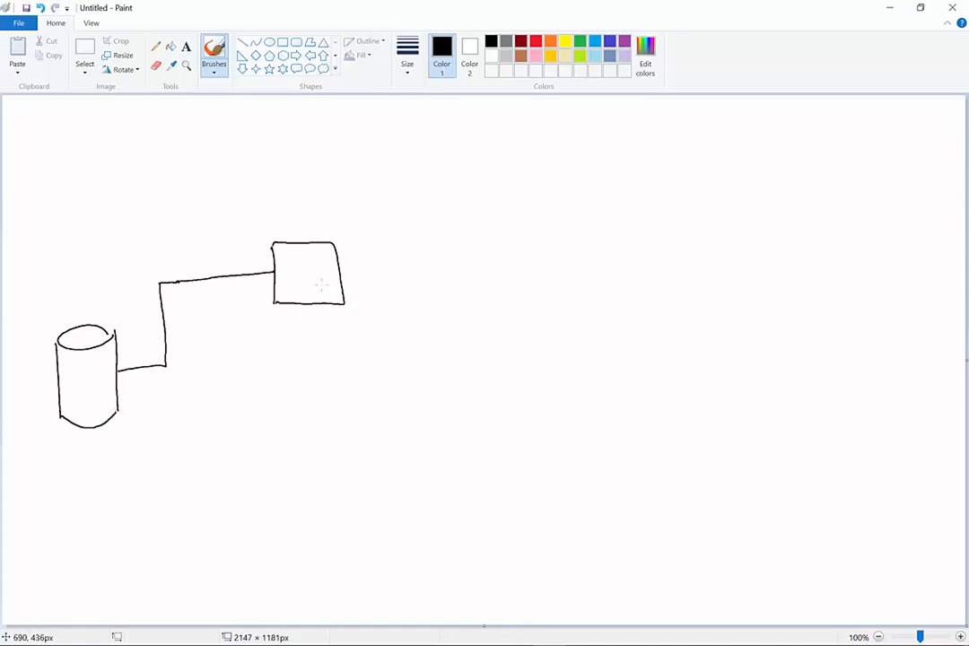
Draw a horizontal network line with a small rectangle at each end below the diagram, and connect the server box down to it
{"action": "mouse_move", "coordinate": [300, 307]}
{"action": "left_mouse_down"}
{"action": "mouse_move", "coordinate": [302, 328]}
{"action": "mouse_move", "coordinate": [225, 395]}
{"action": "mouse_move", "coordinate": [225, 548]}
{"action": "left_mouse_up"}
{"action": "left_click_drag", "start_coordinate": [106, 551], "coordinate": [449, 531]}
{"action": "mouse_move", "coordinate": [105, 530]}
{"action": "left_mouse_down"}
{"action": "mouse_move", "coordinate": [99, 571]}
{"action": "mouse_move", "coordinate": [107, 530]}
{"action": "left_mouse_up"}
{"action": "left_click_drag", "start_coordinate": [447, 514], "coordinate": [444, 553]}
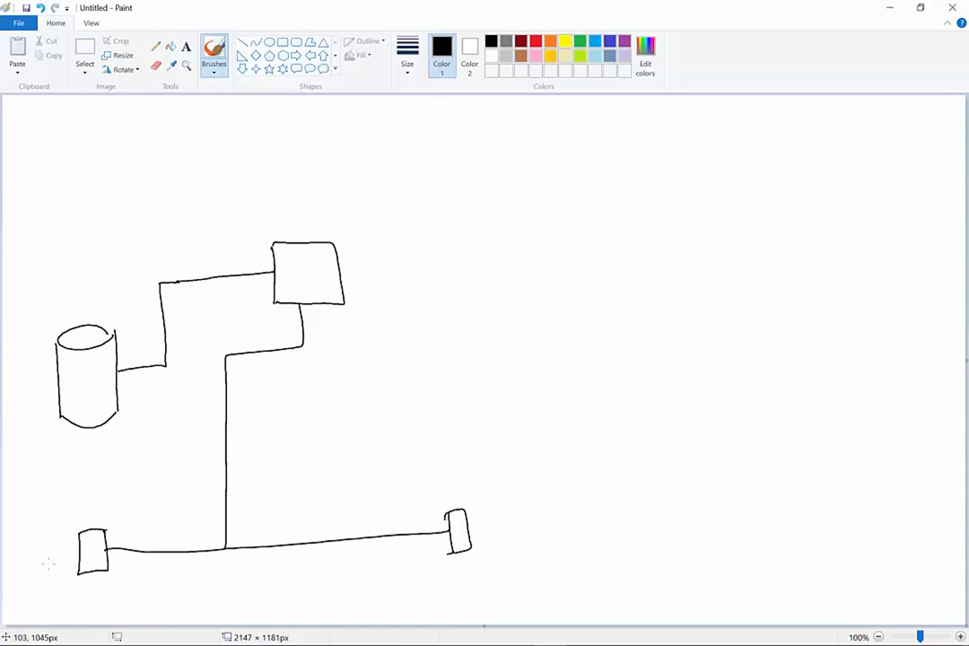
Outline the network line's left end in green labelled "Subnet", and frame the server box in a tall orange rectangle labelled "AVSET"
{"action": "left_click", "coordinate": [580, 41]}
{"action": "mouse_move", "coordinate": [51, 525]}
{"action": "left_mouse_down"}
{"action": "mouse_move", "coordinate": [65, 590]}
{"action": "mouse_move", "coordinate": [62, 518]}
{"action": "mouse_move", "coordinate": [190, 473]}
{"action": "mouse_move", "coordinate": [256, 494]}
{"action": "mouse_move", "coordinate": [225, 593]}
{"action": "mouse_move", "coordinate": [75, 603]}
{"action": "mouse_move", "coordinate": [62, 572]}
{"action": "mouse_move", "coordinate": [99, 596]}
{"action": "mouse_move", "coordinate": [179, 591]}
{"action": "left_mouse_up"}
{"action": "mouse_move", "coordinate": [186, 566]}
{"action": "left_mouse_down"}
{"action": "mouse_move", "coordinate": [186, 592]}
{"action": "mouse_move", "coordinate": [200, 569]}
{"action": "left_mouse_up"}
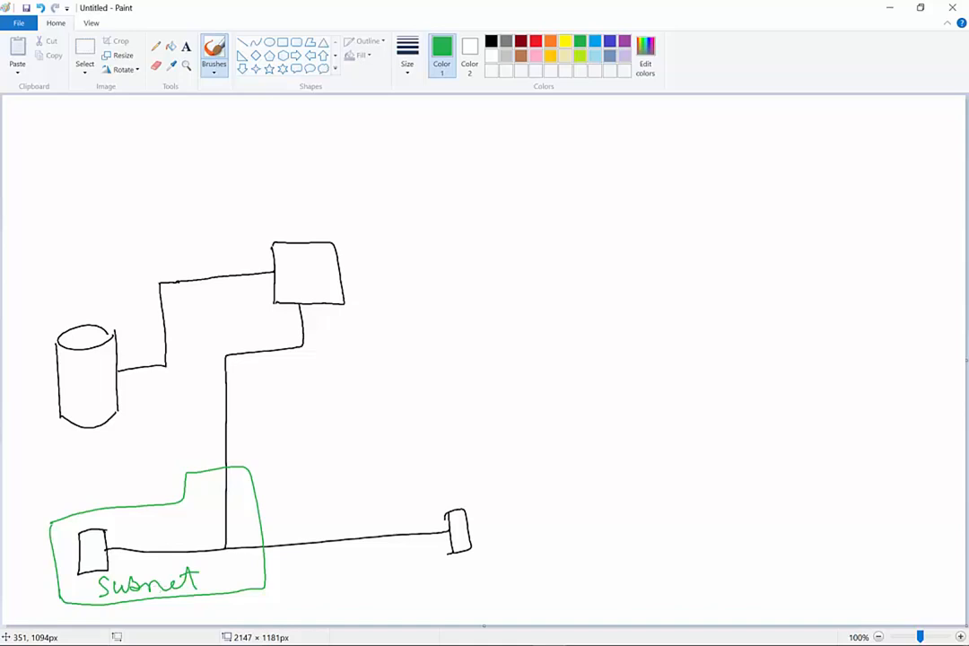
{"action": "left_click", "coordinate": [550, 41]}
{"action": "mouse_move", "coordinate": [233, 217]}
{"action": "left_mouse_down"}
{"action": "mouse_move", "coordinate": [394, 204]}
{"action": "mouse_move", "coordinate": [420, 409]}
{"action": "mouse_move", "coordinate": [348, 461]}
{"action": "mouse_move", "coordinate": [268, 458]}
{"action": "mouse_move", "coordinate": [253, 289]}
{"action": "mouse_move", "coordinate": [235, 218]}
{"action": "mouse_move", "coordinate": [281, 191]}
{"action": "mouse_move", "coordinate": [332, 186]}
{"action": "left_mouse_up"}
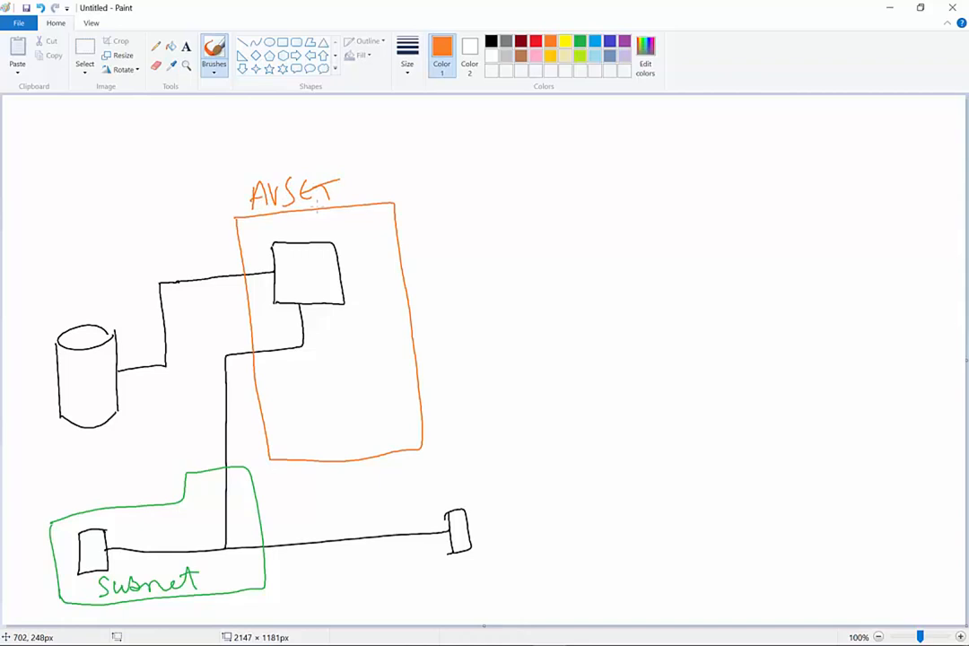
Draw a second black server box inside AVSET, link it to the cylinder and network line, and add two small disks inside the cylinder
{"action": "left_click", "coordinate": [491, 42]}
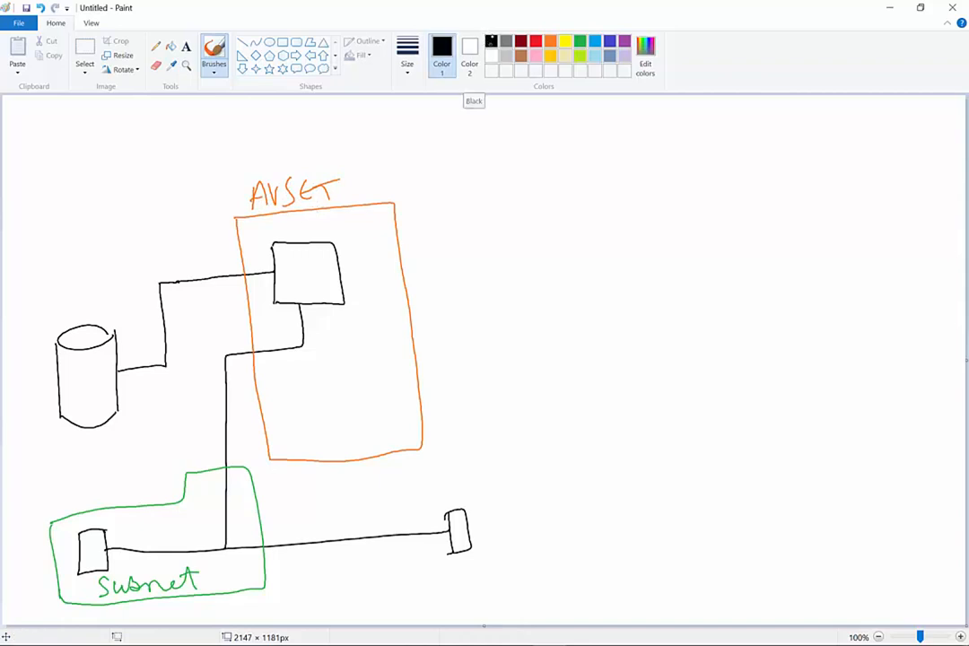
{"action": "mouse_move", "coordinate": [296, 371]}
{"action": "left_mouse_down"}
{"action": "mouse_move", "coordinate": [297, 432]}
{"action": "mouse_move", "coordinate": [348, 373]}
{"action": "mouse_move", "coordinate": [306, 434]}
{"action": "left_mouse_up"}
{"action": "mouse_move", "coordinate": [299, 395]}
{"action": "left_mouse_down"}
{"action": "mouse_move", "coordinate": [187, 414]}
{"action": "mouse_move", "coordinate": [117, 387]}
{"action": "left_mouse_up"}
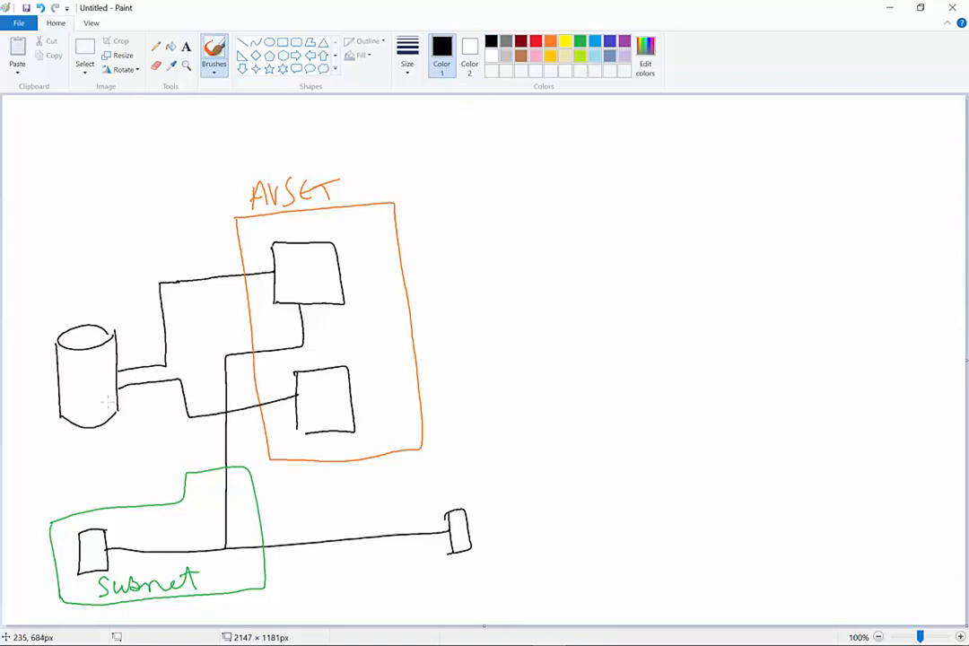
{"action": "mouse_move", "coordinate": [66, 360]}
{"action": "left_mouse_down"}
{"action": "mouse_move", "coordinate": [66, 377]}
{"action": "mouse_move", "coordinate": [78, 375]}
{"action": "mouse_move", "coordinate": [70, 376]}
{"action": "mouse_move", "coordinate": [76, 408]}
{"action": "mouse_move", "coordinate": [87, 388]}
{"action": "mouse_move", "coordinate": [87, 409]}
{"action": "mouse_move", "coordinate": [76, 410]}
{"action": "left_mouse_up"}
{"action": "mouse_move", "coordinate": [327, 434]}
{"action": "left_mouse_down"}
{"action": "mouse_move", "coordinate": [324, 450]}
{"action": "mouse_move", "coordinate": [245, 496]}
{"action": "mouse_move", "coordinate": [253, 549]}
{"action": "left_mouse_up"}
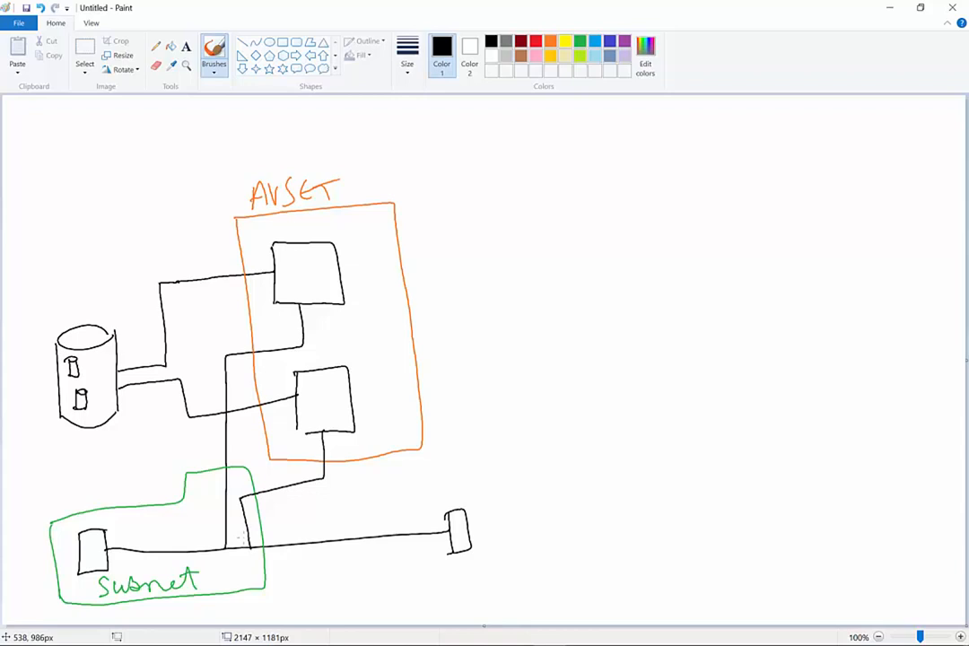
Label the two server boxes "VM0" and "VM1" with "IIS" in each, and draw a large cloud at the canvas's right side
{"action": "mouse_move", "coordinate": [282, 265]}
{"action": "left_mouse_down"}
{"action": "mouse_move", "coordinate": [308, 280]}
{"action": "mouse_move", "coordinate": [316, 268]}
{"action": "mouse_move", "coordinate": [312, 283]}
{"action": "left_mouse_up"}
{"action": "left_click_drag", "start_coordinate": [301, 387], "coordinate": [336, 405]}
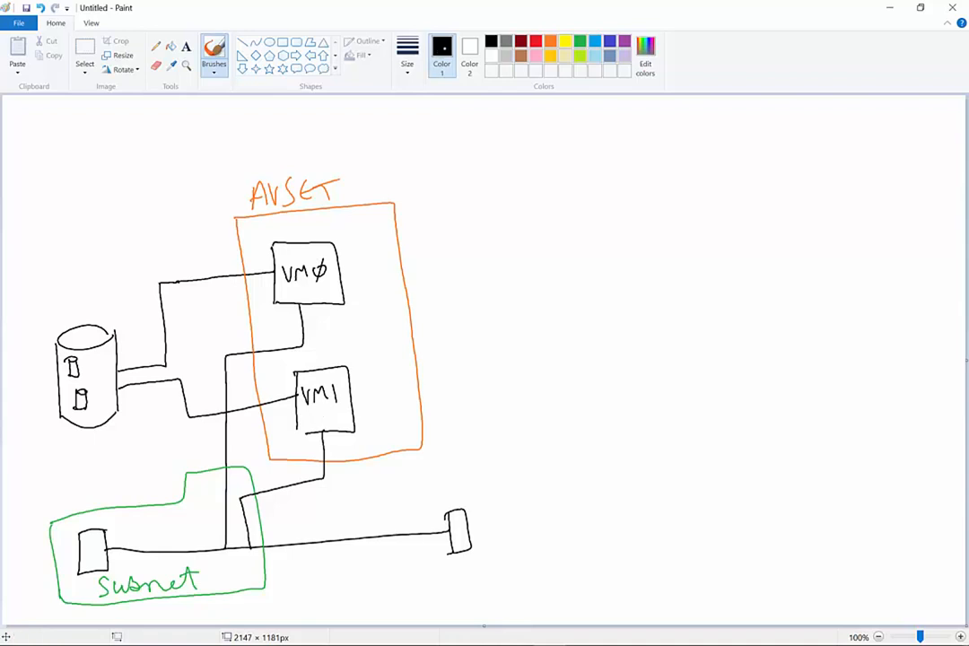
{"action": "mouse_move", "coordinate": [926, 159]}
{"action": "left_mouse_down"}
{"action": "mouse_move", "coordinate": [938, 187]}
{"action": "mouse_move", "coordinate": [847, 241]}
{"action": "mouse_move", "coordinate": [805, 327]}
{"action": "mouse_move", "coordinate": [839, 458]}
{"action": "mouse_move", "coordinate": [917, 437]}
{"action": "mouse_move", "coordinate": [939, 199]}
{"action": "mouse_move", "coordinate": [924, 207]}
{"action": "left_mouse_up"}
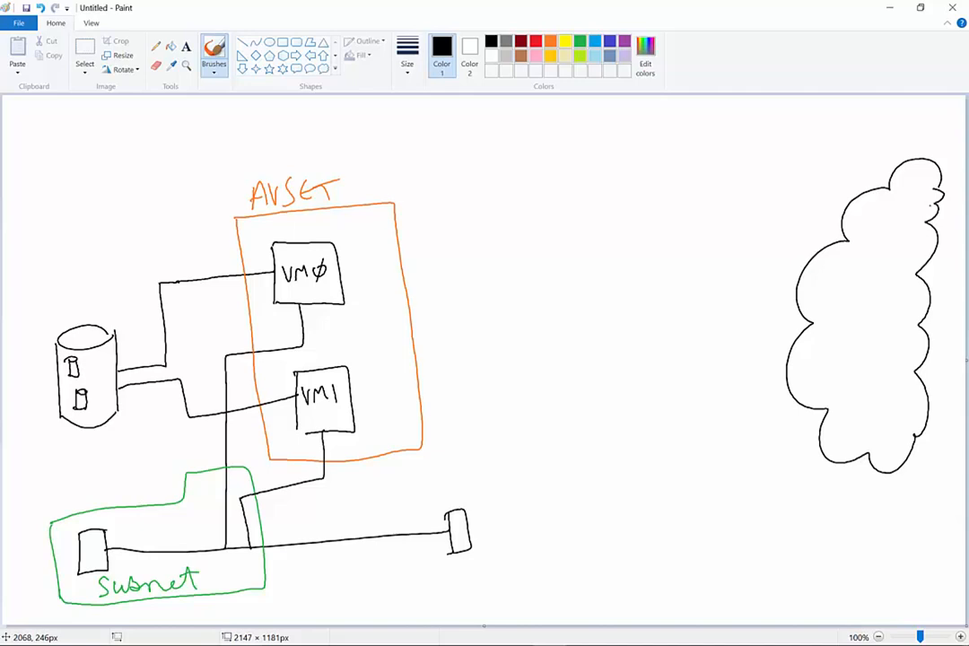
{"action": "mouse_move", "coordinate": [284, 251]}
{"action": "left_mouse_down"}
{"action": "mouse_move", "coordinate": [284, 261]}
{"action": "mouse_move", "coordinate": [299, 262]}
{"action": "left_mouse_up"}
{"action": "left_click_drag", "start_coordinate": [305, 371], "coordinate": [316, 384]}
Connect VM0 by a black line to an endpoint dot in the upper cloud, and add a red-filled square in VM0's lower right corner
{"action": "left_click_drag", "start_coordinate": [805, 227], "coordinate": [865, 222]}
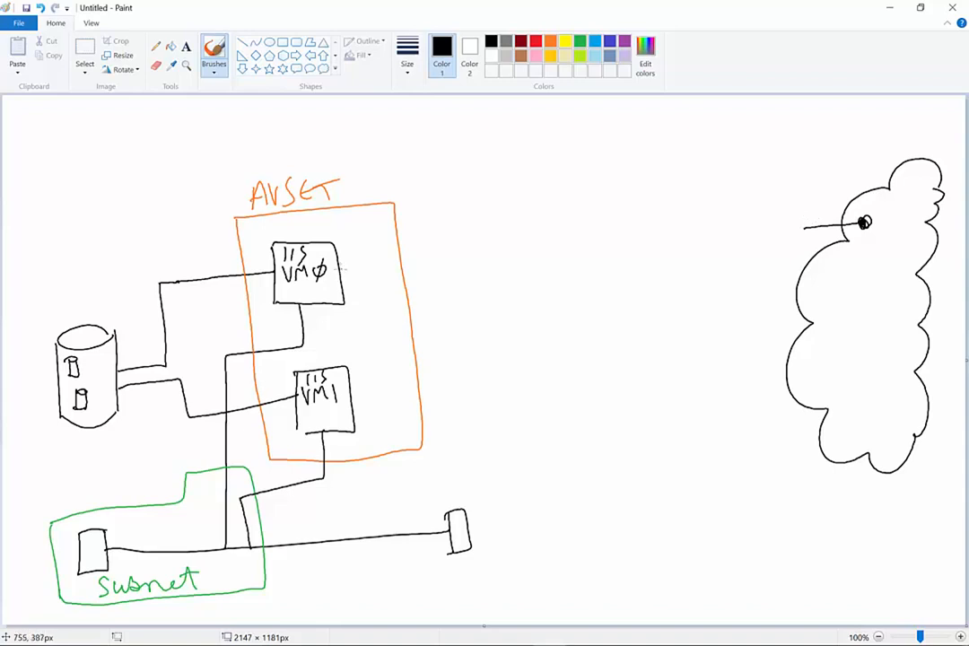
{"action": "left_click_drag", "start_coordinate": [345, 291], "coordinate": [814, 224]}
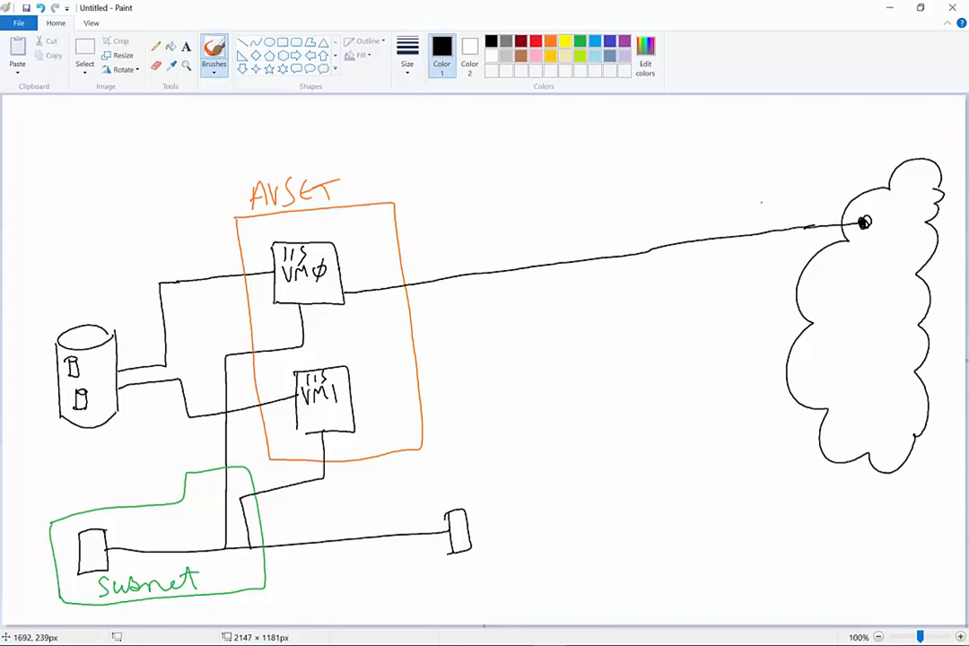
{"action": "mouse_move", "coordinate": [342, 272]}
{"action": "left_mouse_down"}
{"action": "mouse_move", "coordinate": [320, 274]}
{"action": "mouse_move", "coordinate": [320, 305]}
{"action": "left_mouse_up"}
{"action": "left_click", "coordinate": [536, 41]}
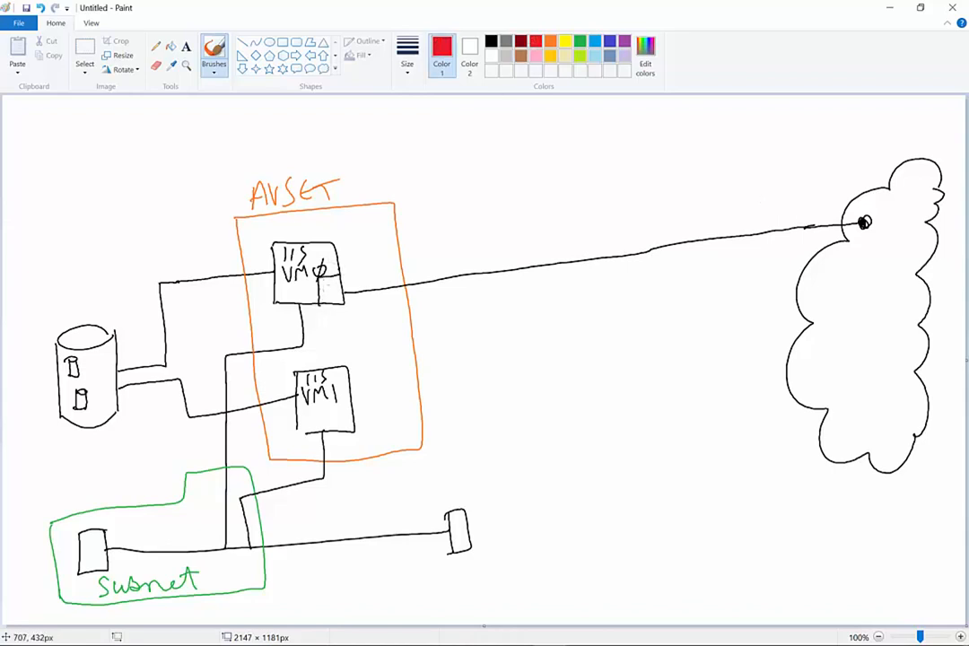
{"action": "mouse_move", "coordinate": [321, 278]}
{"action": "left_mouse_down"}
{"action": "mouse_move", "coordinate": [334, 296]}
{"action": "mouse_move", "coordinate": [322, 300]}
{"action": "mouse_move", "coordinate": [335, 277]}
{"action": "mouse_move", "coordinate": [335, 295]}
{"action": "left_mouse_up"}
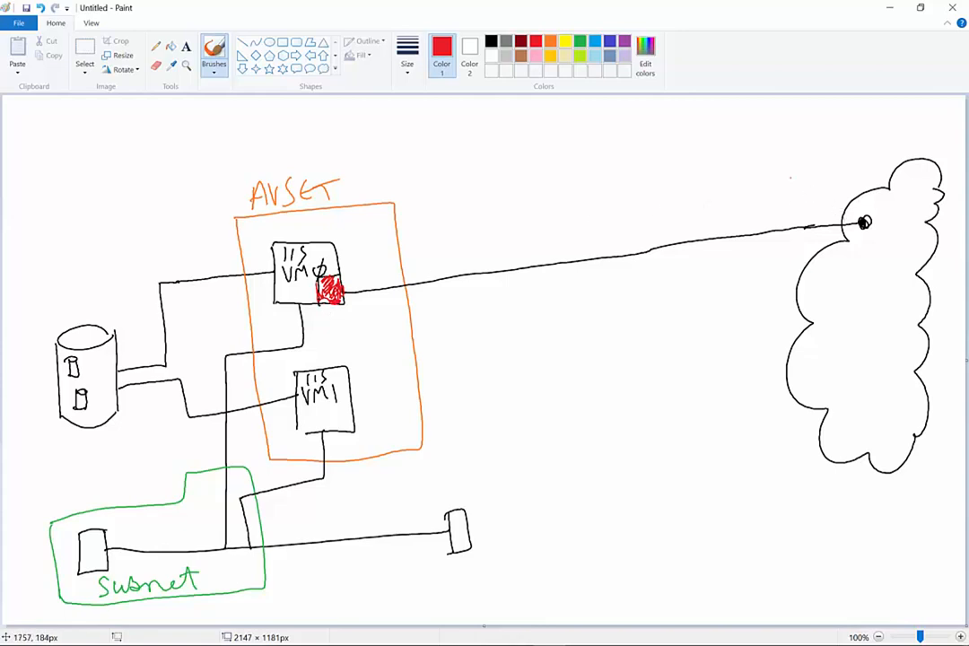
Write "PUBLIC IP" in black above the cloud and "rdp" above the line coming from VM0
{"action": "left_click", "coordinate": [492, 41]}
{"action": "left_click_drag", "start_coordinate": [781, 139], "coordinate": [841, 153]}
{"action": "mouse_move", "coordinate": [855, 137]}
{"action": "left_mouse_down"}
{"action": "mouse_move", "coordinate": [851, 151]}
{"action": "mouse_move", "coordinate": [884, 130]}
{"action": "left_mouse_up"}
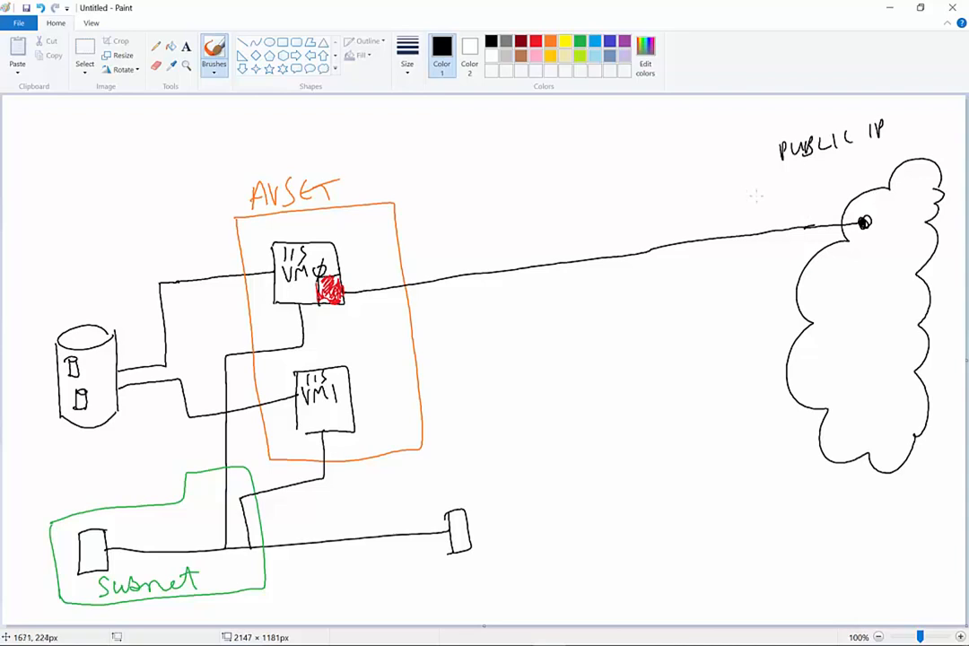
{"action": "mouse_move", "coordinate": [758, 208]}
{"action": "left_mouse_down"}
{"action": "mouse_move", "coordinate": [758, 220]}
{"action": "mouse_move", "coordinate": [770, 219]}
{"action": "left_mouse_up"}
{"action": "left_click_drag", "start_coordinate": [782, 208], "coordinate": [793, 212]}
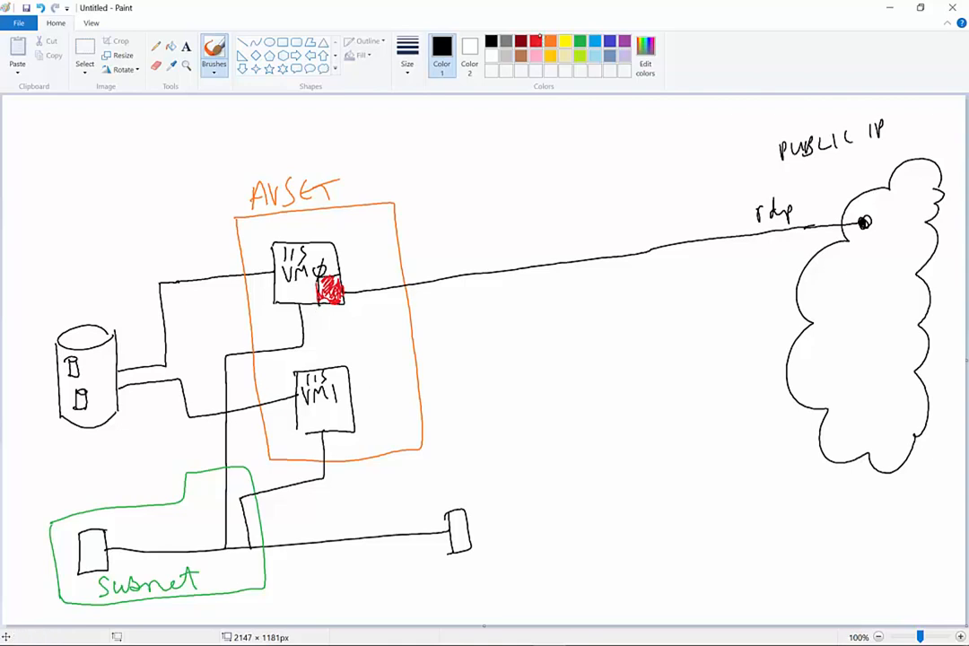
Add a red-filled square to VM1's corner and run a black line labelled "rdp" from it to a dot in the lower cloud
{"action": "mouse_move", "coordinate": [331, 431]}
{"action": "left_mouse_down"}
{"action": "mouse_move", "coordinate": [332, 418]}
{"action": "mouse_move", "coordinate": [359, 402]}
{"action": "left_mouse_up"}
{"action": "left_click", "coordinate": [536, 41]}
{"action": "mouse_move", "coordinate": [334, 406]}
{"action": "left_mouse_down"}
{"action": "mouse_move", "coordinate": [352, 429]}
{"action": "mouse_move", "coordinate": [368, 410]}
{"action": "mouse_move", "coordinate": [637, 375]}
{"action": "mouse_move", "coordinate": [828, 381]}
{"action": "left_mouse_up"}
{"action": "left_click", "coordinate": [490, 41]}
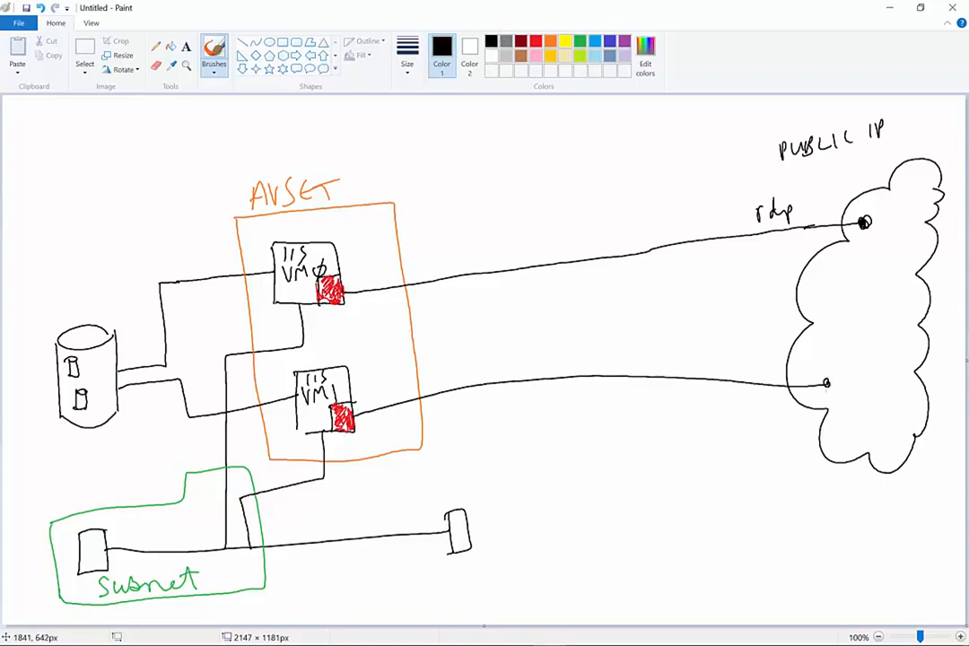
{"action": "left_click_drag", "start_coordinate": [720, 360], "coordinate": [728, 360]}
{"action": "left_click_drag", "start_coordinate": [736, 360], "coordinate": [754, 377]}
Draw a middle endpoint in the cloud with a short black line, ending in a green circle with a three-way branch symbol
{"action": "mouse_move", "coordinate": [734, 303]}
{"action": "left_mouse_down"}
{"action": "mouse_move", "coordinate": [840, 299]}
{"action": "mouse_move", "coordinate": [830, 302]}
{"action": "left_mouse_up"}
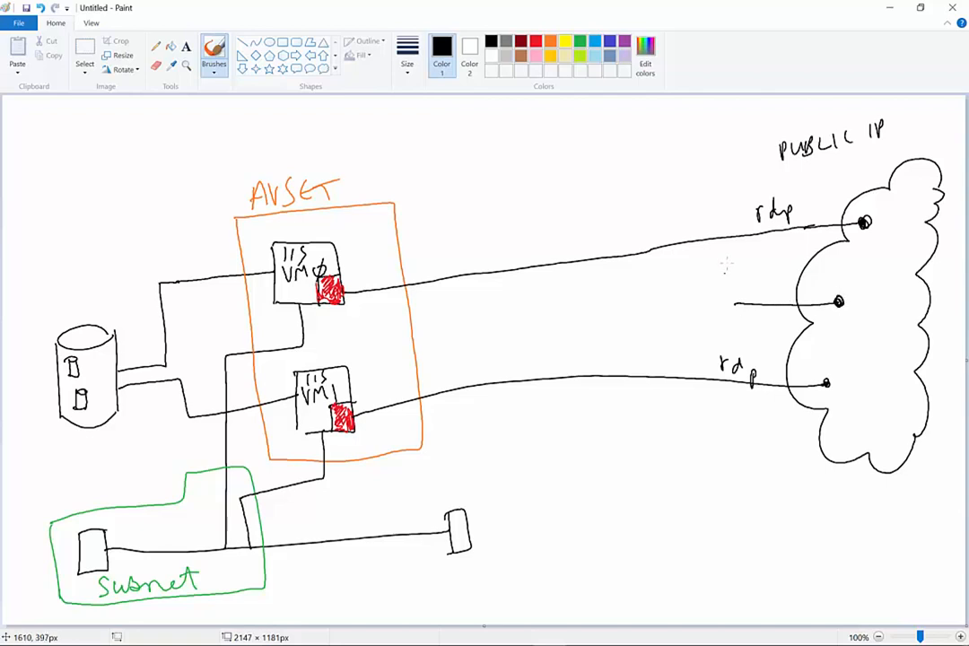
{"action": "left_click", "coordinate": [580, 42]}
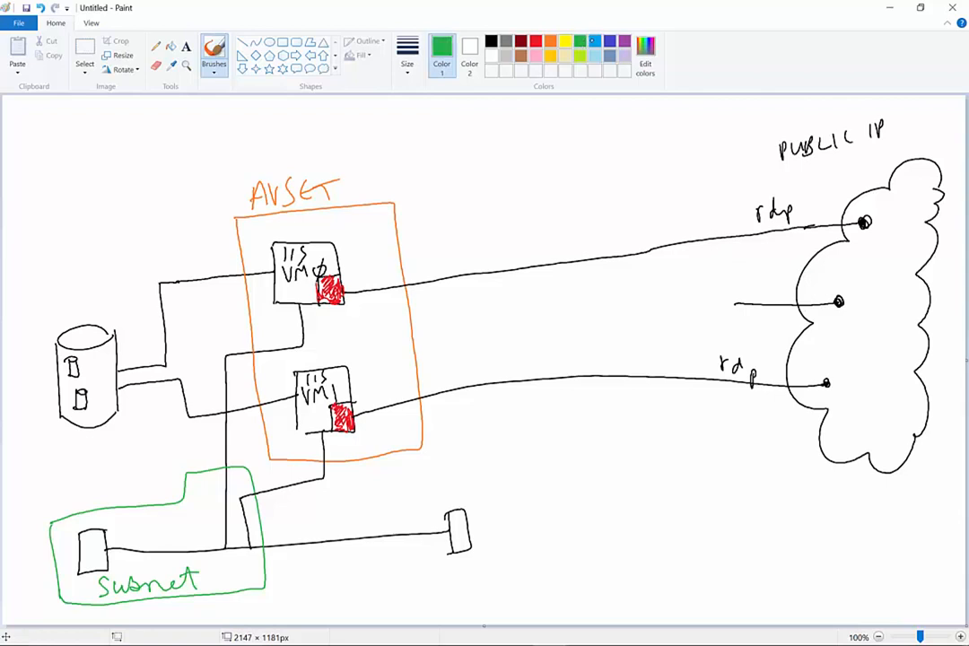
{"action": "mouse_move", "coordinate": [673, 272]}
{"action": "left_mouse_down"}
{"action": "mouse_move", "coordinate": [720, 280]}
{"action": "mouse_move", "coordinate": [729, 318]}
{"action": "mouse_move", "coordinate": [676, 325]}
{"action": "mouse_move", "coordinate": [665, 277]}
{"action": "mouse_move", "coordinate": [687, 303]}
{"action": "left_mouse_up"}
{"action": "mouse_move", "coordinate": [723, 303]}
{"action": "left_mouse_down"}
{"action": "mouse_move", "coordinate": [687, 304]}
{"action": "mouse_move", "coordinate": [676, 320]}
{"action": "left_mouse_up"}
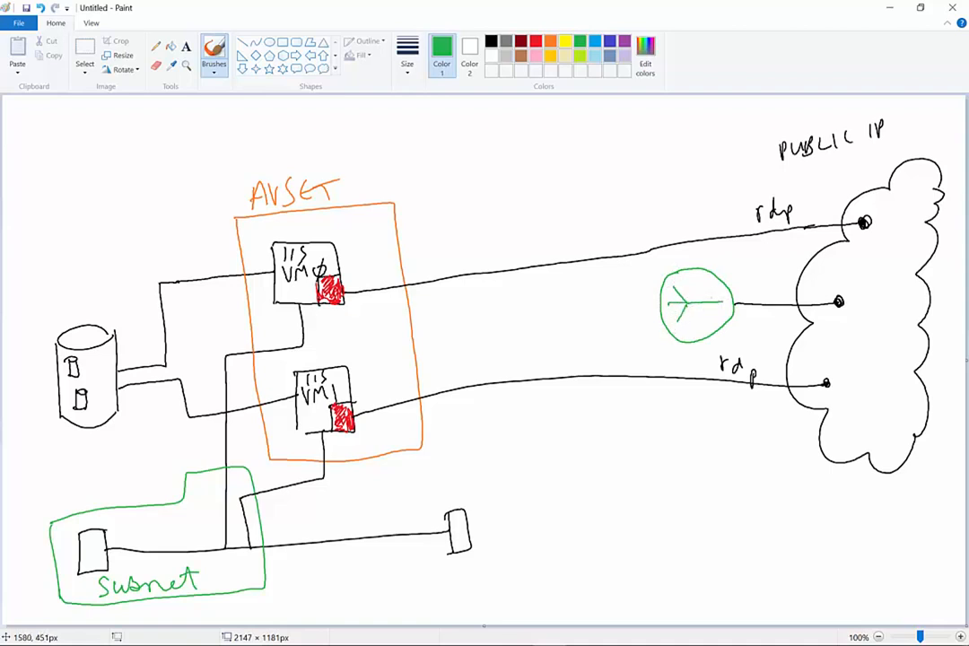
Draw a green arrow from the circle to the cloud labelled "frontendpool", and a tall green rectangle beside AVSET labelled "backendpool"
{"action": "left_click_drag", "start_coordinate": [731, 286], "coordinate": [819, 287]}
{"action": "mouse_move", "coordinate": [826, 264]}
{"action": "left_mouse_down"}
{"action": "mouse_move", "coordinate": [823, 271]}
{"action": "mouse_move", "coordinate": [882, 255]}
{"action": "mouse_move", "coordinate": [923, 258]}
{"action": "left_mouse_up"}
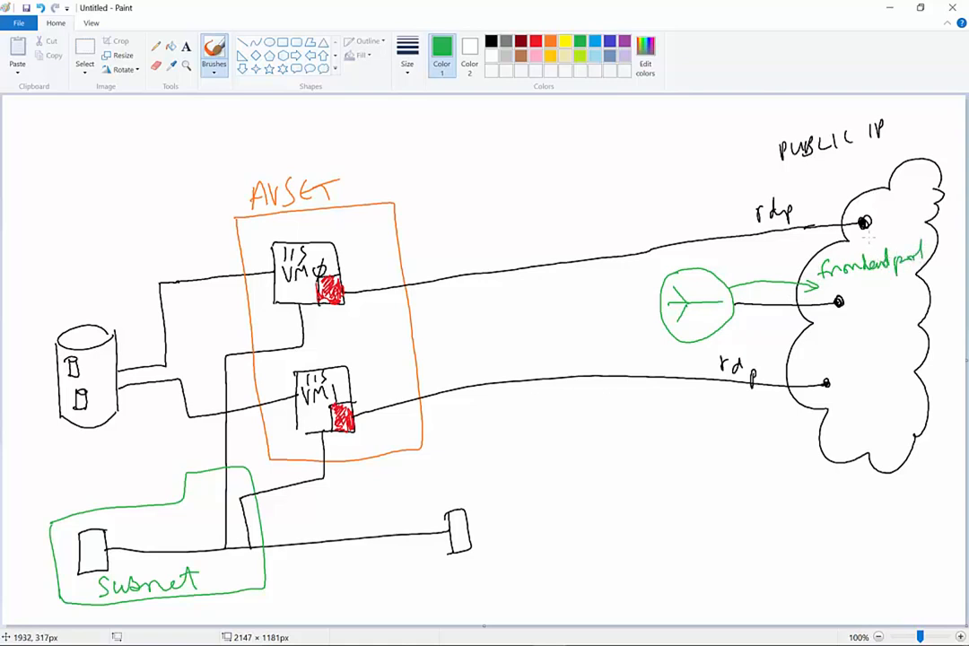
{"action": "left_click_drag", "start_coordinate": [429, 206], "coordinate": [468, 447]}
{"action": "mouse_move", "coordinate": [428, 205]}
{"action": "left_mouse_down"}
{"action": "mouse_move", "coordinate": [536, 191]}
{"action": "mouse_move", "coordinate": [594, 310]}
{"action": "mouse_move", "coordinate": [599, 434]}
{"action": "mouse_move", "coordinate": [467, 452]}
{"action": "mouse_move", "coordinate": [504, 465]}
{"action": "mouse_move", "coordinate": [619, 457]}
{"action": "left_mouse_up"}
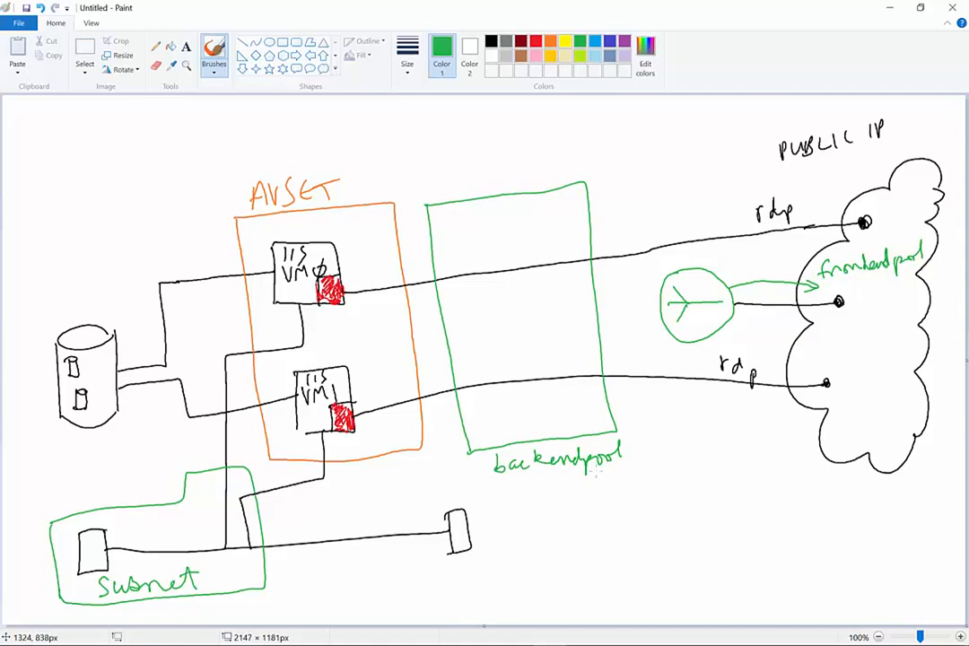
Draw green lines into the backendpool rectangle from VM1, VM0 and the load balancer circle
{"action": "left_click_drag", "start_coordinate": [498, 353], "coordinate": [355, 409]}
{"action": "left_click_drag", "start_coordinate": [352, 283], "coordinate": [485, 310]}
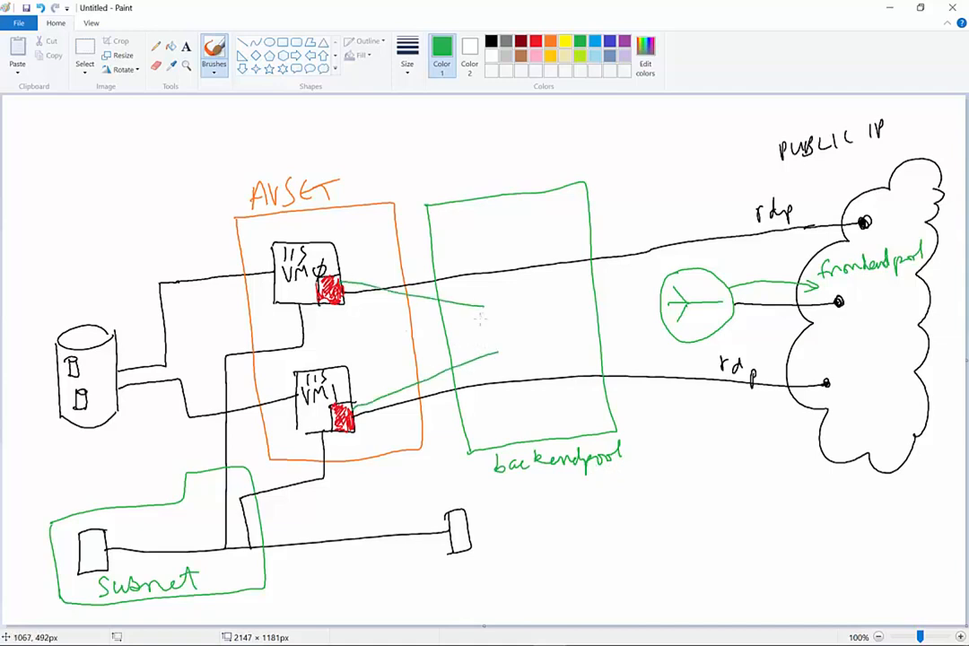
{"action": "left_click_drag", "start_coordinate": [662, 308], "coordinate": [557, 325]}
Sketch a purple client computer below the cloud and draw an arrow from it up to the middle endpoint
{"action": "left_click", "coordinate": [624, 41]}
{"action": "mouse_move", "coordinate": [873, 492]}
{"action": "left_mouse_down"}
{"action": "mouse_move", "coordinate": [869, 517]}
{"action": "mouse_move", "coordinate": [894, 493]}
{"action": "mouse_move", "coordinate": [894, 518]}
{"action": "left_mouse_up"}
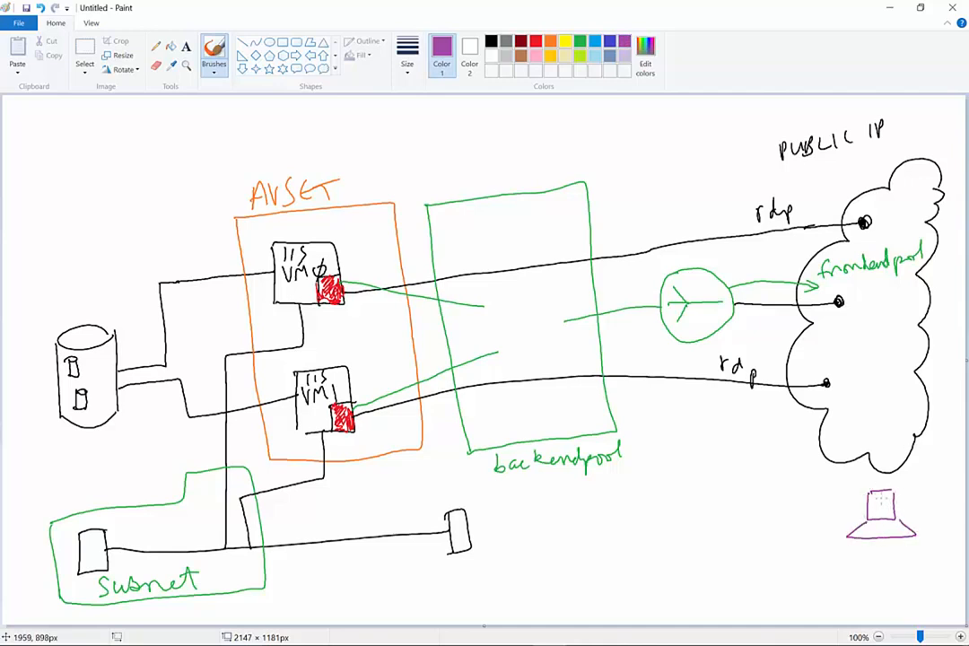
{"action": "mouse_move", "coordinate": [881, 502]}
{"action": "left_mouse_down"}
{"action": "mouse_move", "coordinate": [887, 352]}
{"action": "mouse_move", "coordinate": [842, 303]}
{"action": "mouse_move", "coordinate": [847, 315]}
{"action": "left_mouse_up"}
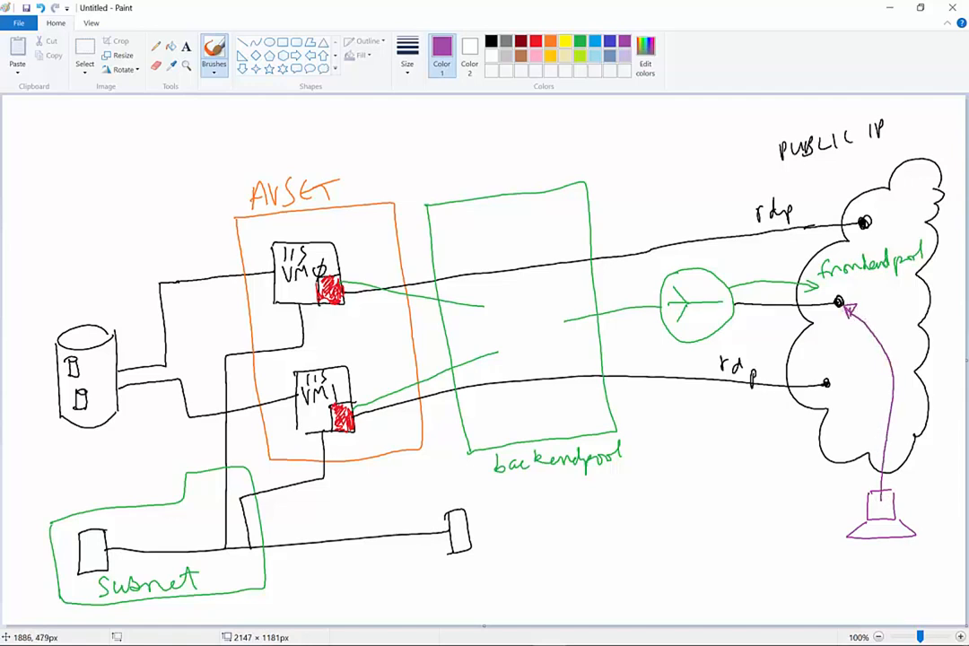
Trace the purple path through the load balancer into VM0 and back to the client, and a blue path from the client to VM1
{"action": "mouse_move", "coordinate": [844, 307]}
{"action": "left_mouse_down"}
{"action": "mouse_move", "coordinate": [514, 330]}
{"action": "mouse_move", "coordinate": [349, 293]}
{"action": "left_mouse_up"}
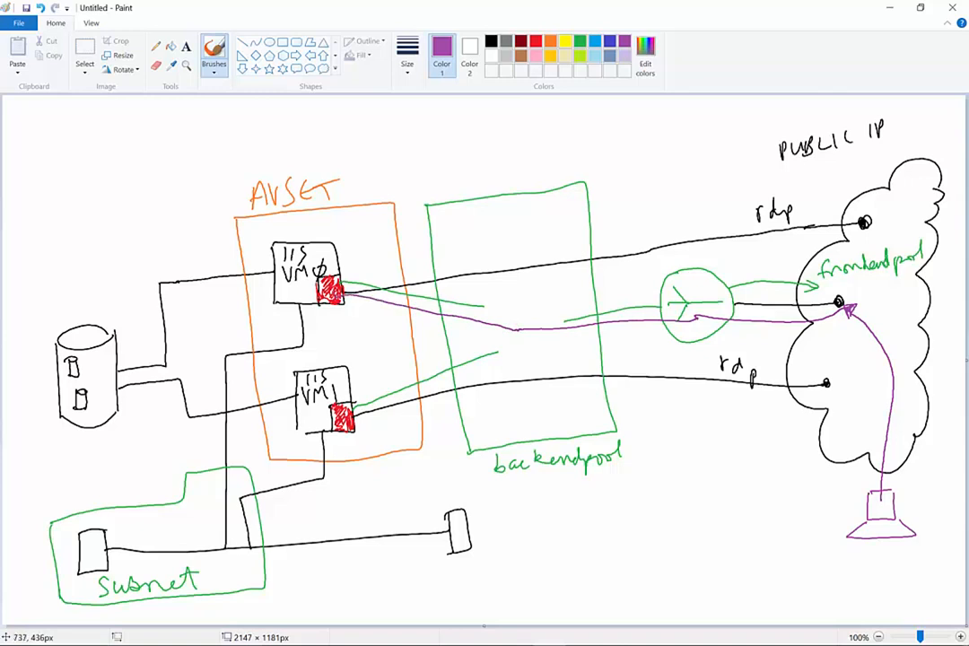
{"action": "mouse_move", "coordinate": [331, 291]}
{"action": "left_mouse_down"}
{"action": "mouse_move", "coordinate": [306, 292]}
{"action": "mouse_move", "coordinate": [306, 261]}
{"action": "left_mouse_up"}
{"action": "mouse_move", "coordinate": [348, 296]}
{"action": "left_mouse_down"}
{"action": "mouse_move", "coordinate": [609, 339]}
{"action": "mouse_move", "coordinate": [744, 326]}
{"action": "mouse_move", "coordinate": [872, 388]}
{"action": "mouse_move", "coordinate": [880, 521]}
{"action": "left_mouse_up"}
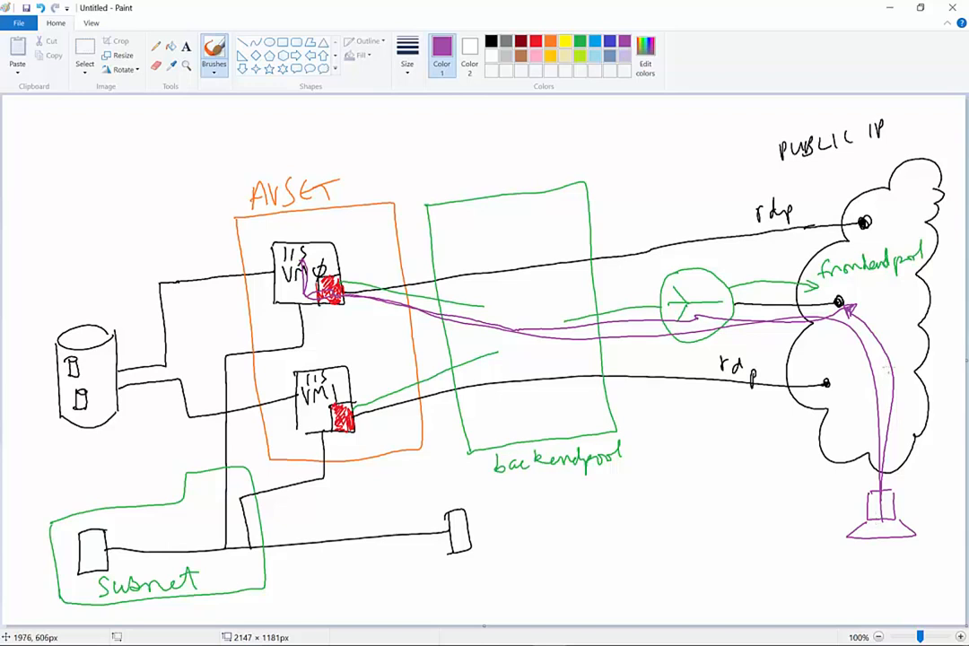
{"action": "left_click", "coordinate": [610, 41]}
{"action": "mouse_move", "coordinate": [875, 492]}
{"action": "left_mouse_down"}
{"action": "mouse_move", "coordinate": [872, 512]}
{"action": "mouse_move", "coordinate": [882, 390]}
{"action": "mouse_move", "coordinate": [863, 310]}
{"action": "mouse_move", "coordinate": [842, 299]}
{"action": "mouse_move", "coordinate": [703, 300]}
{"action": "mouse_move", "coordinate": [349, 409]}
{"action": "mouse_move", "coordinate": [313, 412]}
{"action": "mouse_move", "coordinate": [306, 385]}
{"action": "left_mouse_up"}
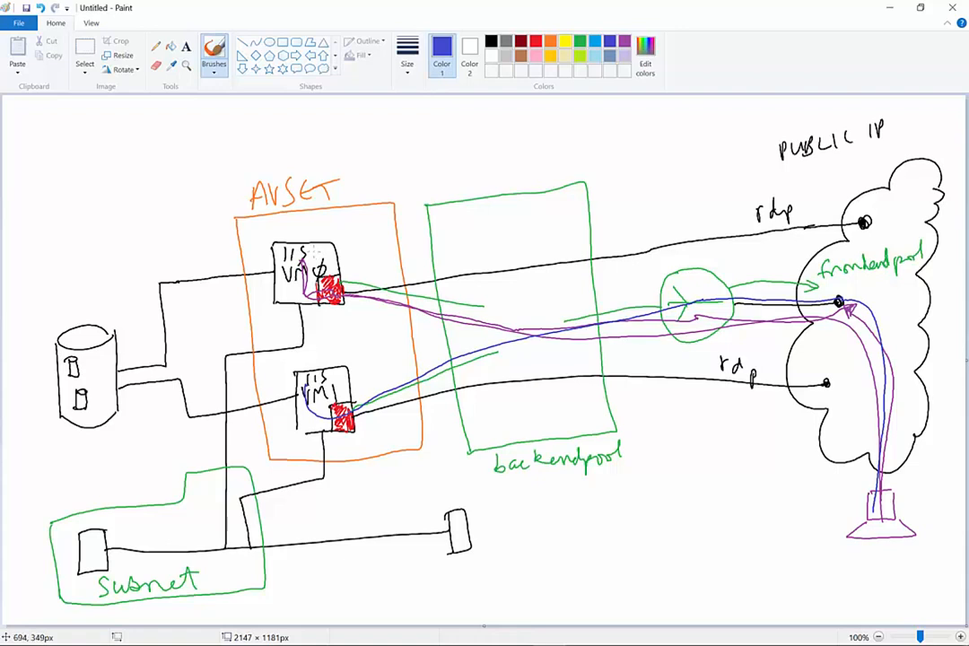
Draw a black leader line from VM0 and annotate it "This is VM0" above AVSET
{"action": "left_click", "coordinate": [491, 41]}
{"action": "left_click_drag", "start_coordinate": [315, 253], "coordinate": [399, 142]}
{"action": "left_click_drag", "start_coordinate": [399, 142], "coordinate": [413, 161]}
{"action": "mouse_move", "coordinate": [424, 151]}
{"action": "left_mouse_down"}
{"action": "mouse_move", "coordinate": [417, 160]}
{"action": "mouse_move", "coordinate": [478, 118]}
{"action": "mouse_move", "coordinate": [508, 133]}
{"action": "left_mouse_up"}
{"action": "left_click_drag", "start_coordinate": [524, 113], "coordinate": [526, 113]}
{"action": "left_click_drag", "start_coordinate": [534, 108], "coordinate": [518, 130]}
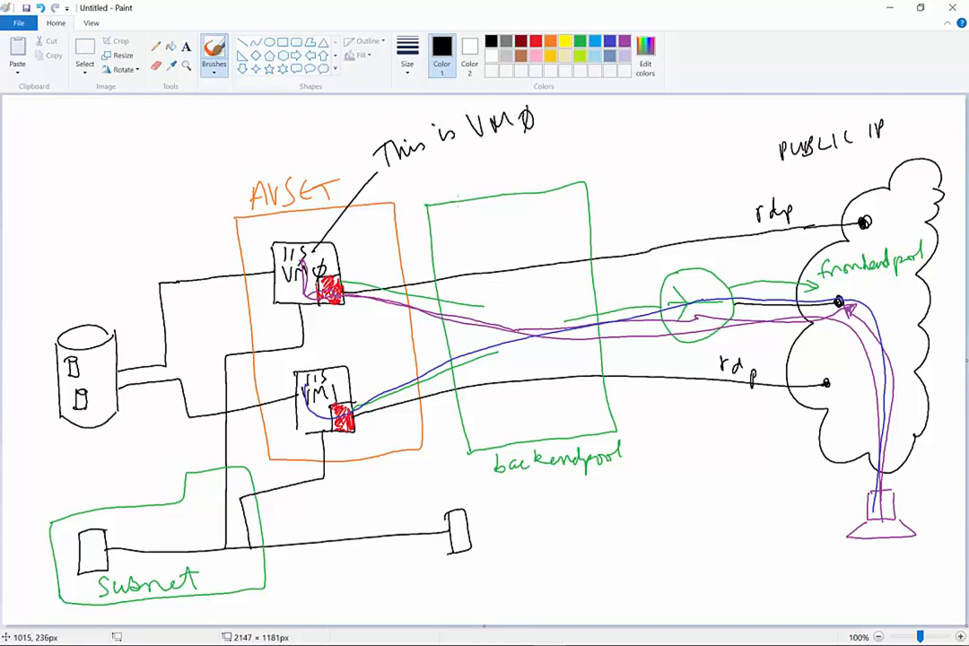
Annotate VM1 with a black leader reading "This is VM1", and trace a blue return path from VM1 to the client computer
{"action": "mouse_move", "coordinate": [317, 427]}
{"action": "left_mouse_down"}
{"action": "mouse_move", "coordinate": [332, 489]}
{"action": "mouse_move", "coordinate": [325, 504]}
{"action": "left_mouse_up"}
{"action": "mouse_move", "coordinate": [317, 505]}
{"action": "left_mouse_down"}
{"action": "mouse_move", "coordinate": [320, 526]}
{"action": "mouse_move", "coordinate": [368, 517]}
{"action": "mouse_move", "coordinate": [381, 504]}
{"action": "left_mouse_up"}
{"action": "left_click", "coordinate": [372, 488]}
{"action": "left_click_drag", "start_coordinate": [385, 479], "coordinate": [417, 479]}
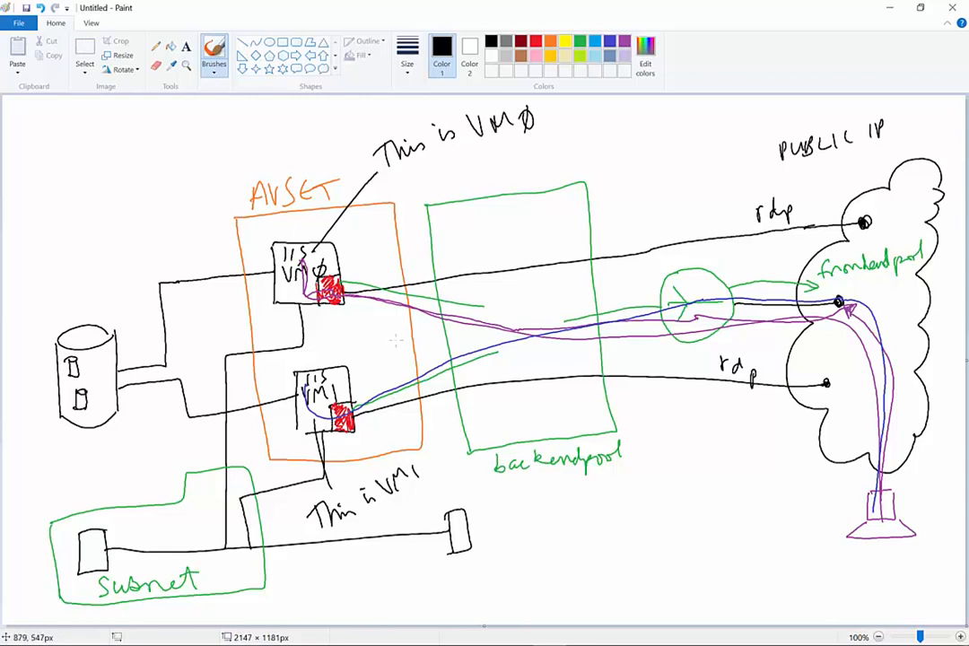
{"action": "left_click", "coordinate": [610, 41]}
{"action": "mouse_move", "coordinate": [308, 388]}
{"action": "left_mouse_down"}
{"action": "mouse_move", "coordinate": [332, 413]}
{"action": "mouse_move", "coordinate": [479, 349]}
{"action": "mouse_move", "coordinate": [605, 316]}
{"action": "mouse_move", "coordinate": [761, 305]}
{"action": "mouse_move", "coordinate": [889, 420]}
{"action": "mouse_move", "coordinate": [878, 505]}
{"action": "left_mouse_up"}
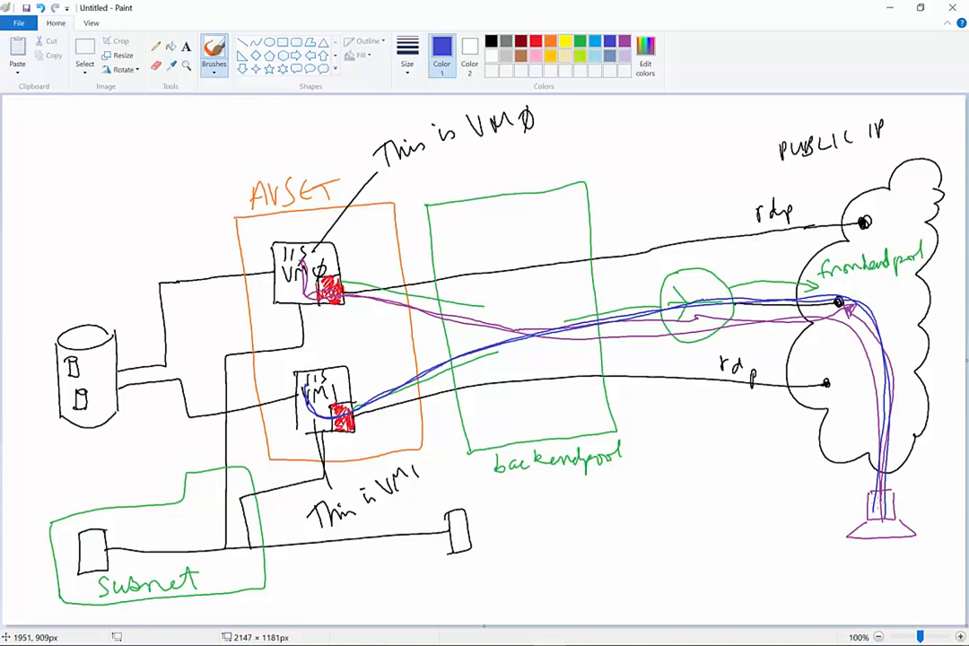
Start a new blank drawing without saving the current diagram
{"action": "left_click", "coordinate": [18, 22]}
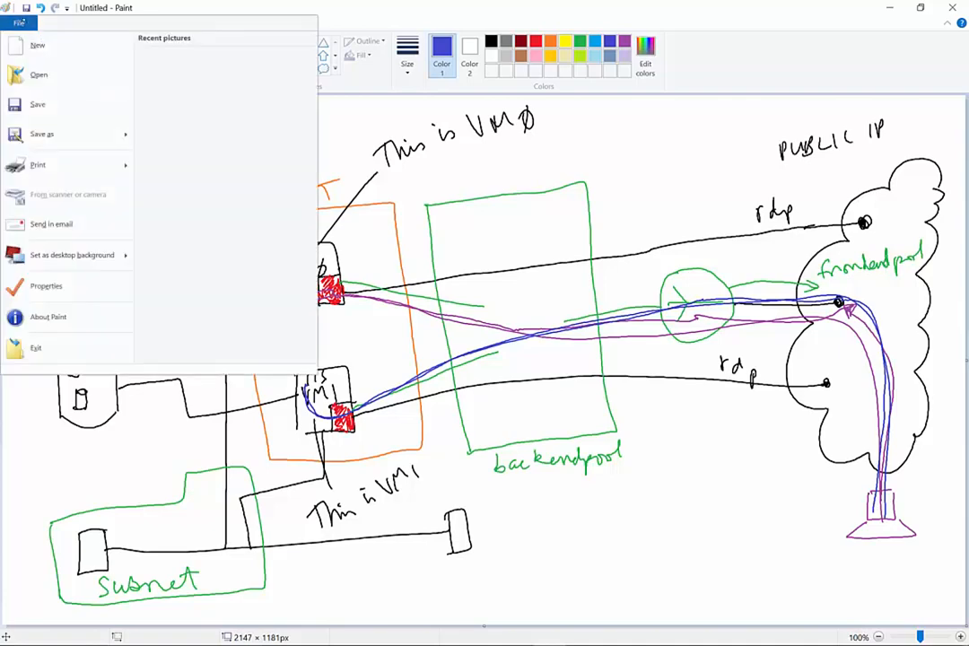
{"action": "left_click", "coordinate": [40, 47]}
{"action": "left_click", "coordinate": [510, 332]}
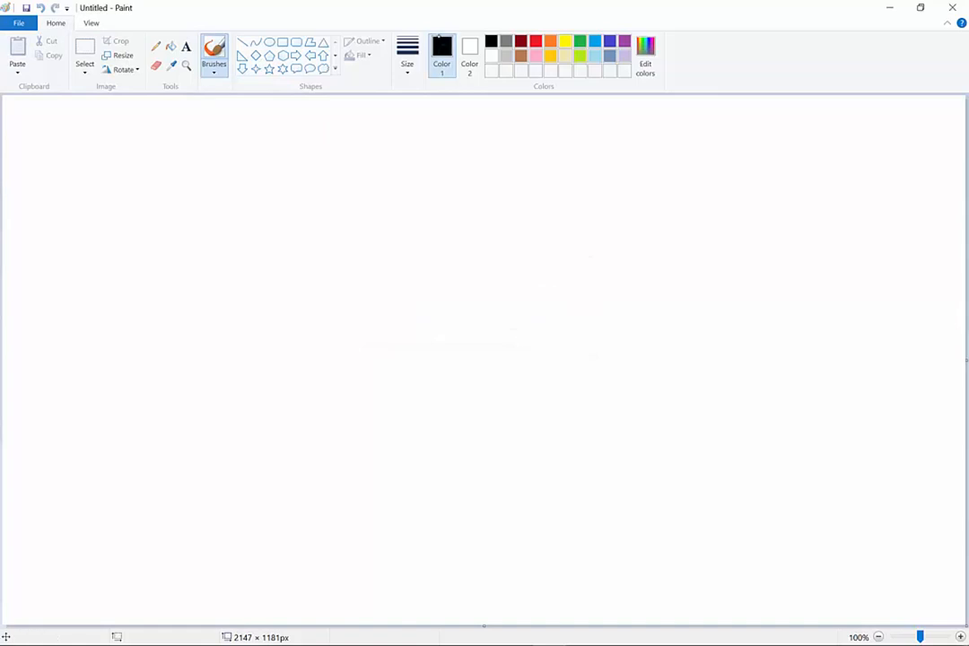
Draw a black server box and a storage cylinder containing a small disk, and connect the disk to the box
{"action": "mouse_move", "coordinate": [313, 244]}
{"action": "left_mouse_down"}
{"action": "mouse_move", "coordinate": [311, 291]}
{"action": "mouse_move", "coordinate": [361, 247]}
{"action": "mouse_move", "coordinate": [308, 294]}
{"action": "left_mouse_up"}
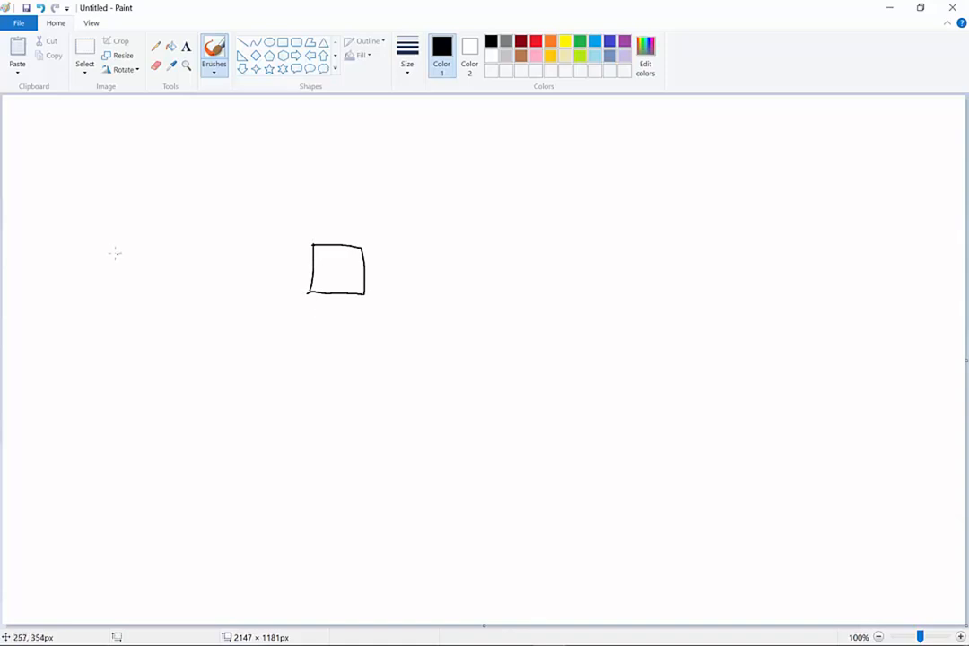
{"action": "mouse_move", "coordinate": [54, 210]}
{"action": "left_mouse_down"}
{"action": "mouse_move", "coordinate": [50, 299]}
{"action": "mouse_move", "coordinate": [136, 302]}
{"action": "left_mouse_up"}
{"action": "left_click_drag", "start_coordinate": [133, 214], "coordinate": [135, 302]}
{"action": "mouse_move", "coordinate": [91, 241]}
{"action": "left_mouse_down"}
{"action": "mouse_move", "coordinate": [100, 244]}
{"action": "mouse_move", "coordinate": [94, 261]}
{"action": "mouse_move", "coordinate": [173, 248]}
{"action": "mouse_move", "coordinate": [317, 258]}
{"action": "left_mouse_up"}
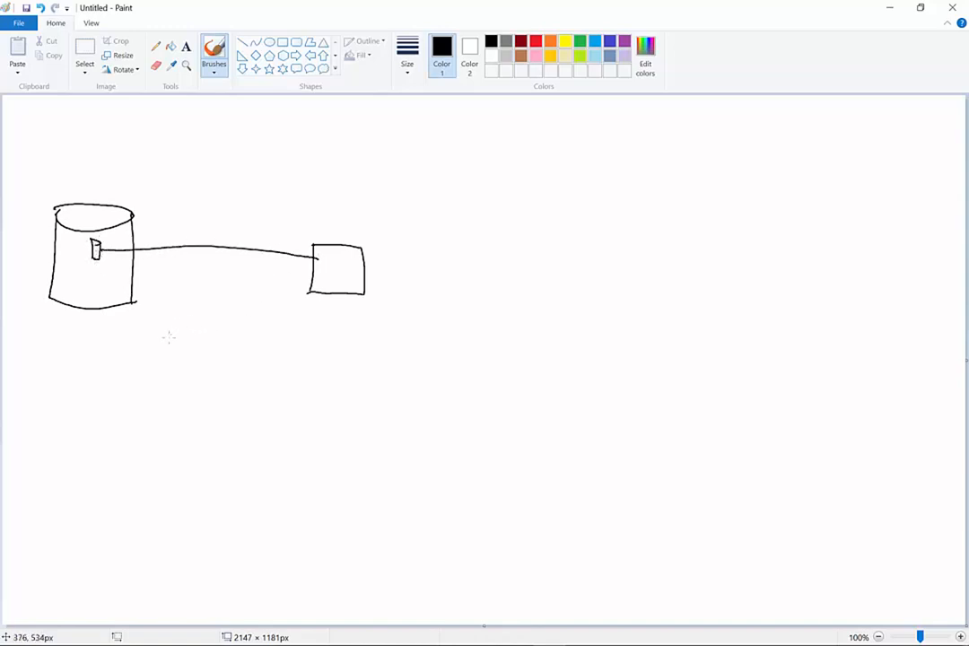
Draw a long horizontal network line near the bottom of the canvas with an upright rectangle at each end
{"action": "mouse_move", "coordinate": [89, 526]}
{"action": "left_mouse_down"}
{"action": "mouse_move", "coordinate": [89, 584]}
{"action": "mouse_move", "coordinate": [115, 530]}
{"action": "mouse_move", "coordinate": [115, 590]}
{"action": "left_mouse_up"}
{"action": "mouse_move", "coordinate": [114, 589]}
{"action": "left_mouse_down"}
{"action": "mouse_move", "coordinate": [89, 589]}
{"action": "mouse_move", "coordinate": [336, 546]}
{"action": "mouse_move", "coordinate": [481, 534]}
{"action": "mouse_move", "coordinate": [485, 557]}
{"action": "left_mouse_up"}
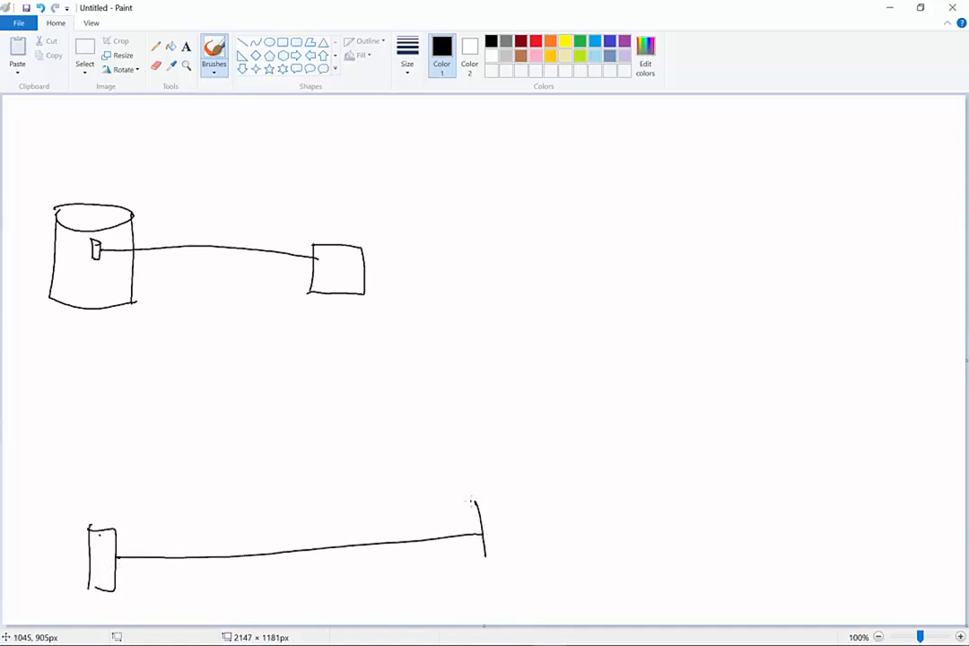
{"action": "left_click_drag", "start_coordinate": [476, 502], "coordinate": [506, 500]}
{"action": "mouse_move", "coordinate": [506, 500]}
{"action": "left_mouse_down"}
{"action": "mouse_move", "coordinate": [515, 556]}
{"action": "mouse_move", "coordinate": [486, 561]}
{"action": "left_mouse_up"}
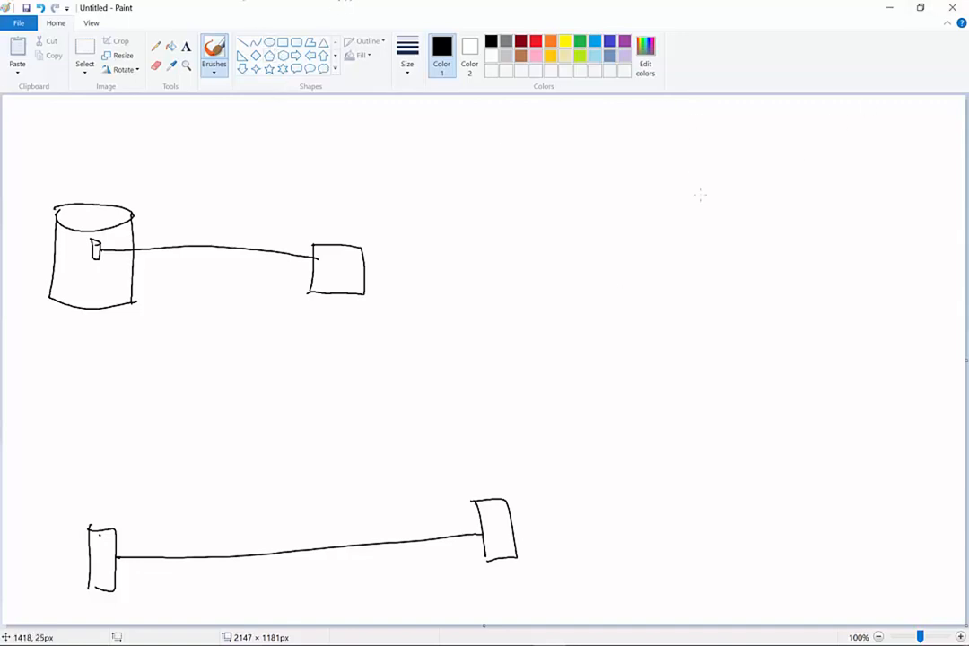
Draw two freehand curves from the canvas's left edge, one through the cylinder and one below it, and minimize the drawing
{"action": "left_click_drag", "start_coordinate": [1, 356], "coordinate": [162, 417]}
{"action": "left_click_drag", "start_coordinate": [2, 274], "coordinate": [213, 267]}
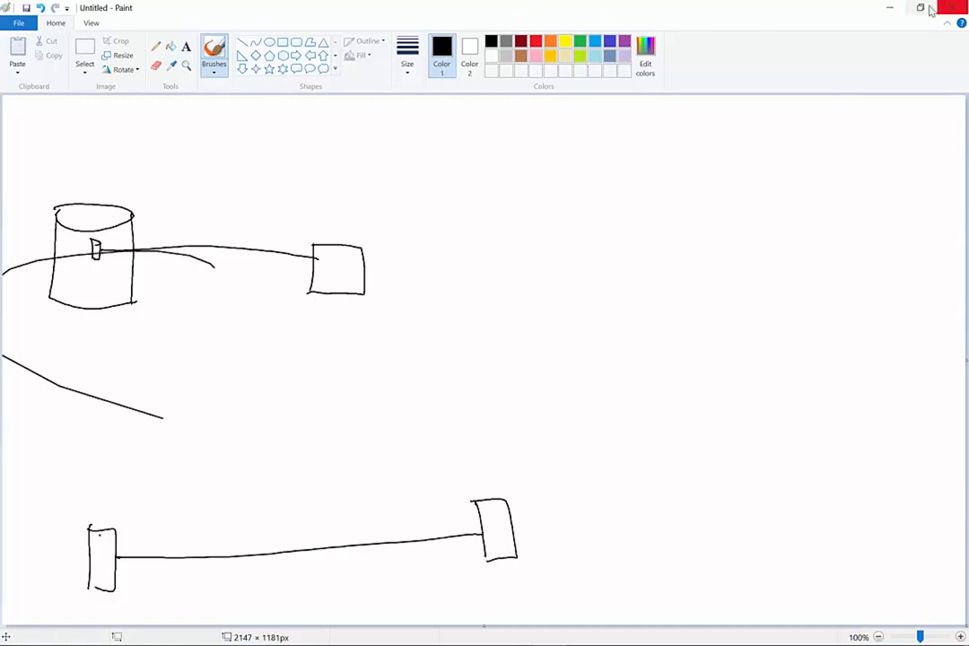
{"action": "left_click", "coordinate": [889, 12]}
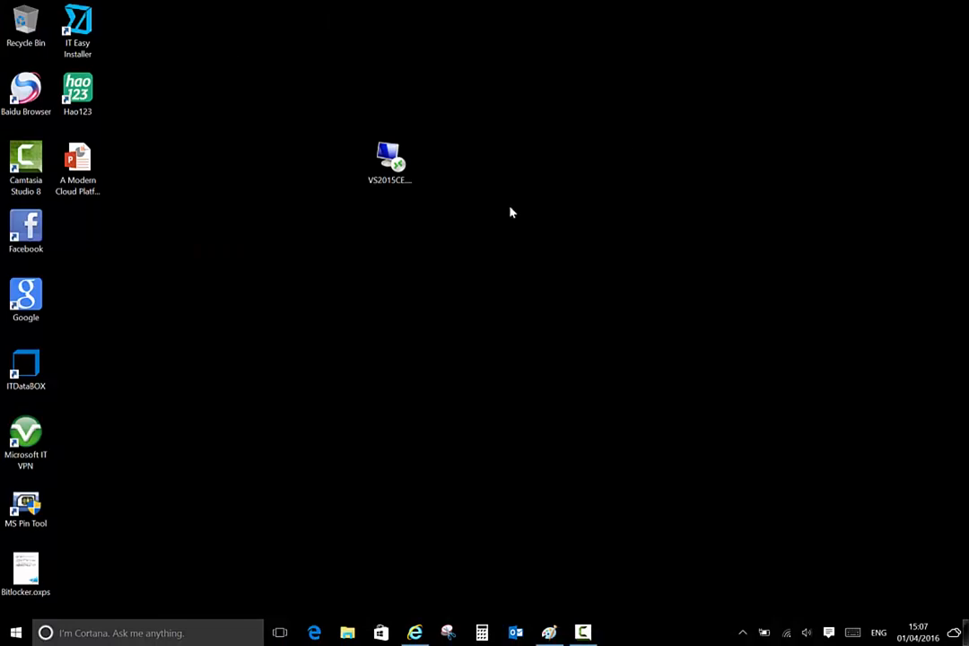
Switch to the Microsoft Azure portal in Internet Explorer and start adding a virtual machine
{"action": "left_click", "coordinate": [414, 633]}
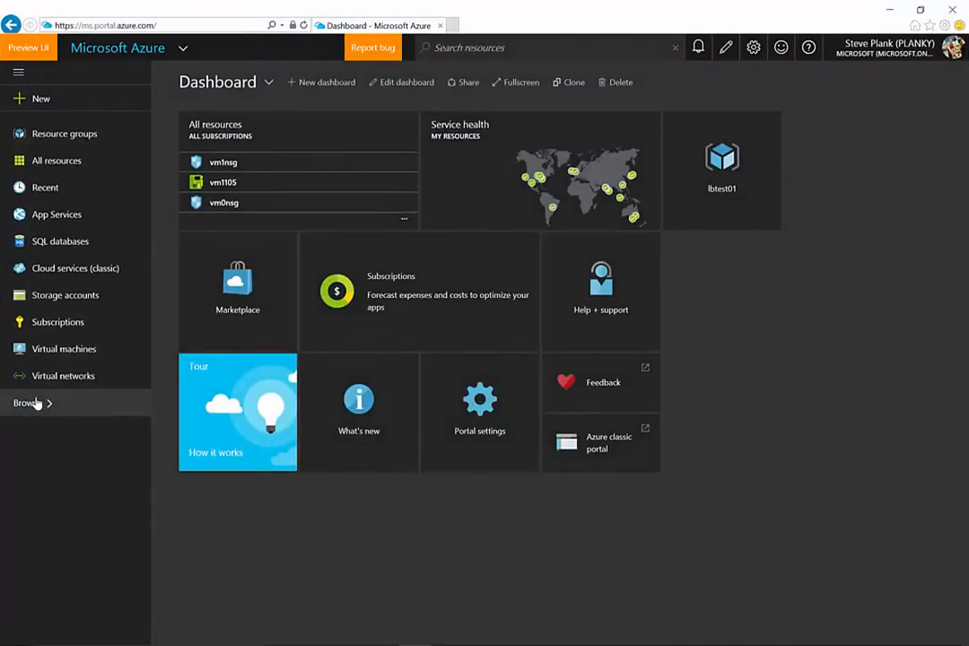
{"action": "left_click", "coordinate": [70, 353]}
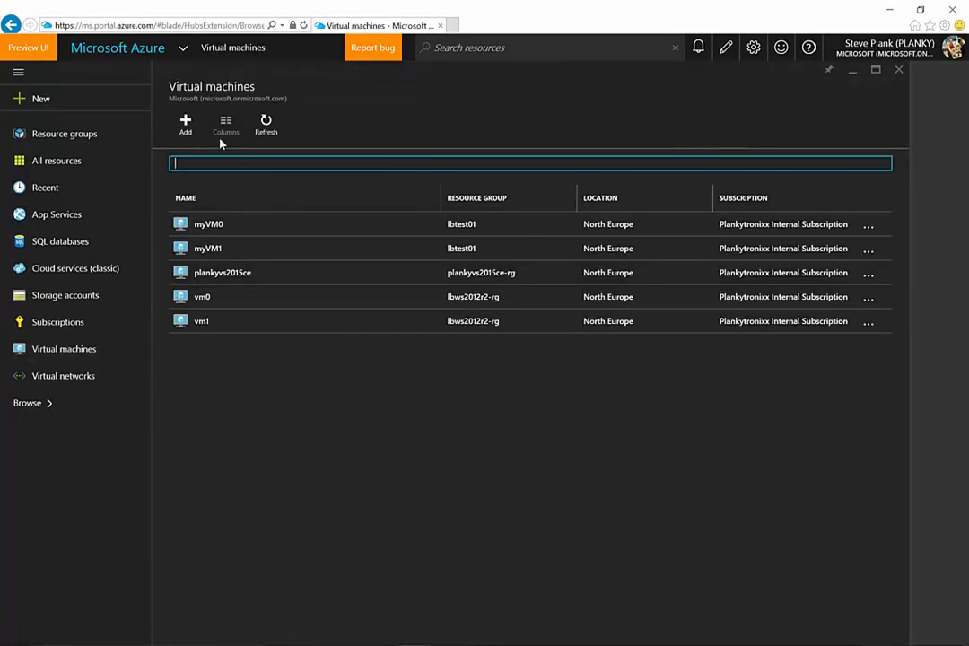
{"action": "left_click", "coordinate": [188, 128]}
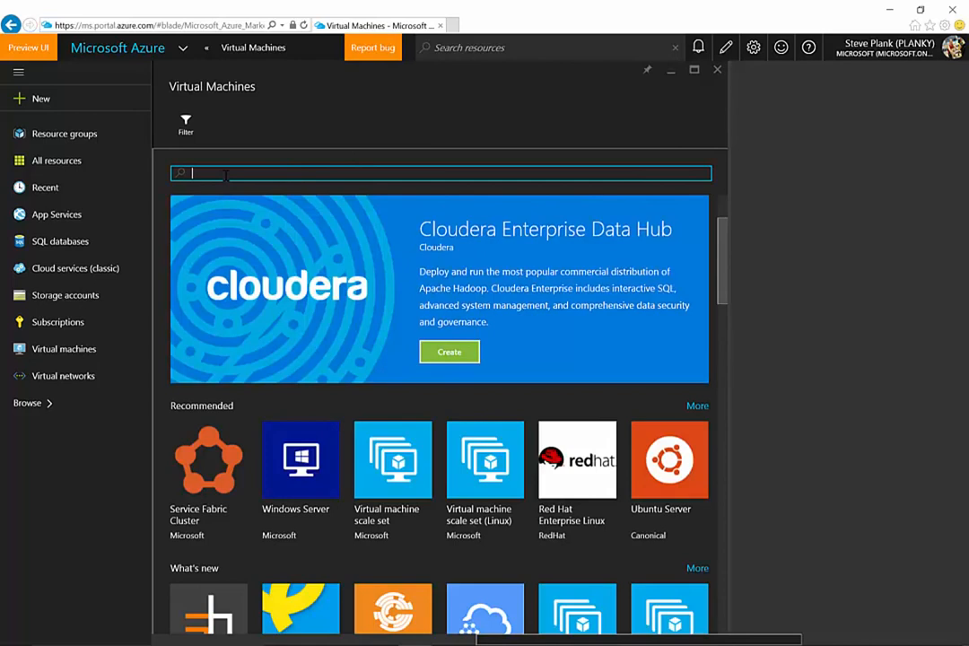
Search the images for "visual studio 2015" and start creating Visual Studio Community 2015 Update 1 with Azure SDK 2.8 on Windows Server 2012 R2
{"action": "type", "text": "visua"}
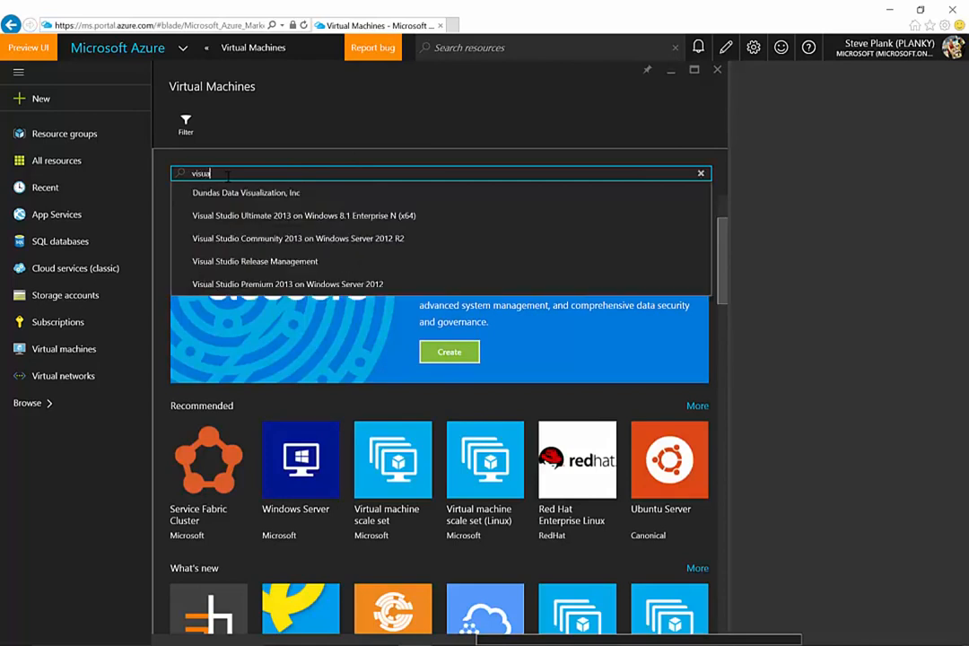
{"action": "type", "text": "l studio"}
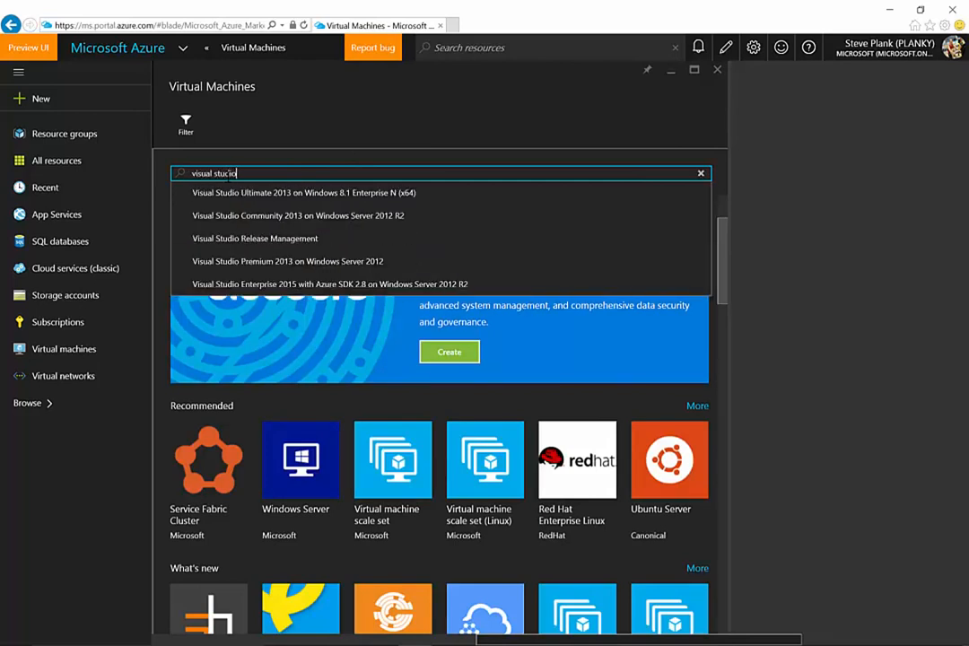
{"action": "type", "text": " 201"}
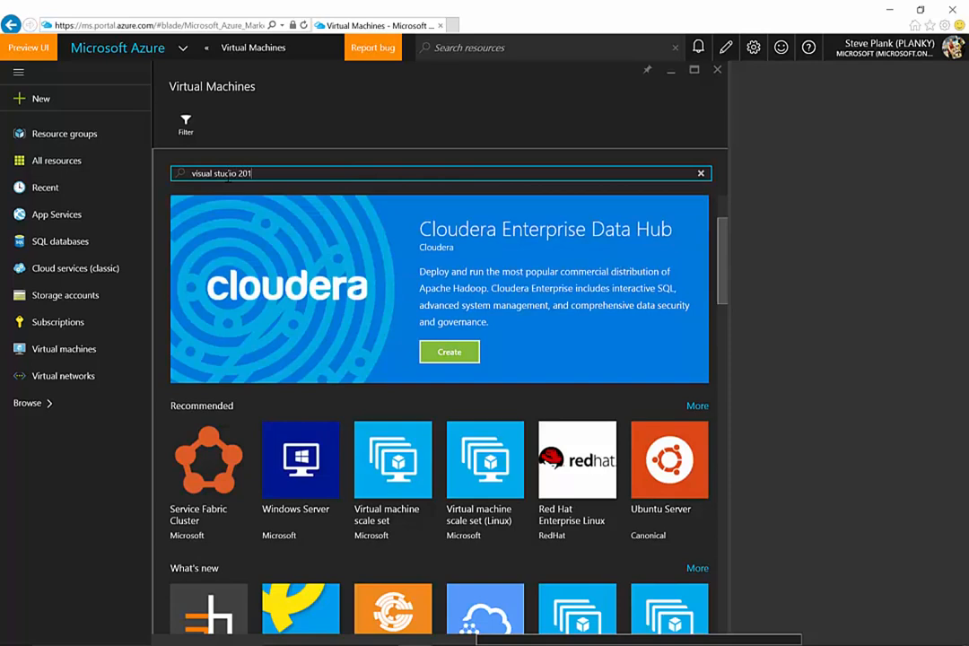
{"action": "type", "text": "5"}
{"action": "key", "text": "Return"}
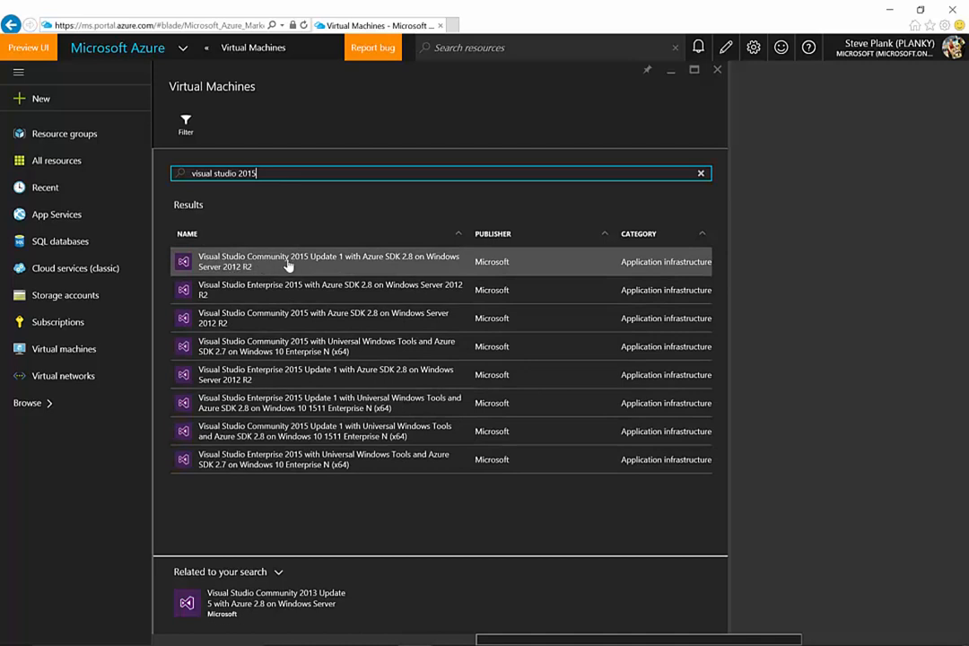
{"action": "left_click", "coordinate": [341, 263]}
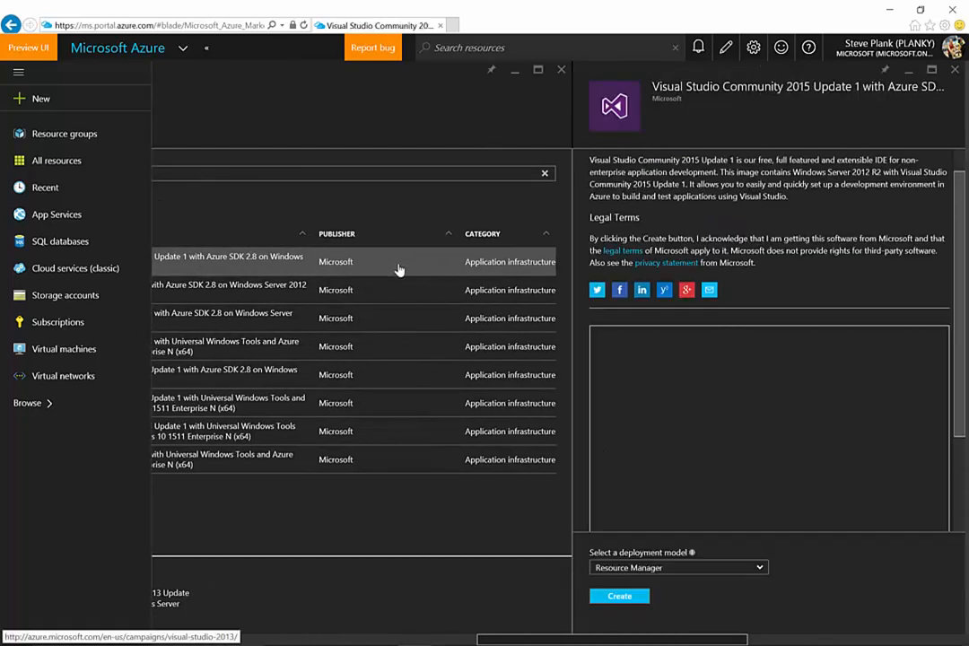
{"action": "left_click", "coordinate": [624, 597]}
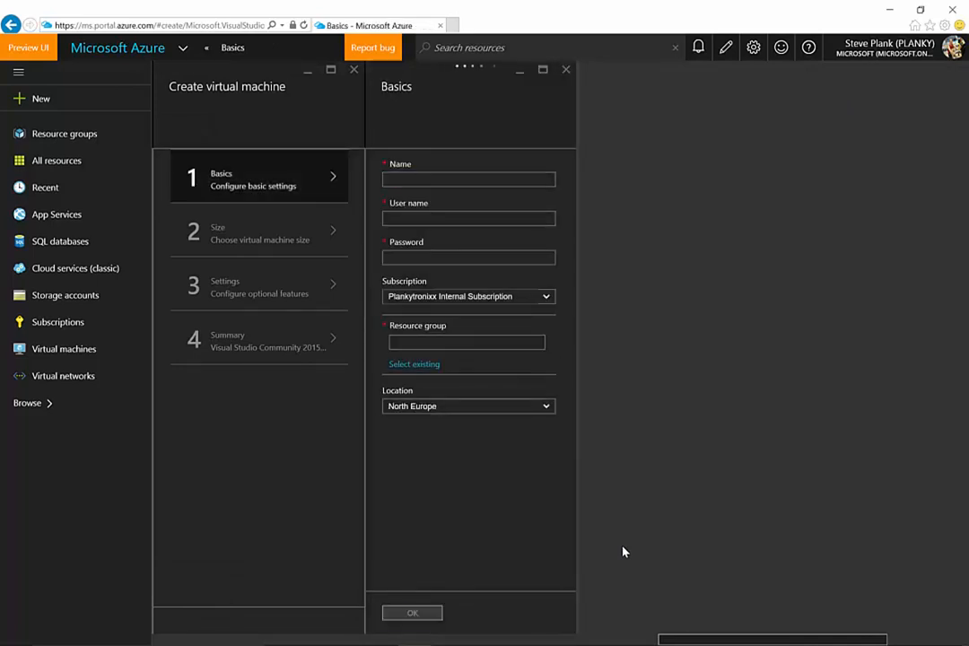
Name the virtual machine VM0 and enter the administrator's user name and password
{"action": "left_click", "coordinate": [453, 181]}
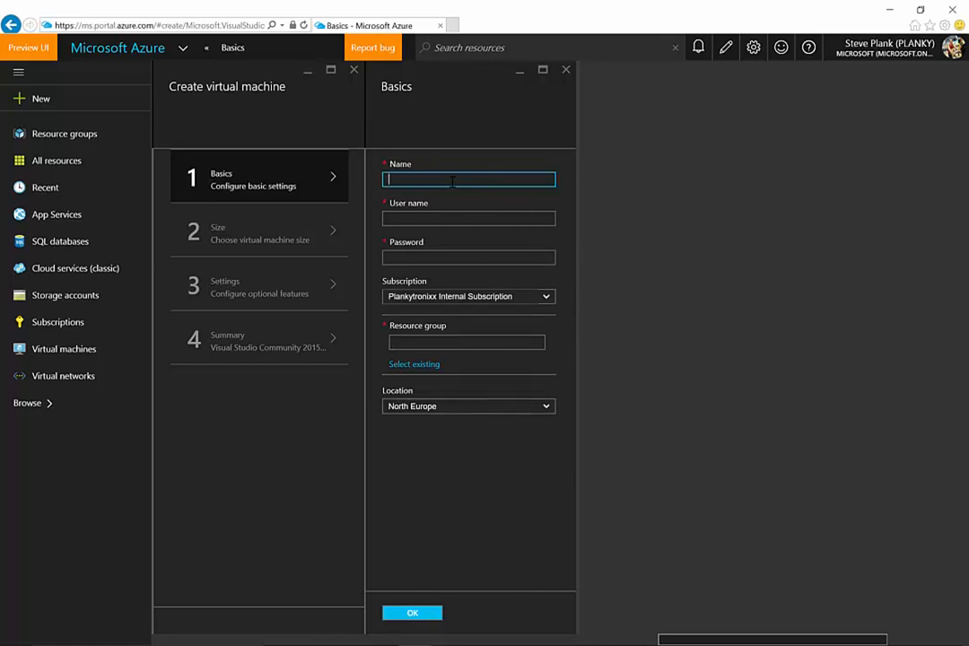
{"action": "type", "text": "VM0"}
{"action": "left_click", "coordinate": [426, 217]}
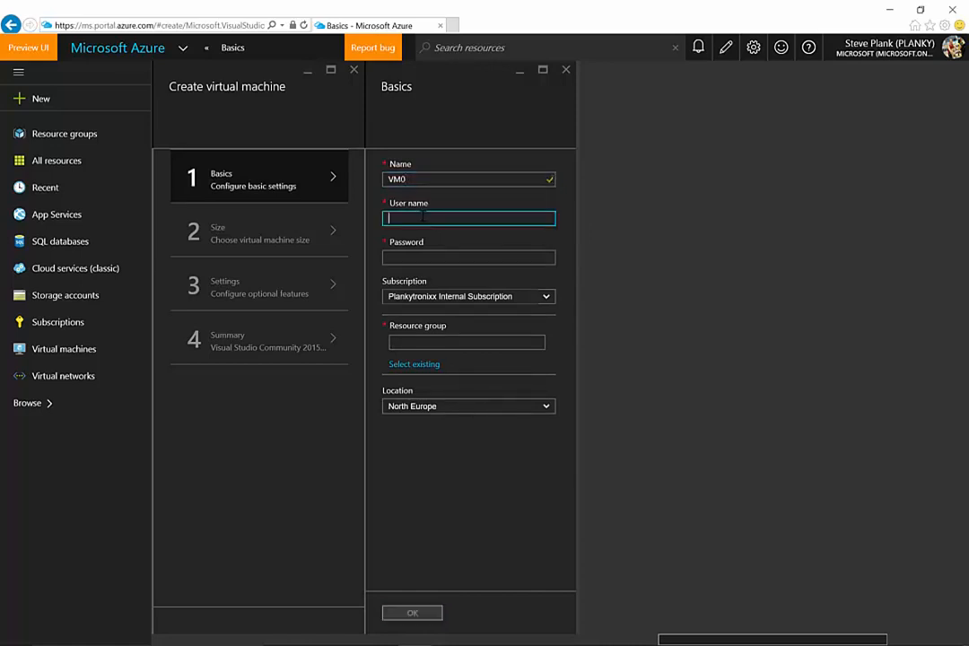
{"action": "type", "text": "planky"}
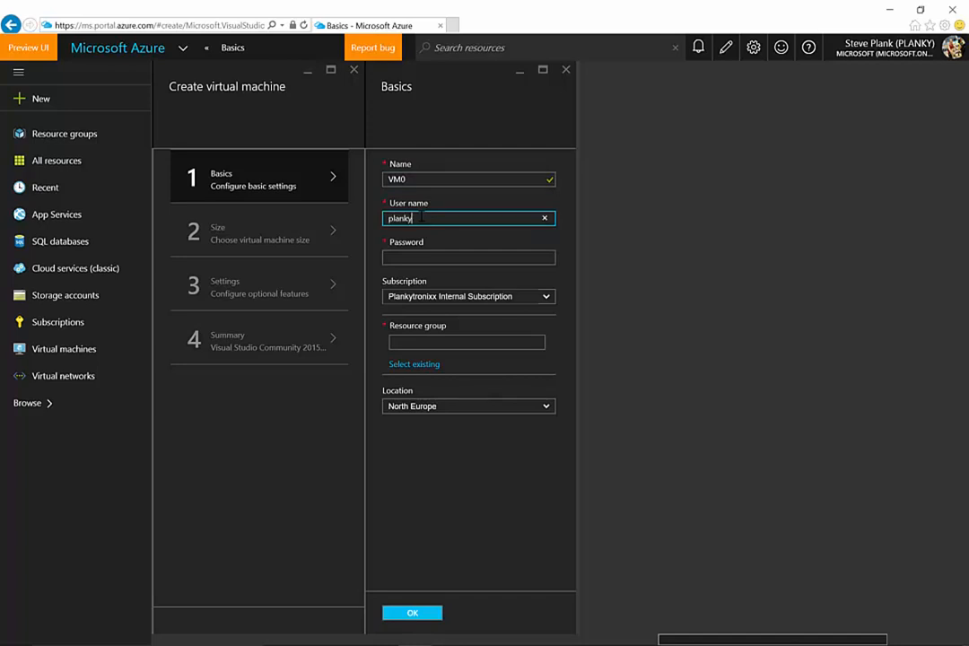
{"action": "key", "text": "Tab"}
{"action": "type", "text": "••••••"}
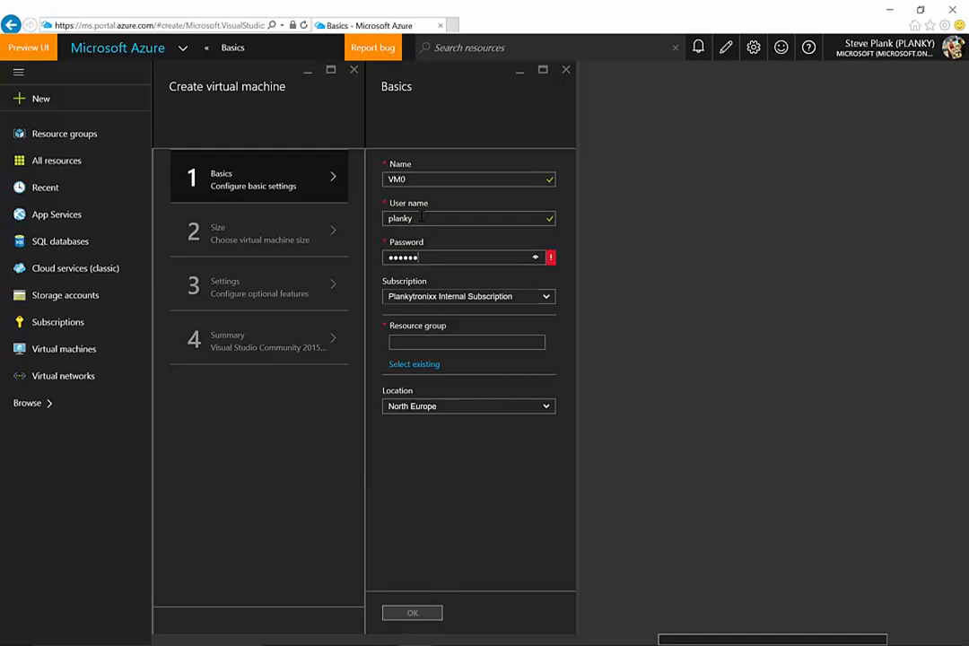
{"action": "type", "text": "••"}
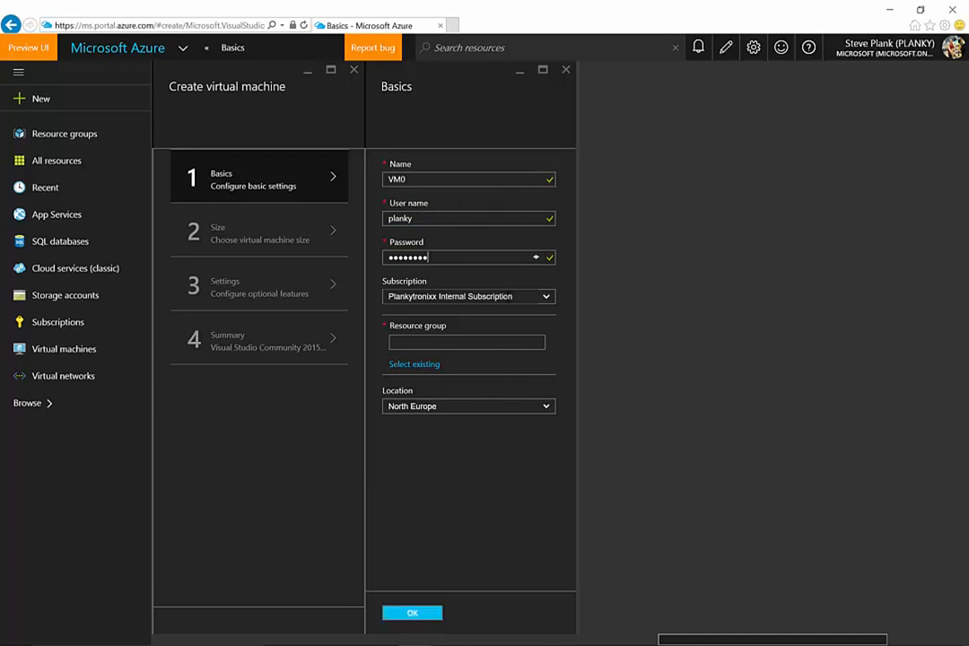
Assign the virtual machine to a new resource group vidtestplanky-rg and choose the DS2 Standard size
{"action": "left_click", "coordinate": [401, 342]}
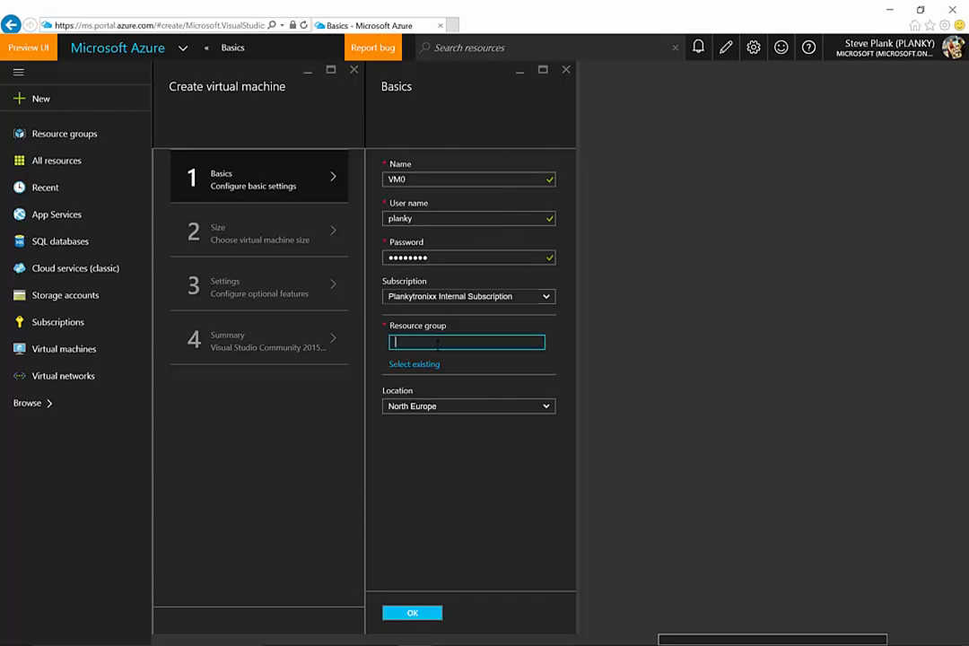
{"action": "type", "text": "vidtestplanky-rg"}
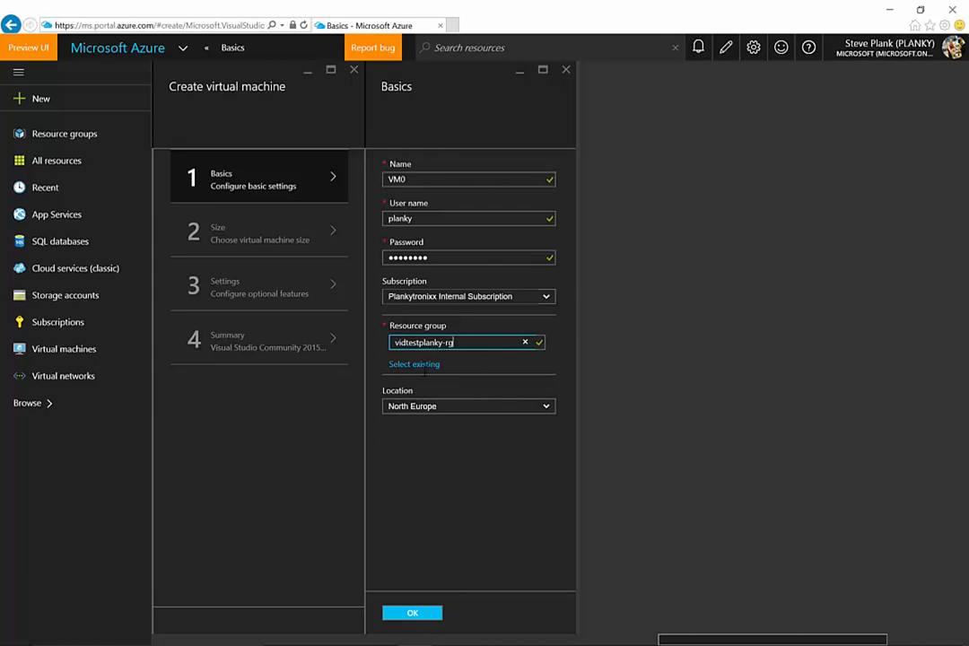
{"action": "left_click", "coordinate": [413, 614]}
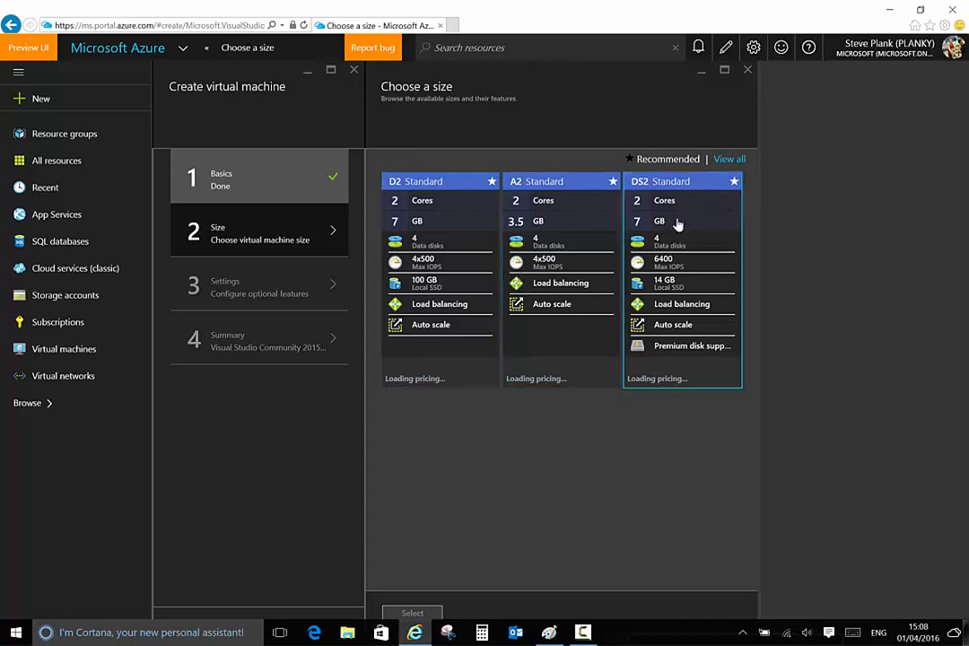
{"action": "left_click", "coordinate": [684, 307]}
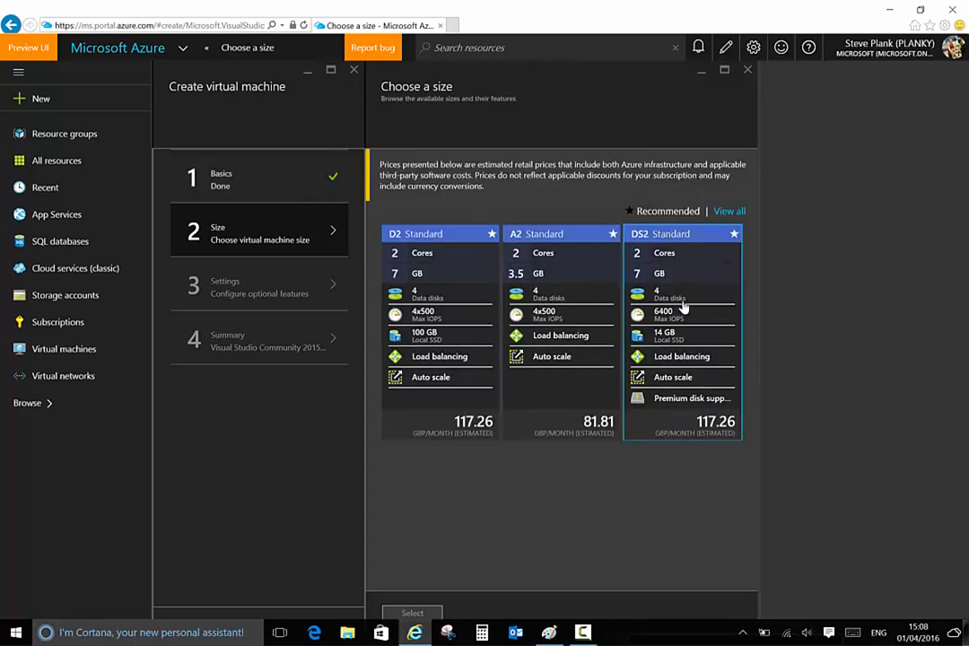
{"action": "left_click", "coordinate": [413, 613]}
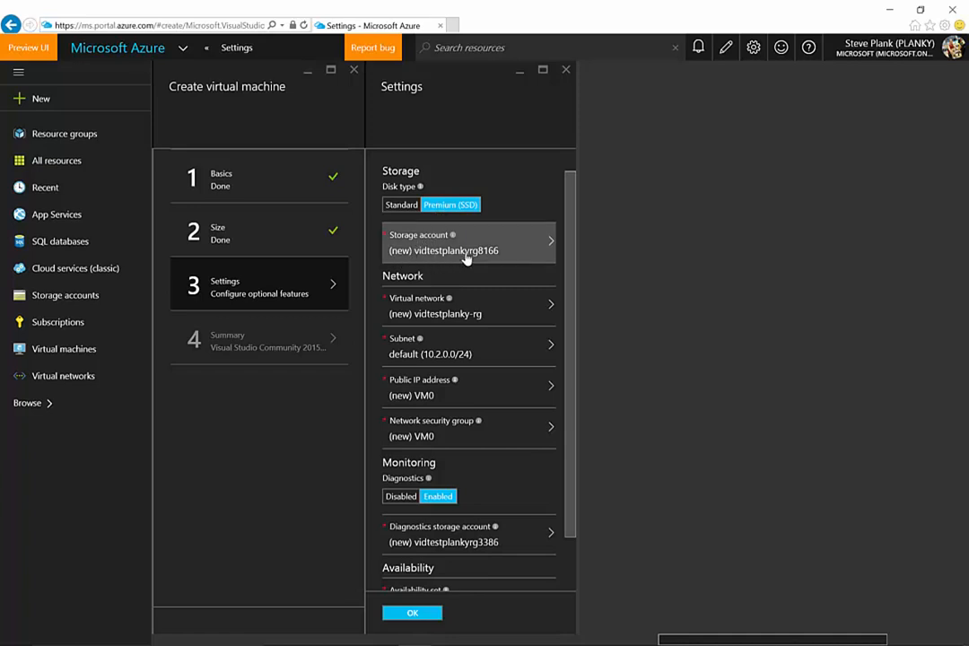
Rename the new premium storage account for the virtual machine as vidtestplankystore
{"action": "left_click", "coordinate": [551, 245]}
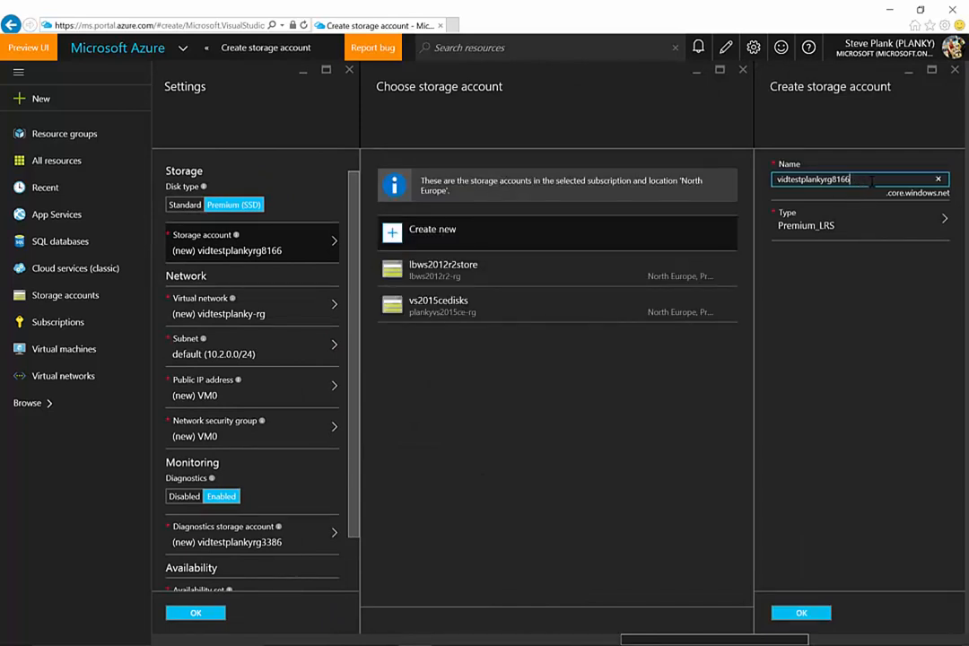
{"action": "key", "text": "BackSpace"}
{"action": "key", "text": "BackSpace"}
{"action": "key", "text": "BackSpace"}
{"action": "key", "text": "BackSpace"}
{"action": "key", "text": "BackSpace"}
{"action": "key", "text": "BackSpace"}
{"action": "type", "text": "store"}
{"action": "left_click", "coordinate": [855, 292]}
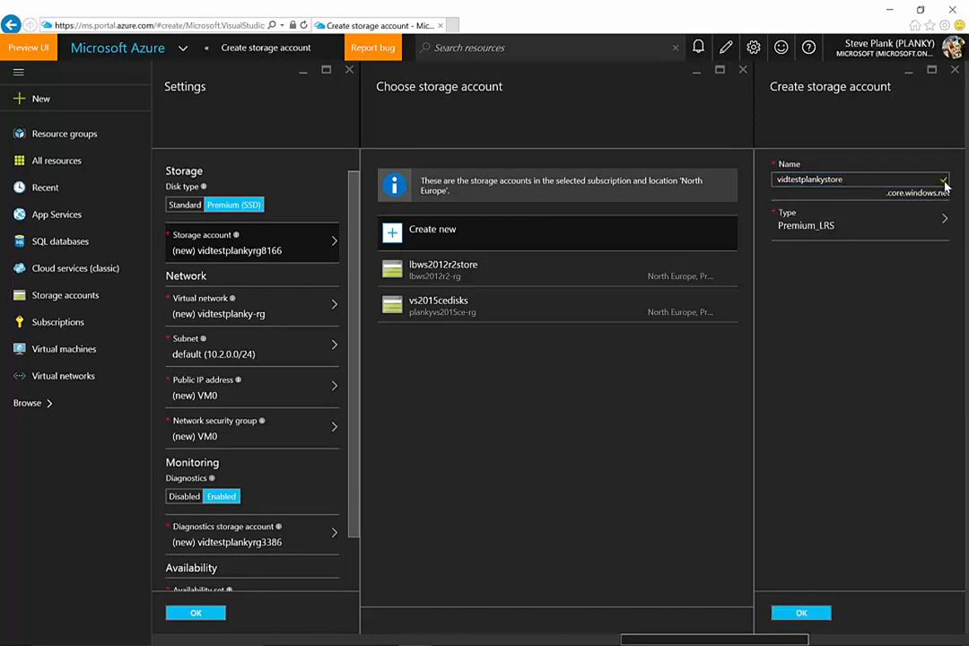
{"action": "left_click", "coordinate": [809, 612]}
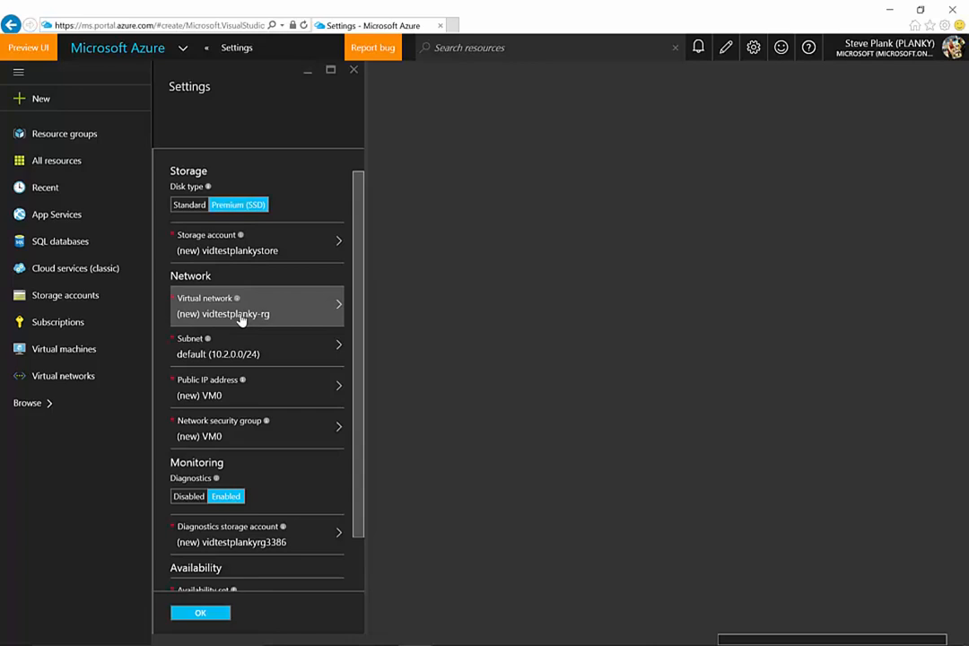
Rename the new virtual network as vidtestplankynet, keeping its default address space and subnet range
{"action": "left_click", "coordinate": [338, 306]}
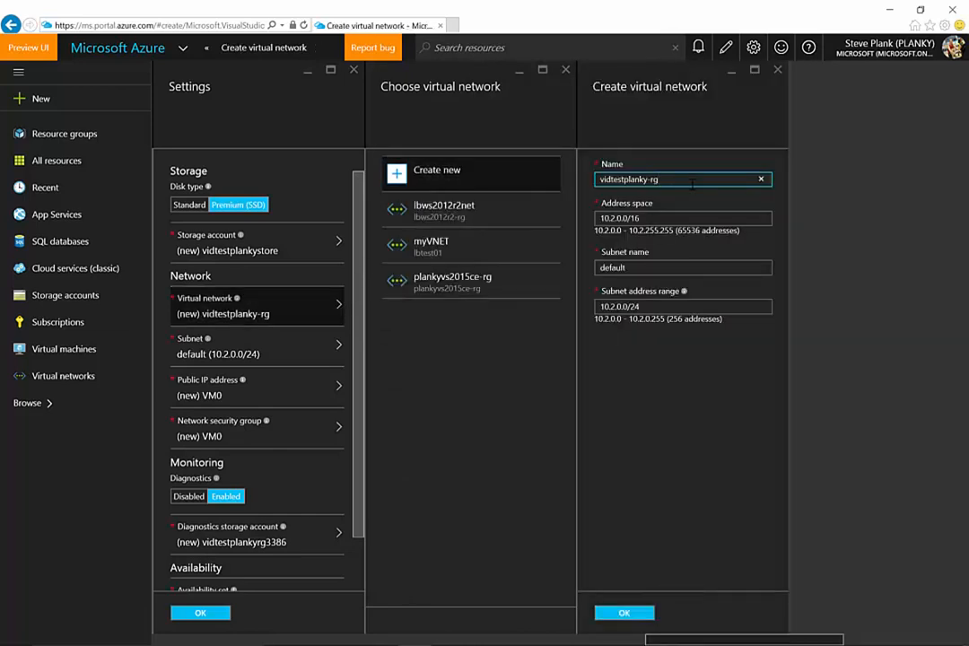
{"action": "key", "text": "BackSpace"}
{"action": "key", "text": "BackSpace"}
{"action": "key", "text": "BackSpace"}
{"action": "type", "text": "ne"}
{"action": "left_click_drag", "start_coordinate": [599, 218], "coordinate": [614, 219]}
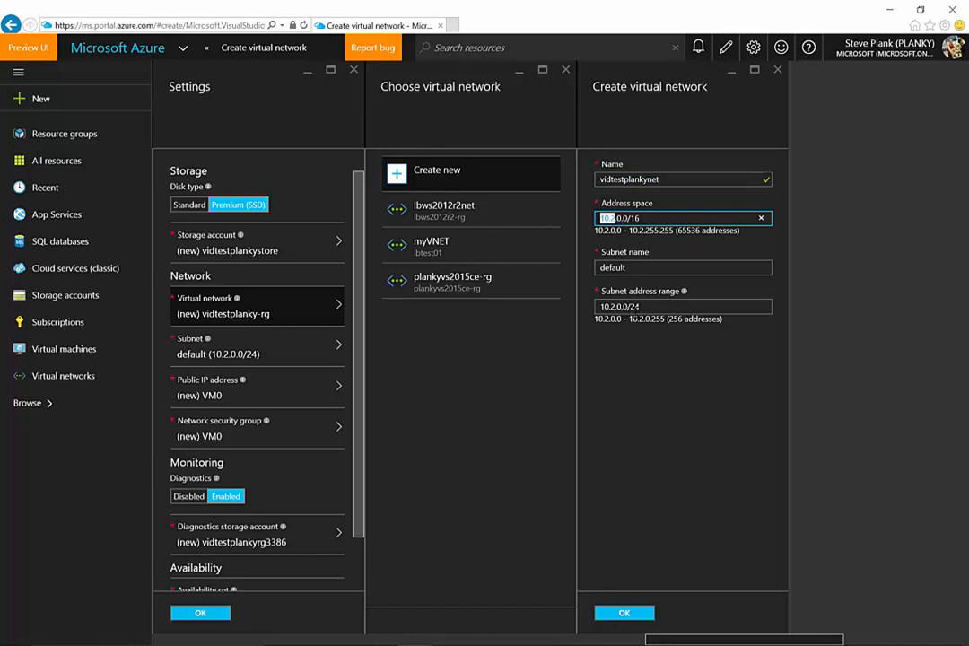
{"action": "left_click_drag", "start_coordinate": [600, 306], "coordinate": [620, 306]}
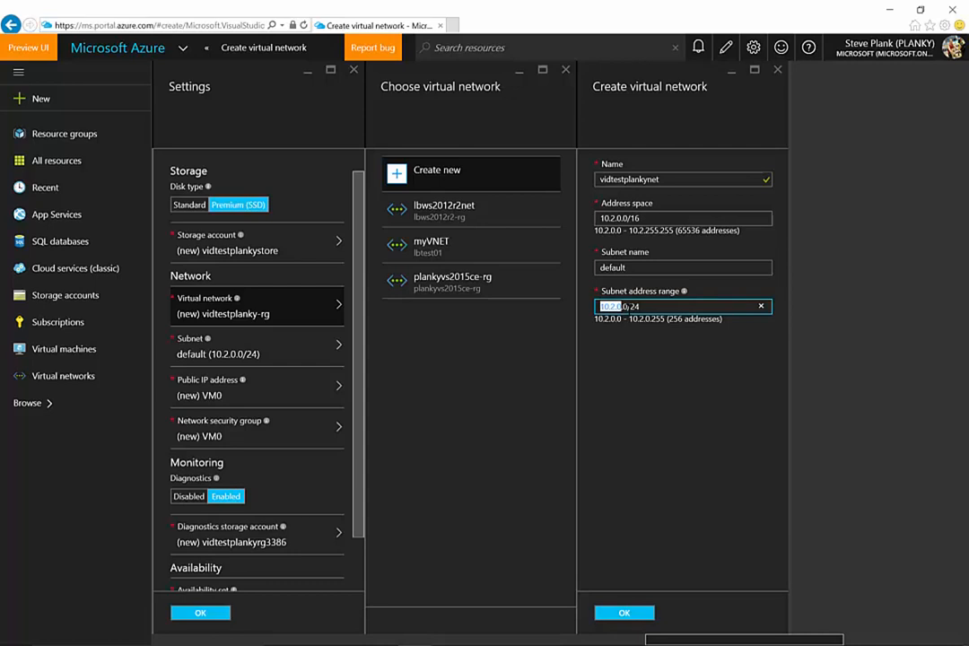
{"action": "left_click", "coordinate": [627, 377]}
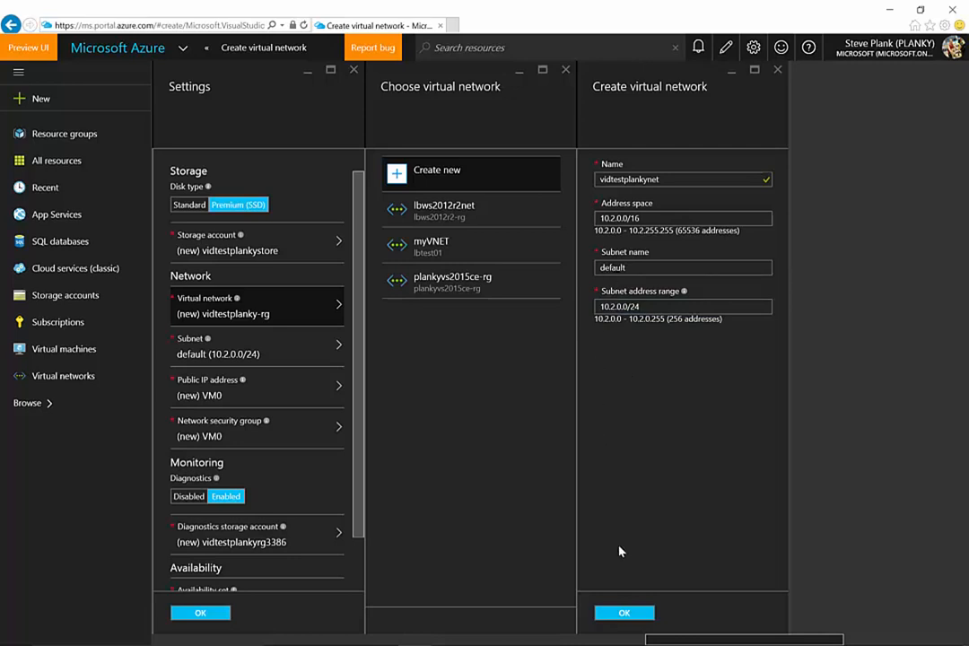
{"action": "left_click", "coordinate": [630, 614]}
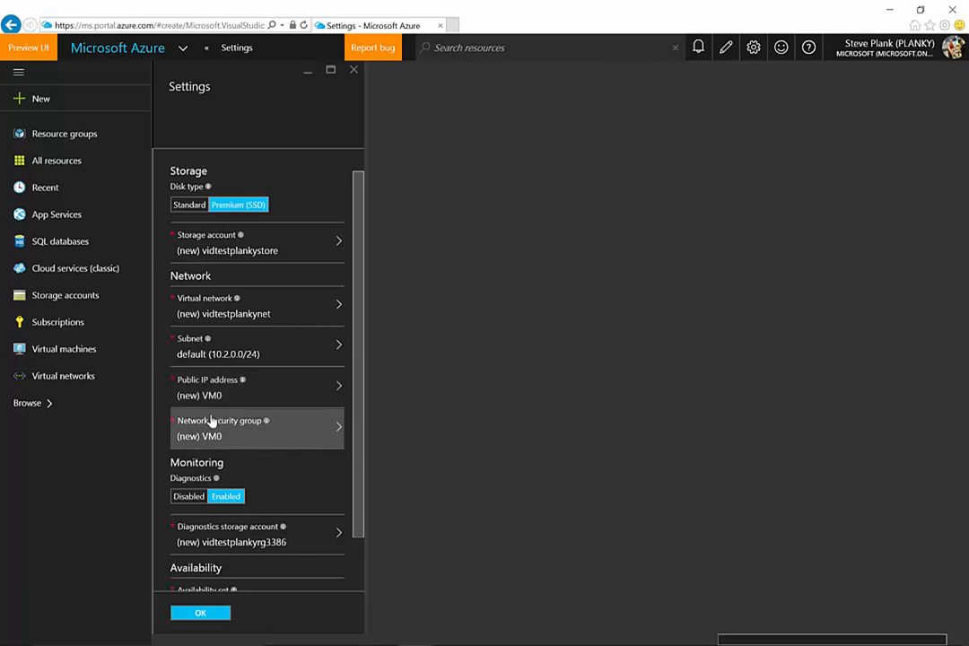
Rename the new public IP address as VM0pip, keeping dynamic assignment
{"action": "left_click", "coordinate": [341, 388]}
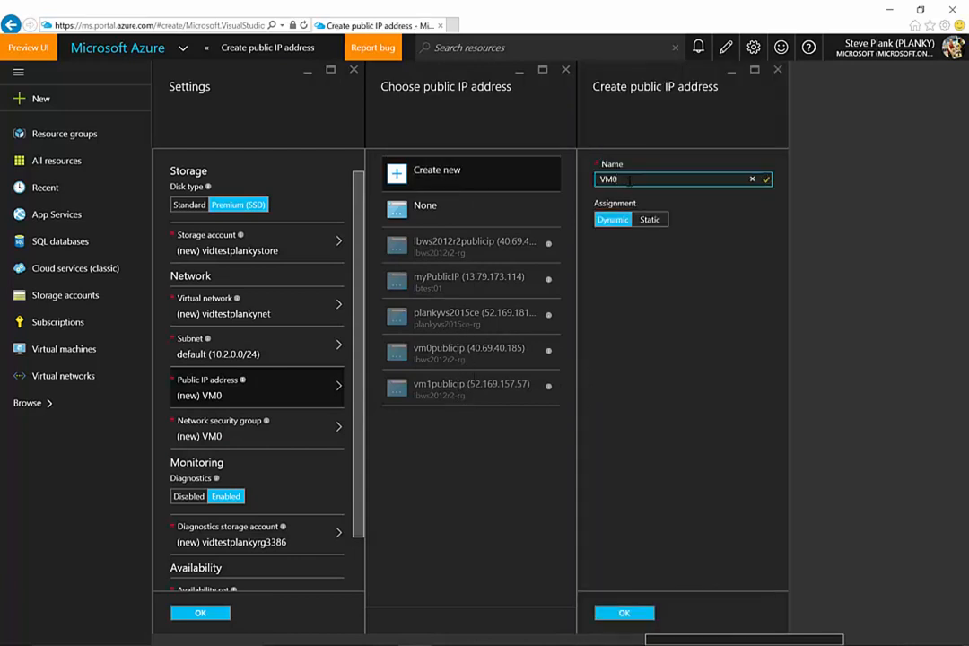
{"action": "type", "text": "pip"}
{"action": "left_click", "coordinate": [660, 525]}
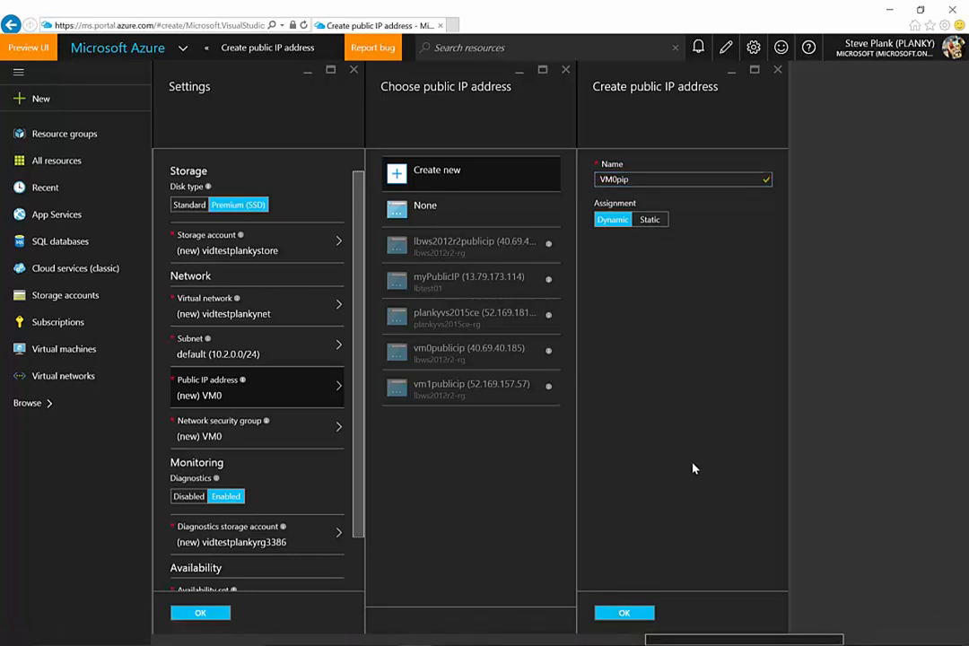
{"action": "left_click", "coordinate": [625, 614]}
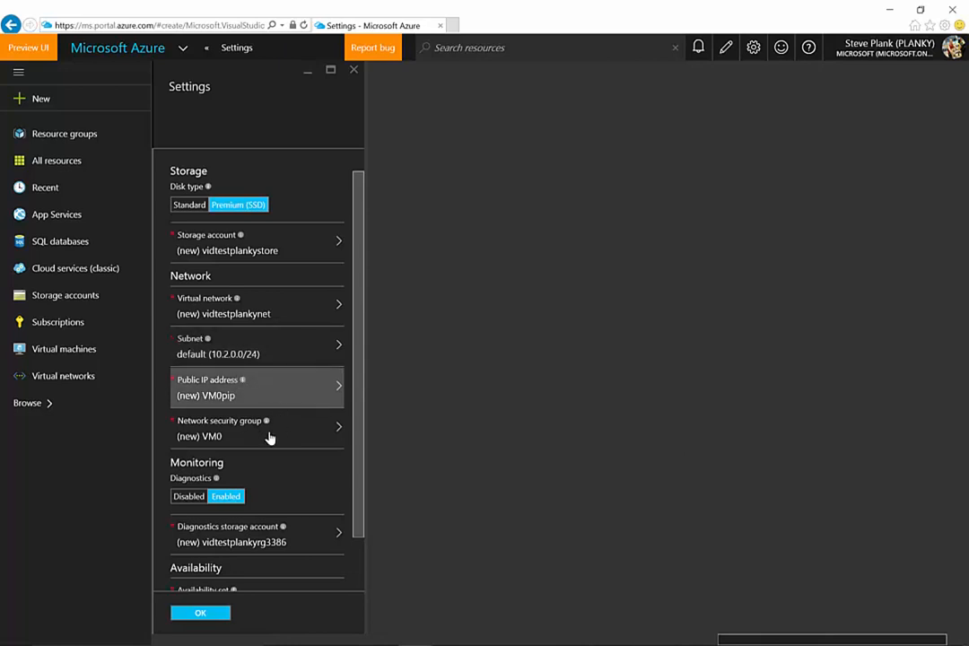
Create a new network security group named VM0nsg for the virtual machine, keeping the default RDP inbound rule
{"action": "left_click", "coordinate": [339, 433]}
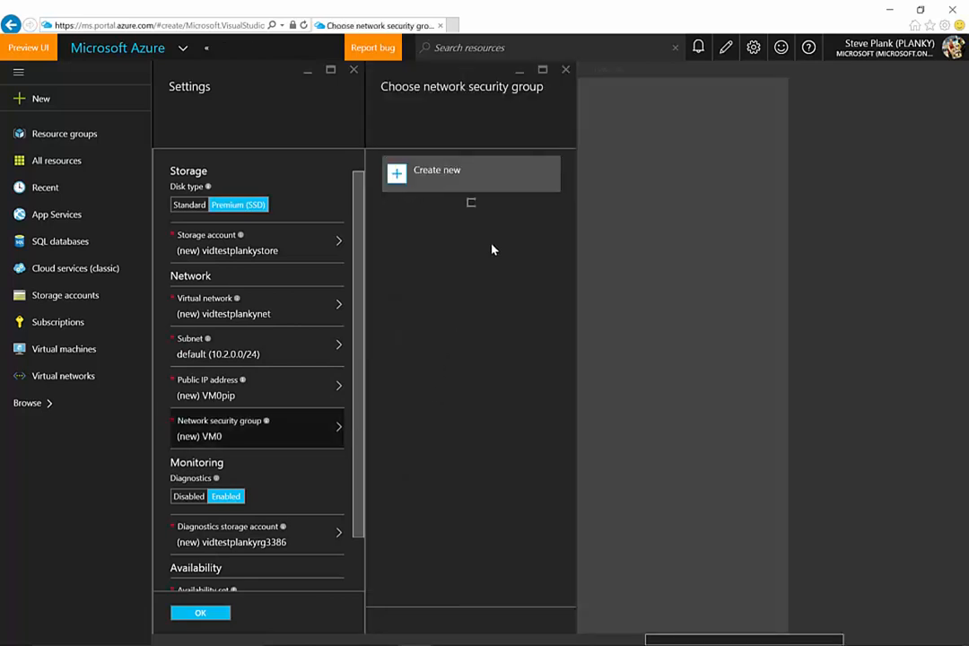
{"action": "left_click", "coordinate": [434, 184]}
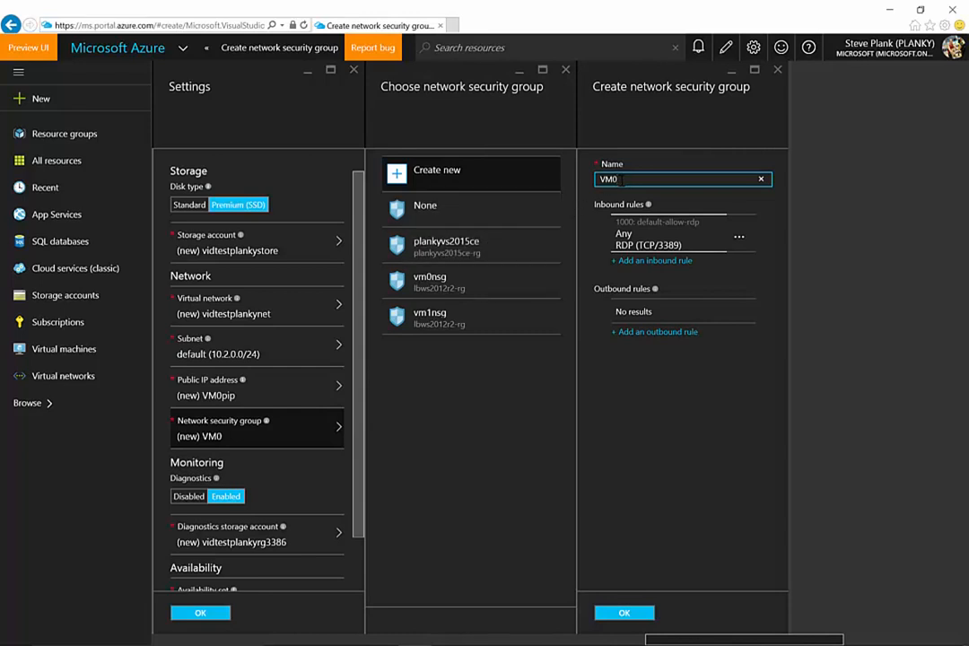
{"action": "type", "text": "nsg"}
{"action": "left_click", "coordinate": [625, 614]}
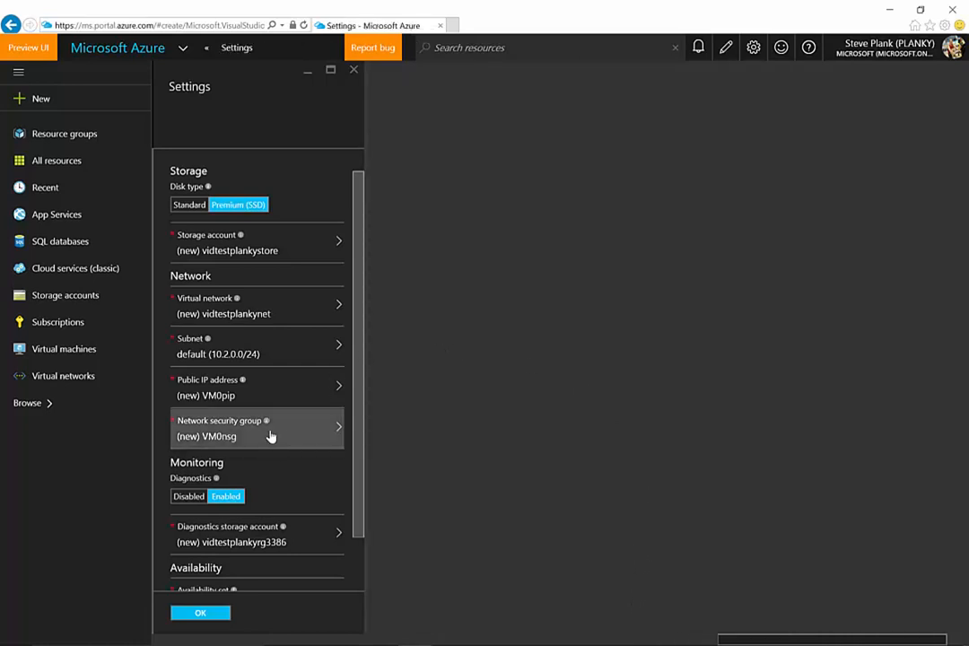
Review the inbound and outbound rules of the new VM0nsg network security group
{"action": "left_click", "coordinate": [331, 433]}
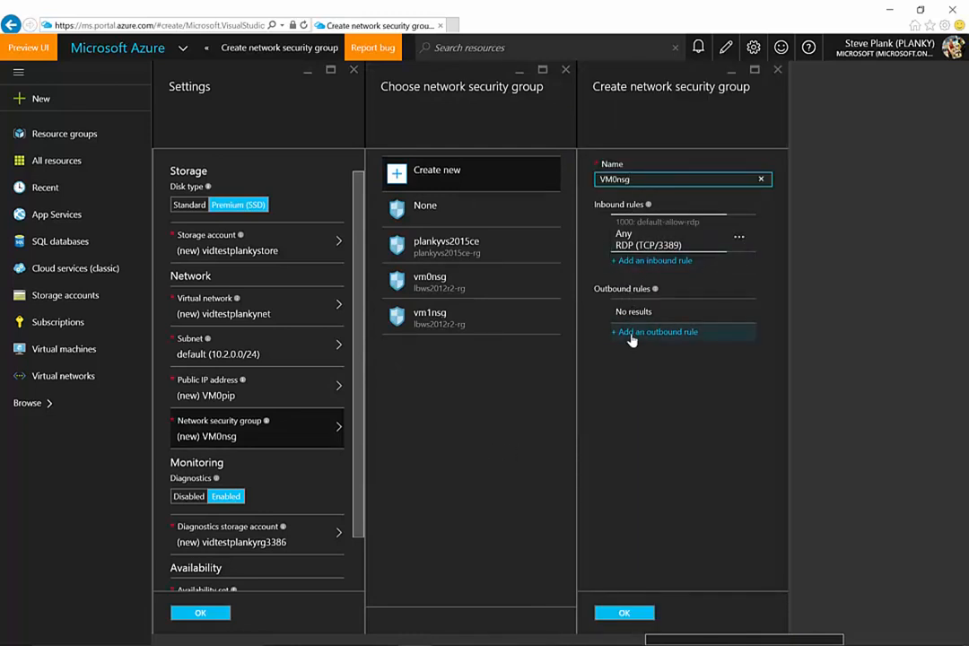
{"action": "left_click", "coordinate": [624, 613]}
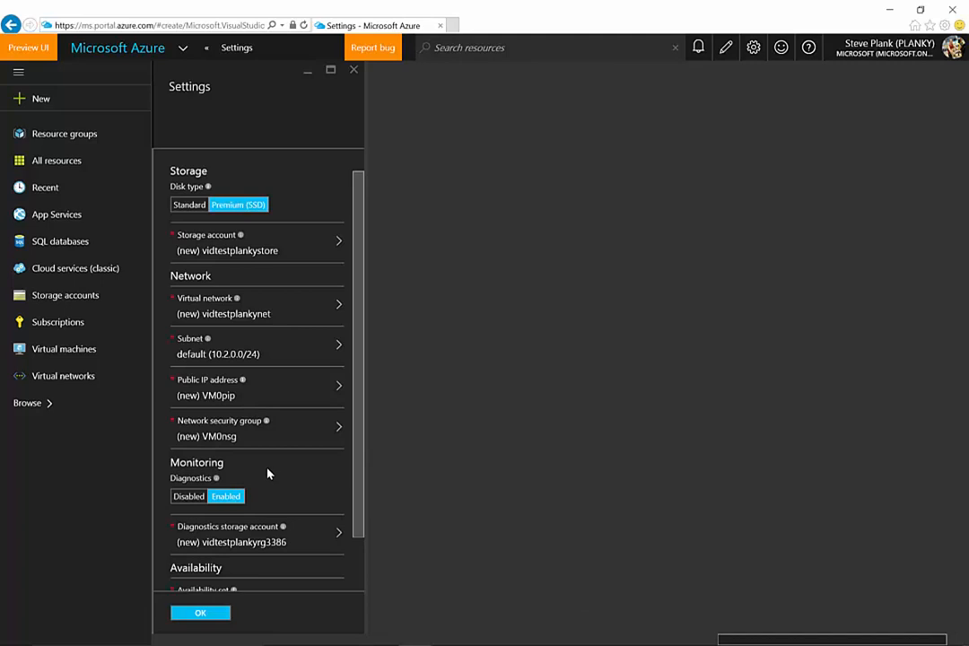
Rename the new diagnostics storage account as vidtestplankydiag, keeping diagnostics enabled and the Standard_LRS type
{"action": "scroll", "coordinate": [358, 438], "scroll_direction": "down", "scroll_amount": 1}
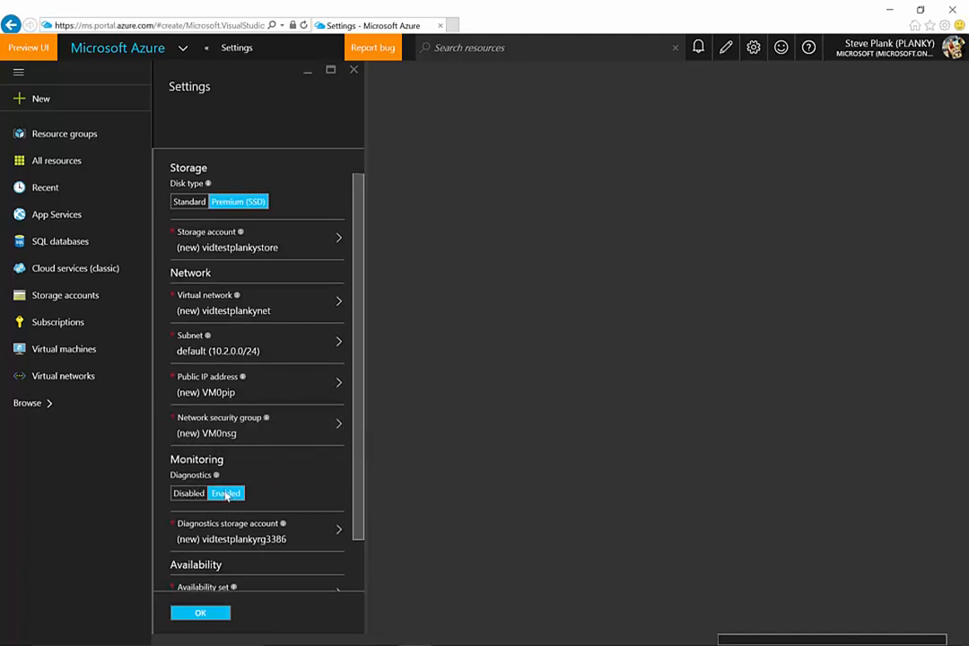
{"action": "scroll", "coordinate": [356, 502], "scroll_direction": "down", "scroll_amount": 2}
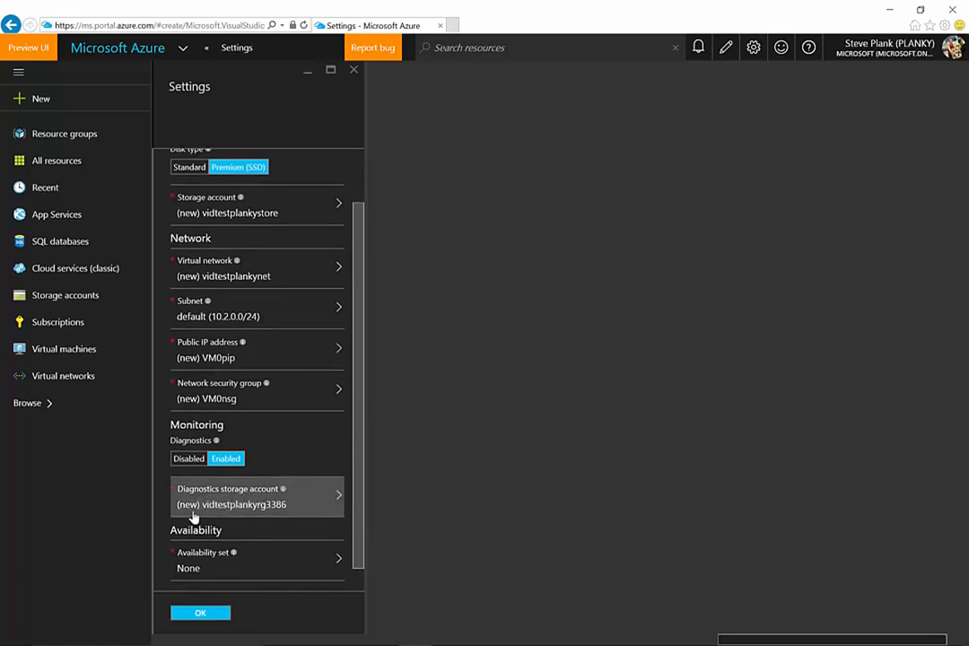
{"action": "left_click", "coordinate": [336, 499]}
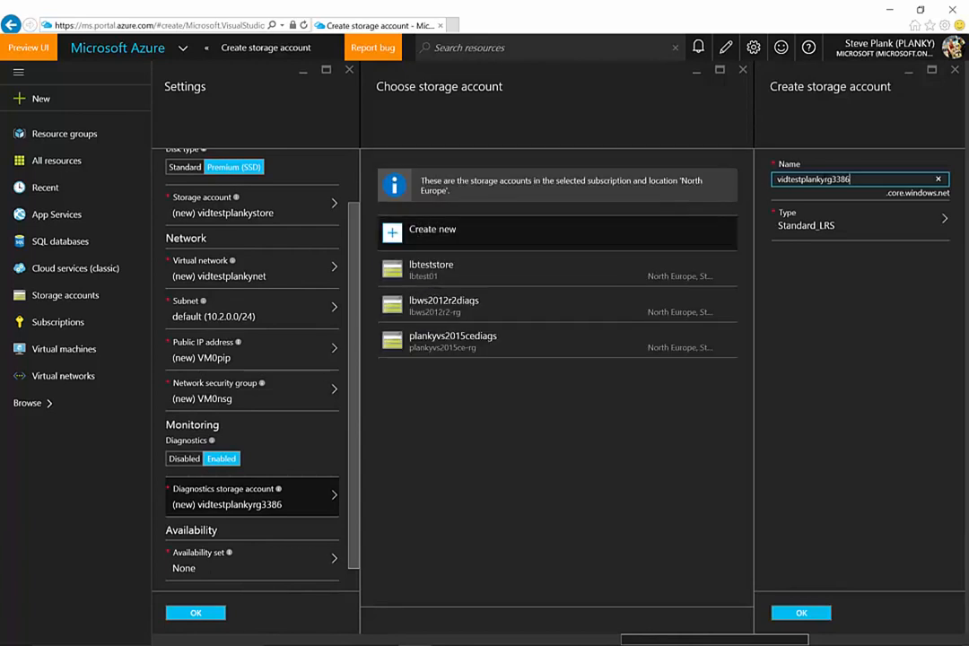
{"action": "key", "text": "BackSpace"}
{"action": "key", "text": "BackSpace"}
{"action": "key", "text": "BackSpace"}
{"action": "key", "text": "BackSpace"}
{"action": "key", "text": "BackSpace"}
{"action": "key", "text": "BackSpace"}
{"action": "type", "text": "diag"}
{"action": "left_click", "coordinate": [802, 629]}
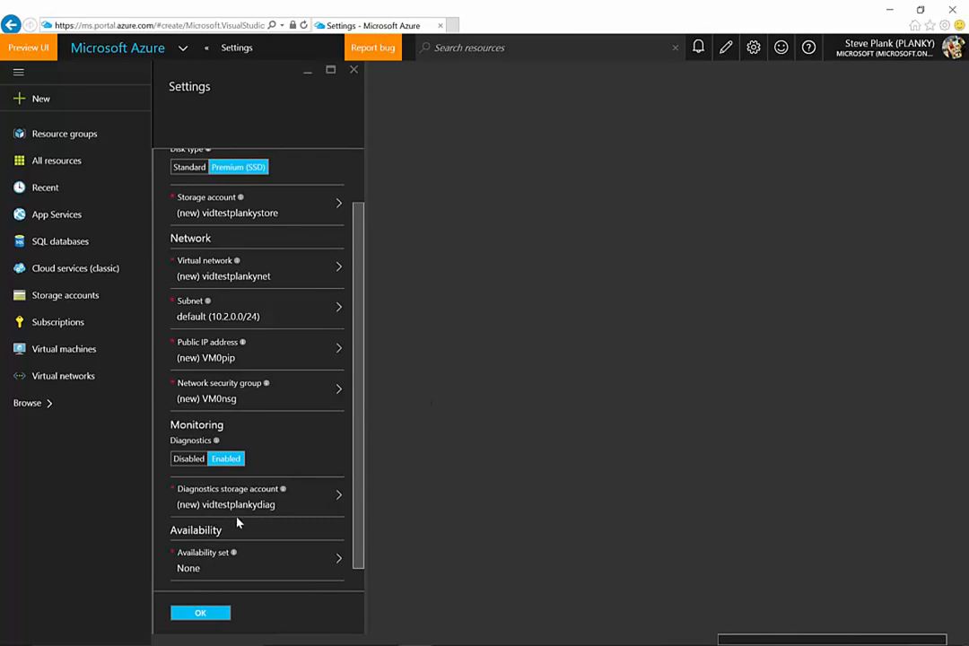
Create a new availability set named vidtestplankyavset with 2 fault domains, keeping 5 update domains
{"action": "left_click", "coordinate": [339, 562]}
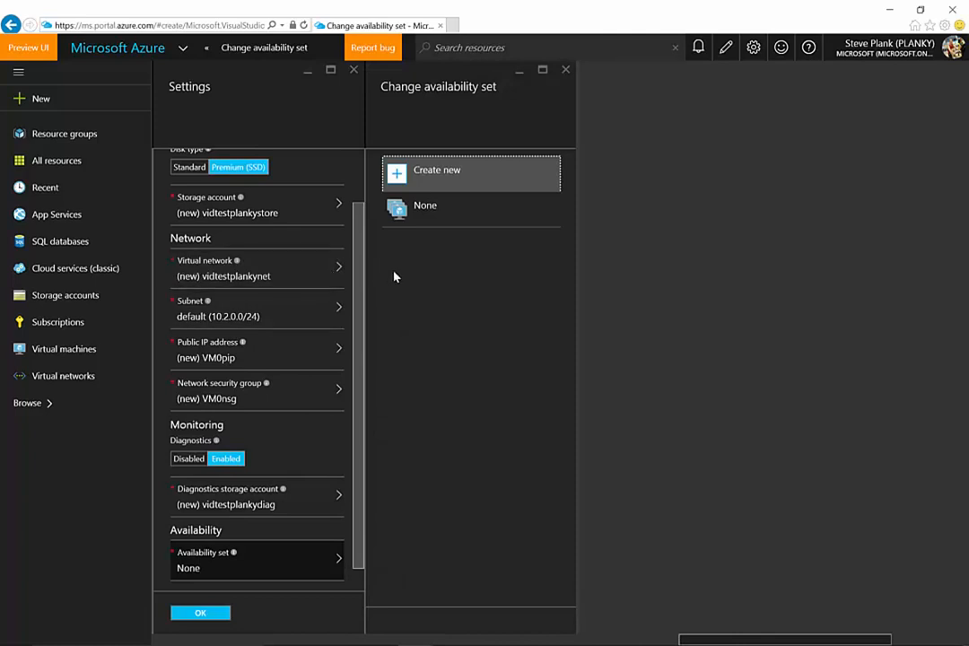
{"action": "left_click", "coordinate": [460, 181]}
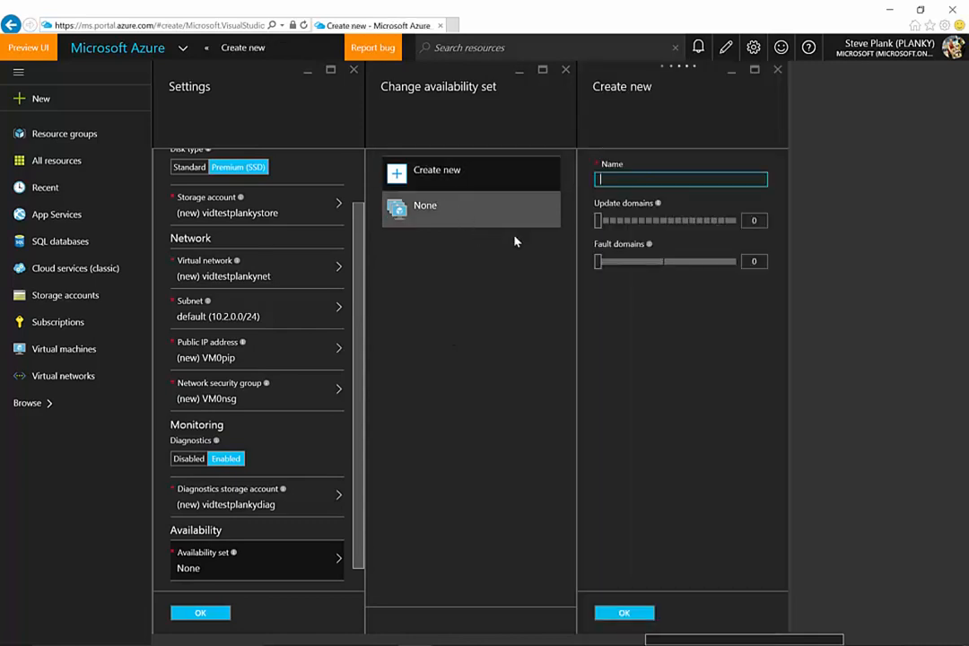
{"action": "type", "text": "vidtes"}
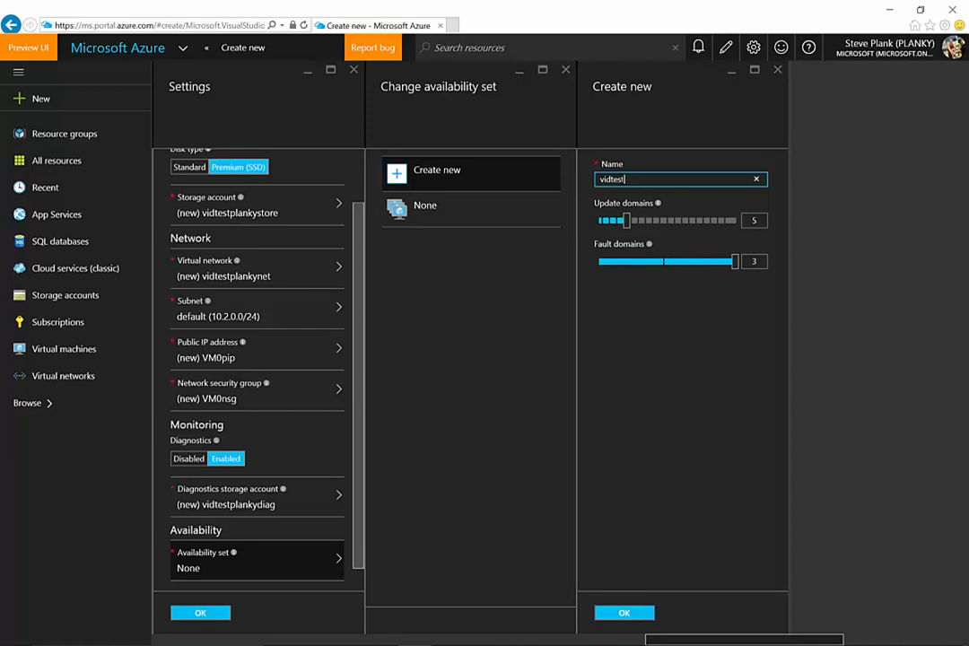
{"action": "type", "text": "tplankyavs"}
{"action": "left_click_drag", "start_coordinate": [732, 263], "coordinate": [682, 264]}
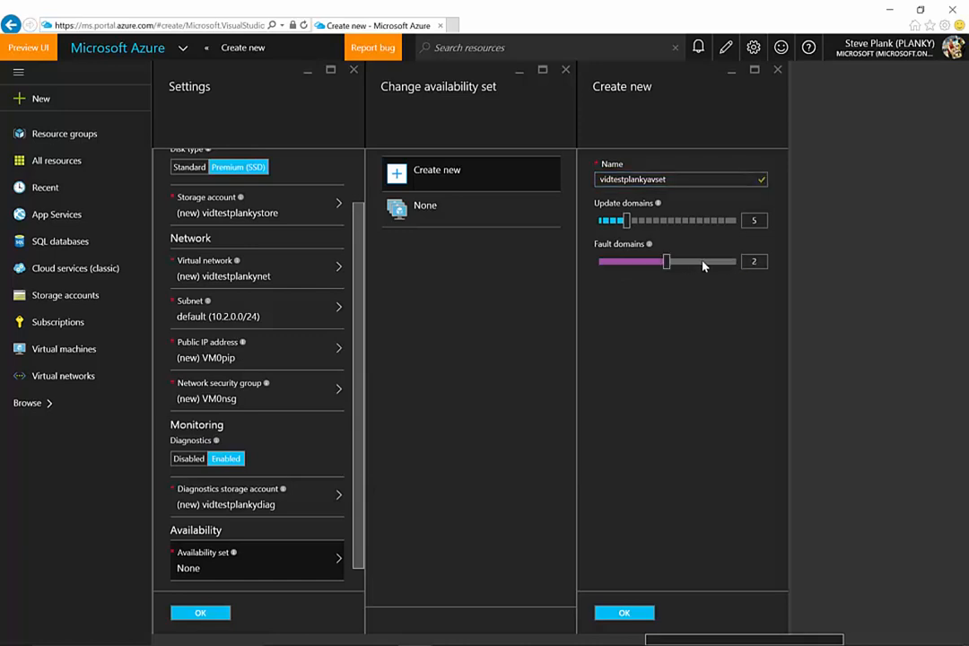
{"action": "left_click", "coordinate": [698, 265]}
{"action": "left_click", "coordinate": [620, 614]}
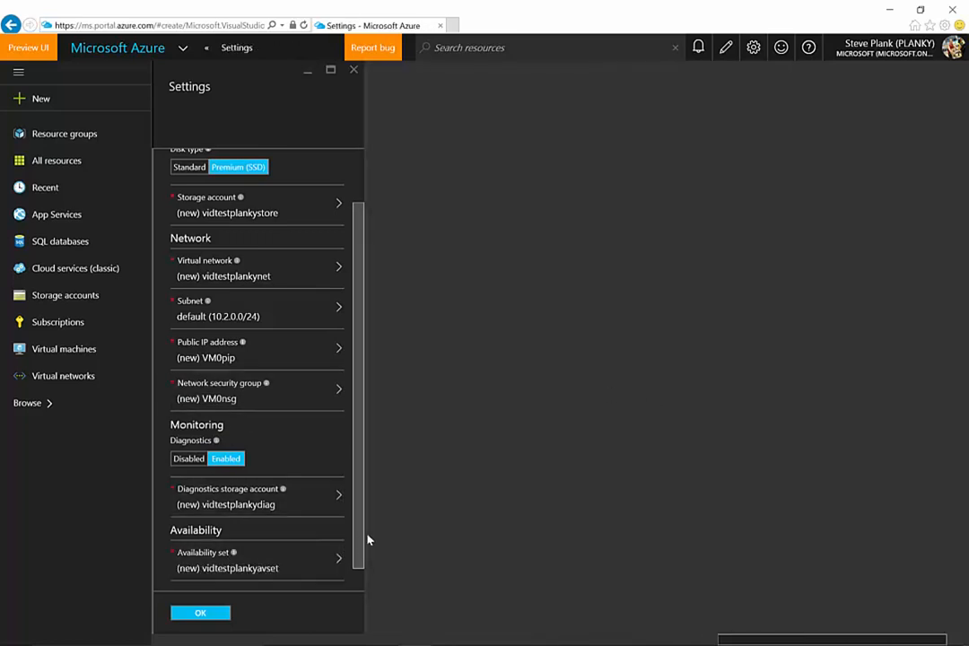
Accept the virtual machine settings and submit the VM0 summary for deployment
{"action": "left_click", "coordinate": [214, 614]}
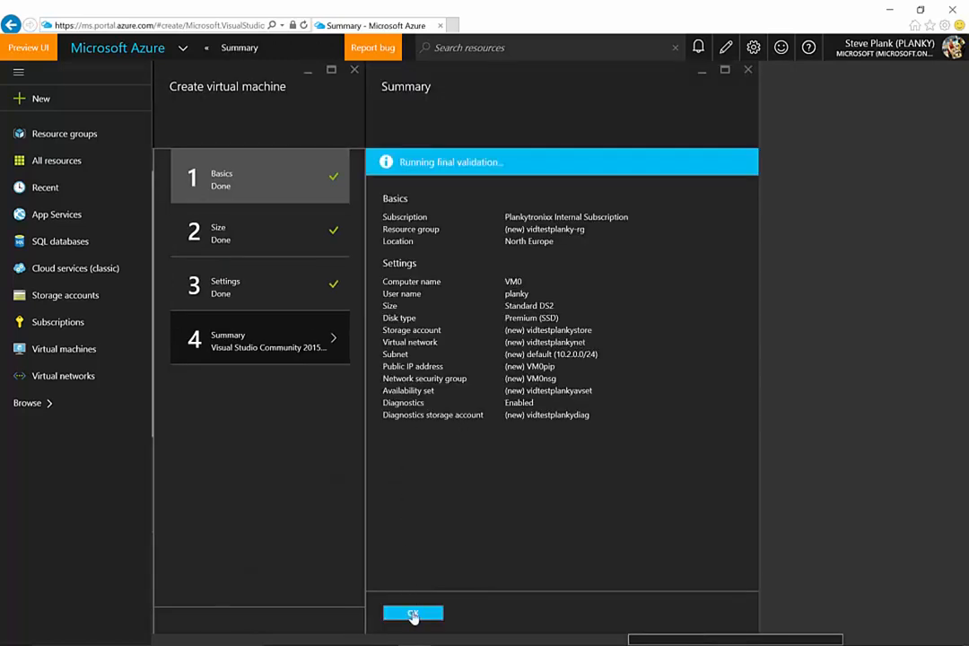
{"action": "left_click", "coordinate": [413, 614]}
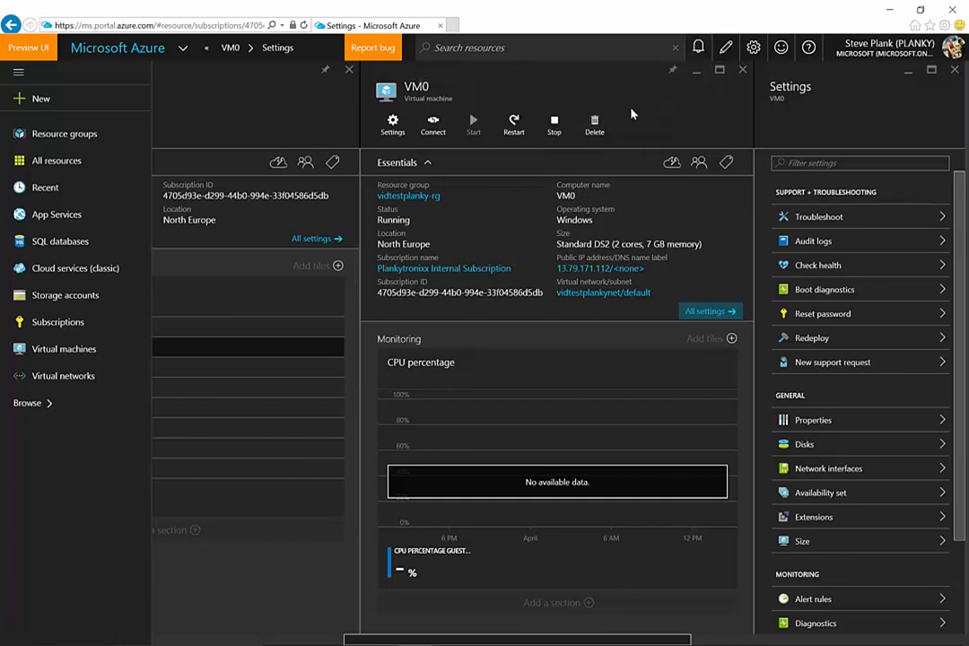
Open the VM0.rdp remote desktop file for VM0 and connect despite the unidentified publisher
{"action": "left_click", "coordinate": [433, 130]}
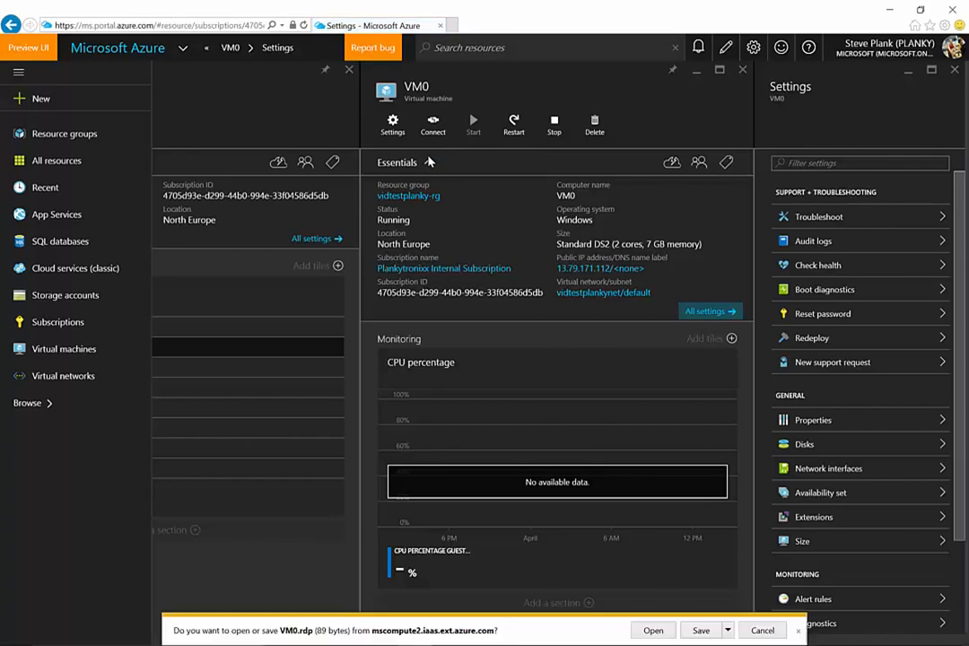
{"action": "left_click", "coordinate": [653, 631]}
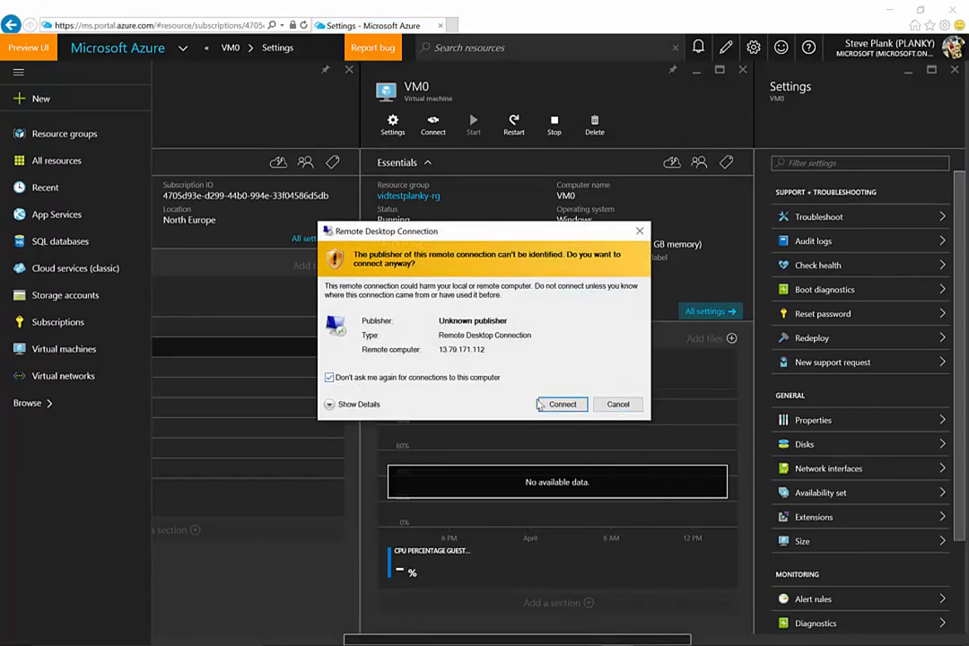
{"action": "left_click", "coordinate": [563, 404]}
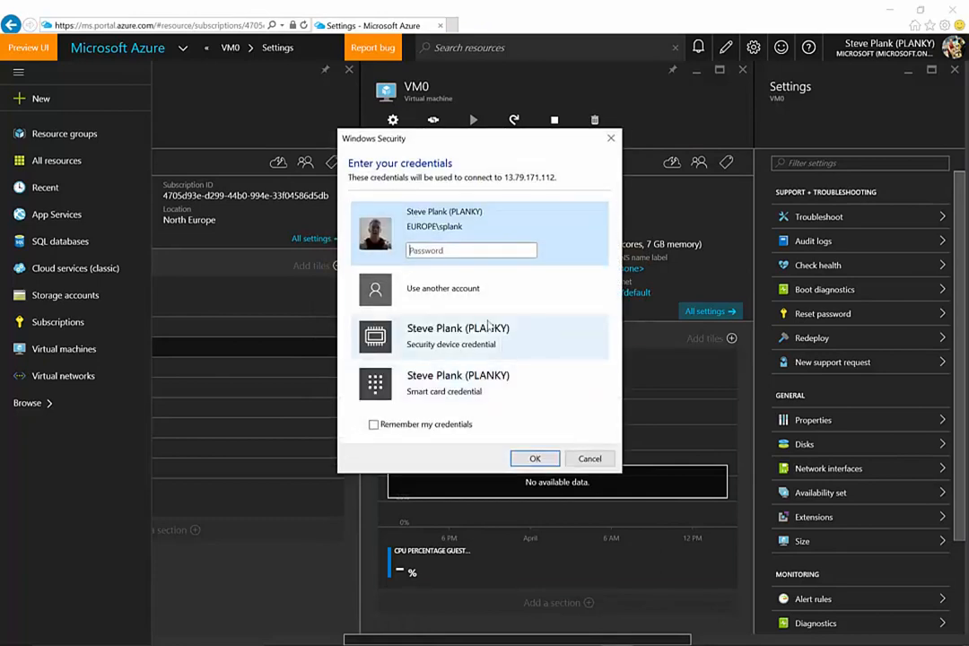
Sign in to VM0 with another account using its local user name and password, accept the untrusted certificate, and dismiss the network discovery prompt
{"action": "left_click", "coordinate": [444, 287]}
{"action": "left_click", "coordinate": [449, 268]}
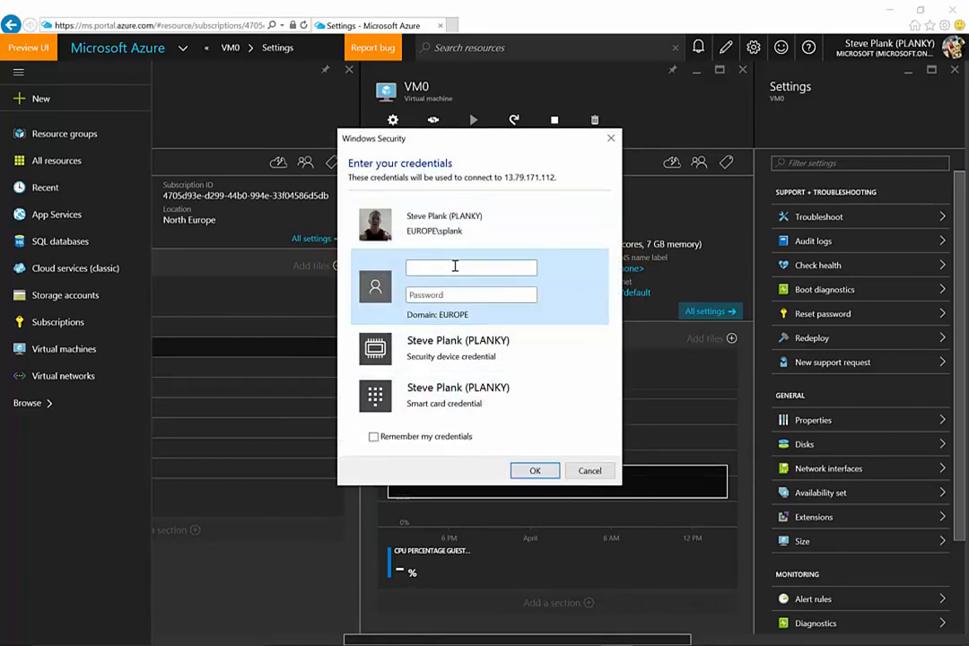
{"action": "type", "text": ".\\planky"}
{"action": "key", "text": "Tab"}
{"action": "type", "text": "****"}
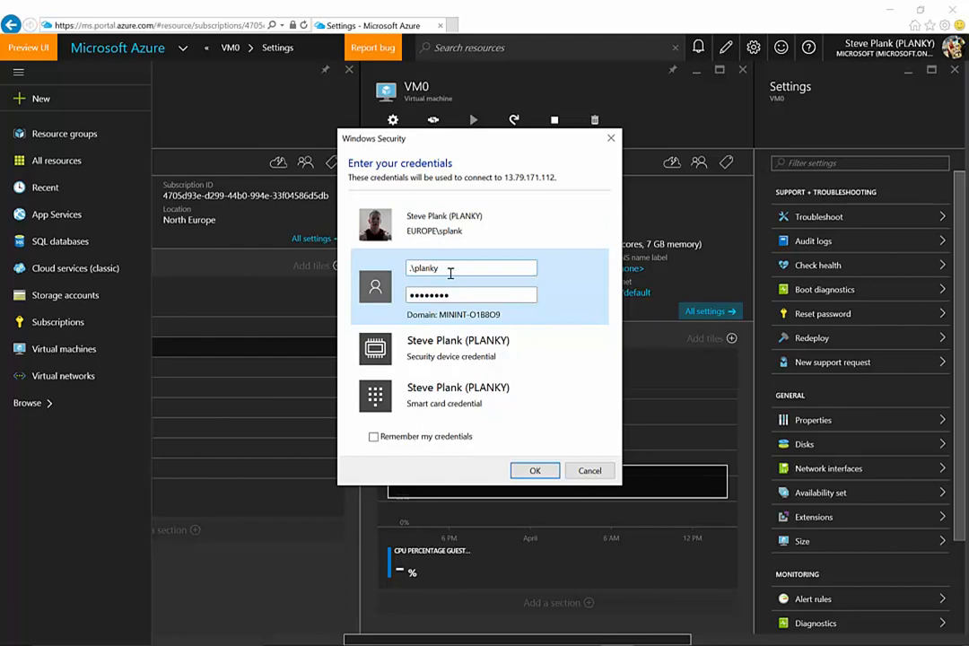
{"action": "left_click", "coordinate": [521, 471]}
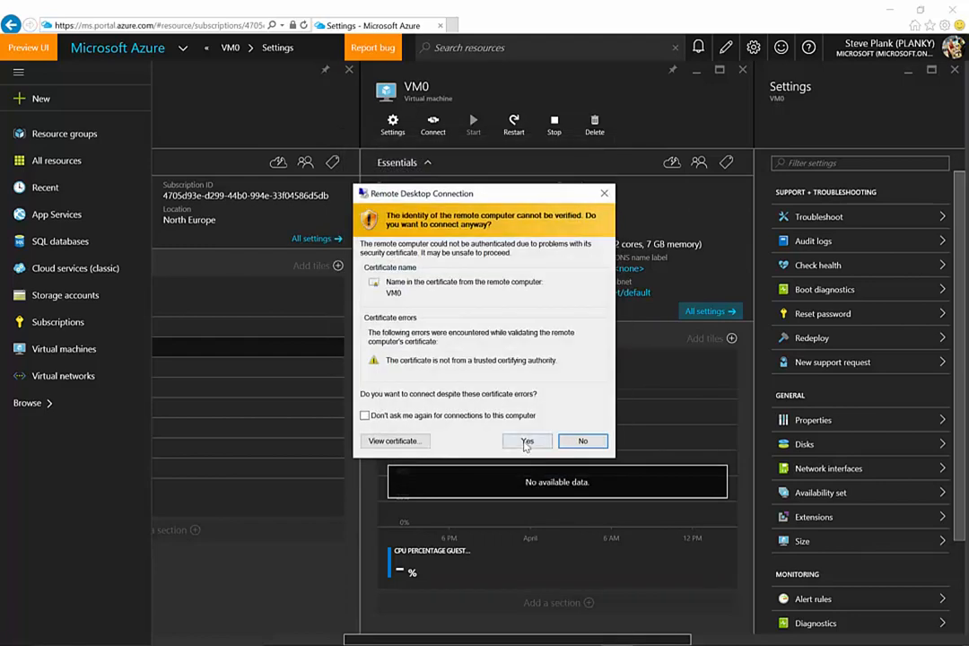
{"action": "left_click", "coordinate": [529, 442]}
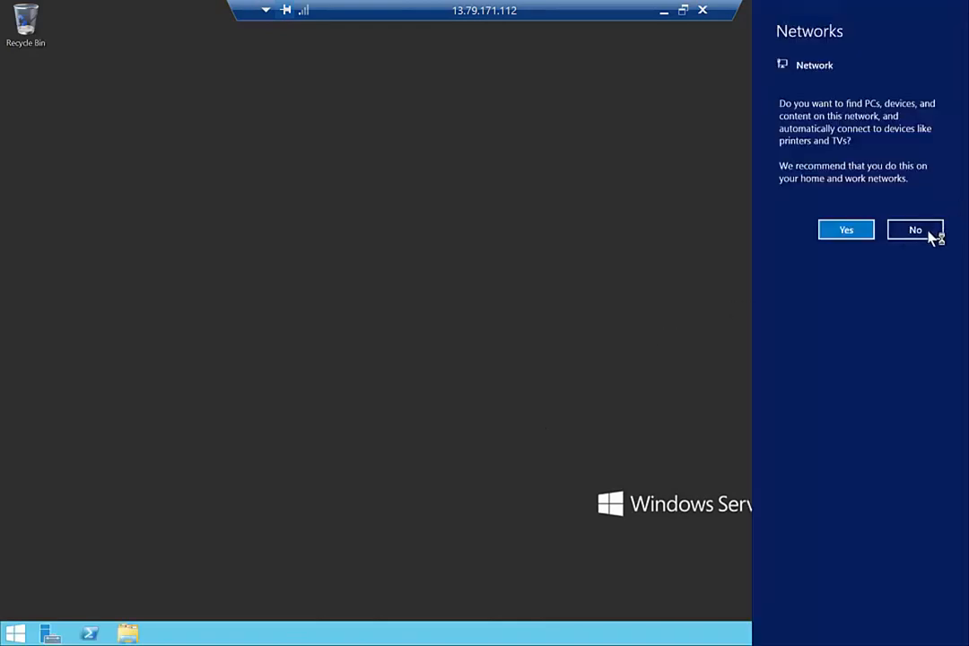
{"action": "left_click", "coordinate": [540, 337]}
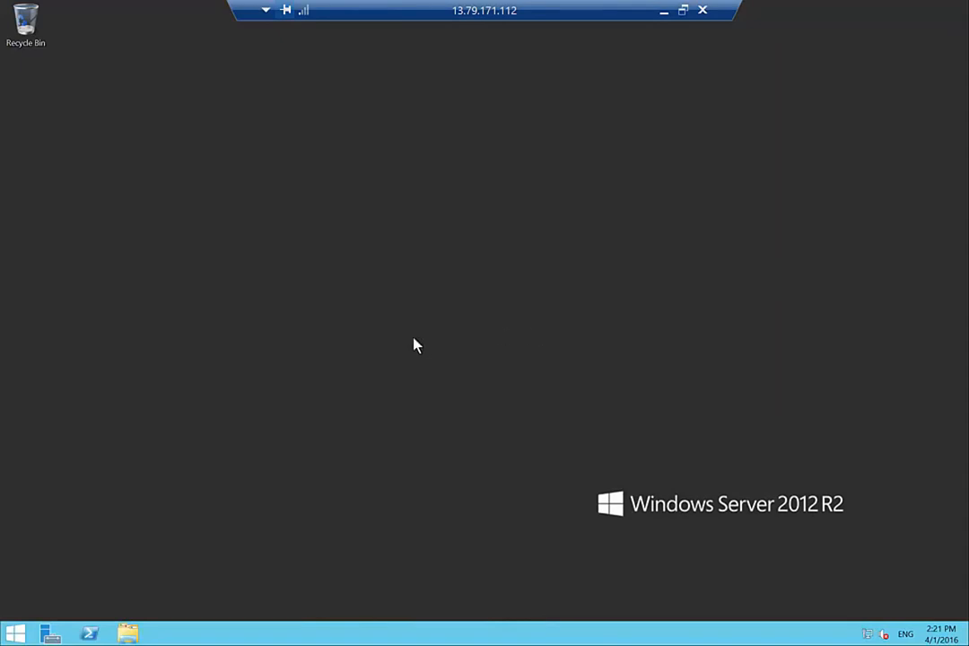
Start adding roles in Server Manager with a role-based installation on VM0, skipping the wizard's introduction page by default
{"action": "left_click", "coordinate": [49, 634]}
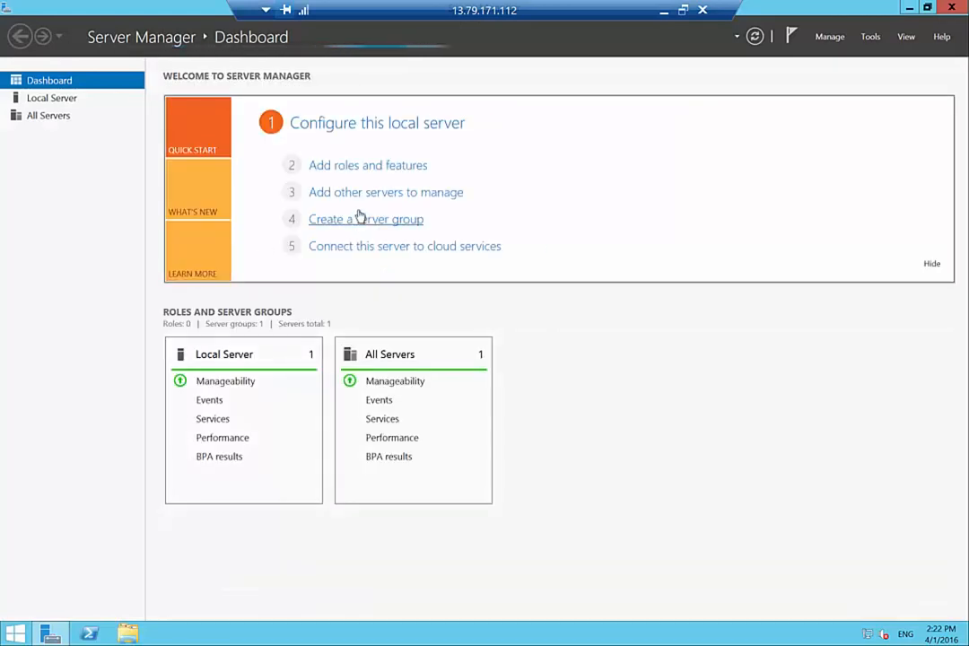
{"action": "left_click", "coordinate": [348, 169]}
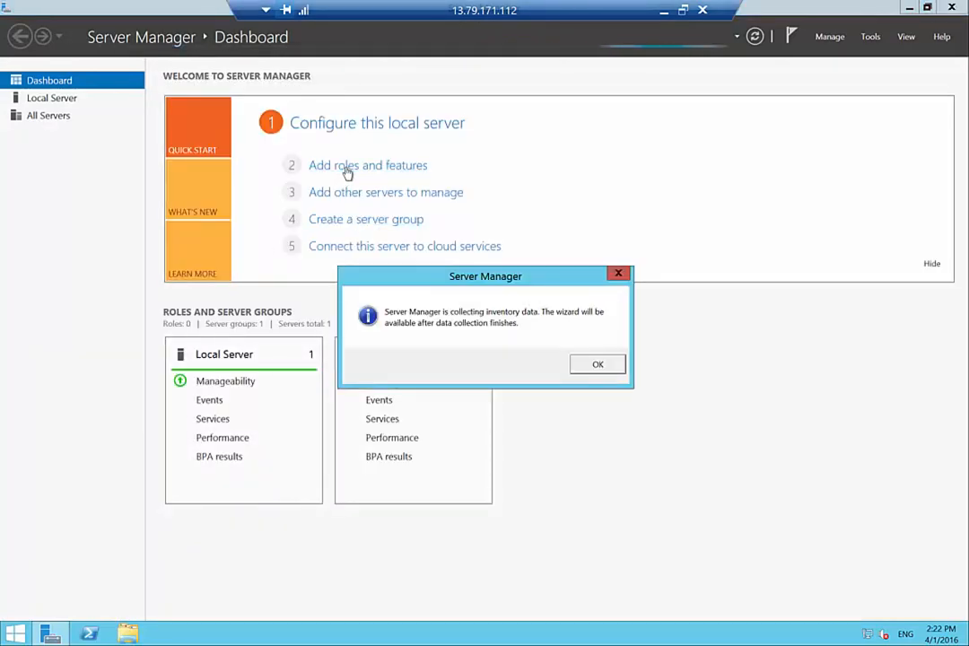
{"action": "left_click", "coordinate": [582, 365]}
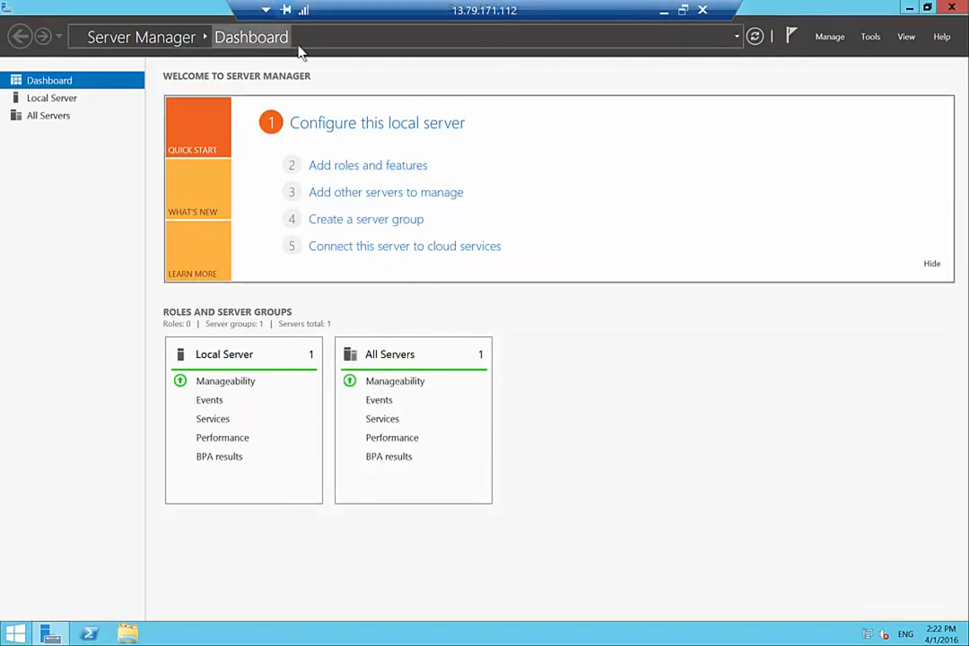
{"action": "left_click", "coordinate": [347, 168]}
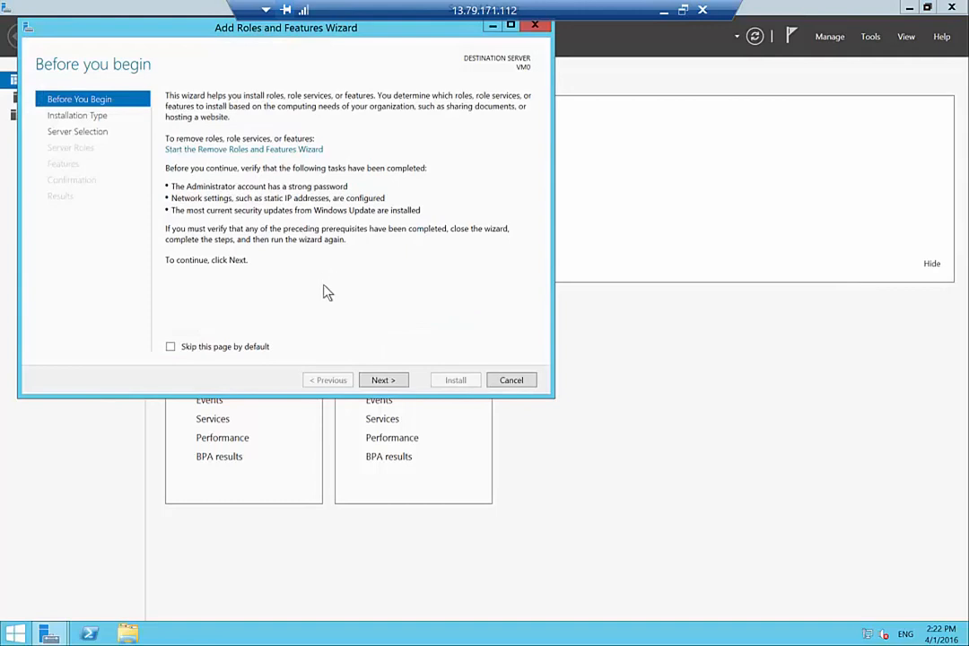
{"action": "left_click", "coordinate": [232, 350]}
{"action": "left_click", "coordinate": [376, 380]}
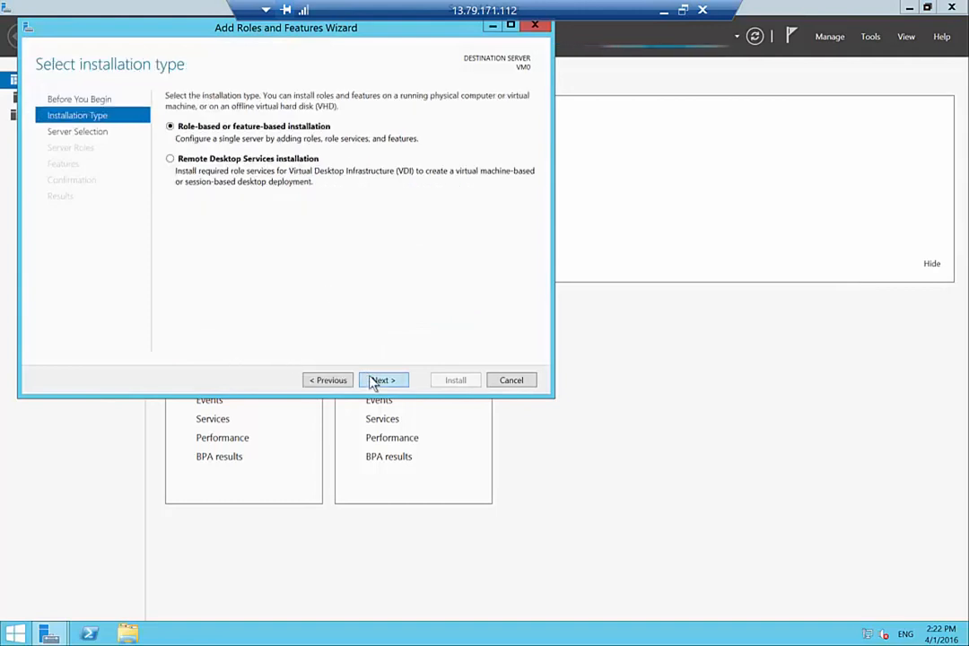
{"action": "left_click", "coordinate": [376, 381]}
{"action": "left_click", "coordinate": [375, 381]}
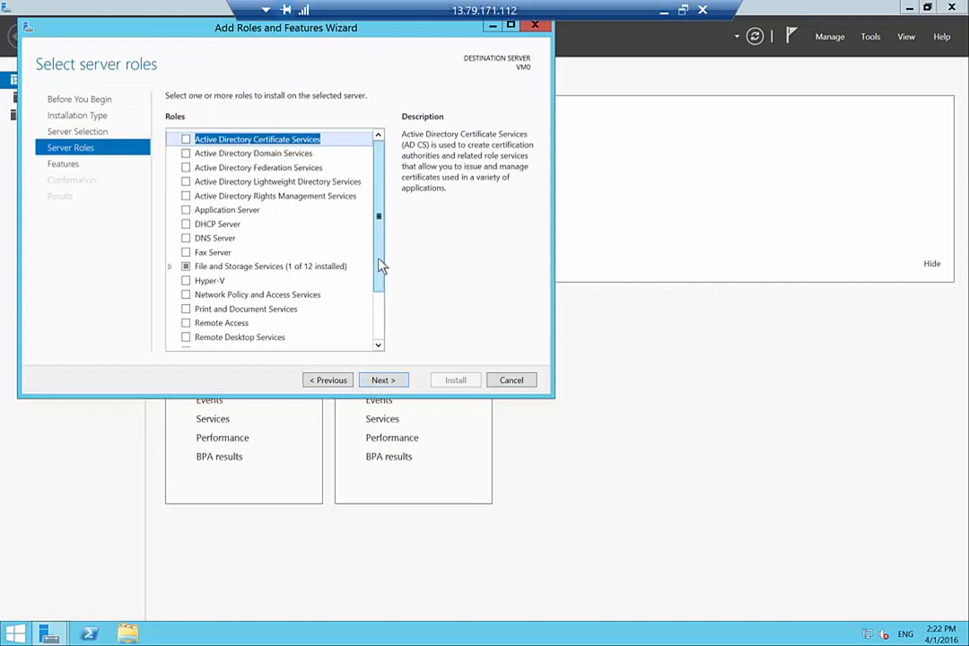
Install the Web Server (IIS) role with its default features and role services on VM0
{"action": "scroll", "coordinate": [381, 266], "scroll_direction": "down", "scroll_amount": 2}
{"action": "left_click", "coordinate": [186, 299]}
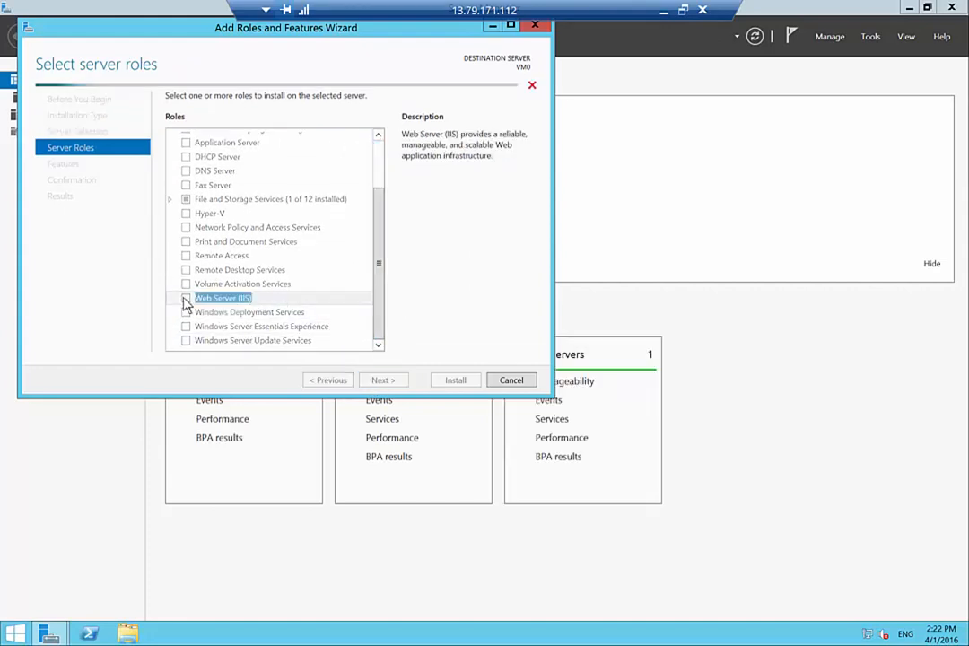
{"action": "left_click", "coordinate": [327, 325]}
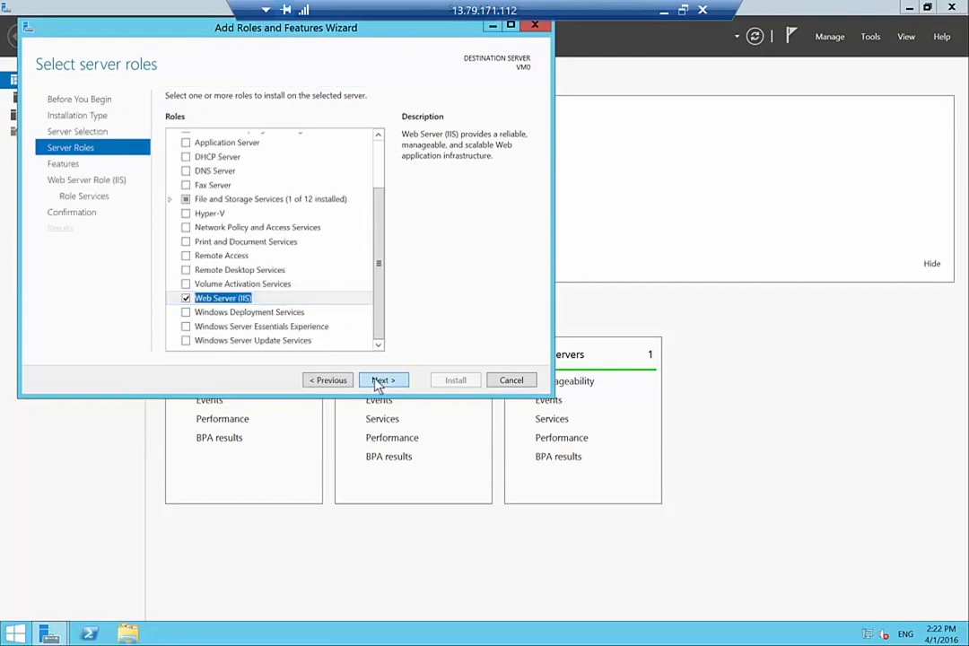
{"action": "left_click", "coordinate": [378, 381]}
{"action": "left_click", "coordinate": [377, 381]}
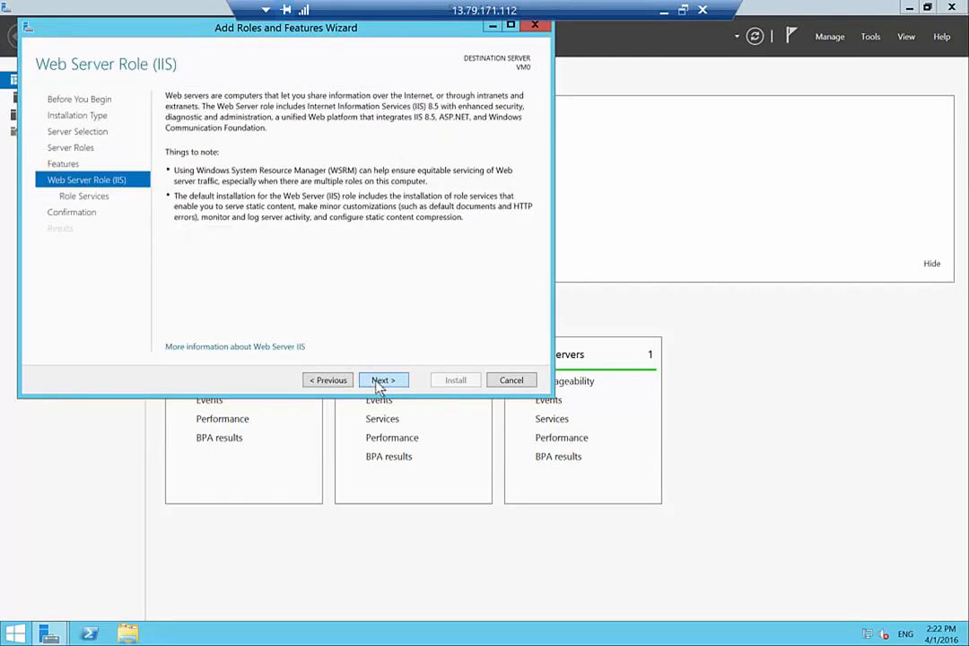
{"action": "left_click", "coordinate": [378, 381]}
{"action": "left_click", "coordinate": [378, 380]}
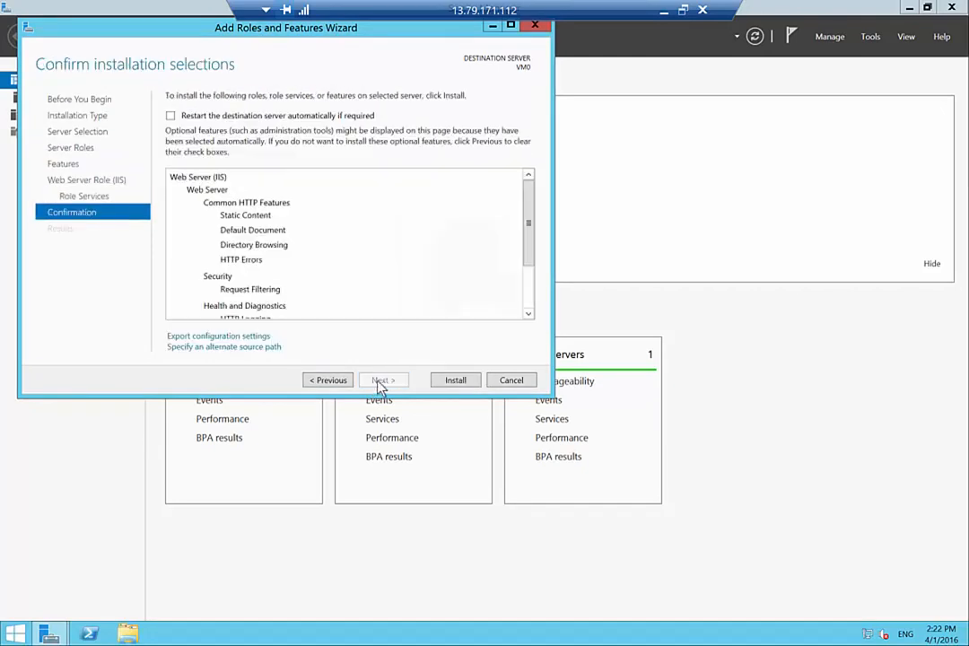
{"action": "left_click", "coordinate": [458, 384]}
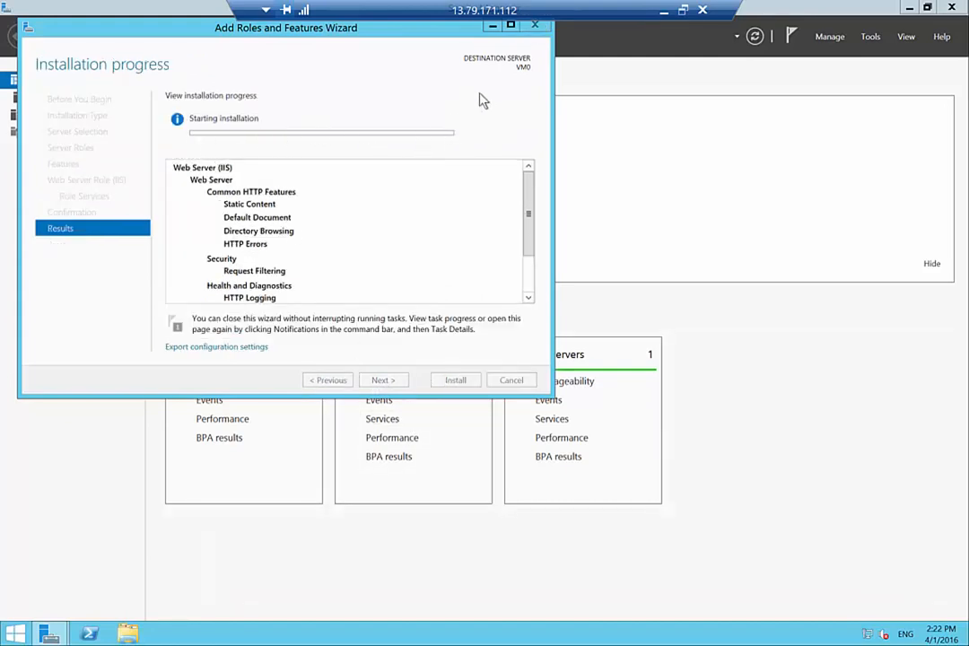
Set Server Manager not to start automatically at logon, keeping the 10-minute refresh period
{"action": "left_click", "coordinate": [830, 36]}
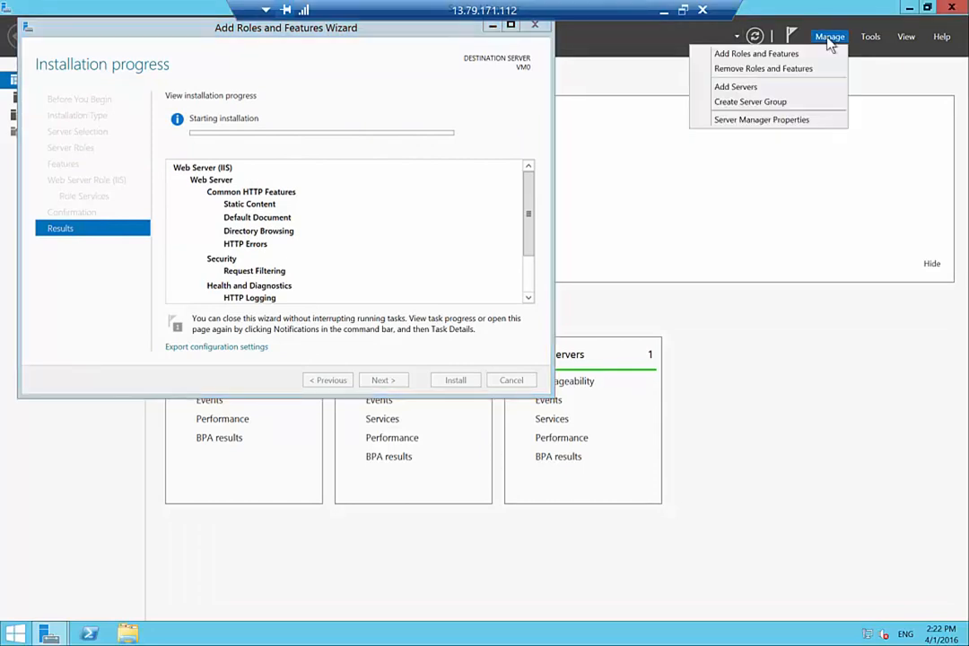
{"action": "left_click", "coordinate": [761, 120]}
{"action": "left_click", "coordinate": [331, 342]}
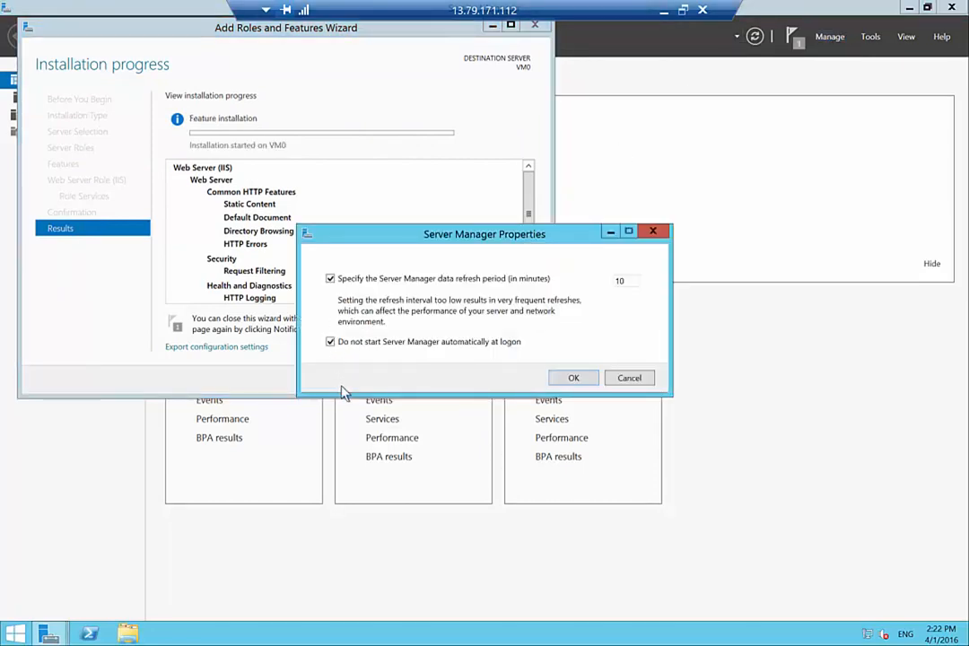
{"action": "left_click", "coordinate": [580, 384]}
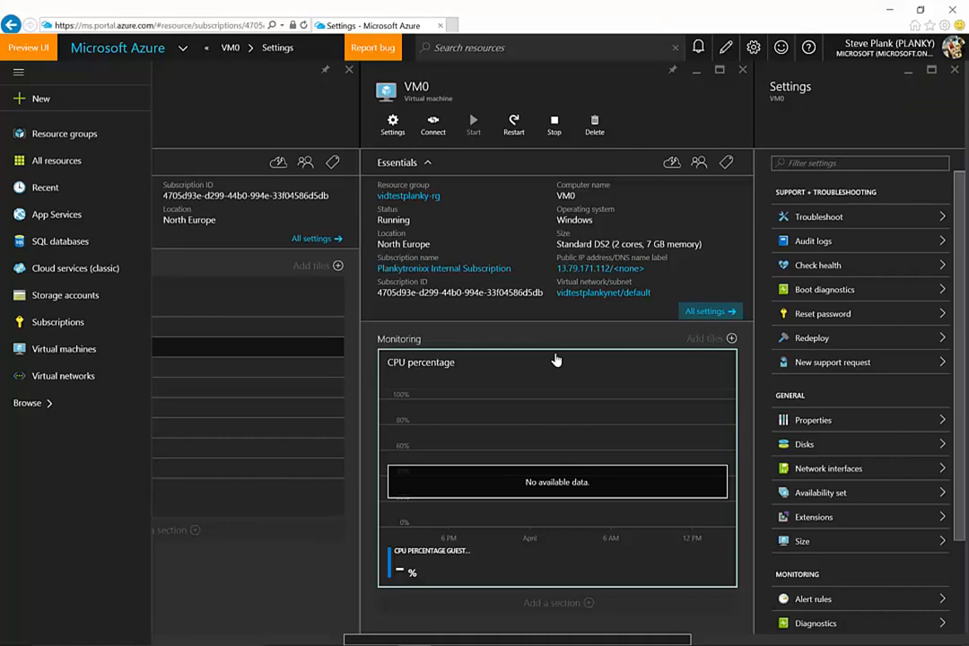
Switch to Paint and erase the old sketch to leave a blank canvas
{"action": "mouse_move", "coordinate": [555, 359]}
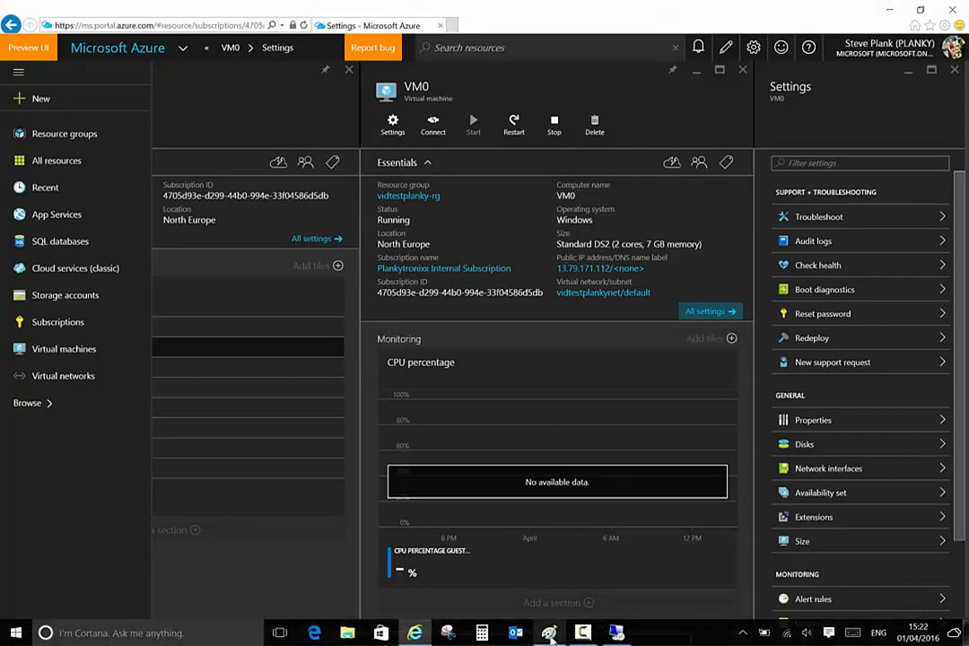
{"action": "left_click", "coordinate": [549, 643]}
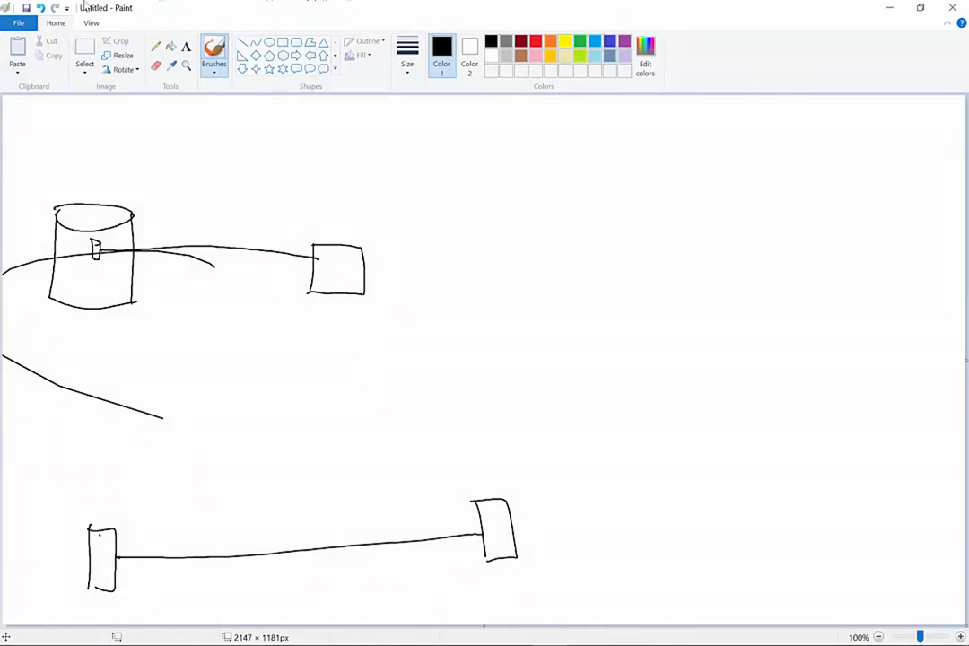
{"action": "left_click", "coordinate": [84, 50]}
{"action": "left_click_drag", "start_coordinate": [541, 603], "coordinate": [2, 167]}
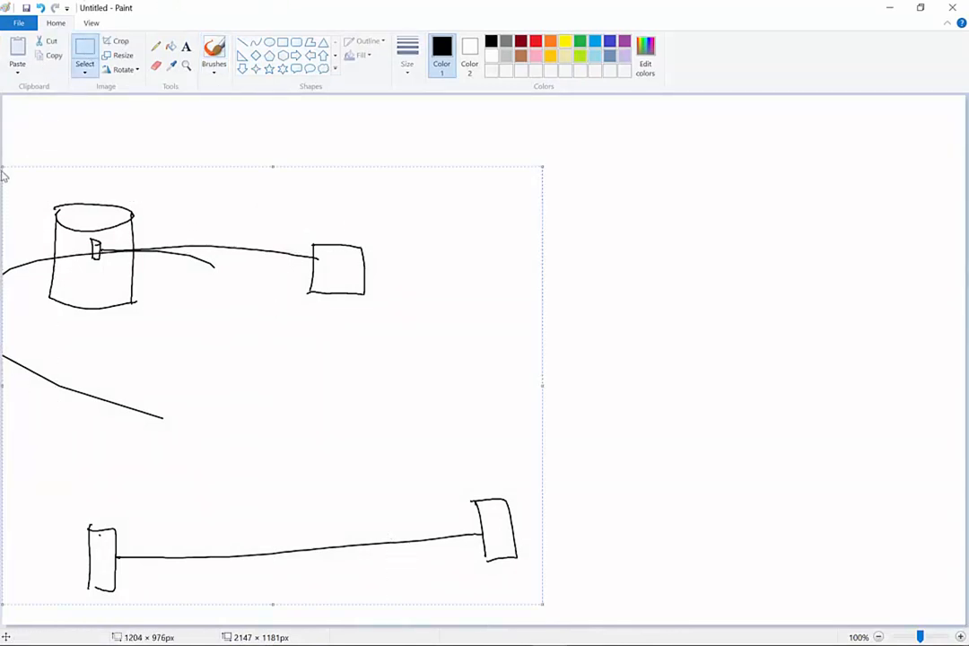
{"action": "key", "text": "Delete"}
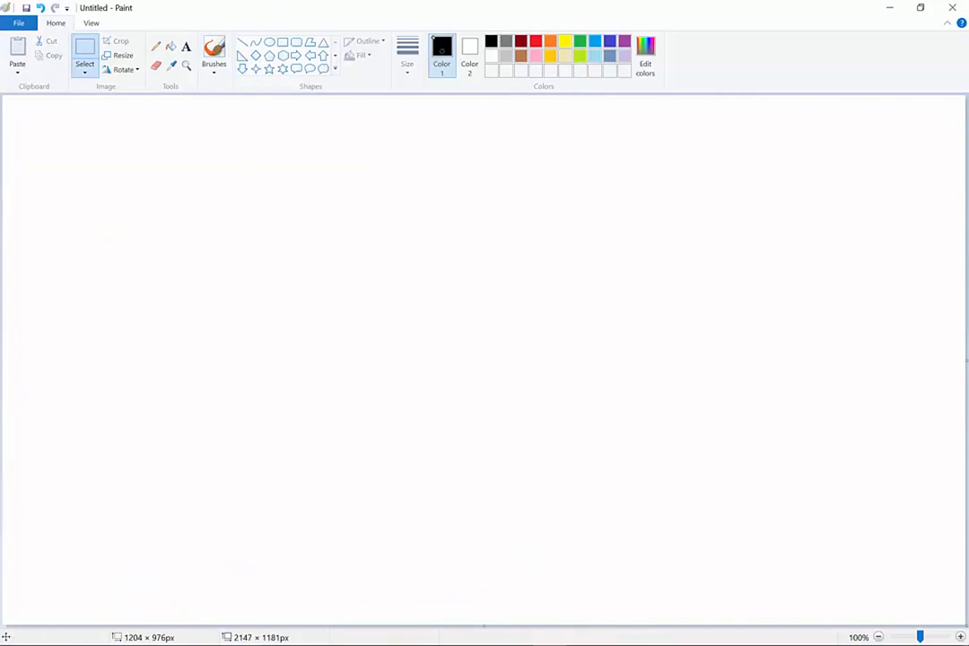
Brush a black box labelled VM0 and link it by a line to a small disk inside a large storage cylinder
{"action": "left_click", "coordinate": [224, 37]}
{"action": "left_click_drag", "start_coordinate": [291, 210], "coordinate": [290, 260]}
{"action": "mouse_move", "coordinate": [316, 211]}
{"action": "left_mouse_down"}
{"action": "mouse_move", "coordinate": [327, 270]}
{"action": "mouse_move", "coordinate": [291, 269]}
{"action": "left_mouse_up"}
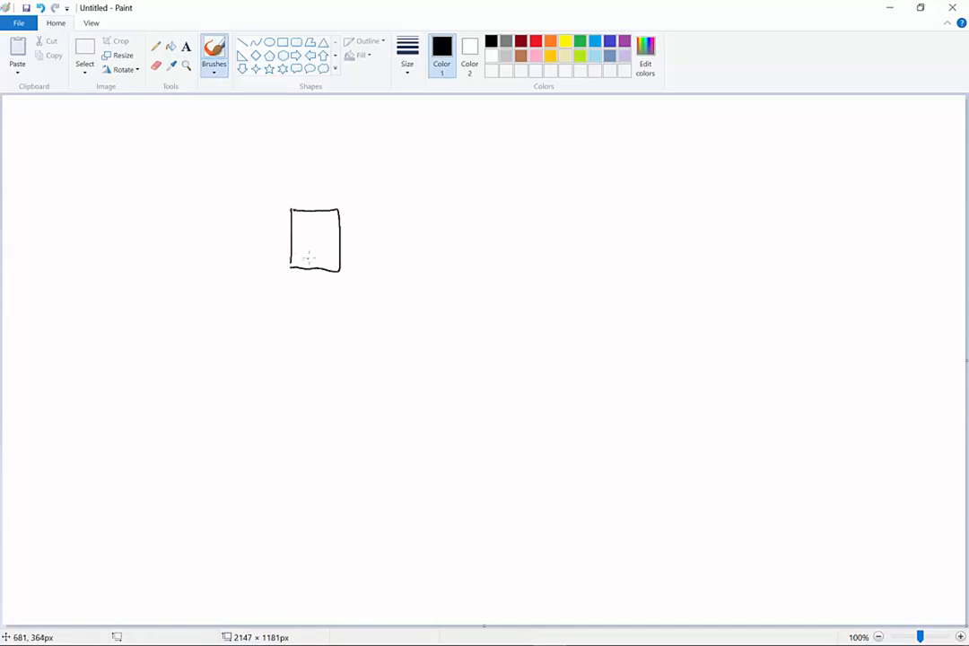
{"action": "mouse_move", "coordinate": [298, 221]}
{"action": "left_mouse_down"}
{"action": "mouse_move", "coordinate": [302, 236]}
{"action": "mouse_move", "coordinate": [307, 221]}
{"action": "mouse_move", "coordinate": [319, 234]}
{"action": "mouse_move", "coordinate": [325, 226]}
{"action": "left_mouse_up"}
{"action": "left_click_drag", "start_coordinate": [271, 241], "coordinate": [93, 250]}
{"action": "left_click_drag", "start_coordinate": [98, 208], "coordinate": [90, 357]}
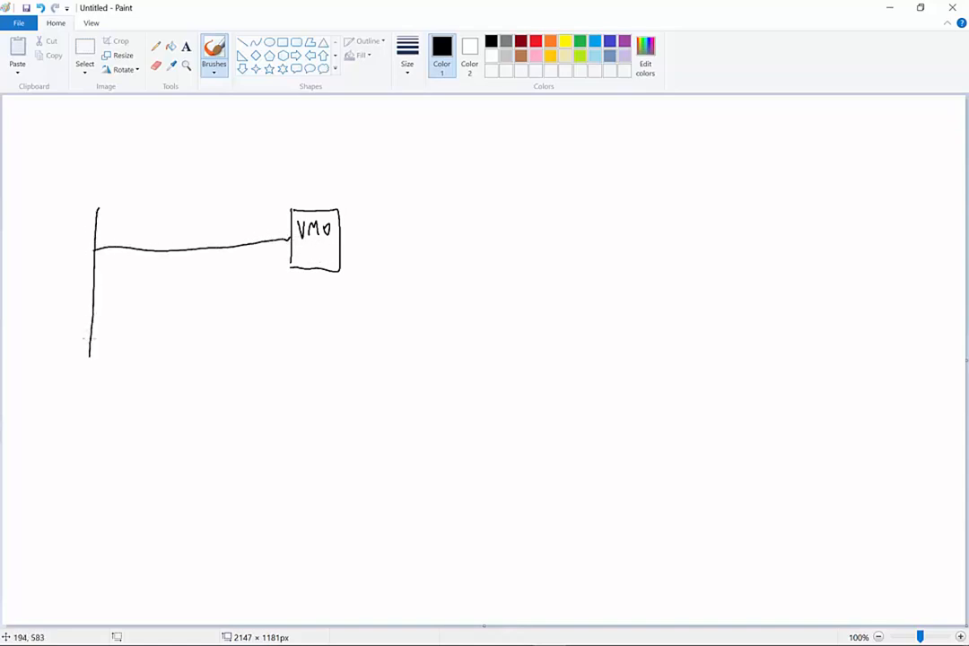
{"action": "mouse_move", "coordinate": [82, 205]}
{"action": "left_mouse_down"}
{"action": "mouse_move", "coordinate": [90, 218]}
{"action": "mouse_move", "coordinate": [99, 210]}
{"action": "left_mouse_up"}
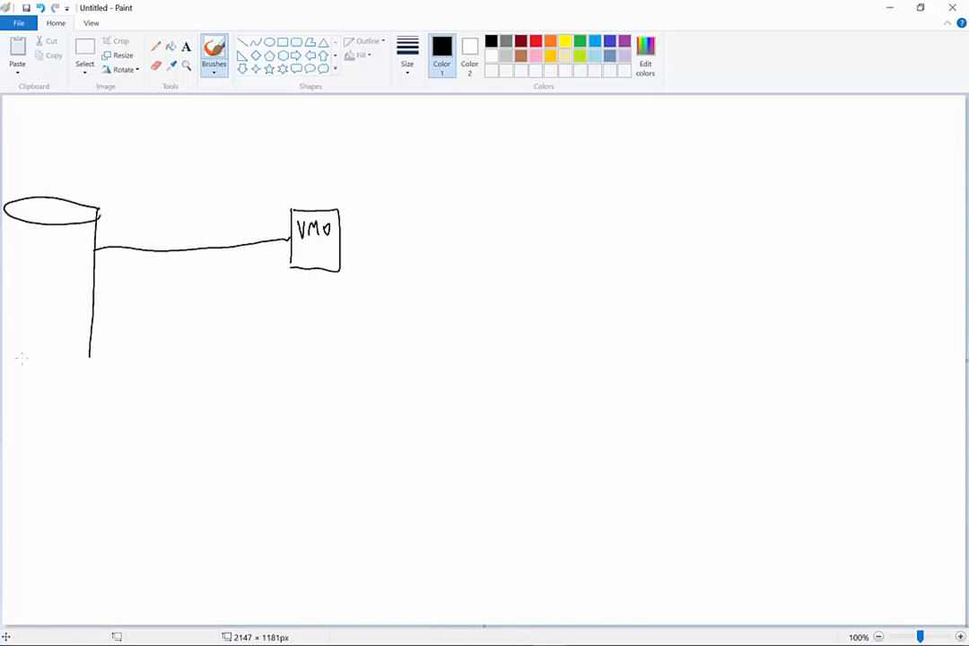
{"action": "mouse_move", "coordinate": [7, 216]}
{"action": "left_mouse_down"}
{"action": "mouse_move", "coordinate": [12, 359]}
{"action": "mouse_move", "coordinate": [89, 356]}
{"action": "left_mouse_up"}
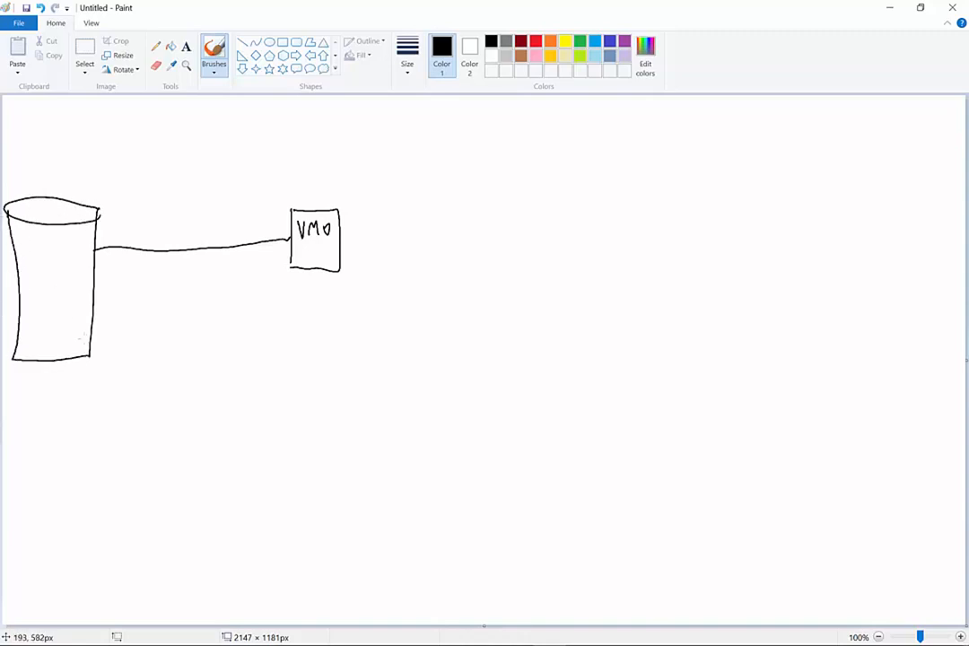
{"action": "mouse_move", "coordinate": [75, 245]}
{"action": "left_mouse_down"}
{"action": "mouse_move", "coordinate": [70, 264]}
{"action": "mouse_move", "coordinate": [66, 244]}
{"action": "mouse_move", "coordinate": [68, 269]}
{"action": "left_mouse_up"}
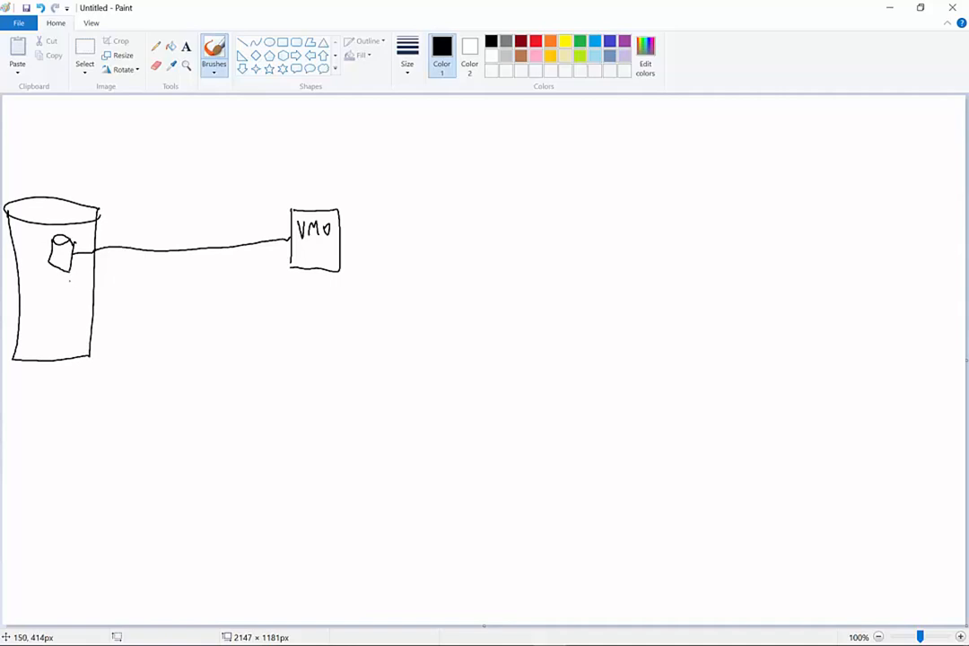
Draw an orange frame around VM0 and label it AVSet
{"action": "left_click", "coordinate": [551, 42]}
{"action": "mouse_move", "coordinate": [252, 171]}
{"action": "left_mouse_down"}
{"action": "mouse_move", "coordinate": [252, 310]}
{"action": "mouse_move", "coordinate": [305, 381]}
{"action": "mouse_move", "coordinate": [387, 312]}
{"action": "mouse_move", "coordinate": [382, 177]}
{"action": "mouse_move", "coordinate": [258, 171]}
{"action": "mouse_move", "coordinate": [270, 142]}
{"action": "mouse_move", "coordinate": [265, 155]}
{"action": "mouse_move", "coordinate": [288, 144]}
{"action": "mouse_move", "coordinate": [284, 165]}
{"action": "mouse_move", "coordinate": [321, 166]}
{"action": "left_mouse_up"}
{"action": "left_click_drag", "start_coordinate": [312, 155], "coordinate": [329, 153]}
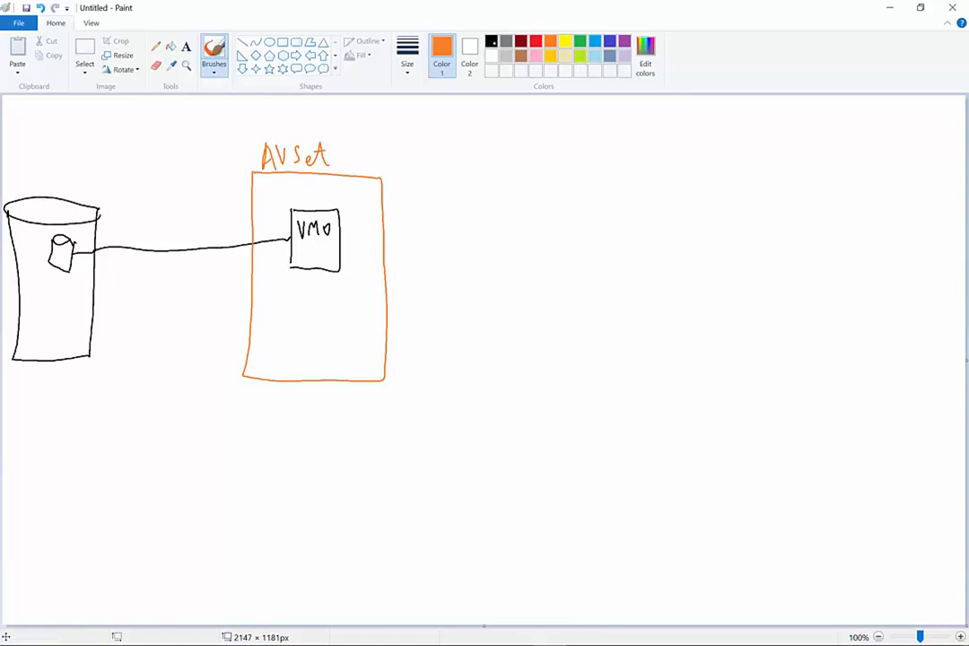
Draw a black network line with a box at each end below the AVSet frame and connect VM0 to it
{"action": "left_click", "coordinate": [491, 42]}
{"action": "mouse_move", "coordinate": [311, 272]}
{"action": "left_mouse_down"}
{"action": "mouse_move", "coordinate": [275, 371]}
{"action": "mouse_move", "coordinate": [261, 509]}
{"action": "left_mouse_up"}
{"action": "mouse_move", "coordinate": [134, 500]}
{"action": "left_mouse_down"}
{"action": "mouse_move", "coordinate": [136, 531]}
{"action": "mouse_move", "coordinate": [157, 538]}
{"action": "mouse_move", "coordinate": [310, 516]}
{"action": "mouse_move", "coordinate": [422, 521]}
{"action": "mouse_move", "coordinate": [421, 541]}
{"action": "mouse_move", "coordinate": [440, 543]}
{"action": "mouse_move", "coordinate": [422, 544]}
{"action": "left_mouse_up"}
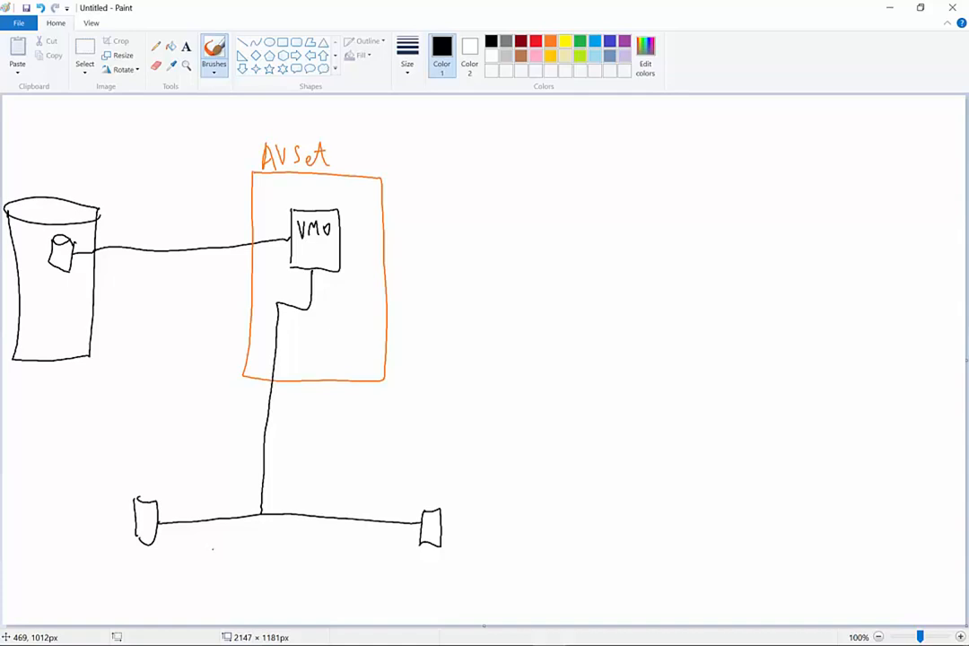
Draw a line from VM0 to a circular endpoint and add a rule box beside it labelled * → rdp(3389)
{"action": "mouse_move", "coordinate": [340, 240]}
{"action": "left_mouse_down"}
{"action": "mouse_move", "coordinate": [623, 226]}
{"action": "mouse_move", "coordinate": [797, 232]}
{"action": "left_mouse_up"}
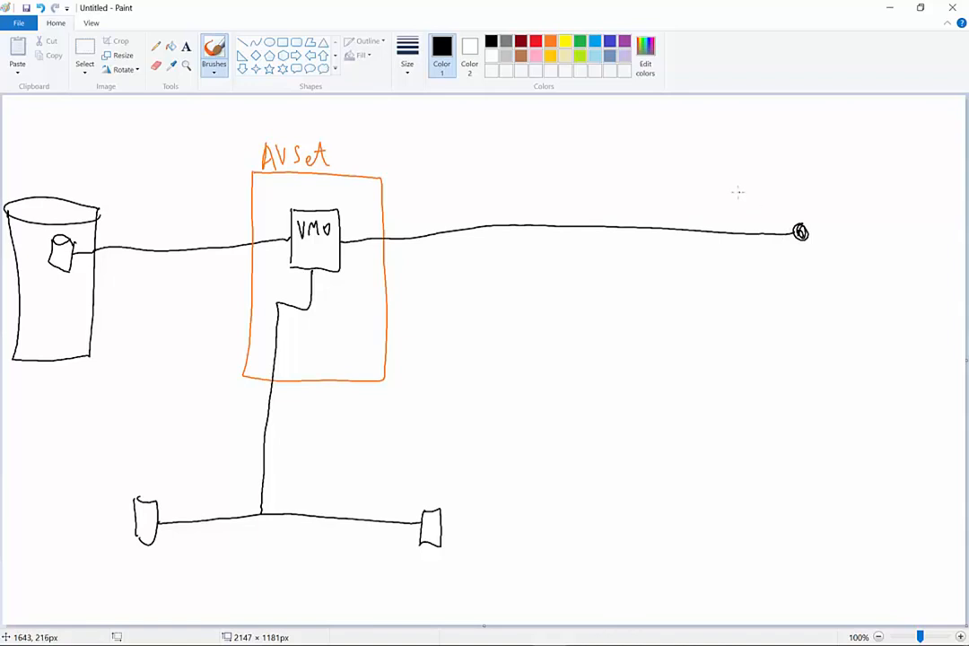
{"action": "mouse_move", "coordinate": [726, 173]}
{"action": "left_mouse_down"}
{"action": "mouse_move", "coordinate": [726, 225]}
{"action": "mouse_move", "coordinate": [762, 175]}
{"action": "mouse_move", "coordinate": [730, 228]}
{"action": "mouse_move", "coordinate": [781, 189]}
{"action": "mouse_move", "coordinate": [789, 163]}
{"action": "mouse_move", "coordinate": [836, 159]}
{"action": "mouse_move", "coordinate": [854, 176]}
{"action": "mouse_move", "coordinate": [910, 147]}
{"action": "mouse_move", "coordinate": [908, 163]}
{"action": "left_mouse_up"}
{"action": "left_click_drag", "start_coordinate": [911, 135], "coordinate": [912, 165]}
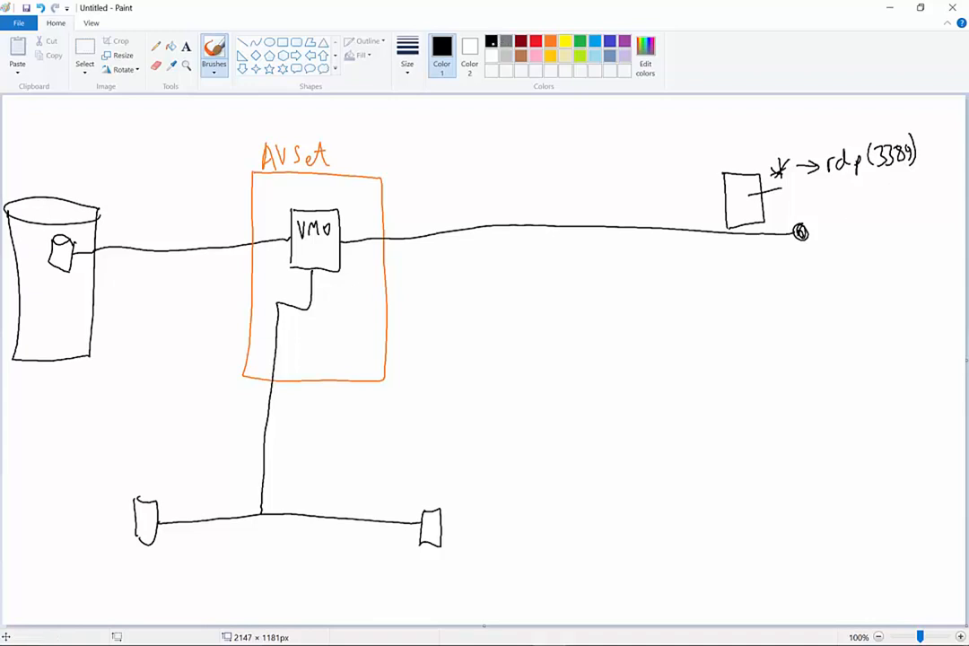
Add a VM1 box inside the AVSet frame, linked to a second disk and the network line, plus a brown stroke below the cylinder
{"action": "mouse_move", "coordinate": [299, 322]}
{"action": "left_mouse_down"}
{"action": "mouse_move", "coordinate": [299, 353]}
{"action": "mouse_move", "coordinate": [322, 361]}
{"action": "mouse_move", "coordinate": [300, 361]}
{"action": "mouse_move", "coordinate": [315, 333]}
{"action": "mouse_move", "coordinate": [331, 341]}
{"action": "mouse_move", "coordinate": [65, 318]}
{"action": "mouse_move", "coordinate": [67, 301]}
{"action": "mouse_move", "coordinate": [52, 325]}
{"action": "mouse_move", "coordinate": [68, 319]}
{"action": "left_mouse_up"}
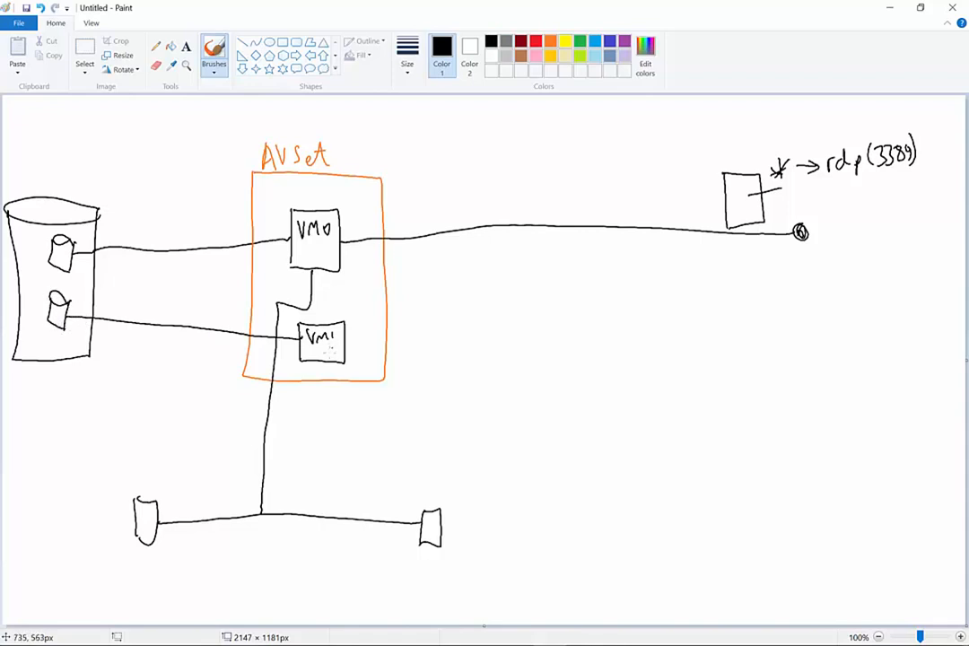
{"action": "left_click_drag", "start_coordinate": [319, 364], "coordinate": [302, 500]}
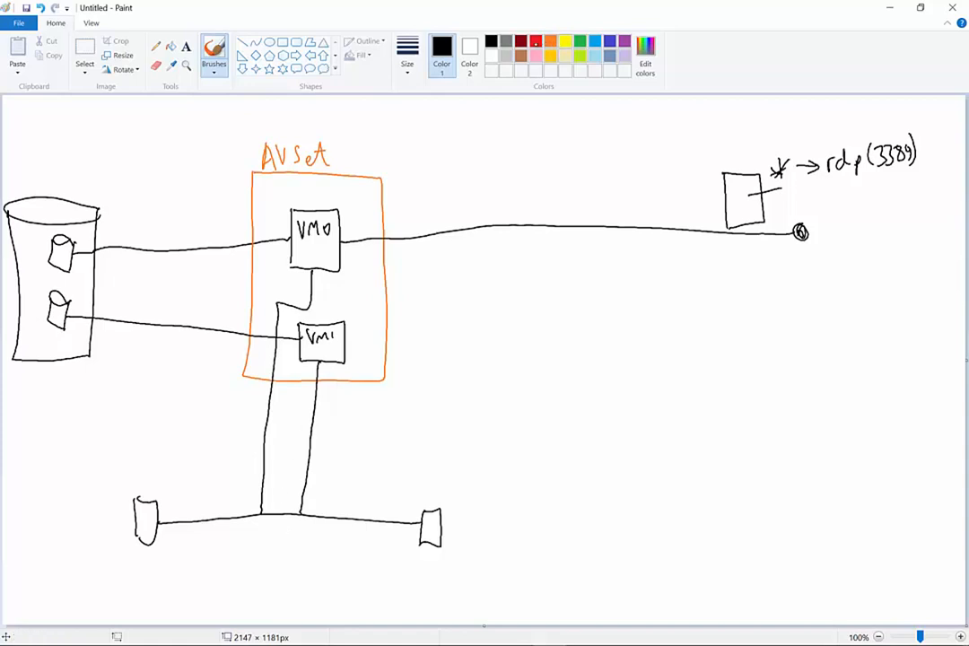
{"action": "left_click", "coordinate": [521, 56]}
{"action": "mouse_move", "coordinate": [103, 466]}
{"action": "left_mouse_down"}
{"action": "mouse_move", "coordinate": [325, 457]}
{"action": "mouse_move", "coordinate": [327, 549]}
{"action": "mouse_move", "coordinate": [200, 564]}
{"action": "mouse_move", "coordinate": [98, 536]}
{"action": "mouse_move", "coordinate": [101, 465]}
{"action": "mouse_move", "coordinate": [185, 445]}
{"action": "mouse_move", "coordinate": [191, 456]}
{"action": "mouse_move", "coordinate": [197, 442]}
{"action": "left_mouse_up"}
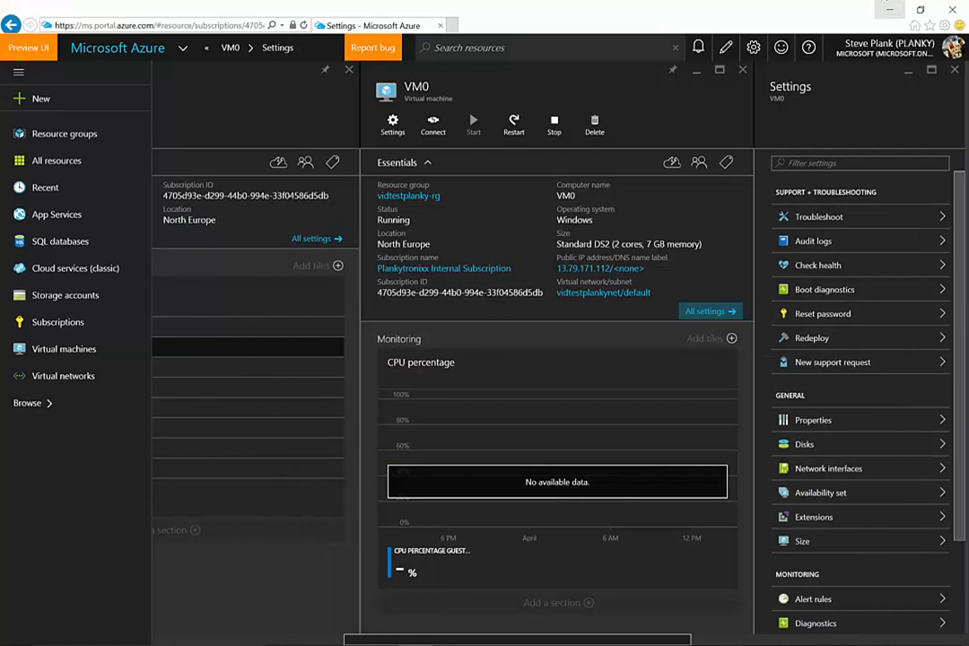
Return to the Azure portal and start creating a virtual machine from Visual Studio Community 2015 Update 1 with Azure SDK 2.8 on Windows Server 2012 R2
{"action": "left_click", "coordinate": [69, 352]}
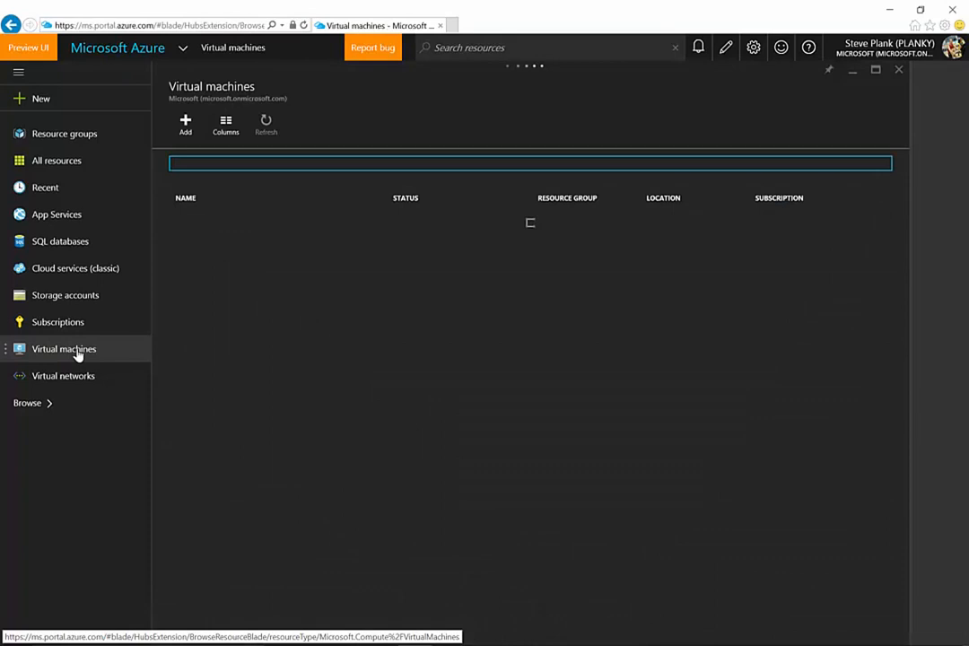
{"action": "left_click", "coordinate": [186, 125]}
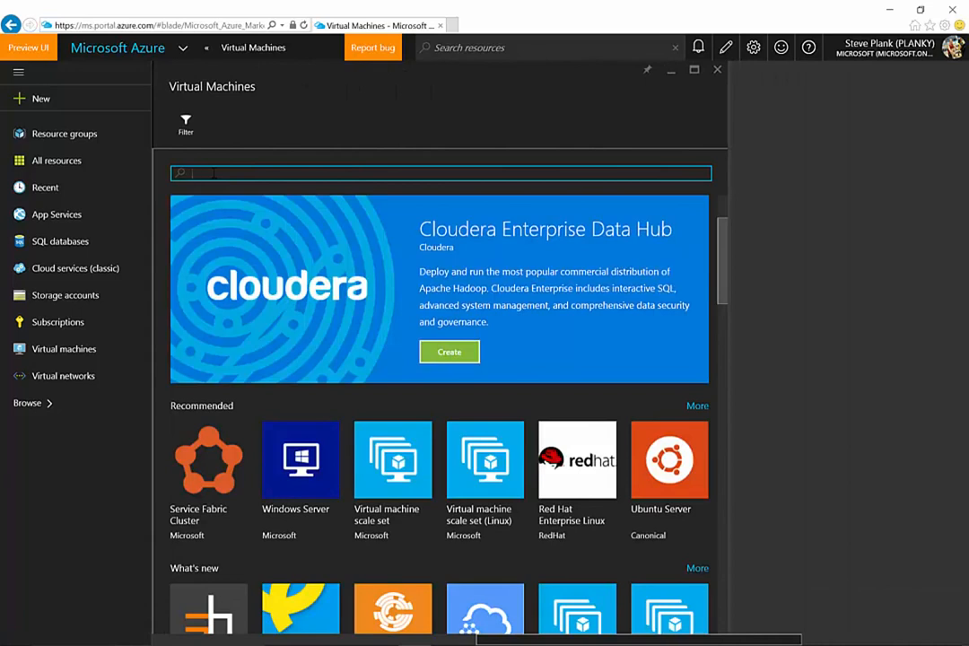
{"action": "type", "text": "visual st"}
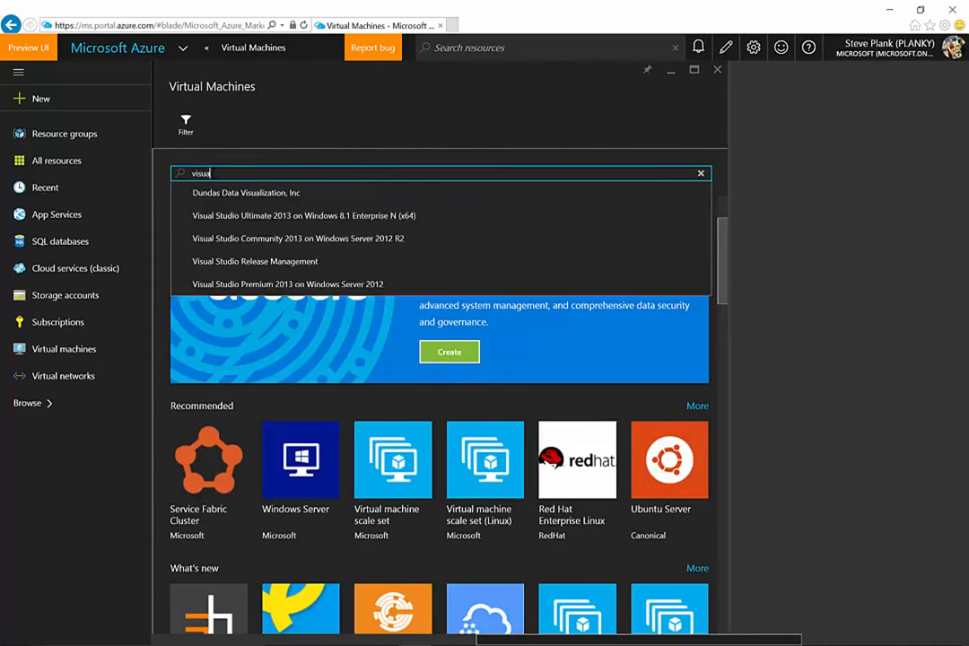
{"action": "type", "text": "udio"}
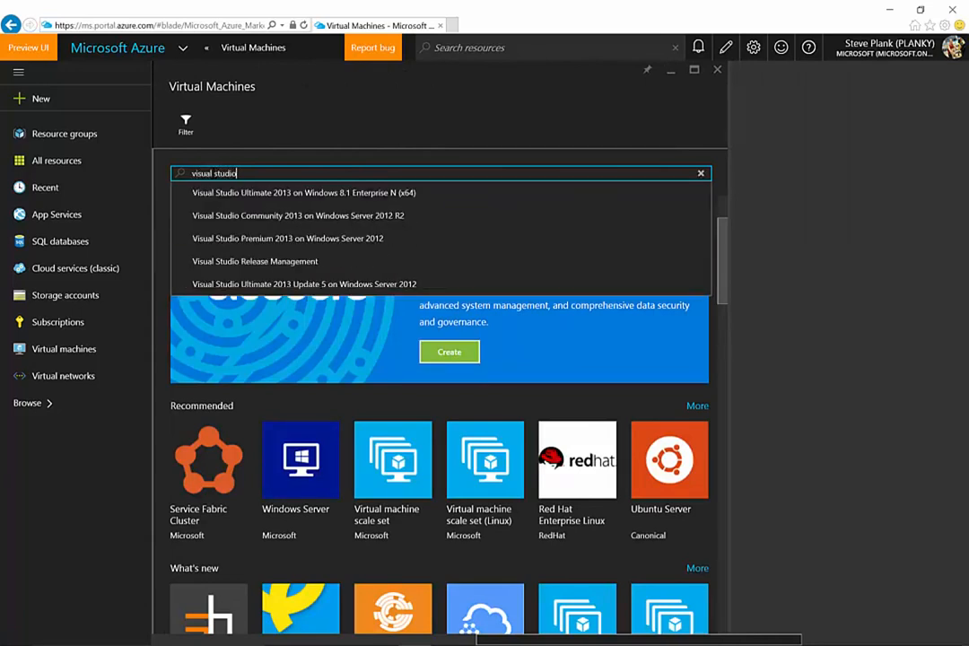
{"action": "type", "text": " 2015"}
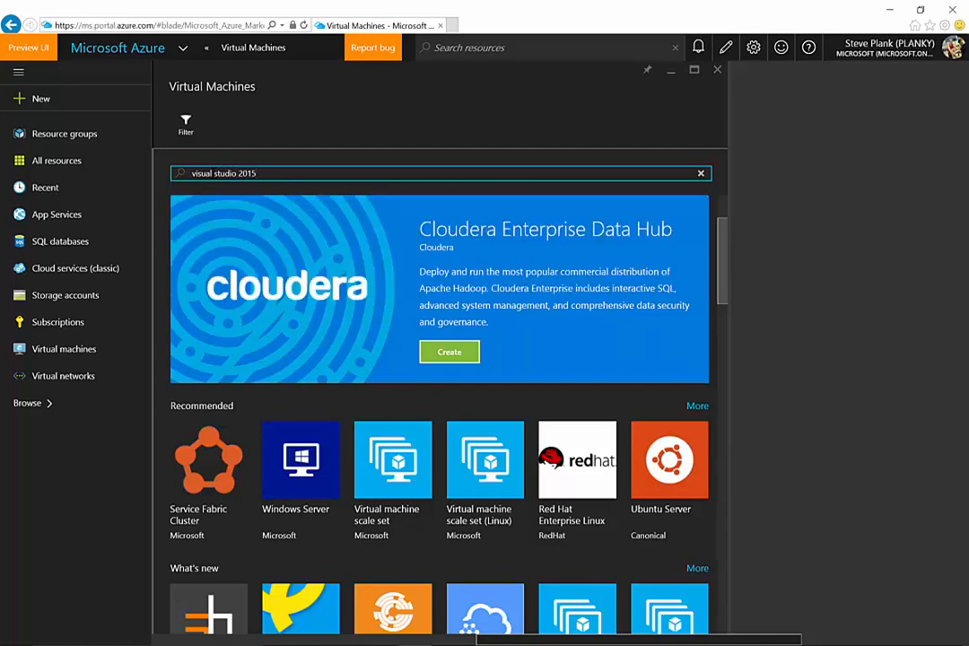
{"action": "key", "text": "Return"}
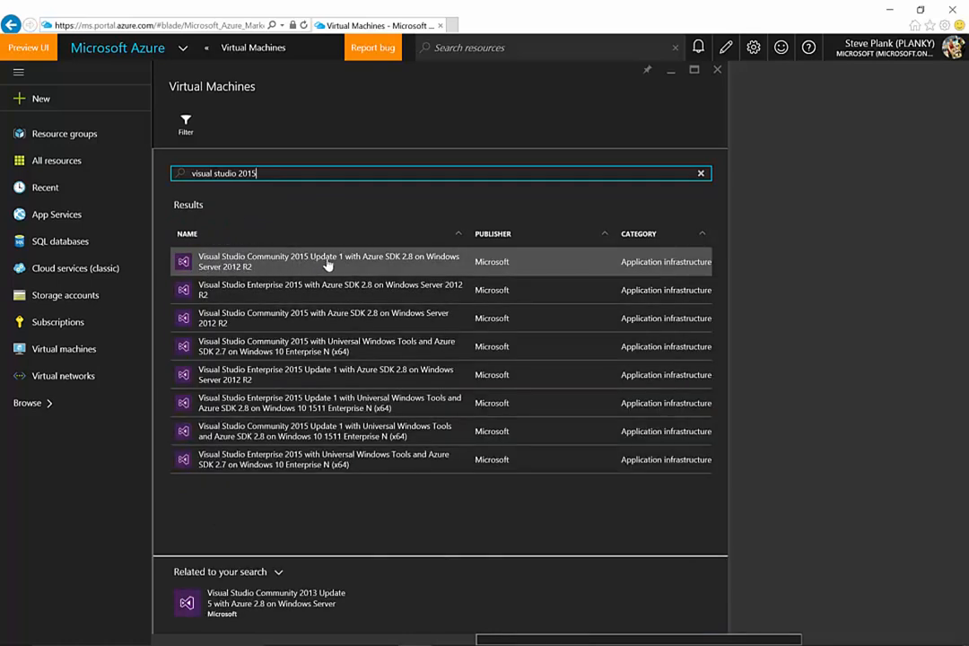
{"action": "left_click", "coordinate": [369, 262]}
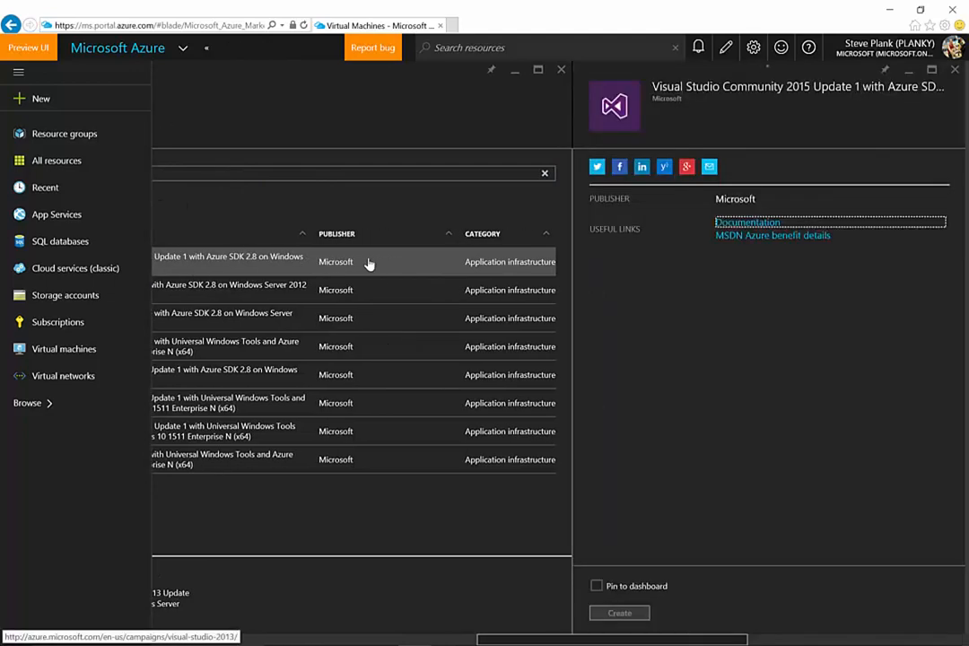
{"action": "left_click", "coordinate": [619, 598]}
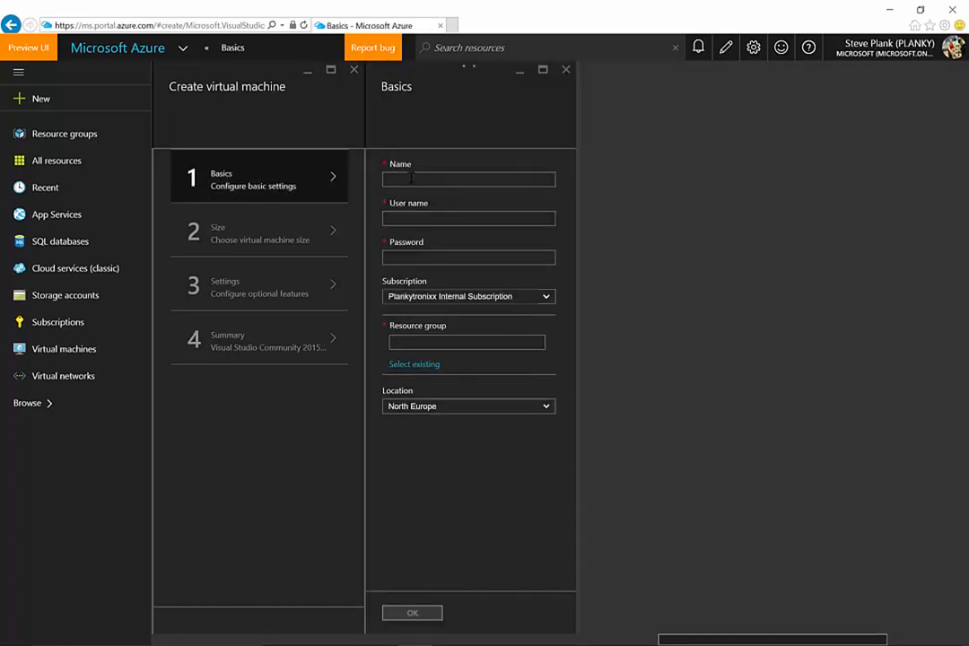
Name the virtual machine vm1 and enter the administrator user name and password
{"action": "type", "text": "vm1"}
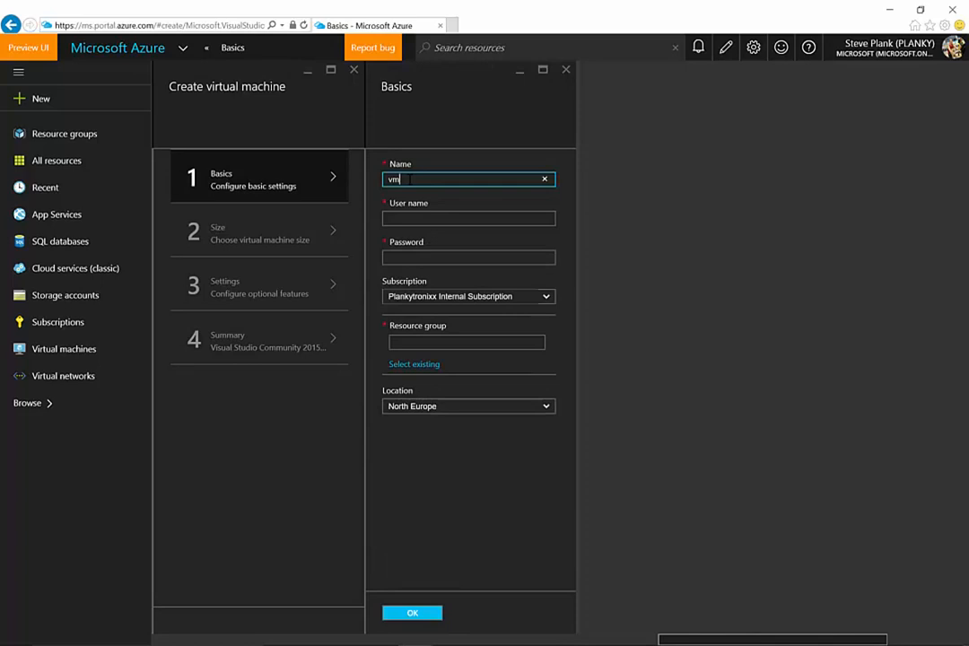
{"action": "left_click", "coordinate": [403, 216]}
{"action": "type", "text": "planky"}
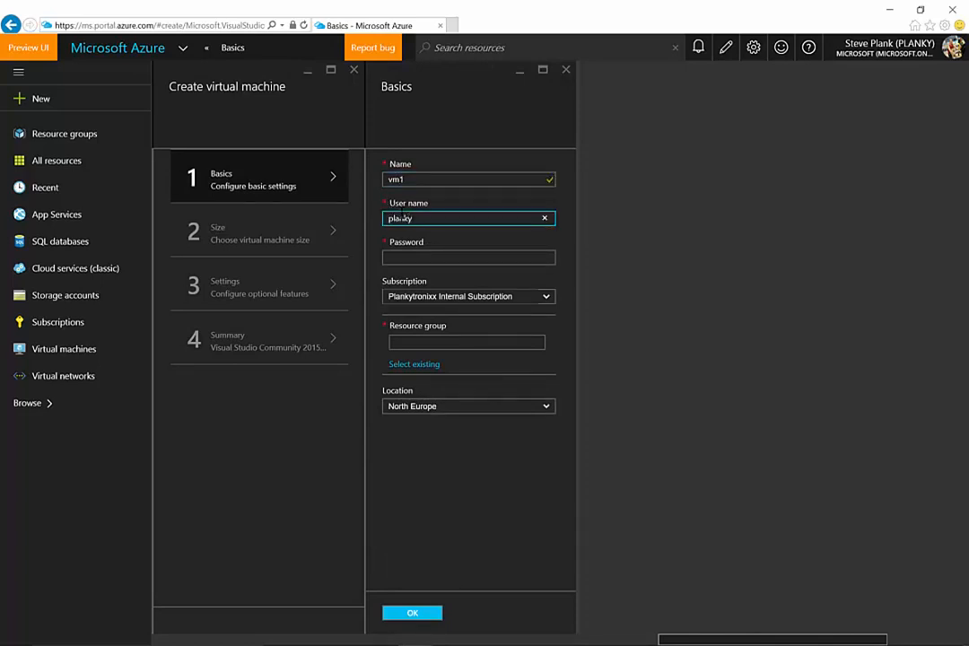
{"action": "key", "text": "Tab"}
{"action": "type", "text": "••••"}
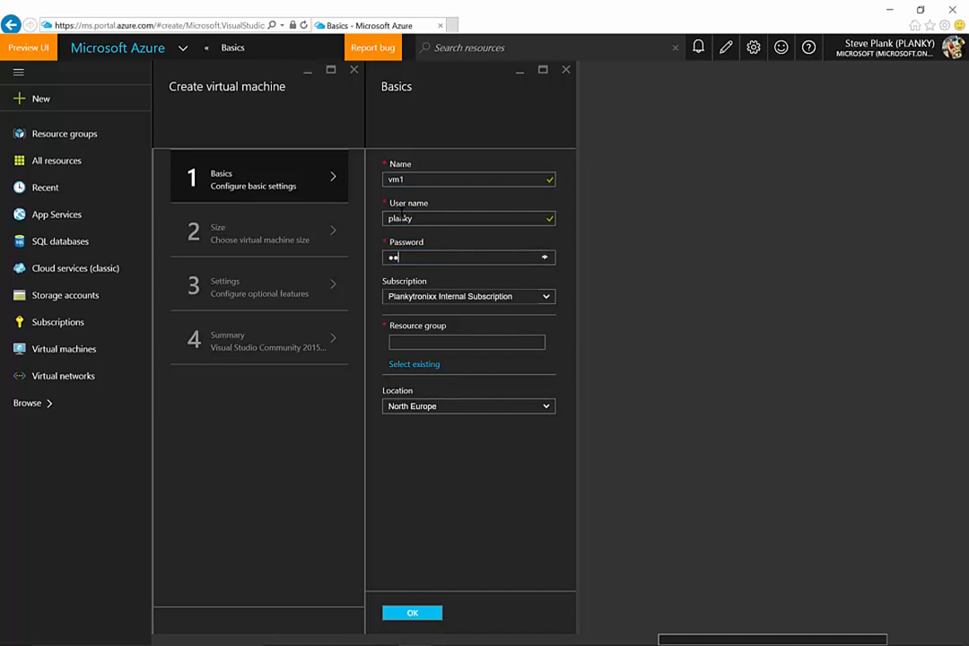
{"action": "type", "text": "••••"}
Assign the existing resource group vidtestplanky-rg, accept the basics, and choose the DS2 Standard size
{"action": "left_click", "coordinate": [418, 365]}
{"action": "left_click", "coordinate": [546, 345]}
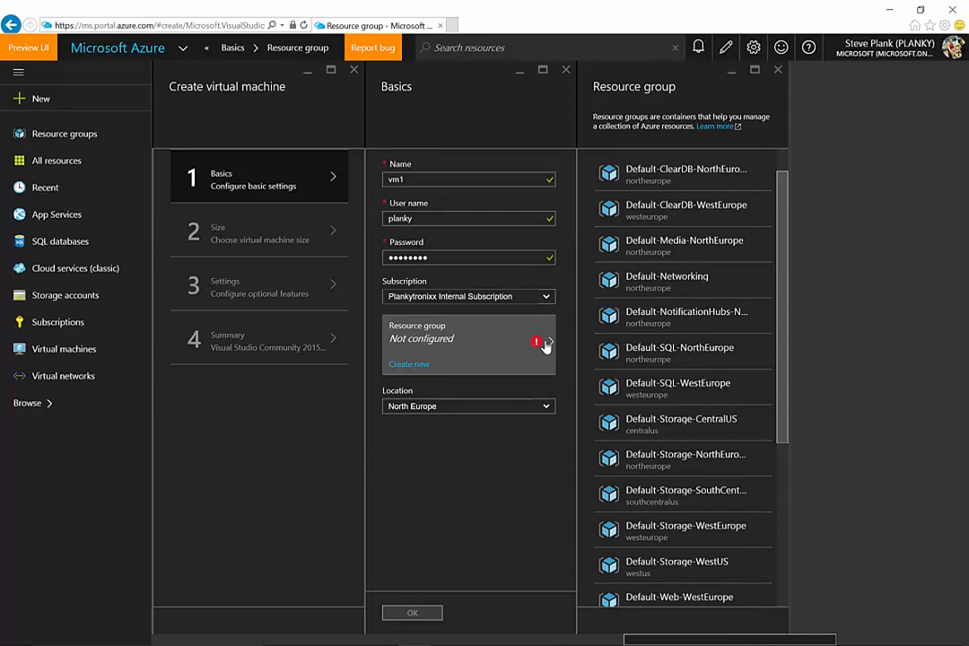
{"action": "scroll", "coordinate": [772, 485], "scroll_direction": "down", "scroll_amount": 3}
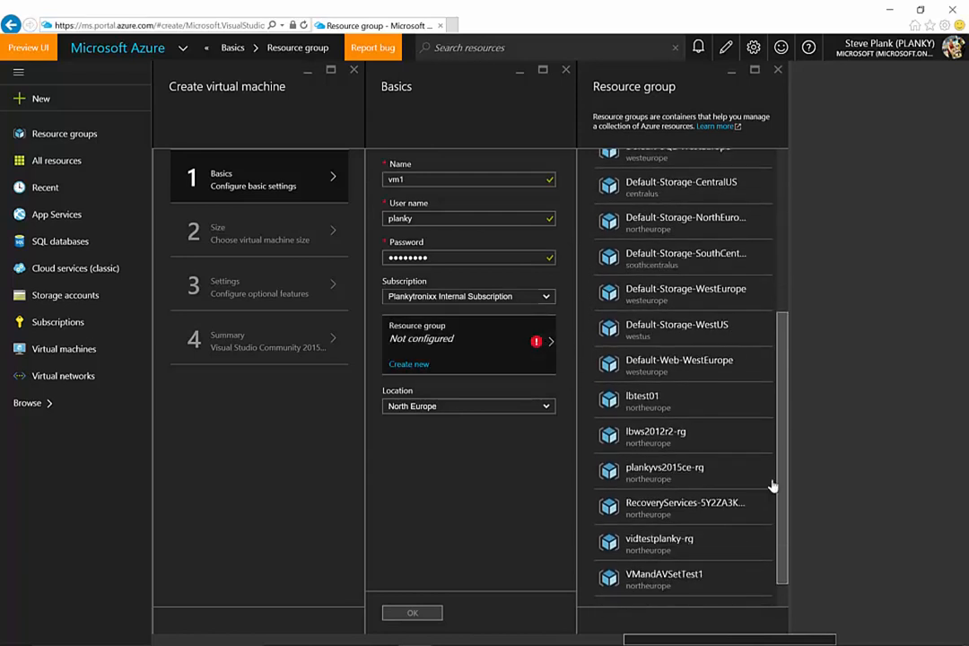
{"action": "left_click", "coordinate": [649, 547]}
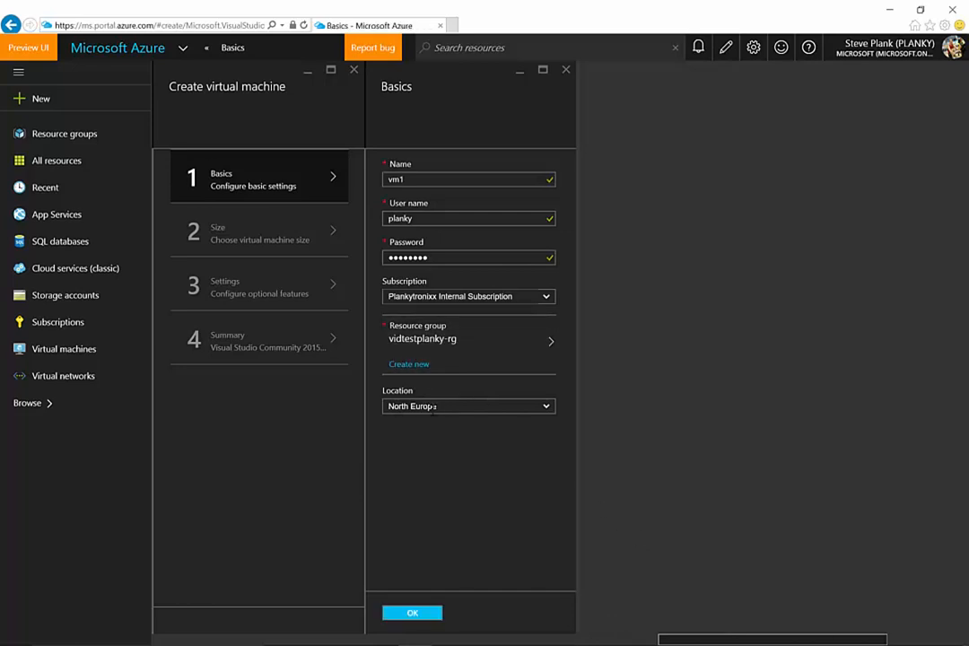
{"action": "left_click", "coordinate": [422, 612]}
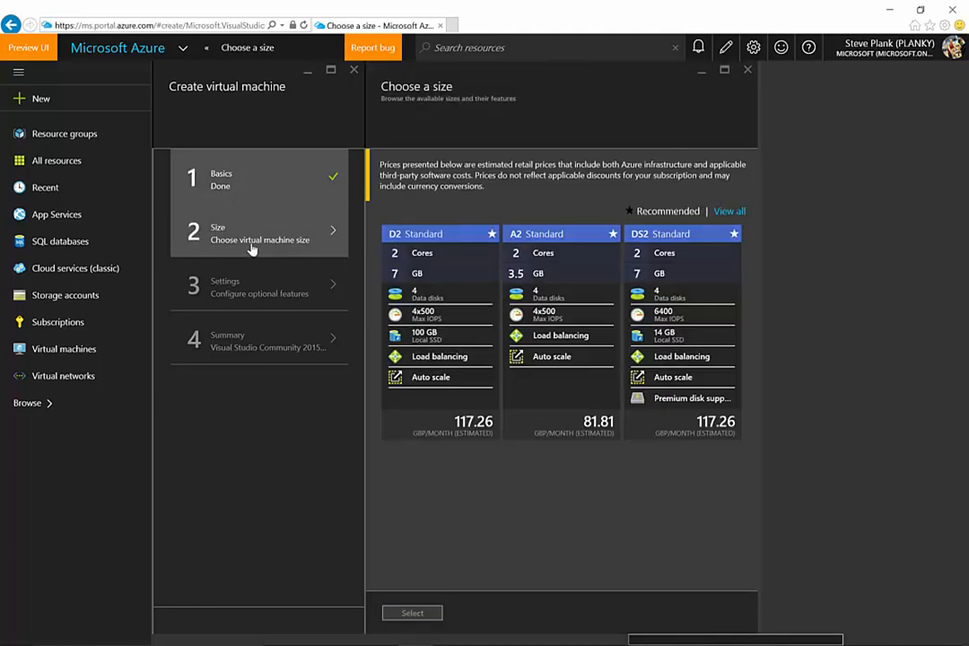
{"action": "left_click", "coordinate": [702, 359]}
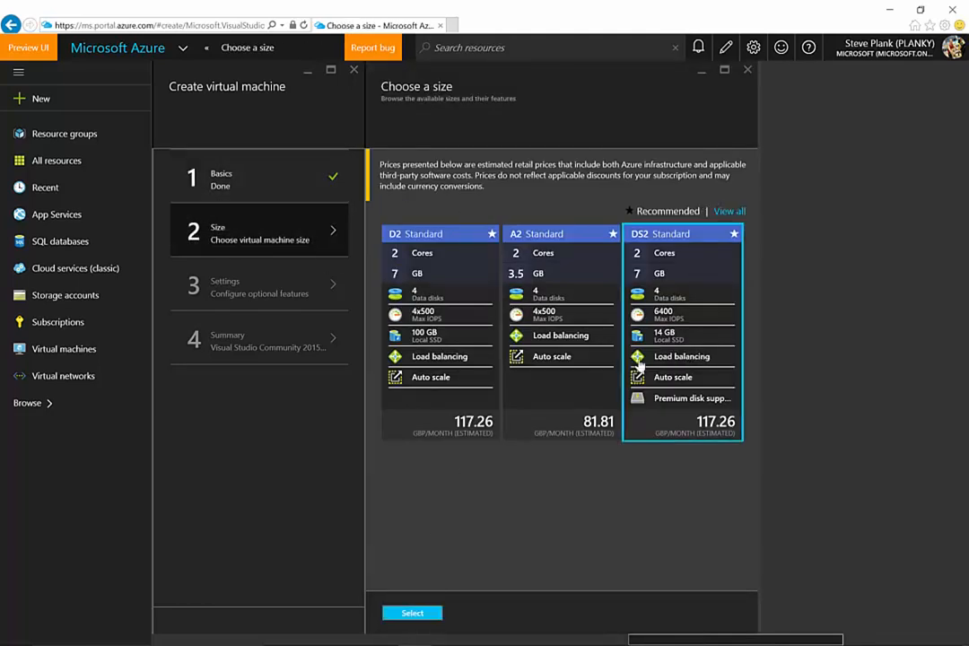
{"action": "left_click", "coordinate": [415, 614]}
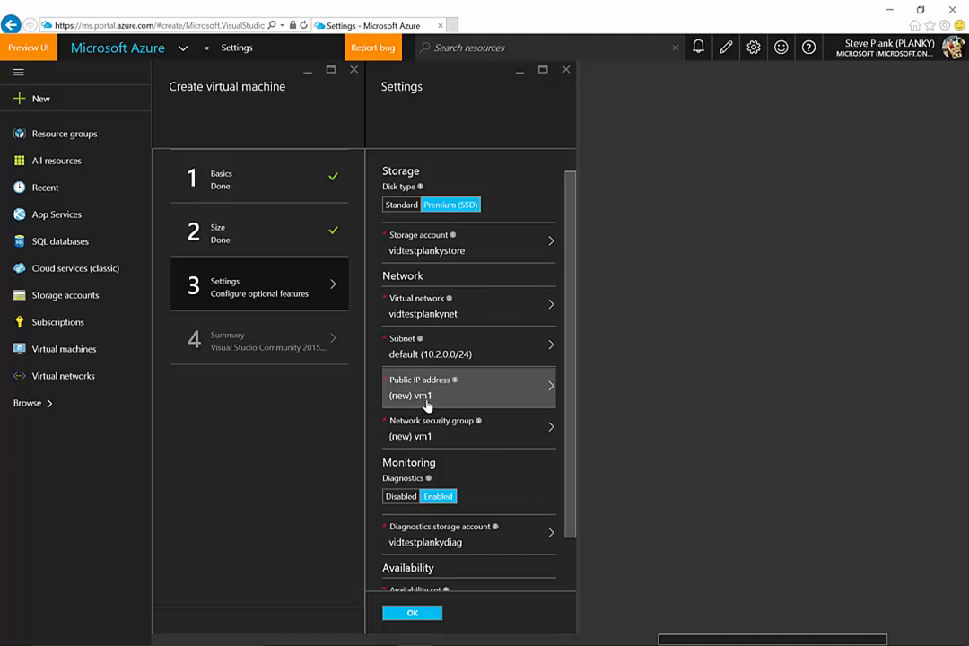
Create a new dynamic public IP address named vm1pip for the virtual machine
{"action": "left_click", "coordinate": [550, 393]}
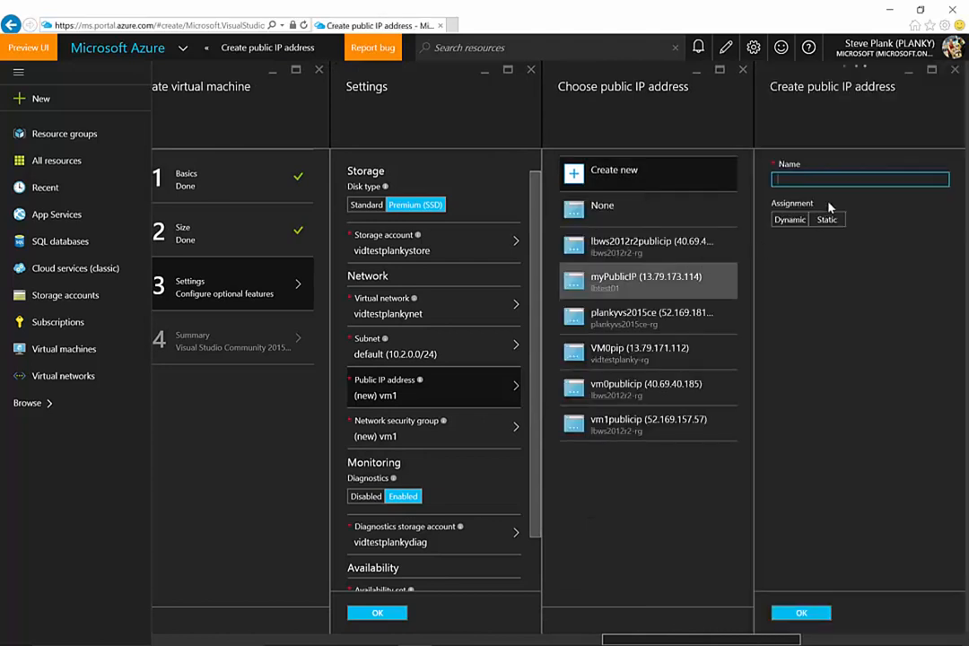
{"action": "type", "text": "vm1pip"}
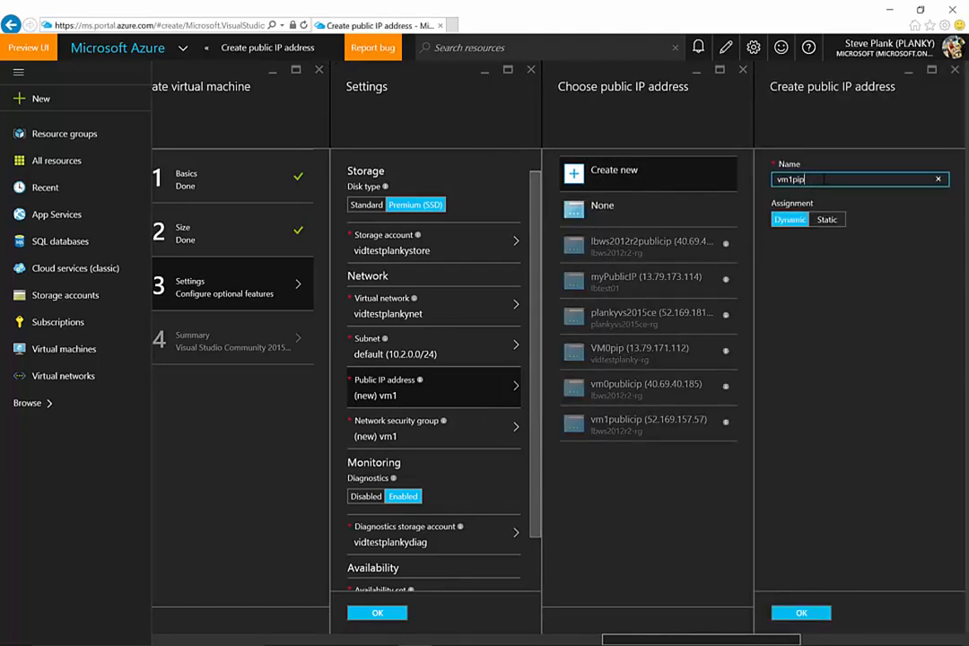
{"action": "key", "text": "ctrl+a"}
{"action": "left_click", "coordinate": [814, 180]}
{"action": "left_click", "coordinate": [802, 612]}
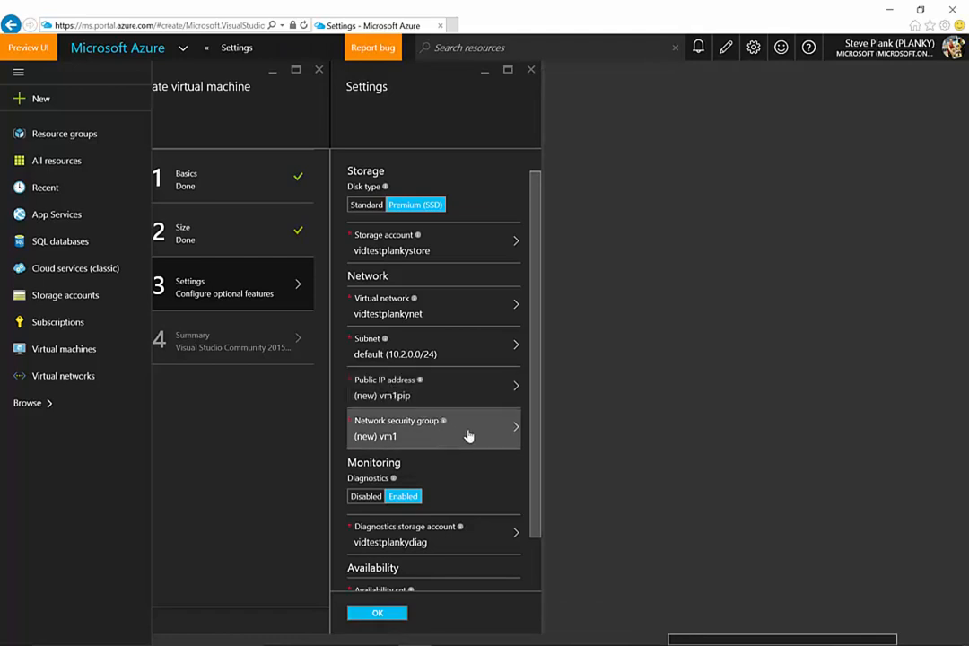
Create a new network security group named vm1nsg, keeping its default inbound RDP (TCP/3389) rule
{"action": "left_click", "coordinate": [515, 430]}
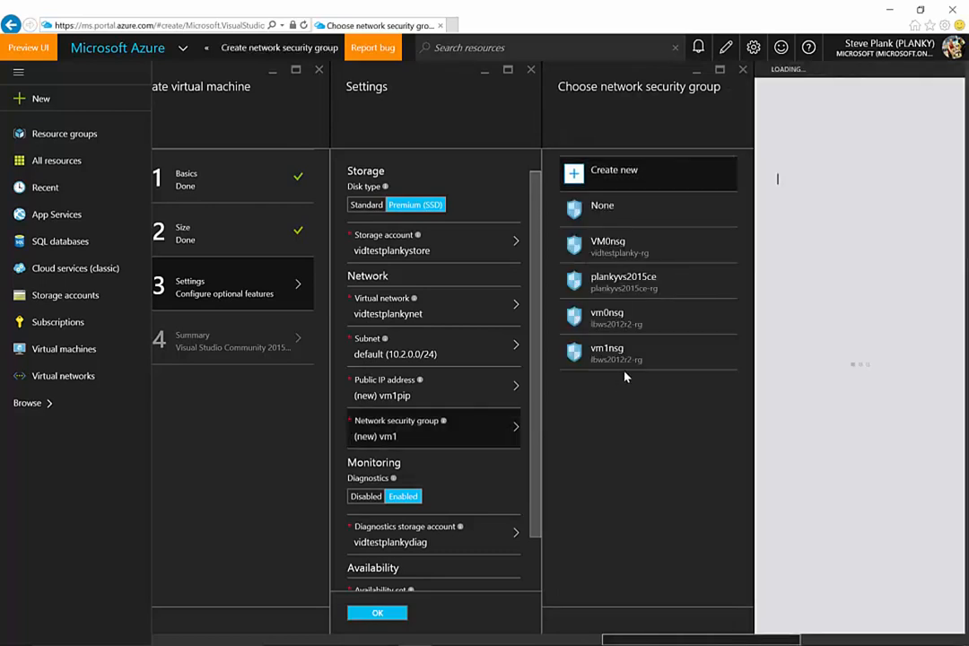
{"action": "left_click", "coordinate": [615, 174]}
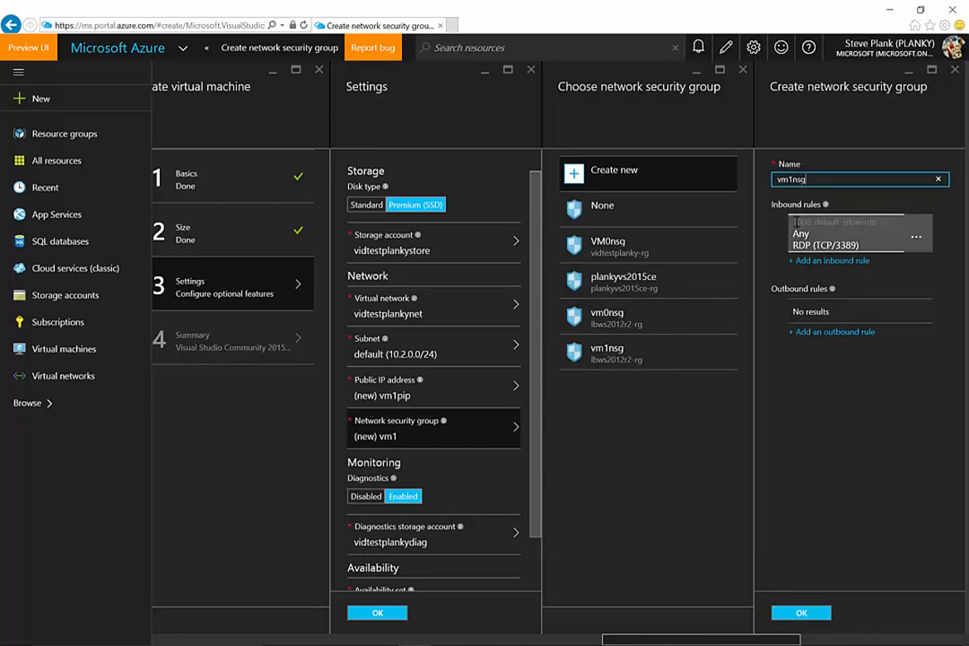
{"action": "double_click", "coordinate": [808, 236]}
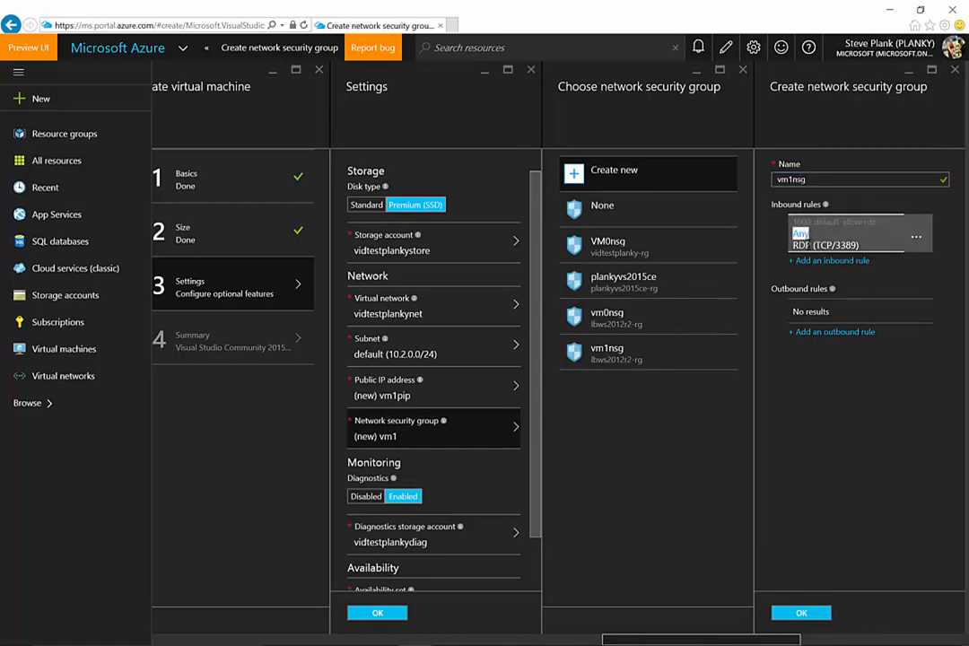
{"action": "left_click", "coordinate": [792, 244]}
{"action": "left_click_drag", "start_coordinate": [794, 244], "coordinate": [865, 246]}
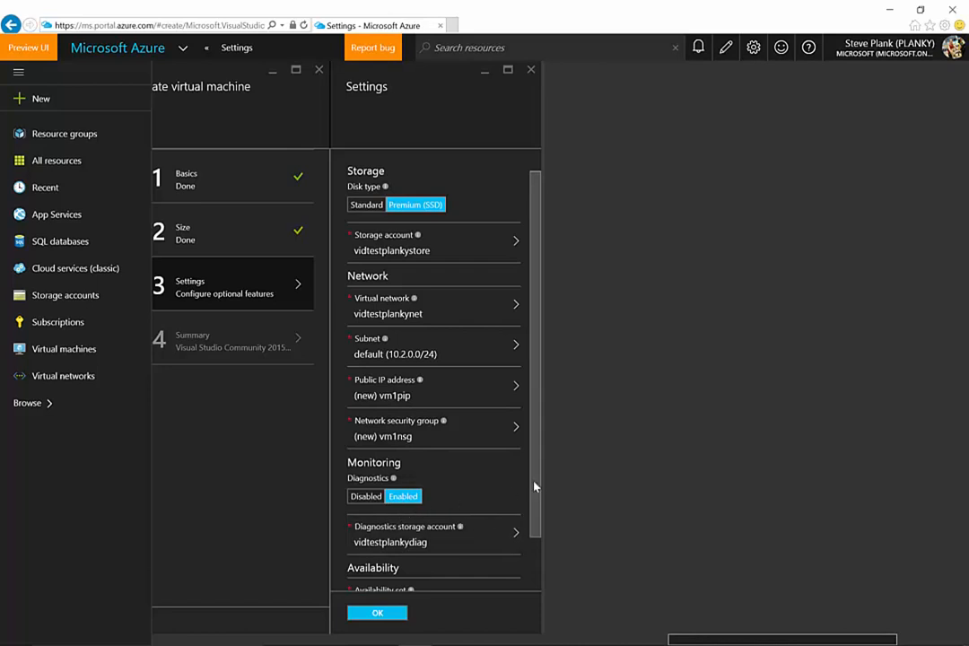
Assign the existing availability set vidtestplankyavset to the virtual machine and accept the settings
{"action": "left_click_drag", "start_coordinate": [534, 486], "coordinate": [538, 582]}
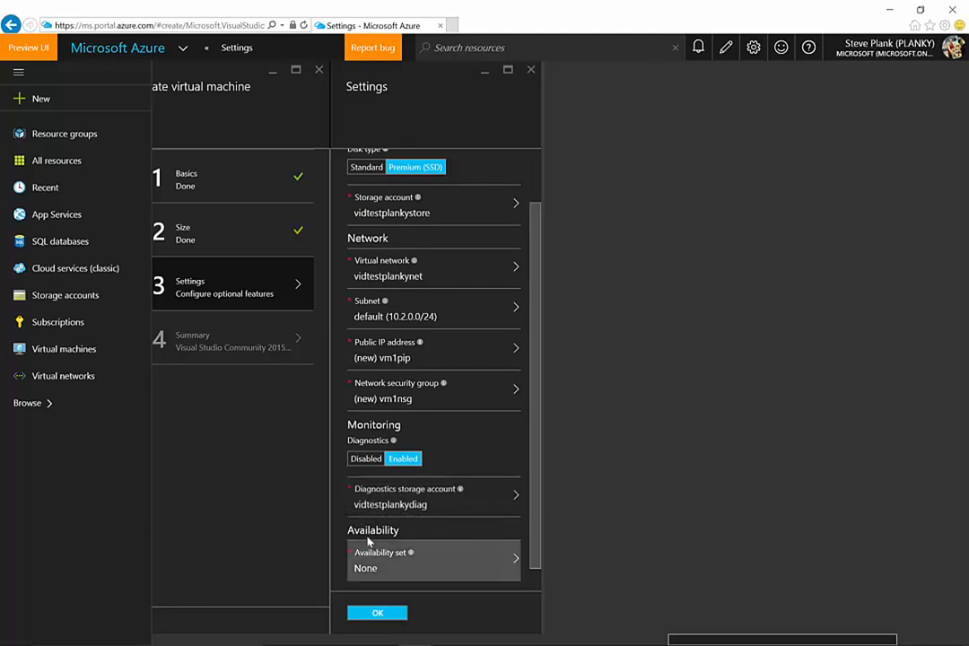
{"action": "left_click", "coordinate": [517, 562]}
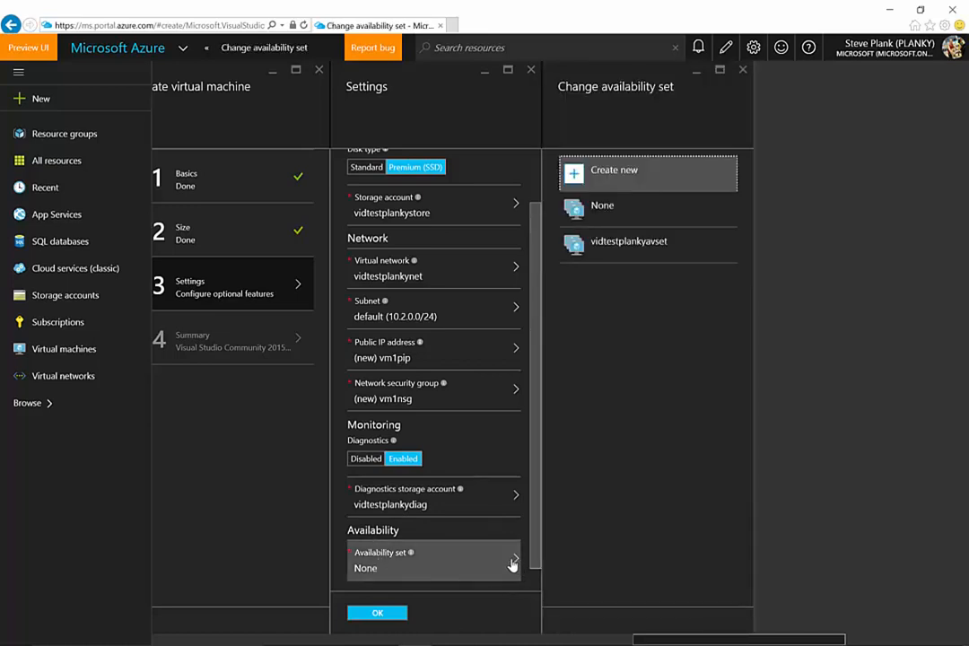
{"action": "left_click", "coordinate": [641, 250]}
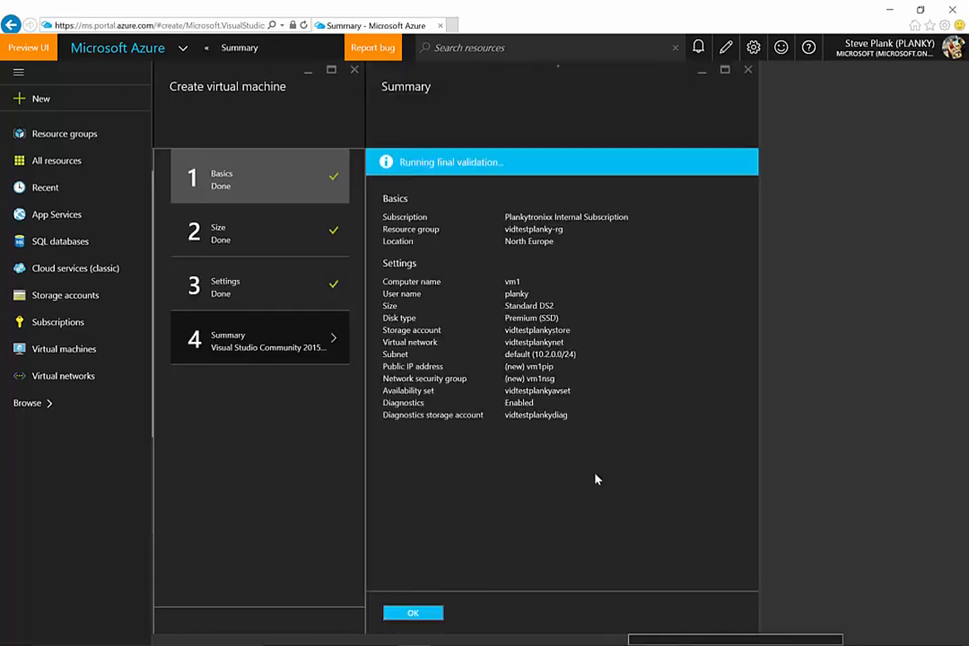
Accept the summary to submit the vm1 creation, and check the deployment in the notifications
{"action": "left_click", "coordinate": [429, 614]}
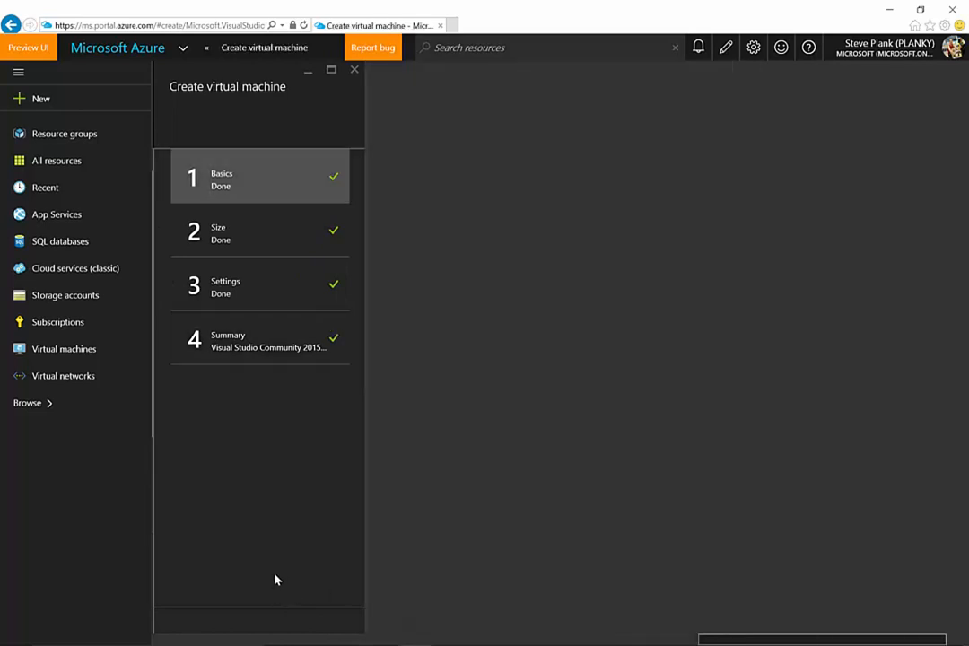
{"action": "left_click", "coordinate": [203, 597]}
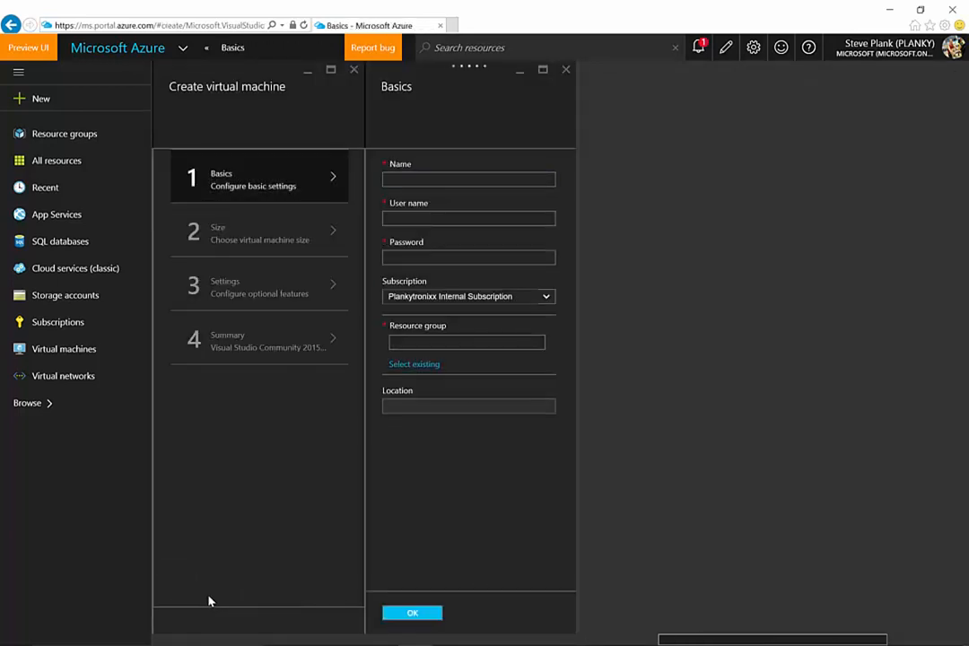
{"action": "left_click", "coordinate": [699, 46]}
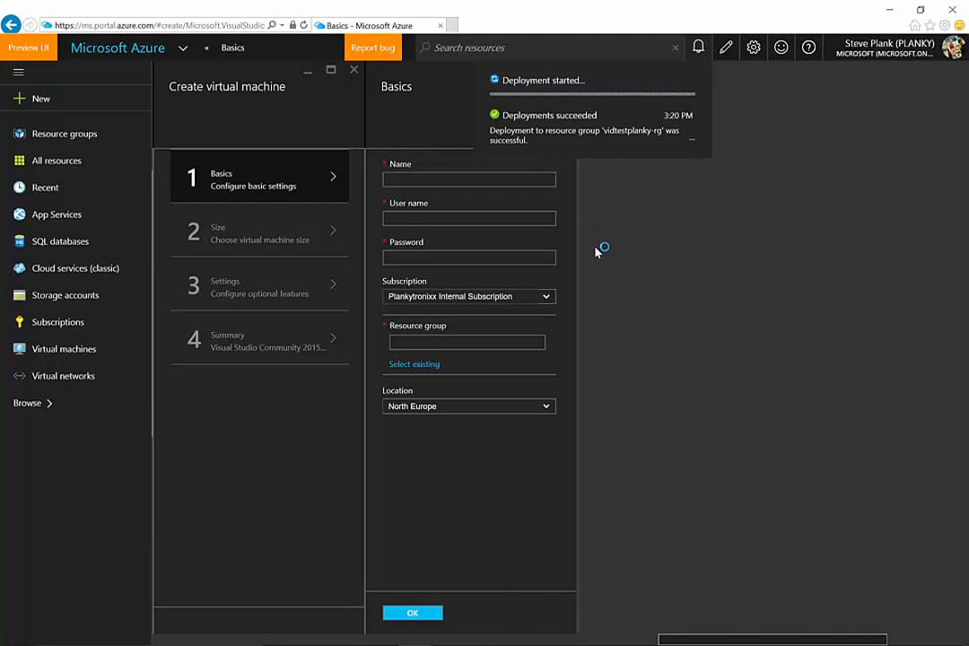
Switch to Paint and draw a long black line from the VM1 box out to an end dot, like VM0's connection
{"action": "mouse_move", "coordinate": [551, 633]}
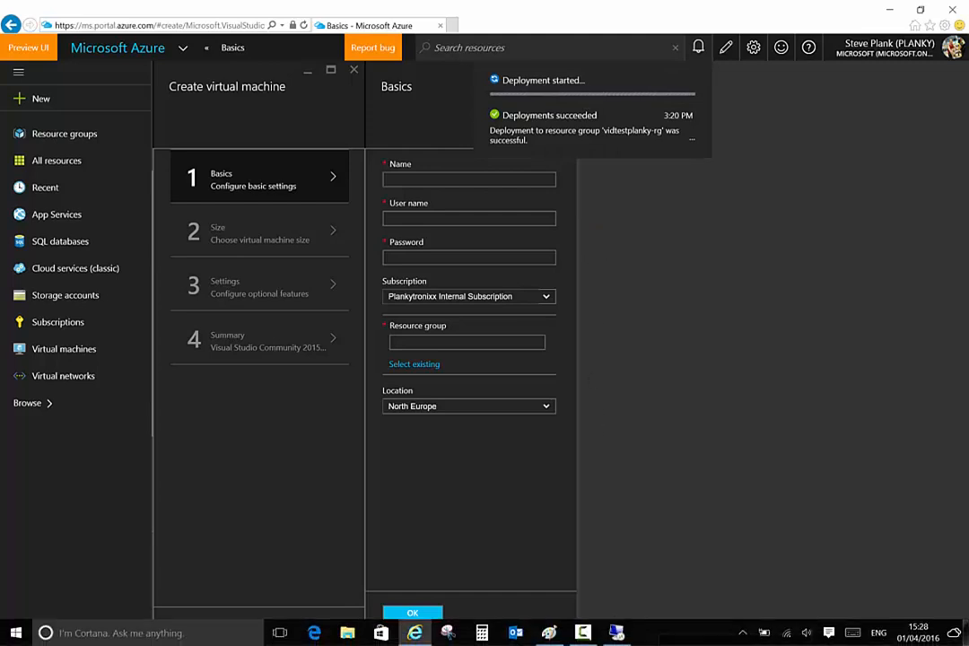
{"action": "left_click", "coordinate": [551, 634]}
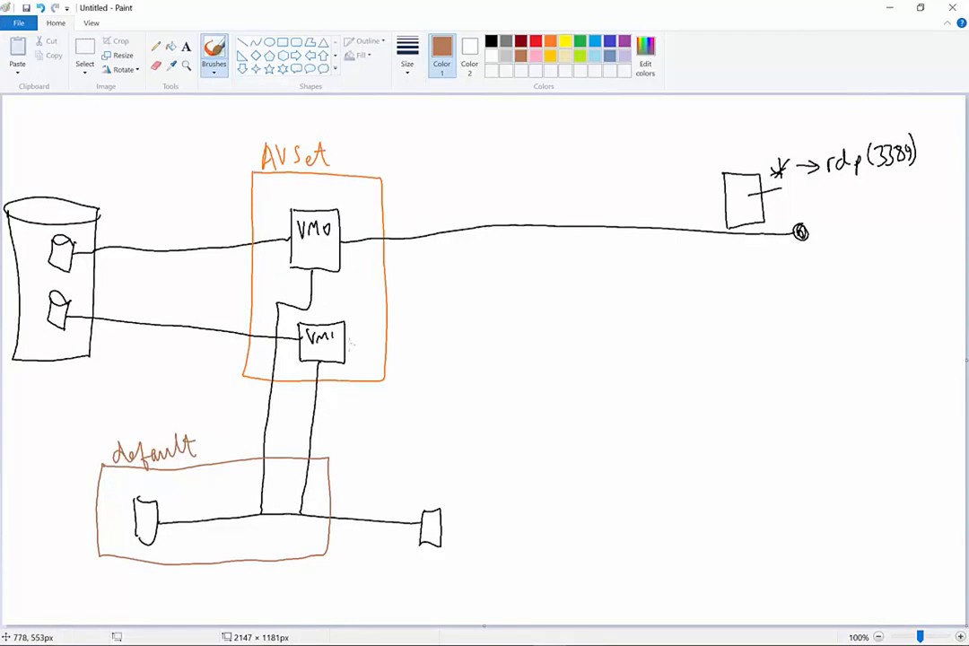
{"action": "left_click_drag", "start_coordinate": [345, 342], "coordinate": [503, 347]}
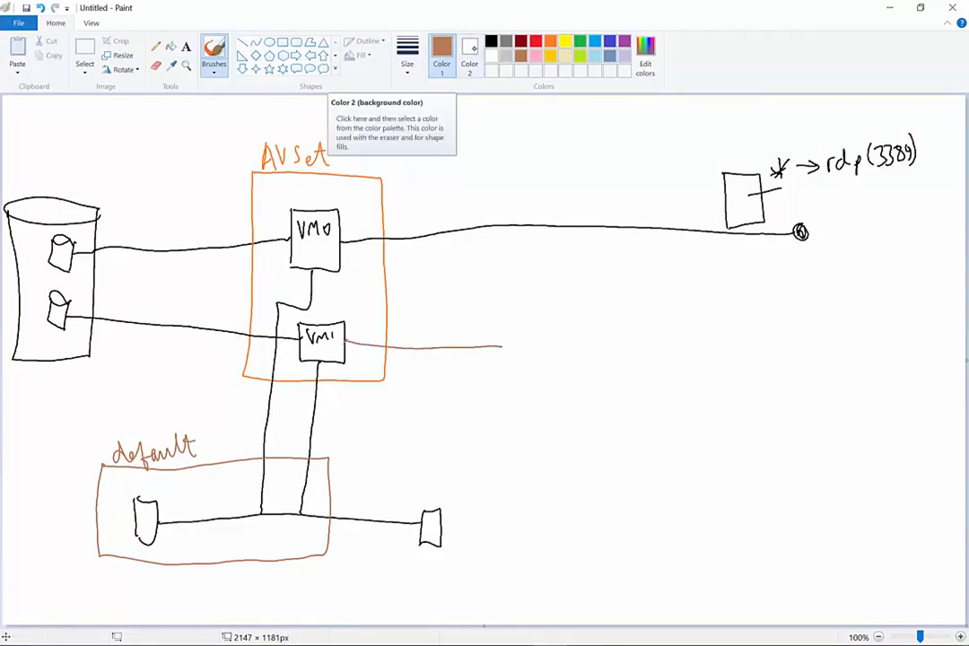
{"action": "key", "text": "ctrl+z"}
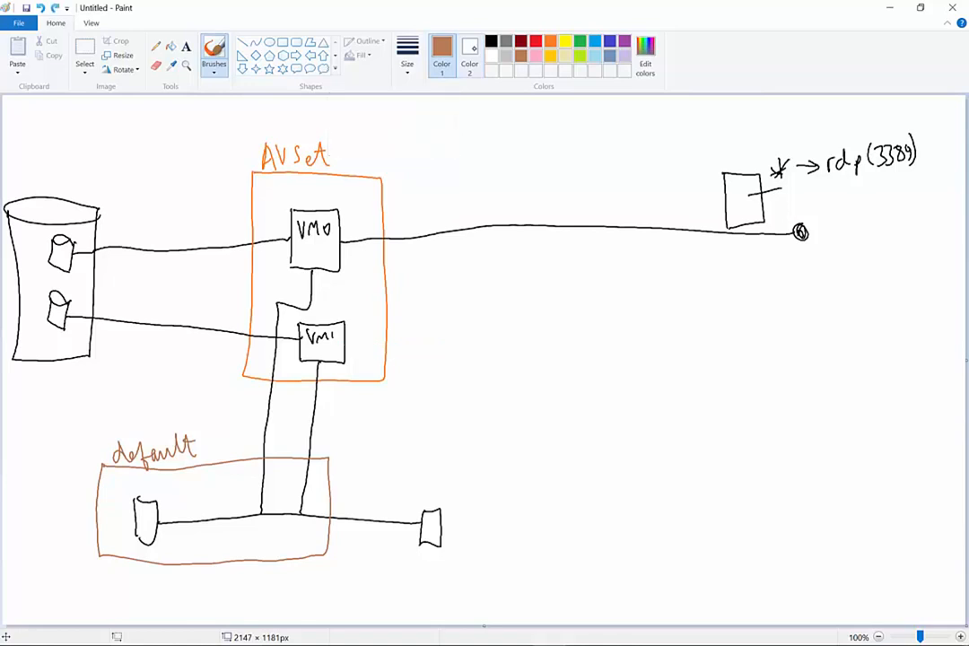
{"action": "left_click", "coordinate": [492, 45]}
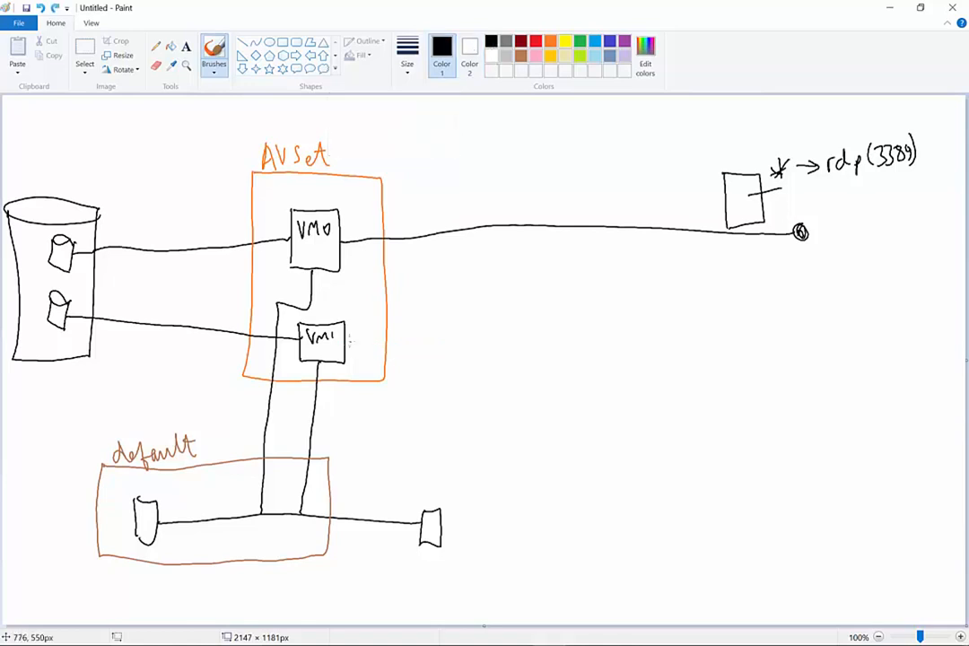
{"action": "left_click_drag", "start_coordinate": [350, 346], "coordinate": [818, 370]}
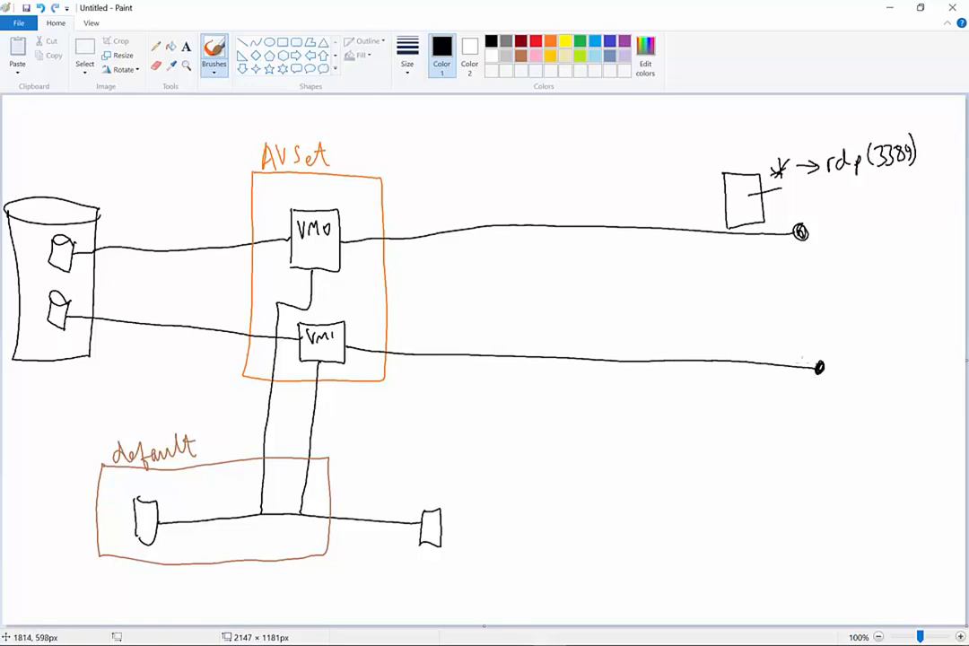
Sketch a network security group box below the end of VM1's line, with an asterisk rule note beside it
{"action": "mouse_move", "coordinate": [728, 386]}
{"action": "left_mouse_down"}
{"action": "mouse_move", "coordinate": [770, 389]}
{"action": "mouse_move", "coordinate": [726, 400]}
{"action": "left_mouse_up"}
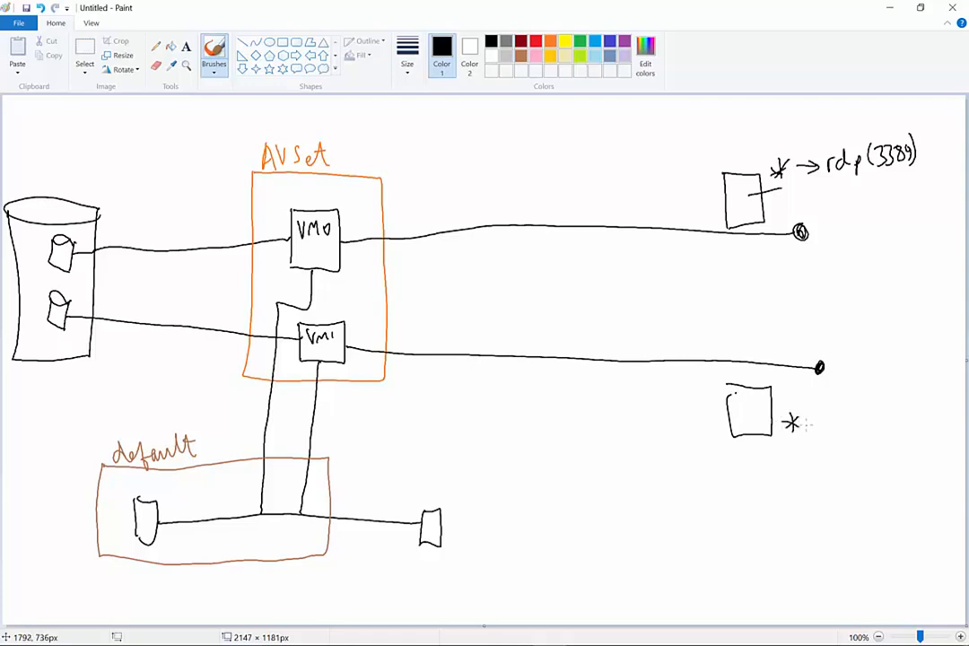
{"action": "mouse_move", "coordinate": [834, 415]}
{"action": "left_mouse_down"}
{"action": "mouse_move", "coordinate": [863, 420]}
{"action": "mouse_move", "coordinate": [876, 400]}
{"action": "mouse_move", "coordinate": [891, 398]}
{"action": "mouse_move", "coordinate": [919, 408]}
{"action": "left_mouse_up"}
{"action": "left_click_drag", "start_coordinate": [926, 380], "coordinate": [927, 411]}
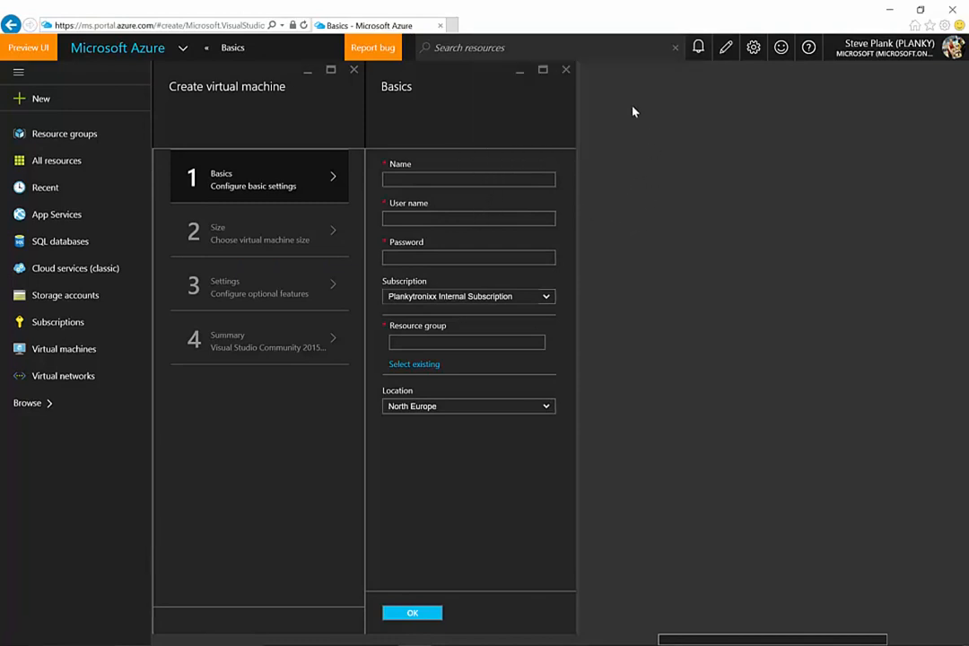
Return to the Azure portal and close the blank virtual machine form and the Visual Studio Community 2015 image page
{"action": "left_click", "coordinate": [565, 71]}
{"action": "left_click", "coordinate": [354, 70]}
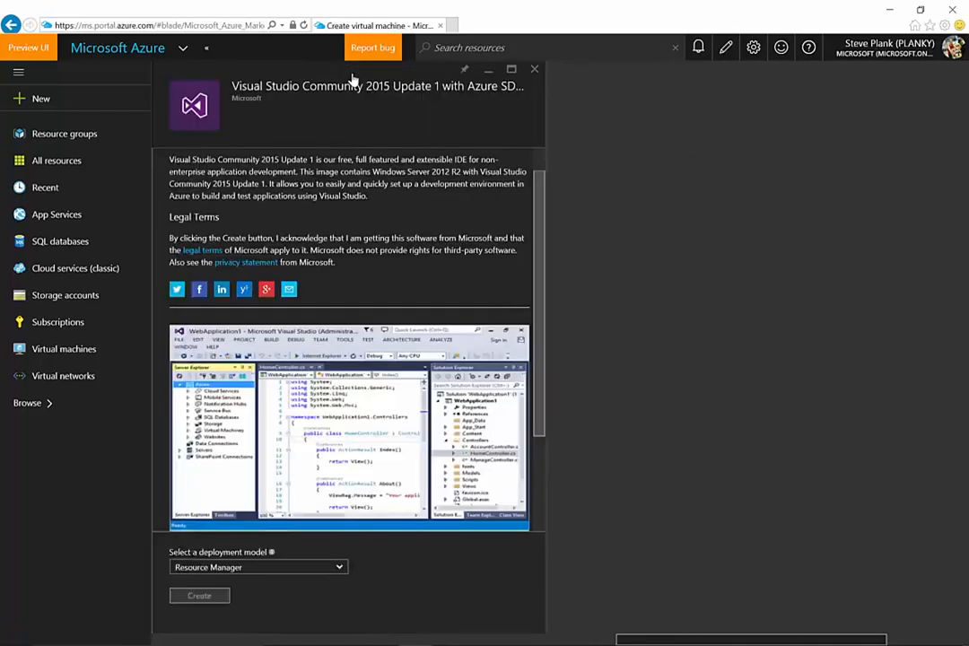
{"action": "left_click", "coordinate": [536, 70]}
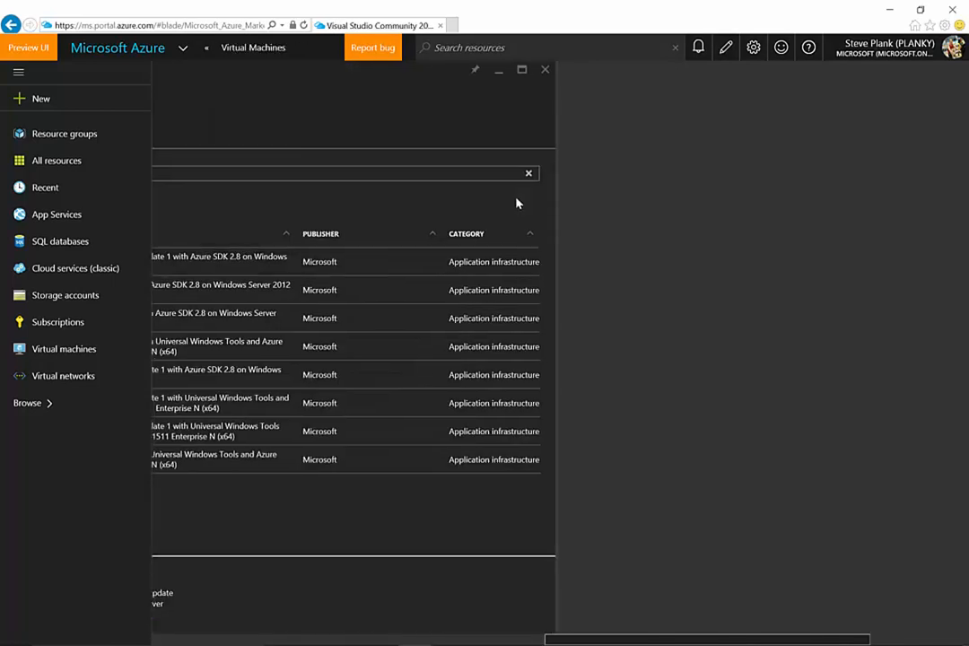
List the resource groups and open vidtestplanky-rg to view its resources
{"action": "left_click", "coordinate": [47, 133]}
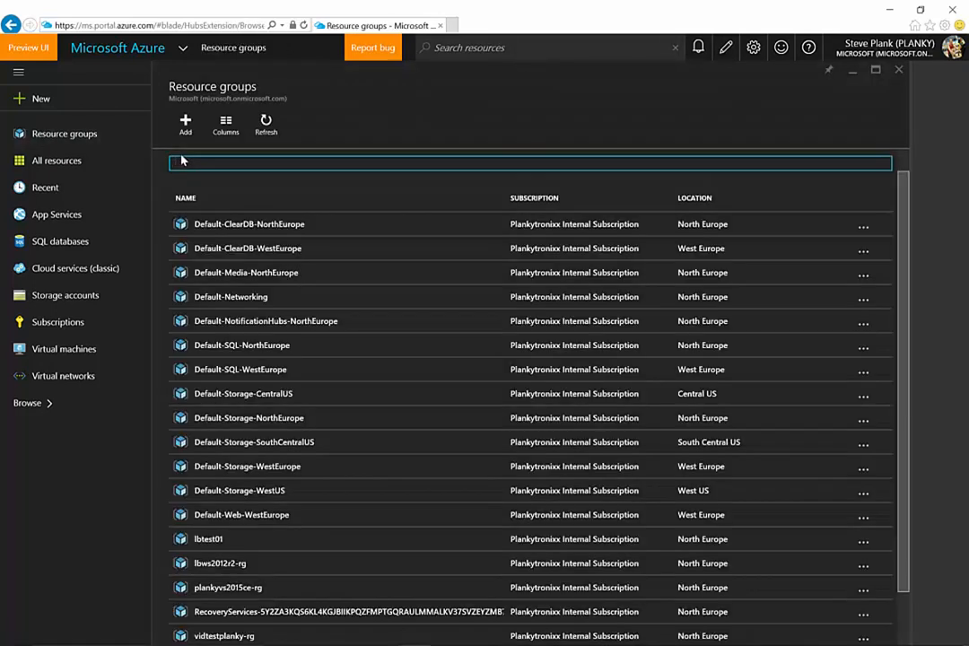
{"action": "scroll", "coordinate": [334, 341], "scroll_direction": "down", "scroll_amount": 1}
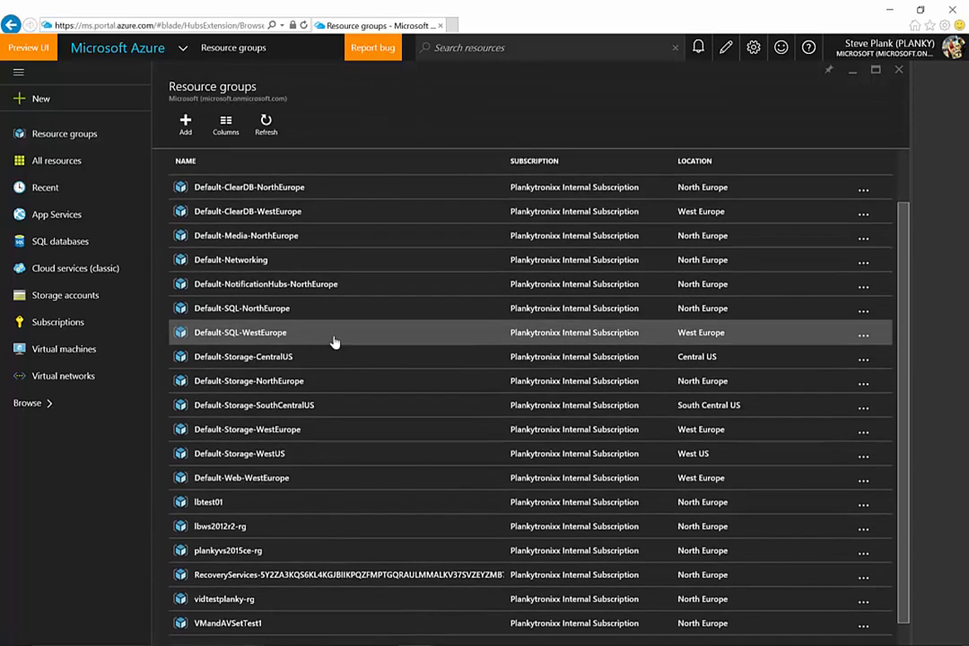
{"action": "left_click", "coordinate": [241, 555]}
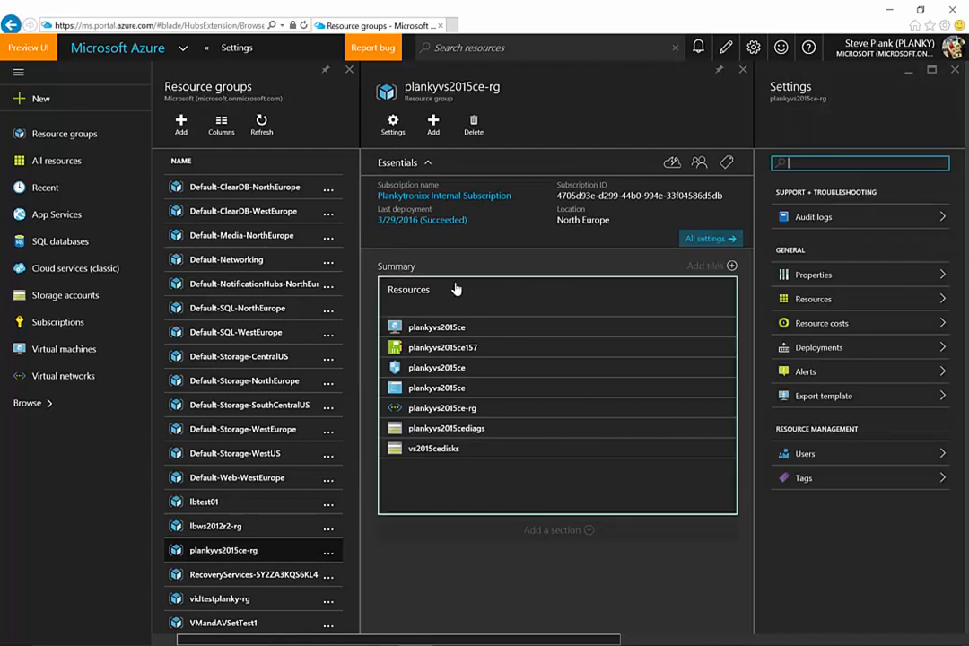
{"action": "mouse_move", "coordinate": [455, 289]}
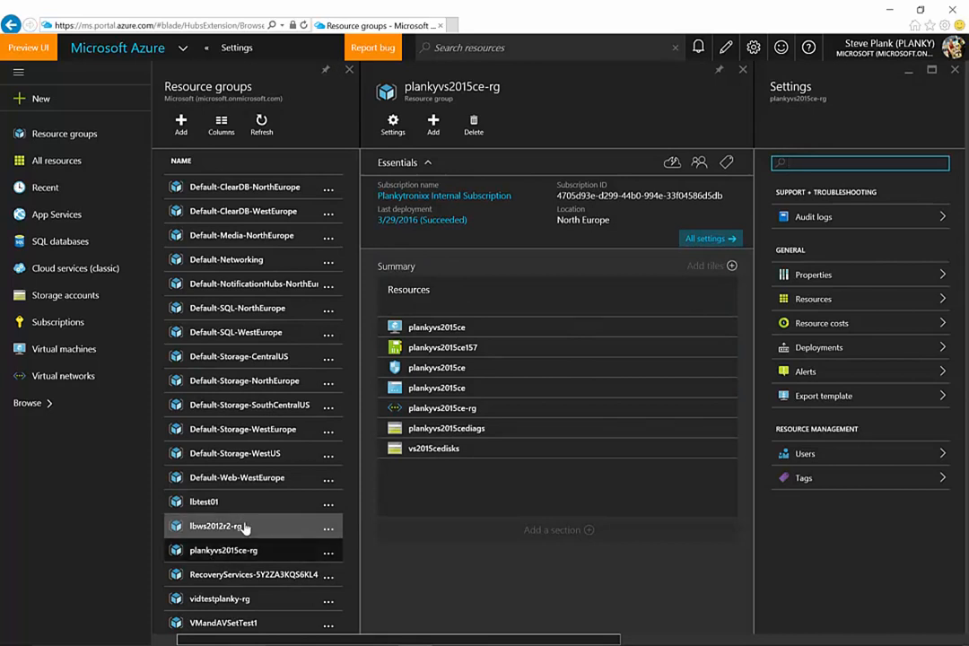
{"action": "left_click", "coordinate": [236, 600]}
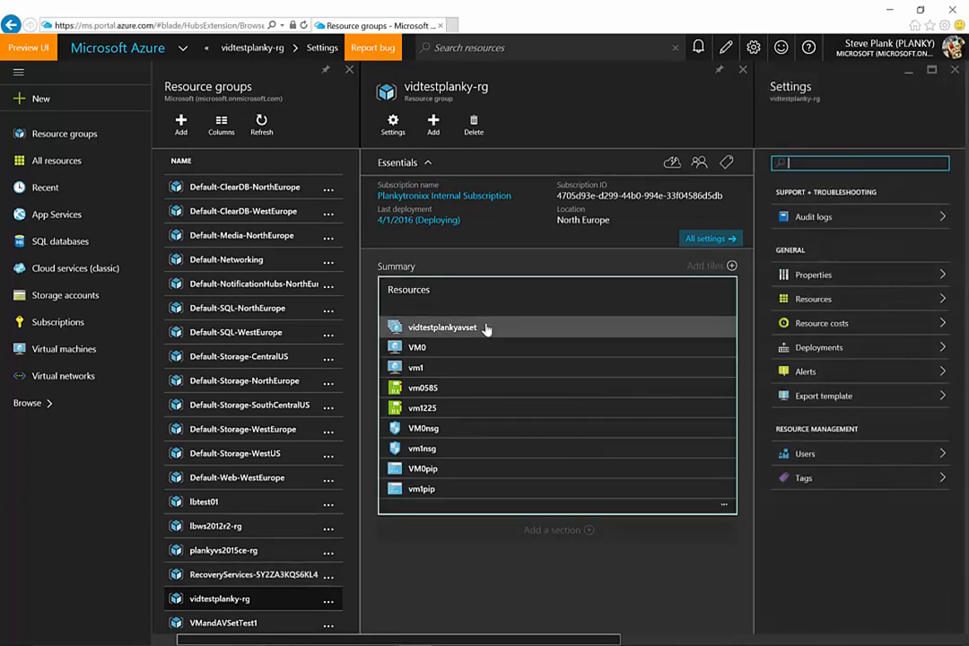
Inspect the vidtestplankyavset availability set and VM0's overview, and return to the resource group
{"action": "left_click", "coordinate": [486, 329]}
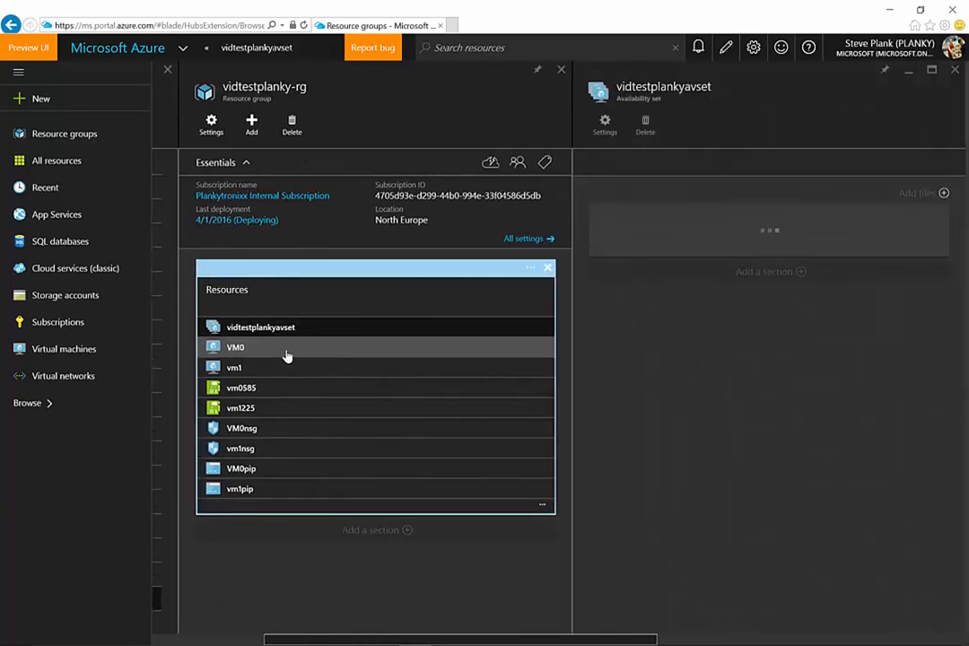
{"action": "left_click", "coordinate": [254, 352]}
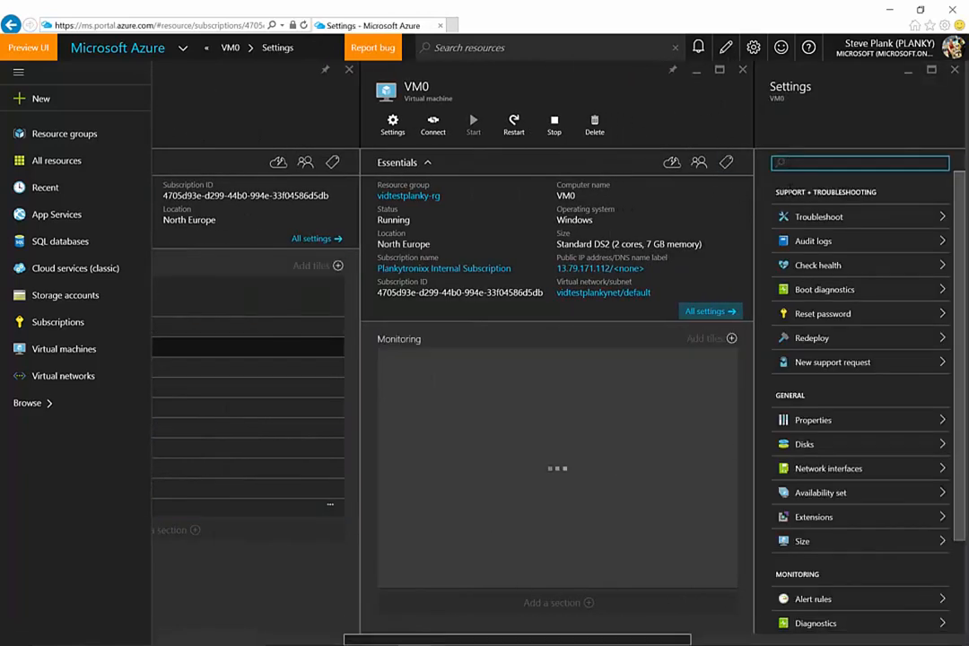
{"action": "left_click", "coordinate": [954, 70]}
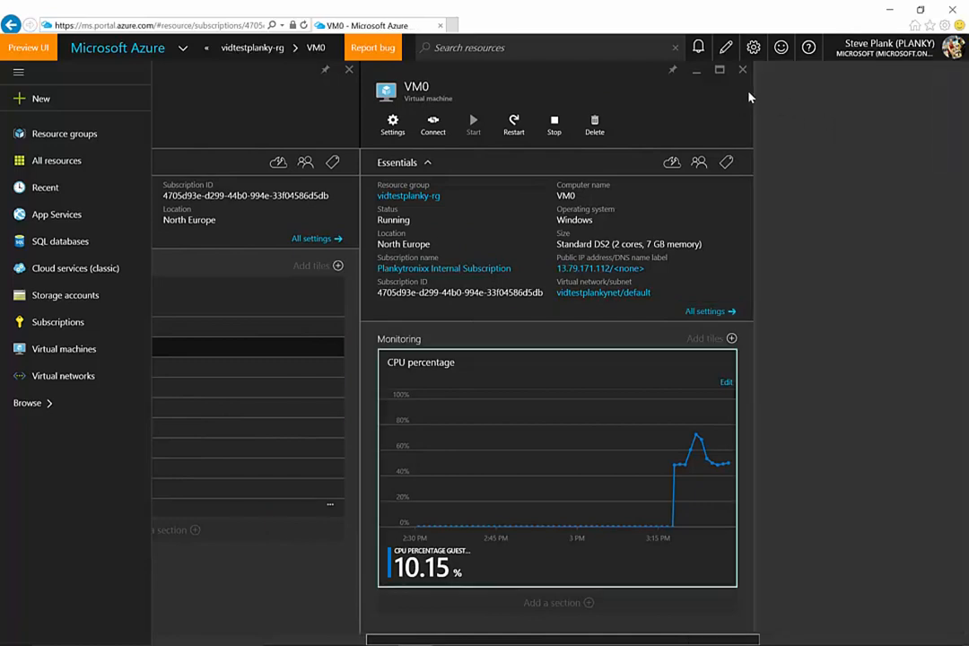
{"action": "left_click", "coordinate": [742, 69]}
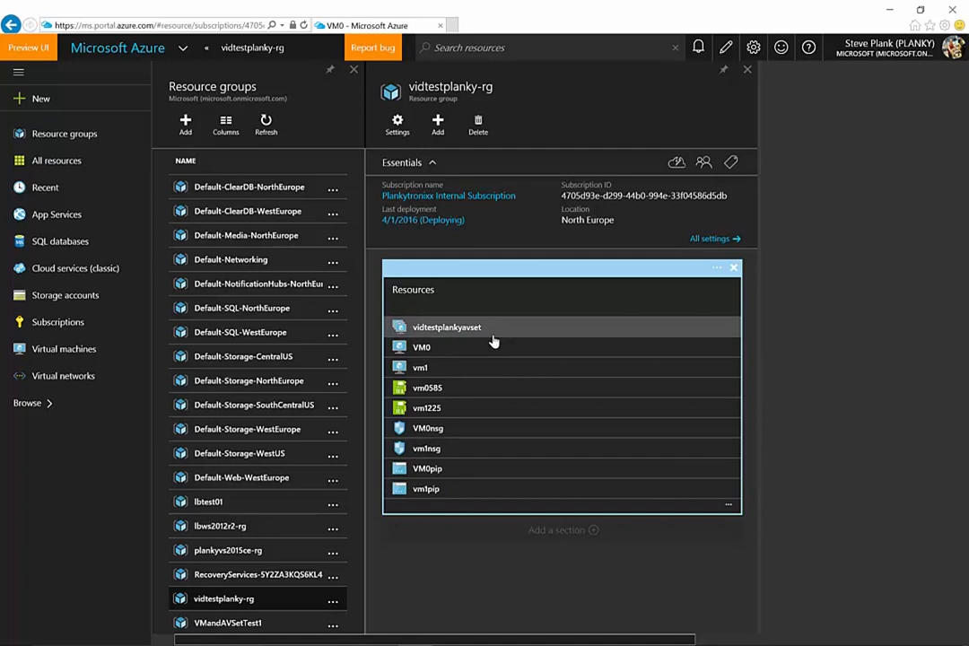
Check the notifications for the vm1 deployment's status and dismiss them
{"action": "mouse_move", "coordinate": [538, 642]}
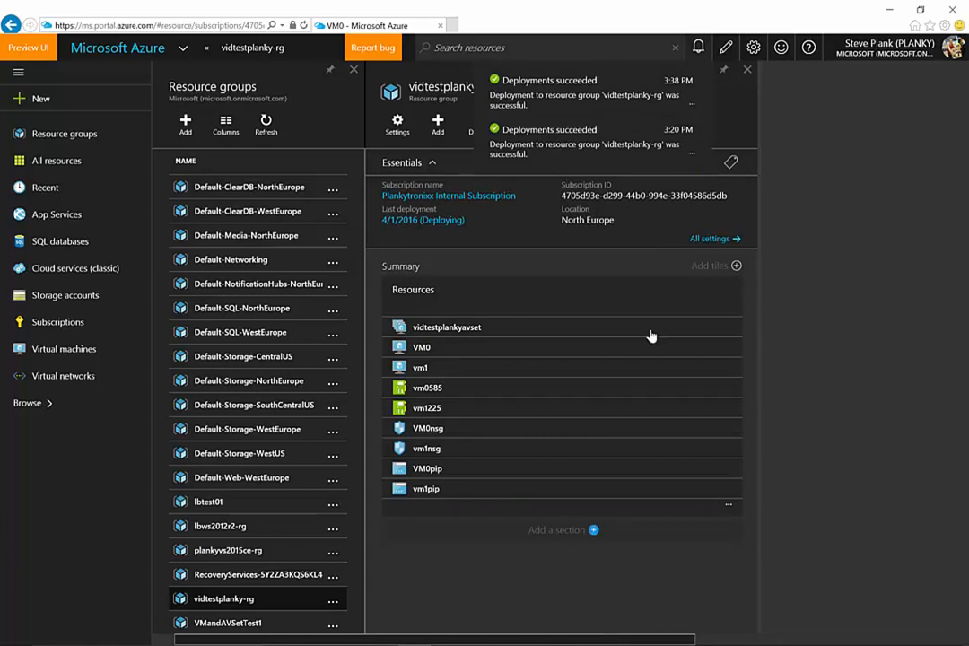
{"action": "left_click", "coordinate": [700, 51]}
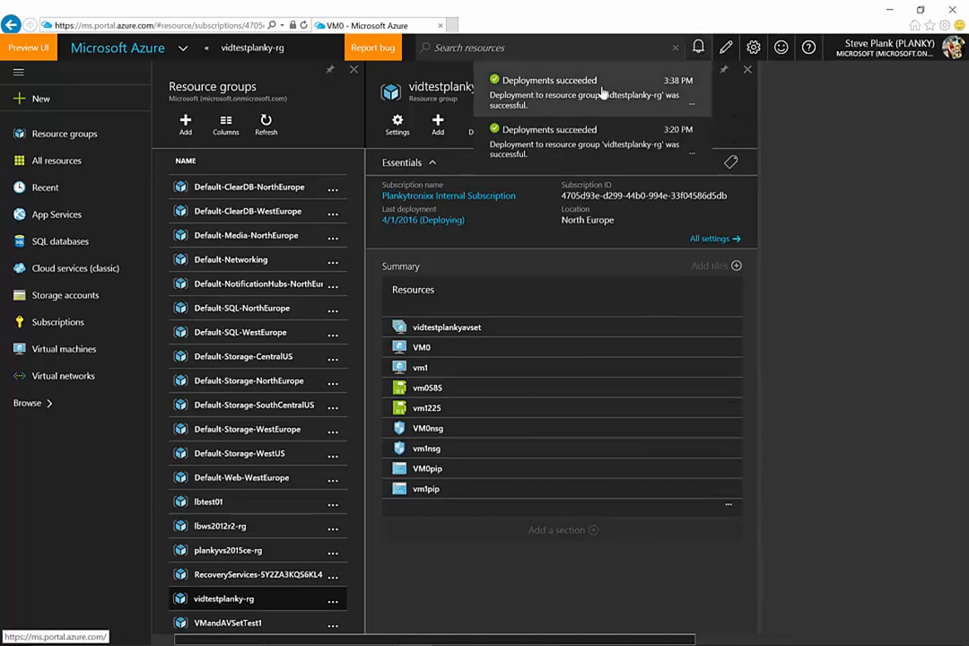
{"action": "left_click", "coordinate": [784, 179]}
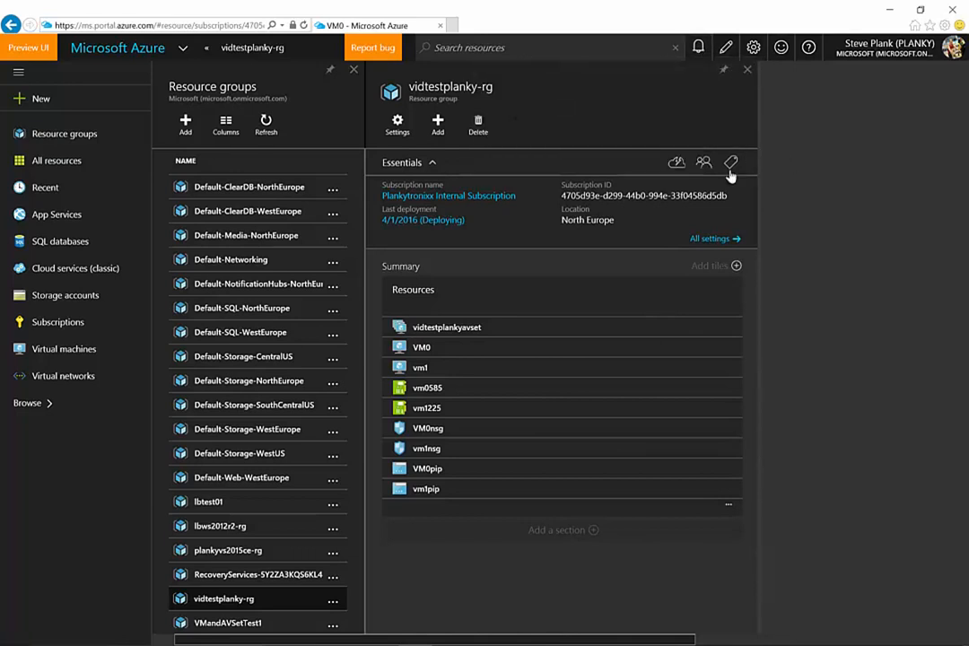
Open vm1 from the resource group and start its Remote Desktop connection, accepting the unidentified publisher
{"action": "mouse_move", "coordinate": [519, 306]}
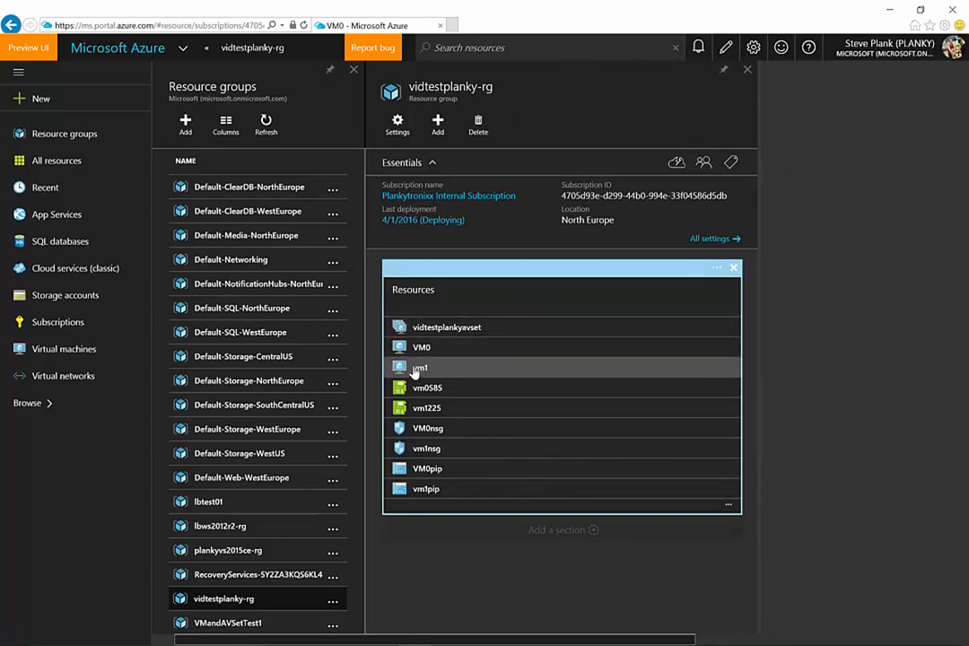
{"action": "left_click", "coordinate": [449, 368]}
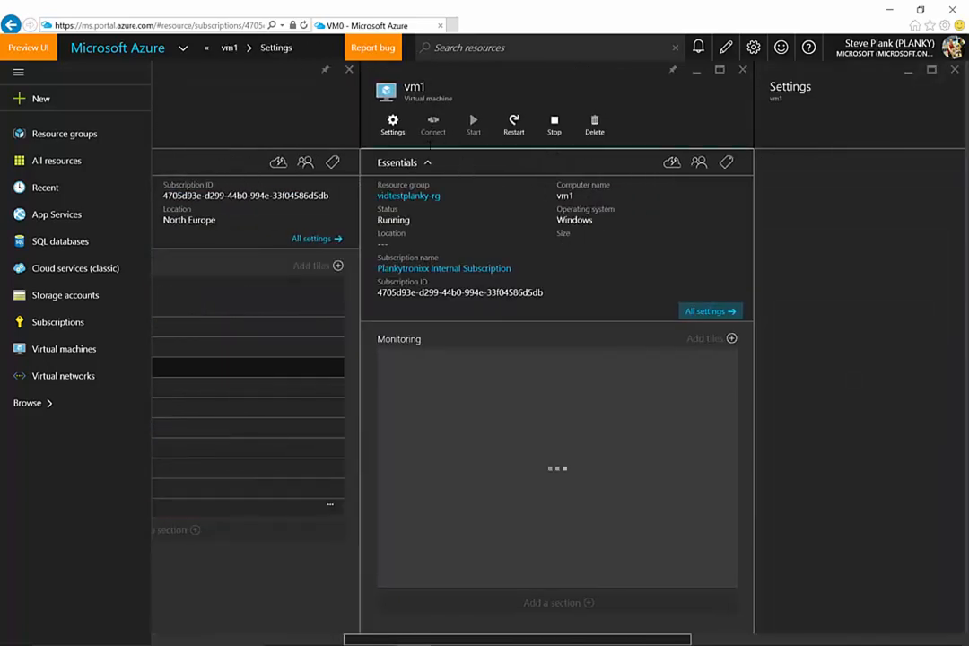
{"action": "left_click", "coordinate": [433, 128]}
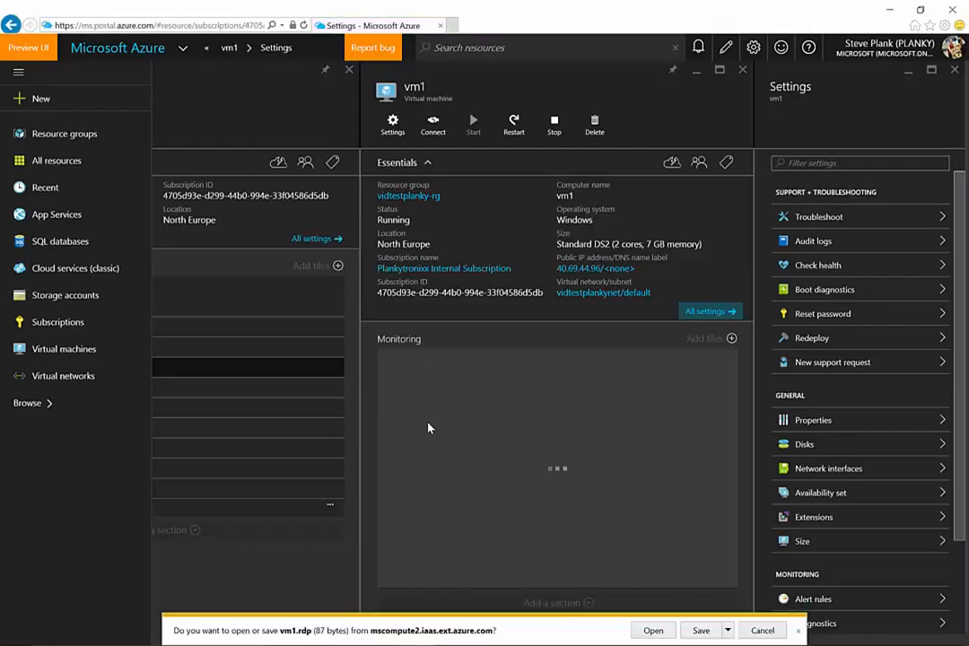
{"action": "left_click", "coordinate": [651, 631]}
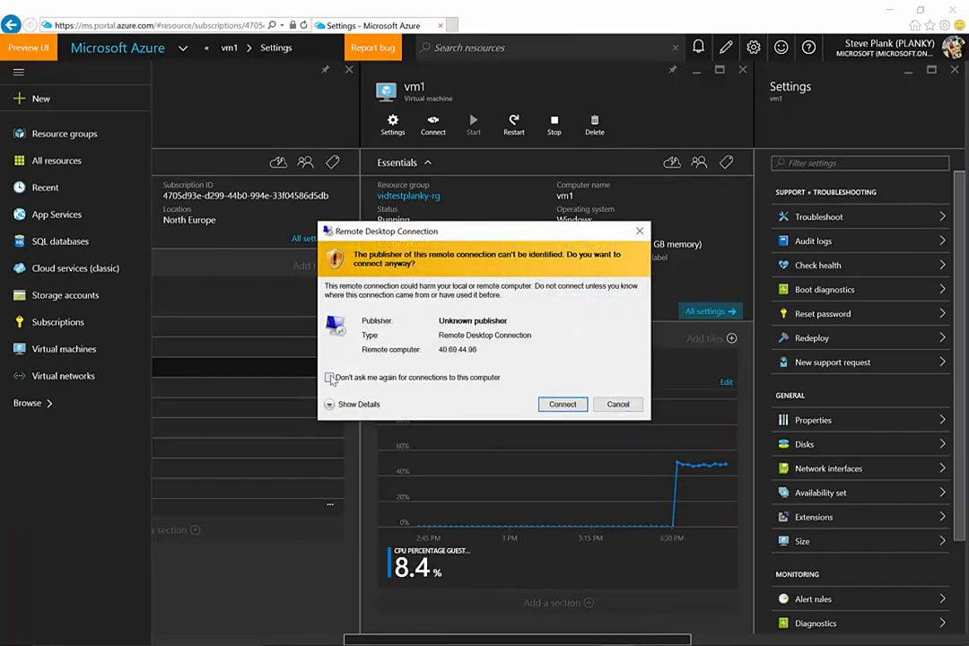
{"action": "left_click", "coordinate": [565, 404]}
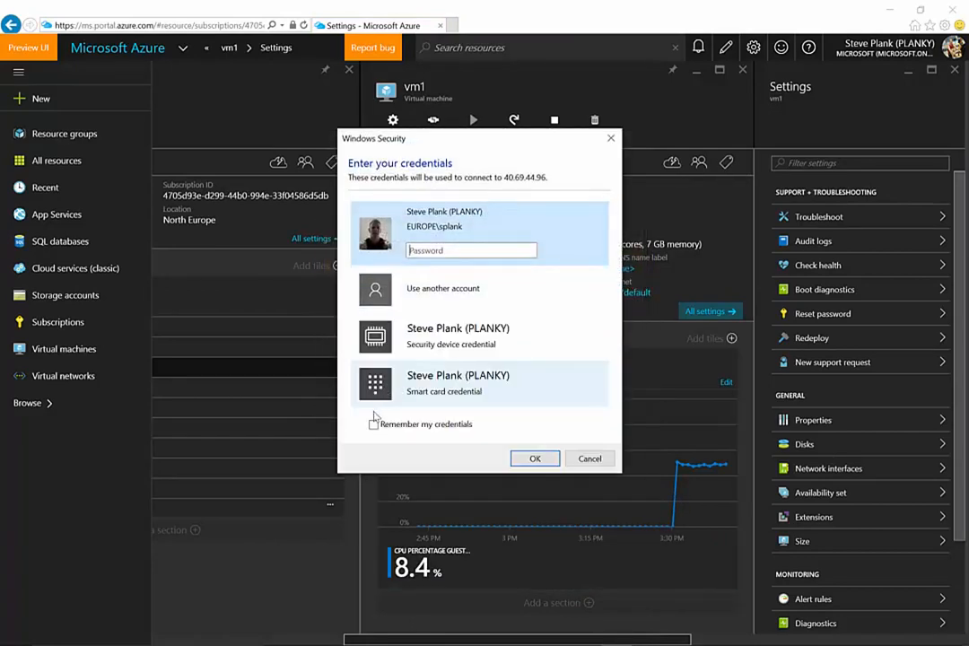
Sign in to vm1 with another account's user name and password, remembering the credentials, and decline network discovery
{"action": "left_click", "coordinate": [375, 423]}
{"action": "left_click", "coordinate": [534, 457]}
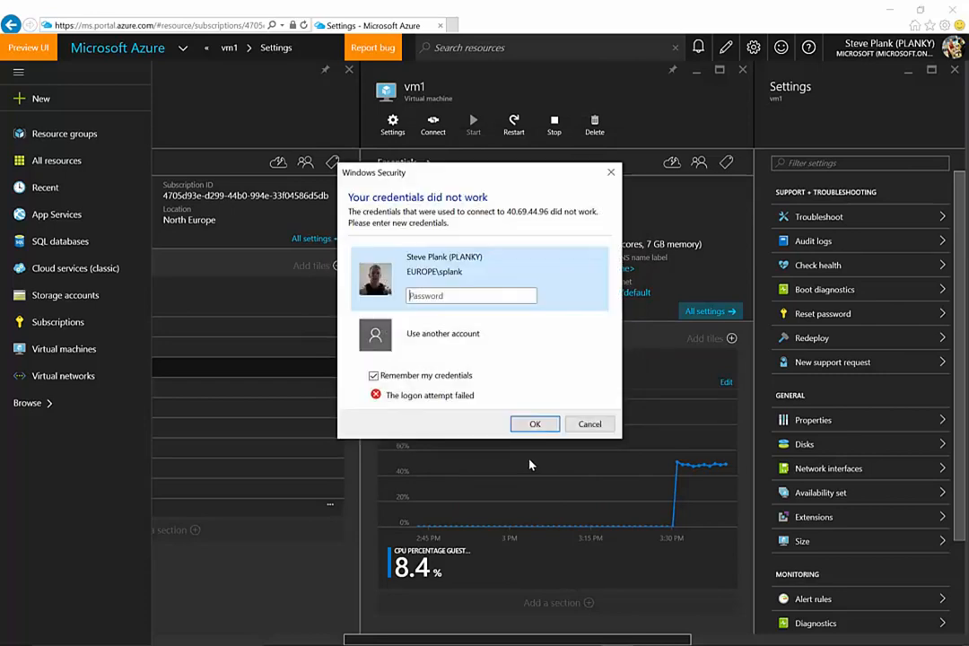
{"action": "left_click", "coordinate": [474, 280]}
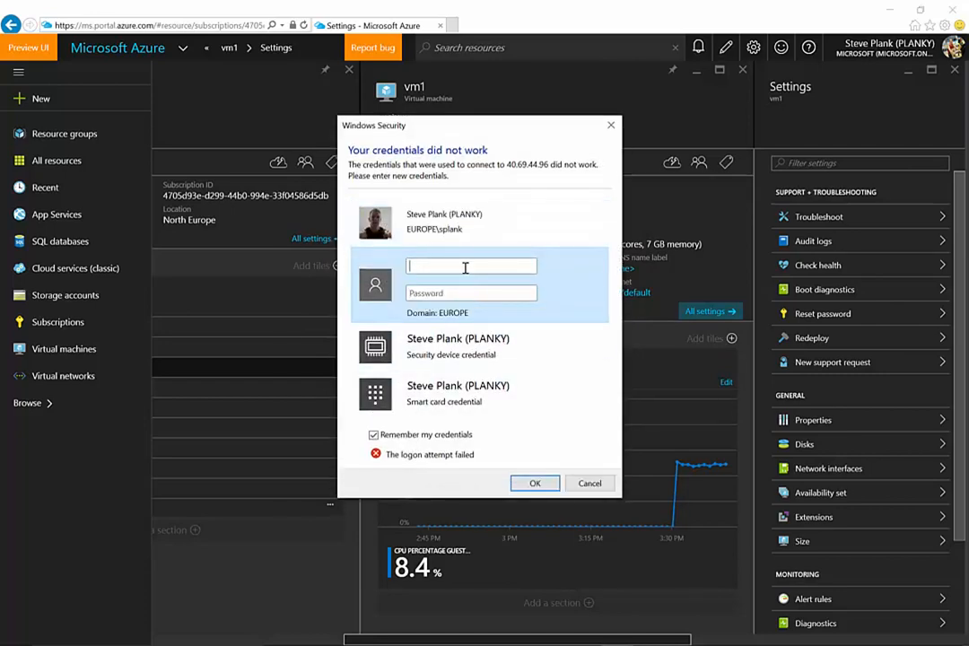
{"action": "type", "text": ".\\plank"}
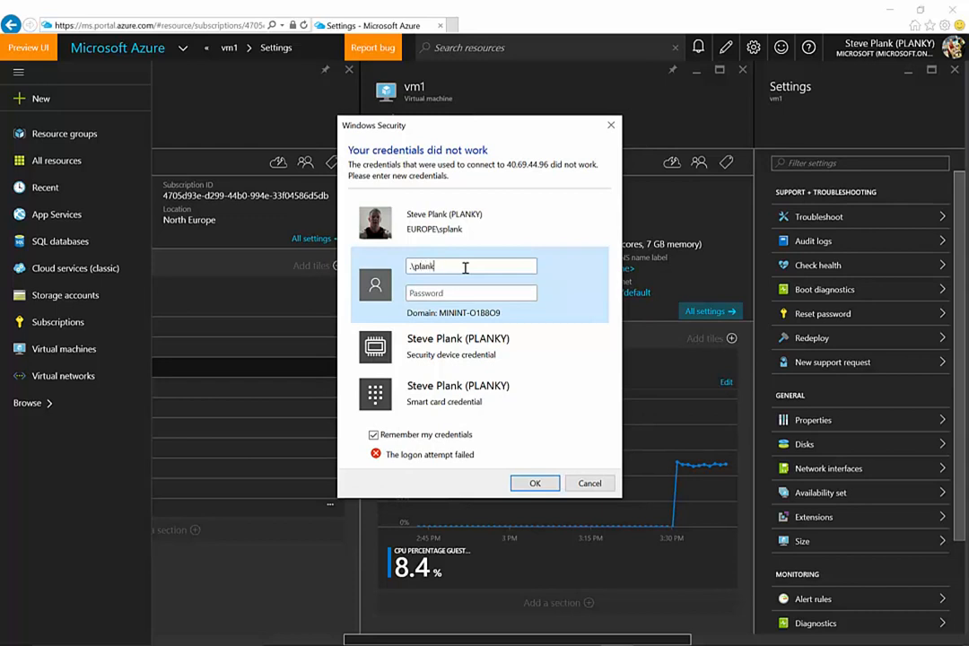
{"action": "type", "text": "***"}
{"action": "key", "text": "Return"}
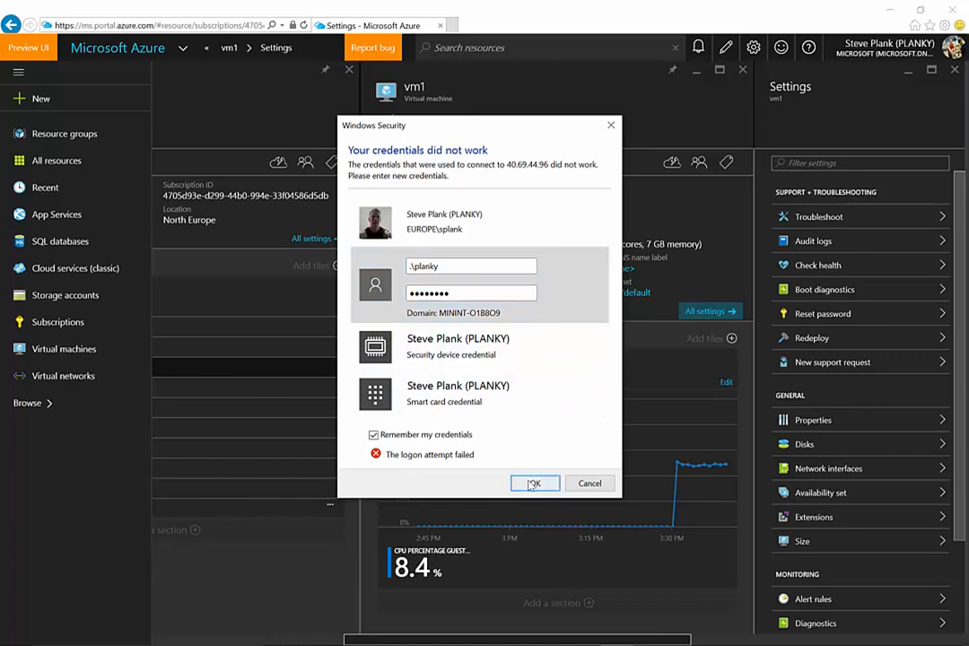
{"action": "left_click", "coordinate": [526, 440]}
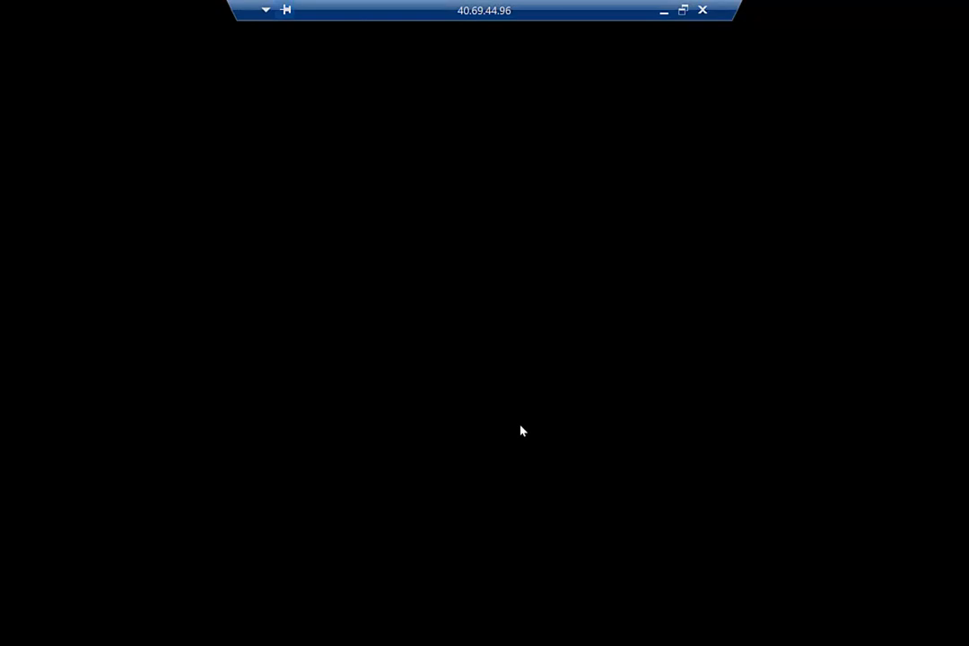
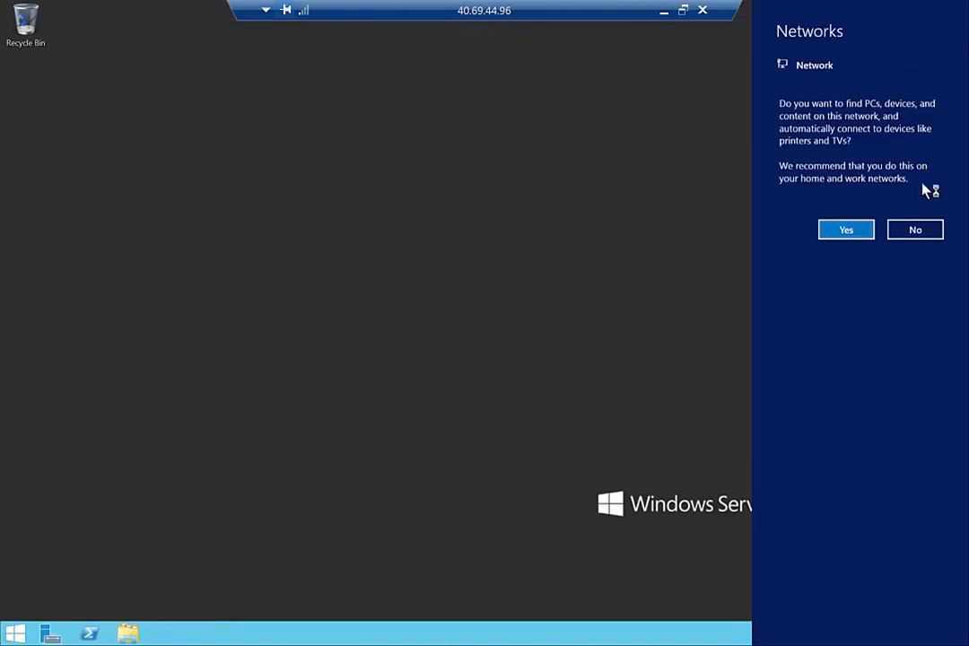
{"action": "left_click", "coordinate": [904, 230]}
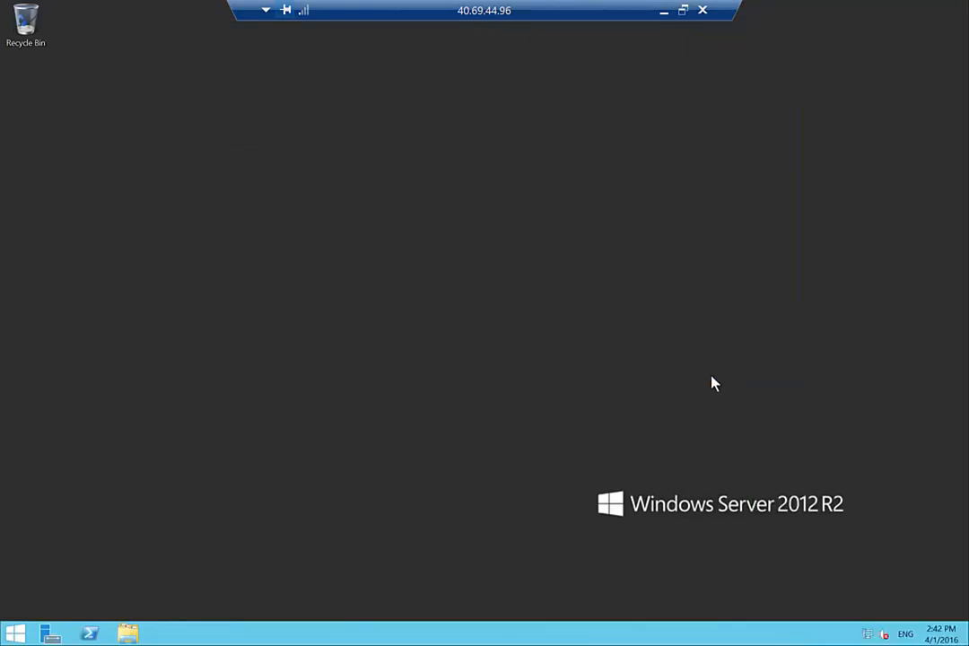
Start the Add Roles and Features Wizard in Server Manager, skip its introduction by default, and accept role-based installation on vm1
{"action": "left_click", "coordinate": [49, 633]}
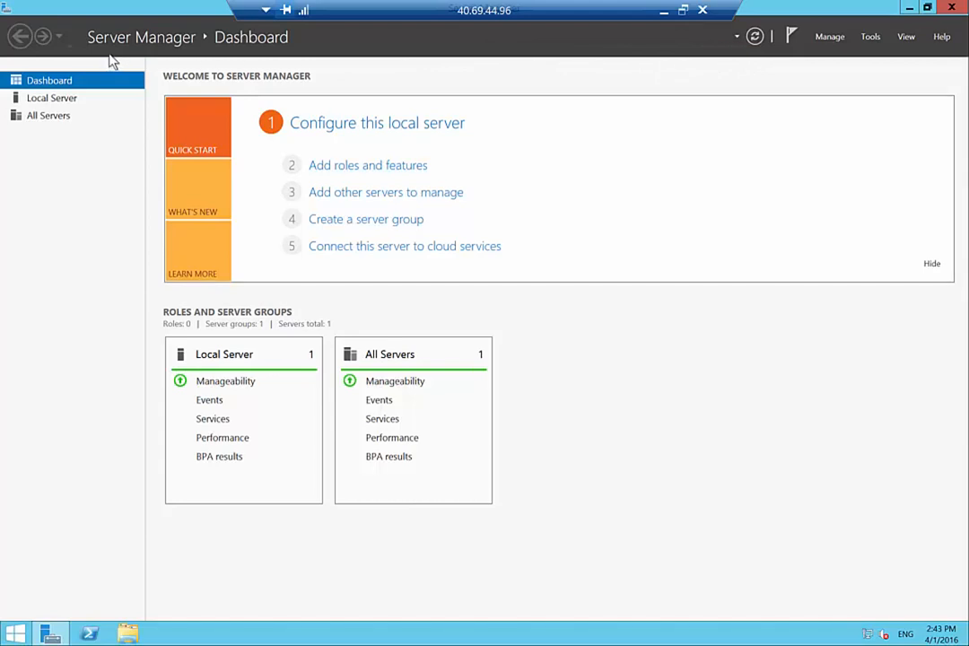
{"action": "left_click", "coordinate": [357, 191]}
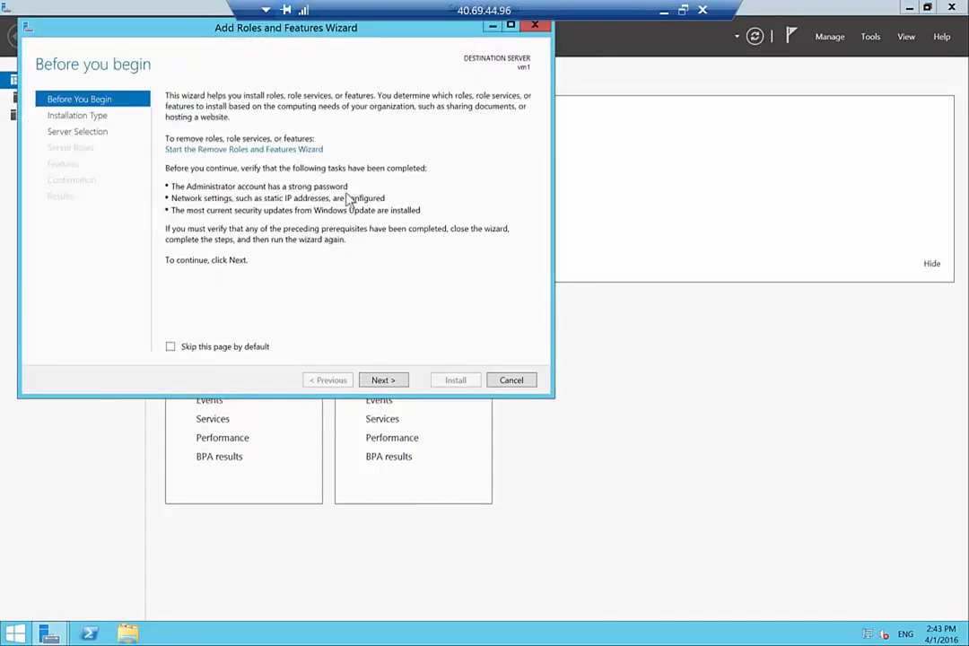
{"action": "left_click", "coordinate": [172, 347]}
{"action": "left_click", "coordinate": [380, 380]}
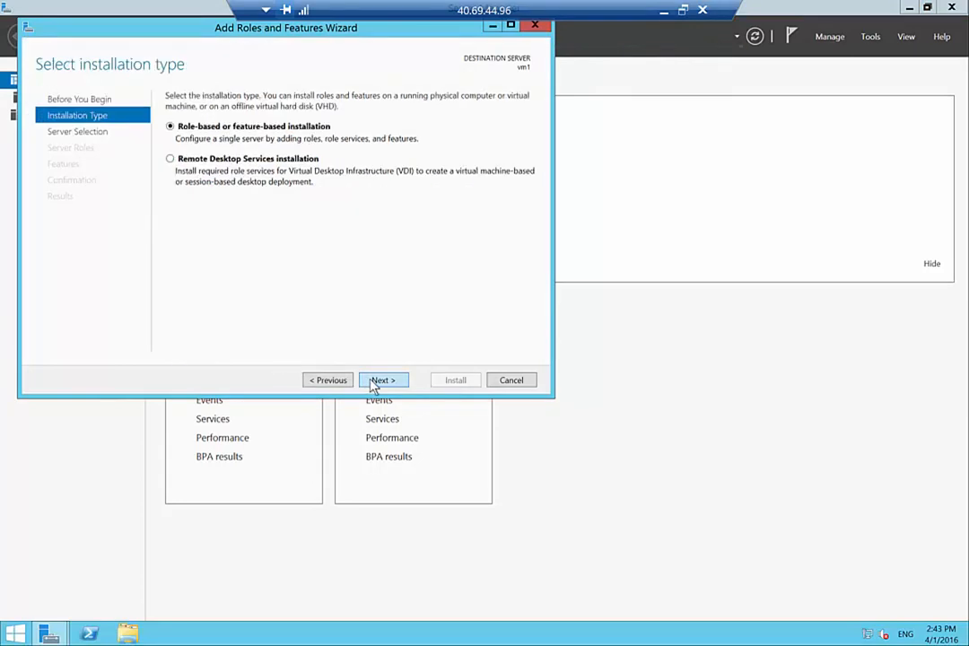
{"action": "left_click", "coordinate": [376, 380]}
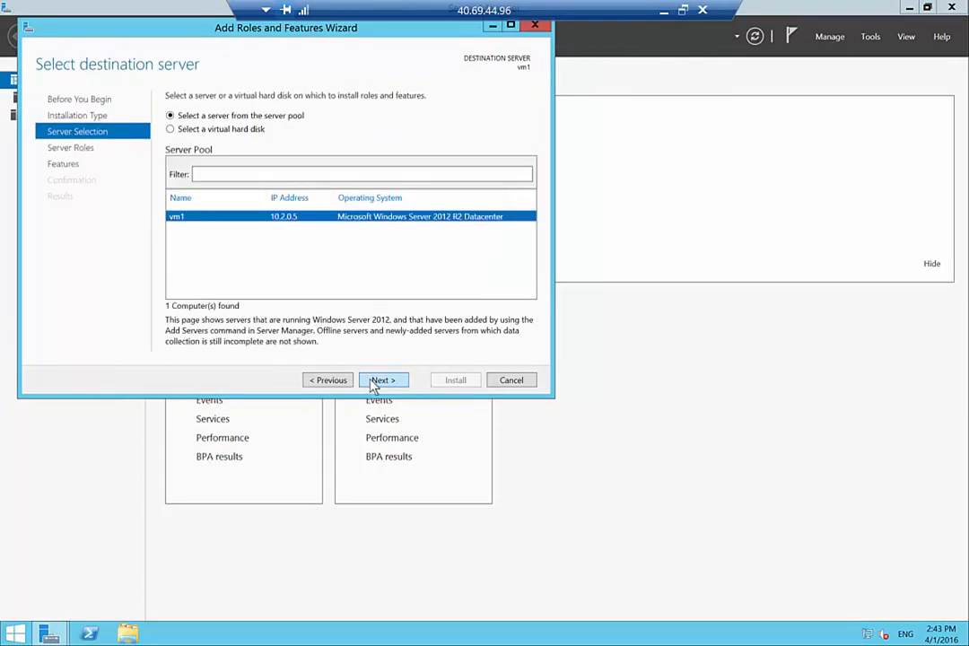
{"action": "left_click", "coordinate": [375, 381]}
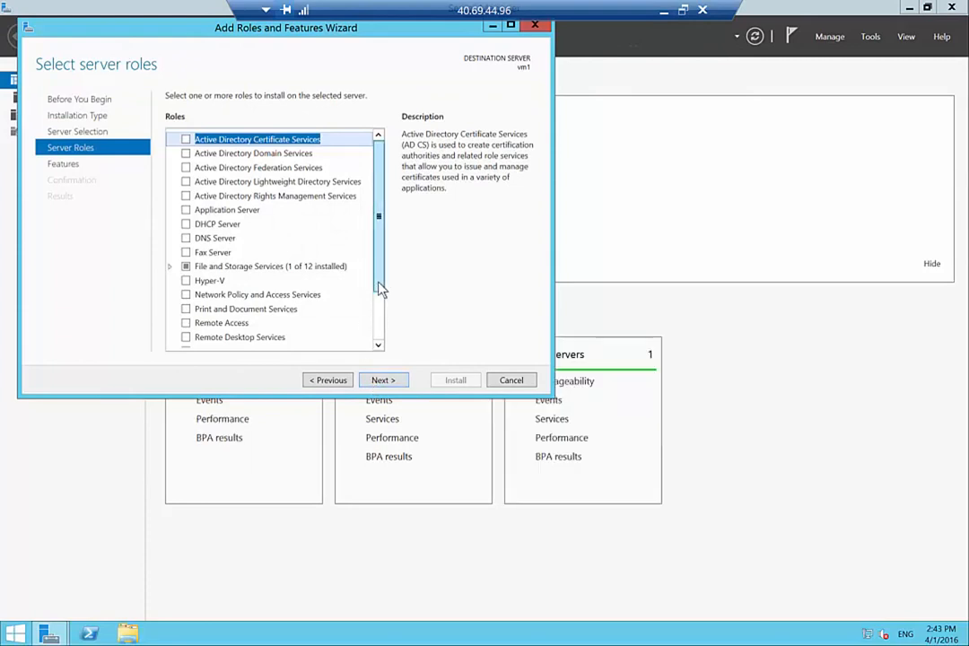
Add the Web Server (IIS) role with its required features, keep the default features and role services, and start the installation
{"action": "left_click_drag", "start_coordinate": [380, 281], "coordinate": [383, 328]}
{"action": "left_click", "coordinate": [187, 299]}
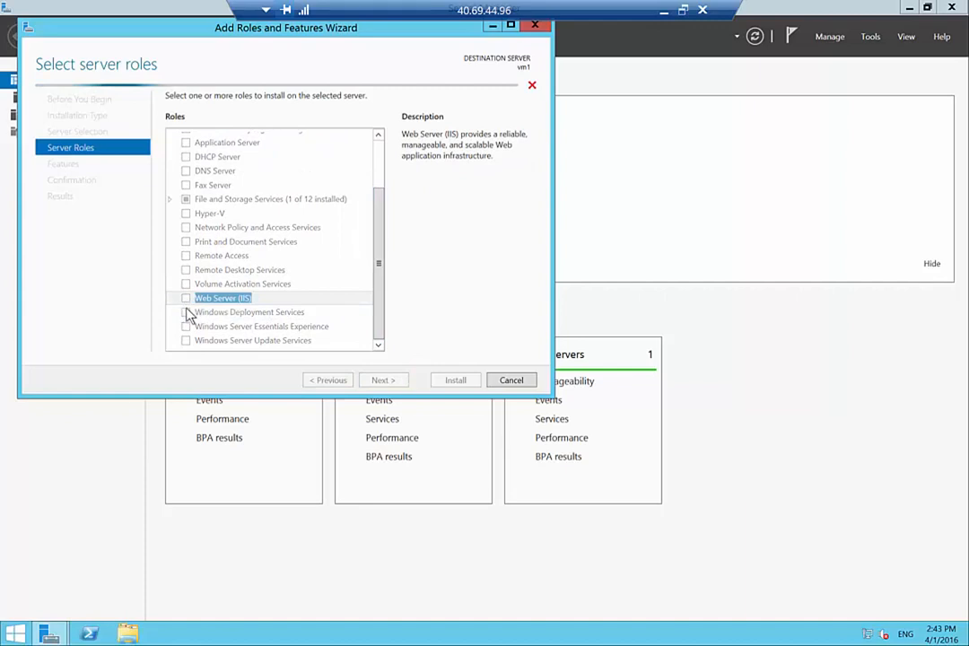
{"action": "left_click", "coordinate": [328, 321]}
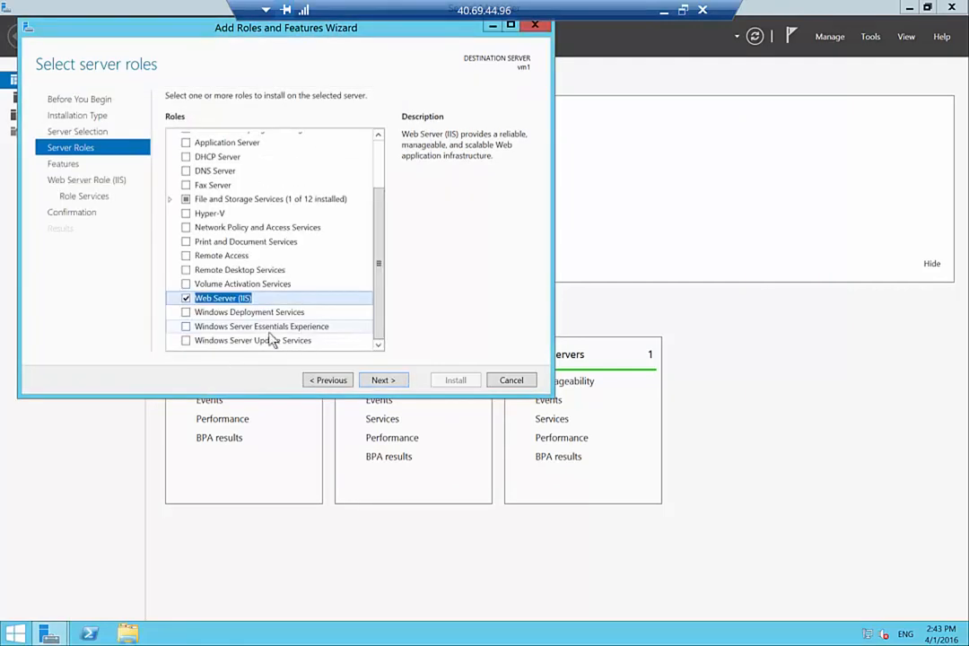
{"action": "left_click", "coordinate": [384, 381]}
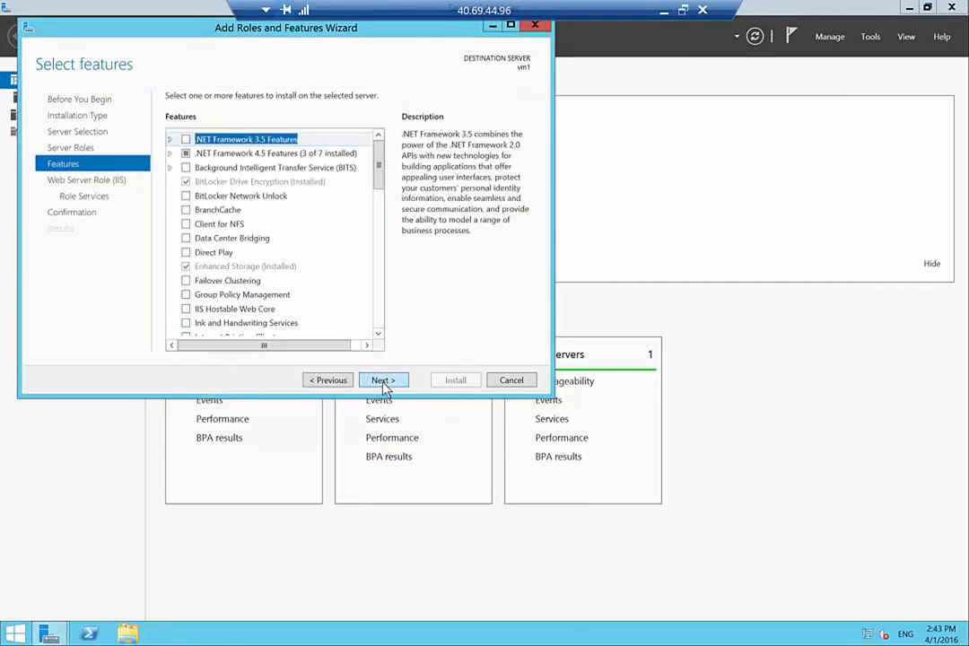
{"action": "left_click", "coordinate": [383, 380]}
{"action": "left_click", "coordinate": [383, 381]}
{"action": "left_click", "coordinate": [383, 381]}
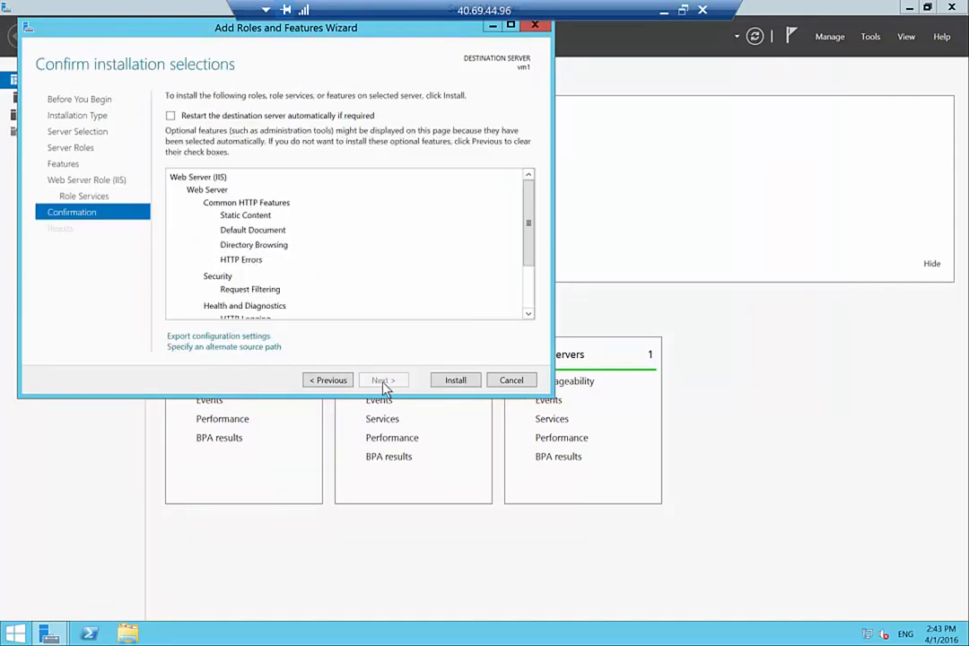
{"action": "left_click", "coordinate": [456, 380]}
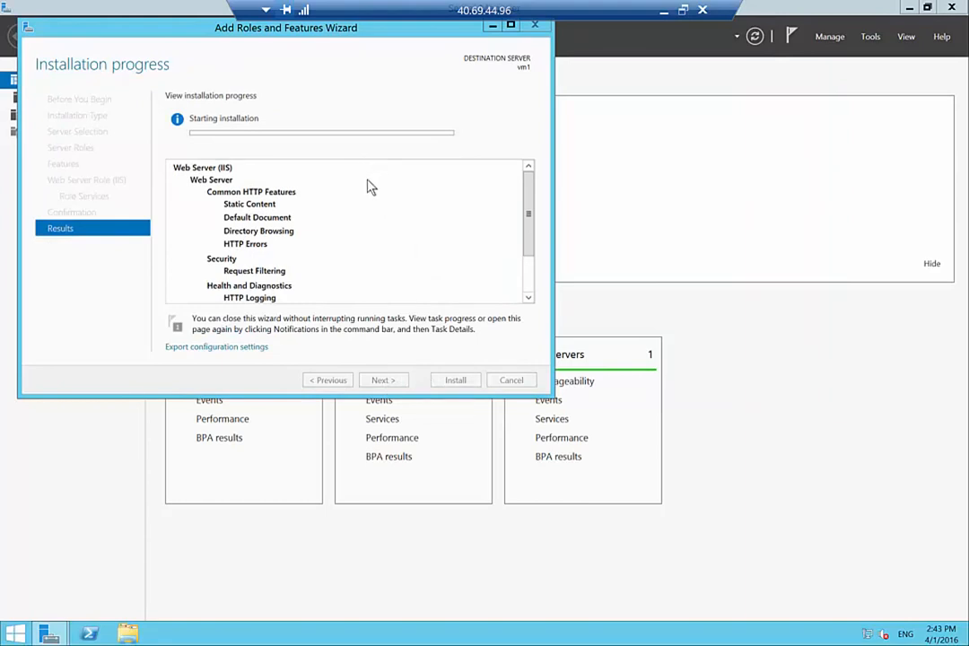
Minimize the vm1 session, switch to the VM0 remote session and close its finished Add Roles and Features Wizard
{"action": "left_click", "coordinate": [663, 13]}
{"action": "mouse_move", "coordinate": [628, 643]}
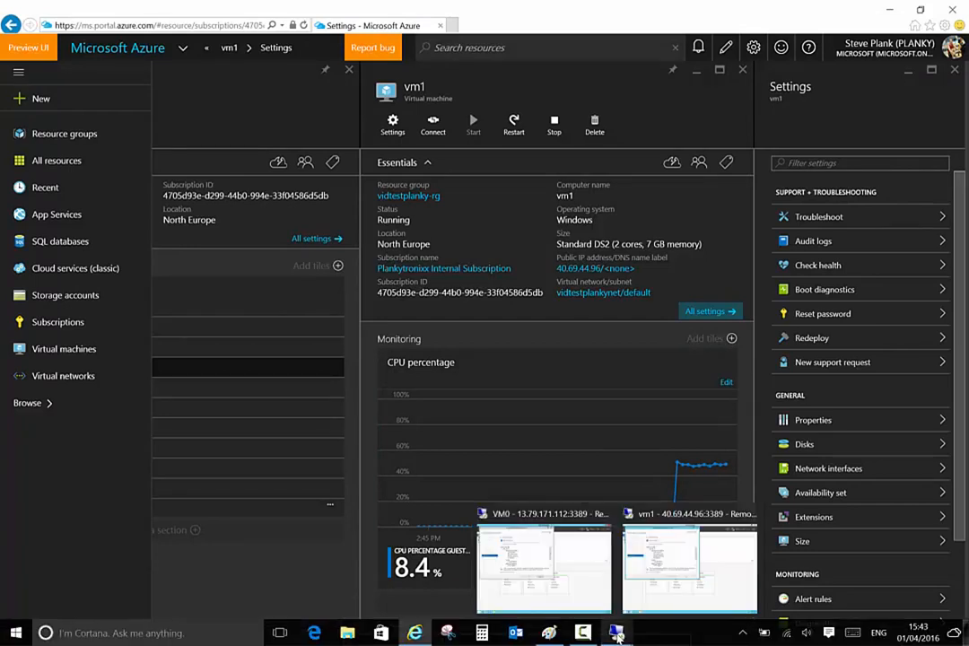
{"action": "left_click", "coordinate": [575, 534]}
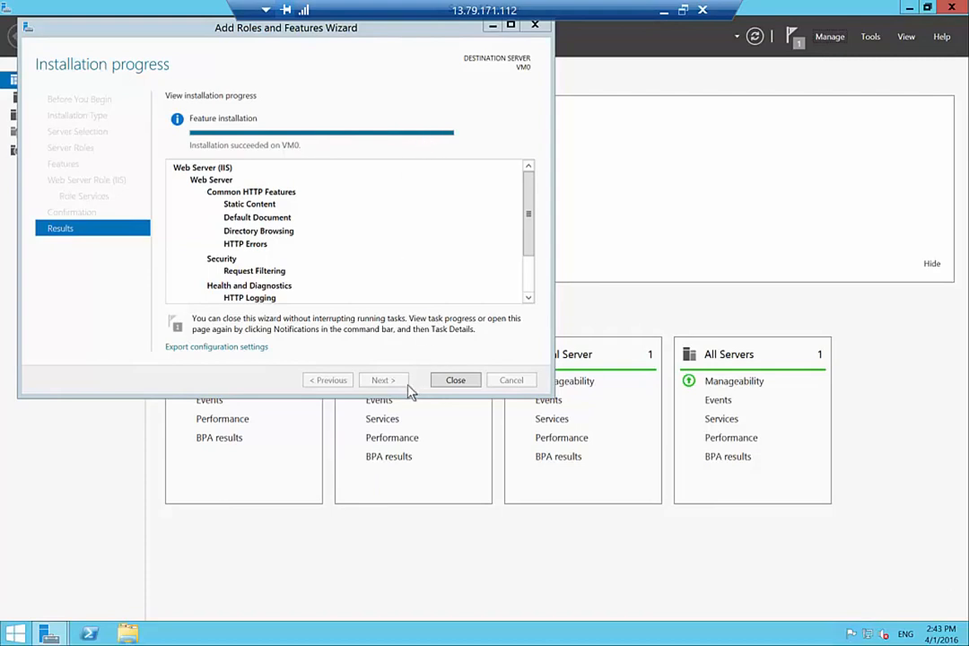
{"action": "left_click", "coordinate": [449, 385]}
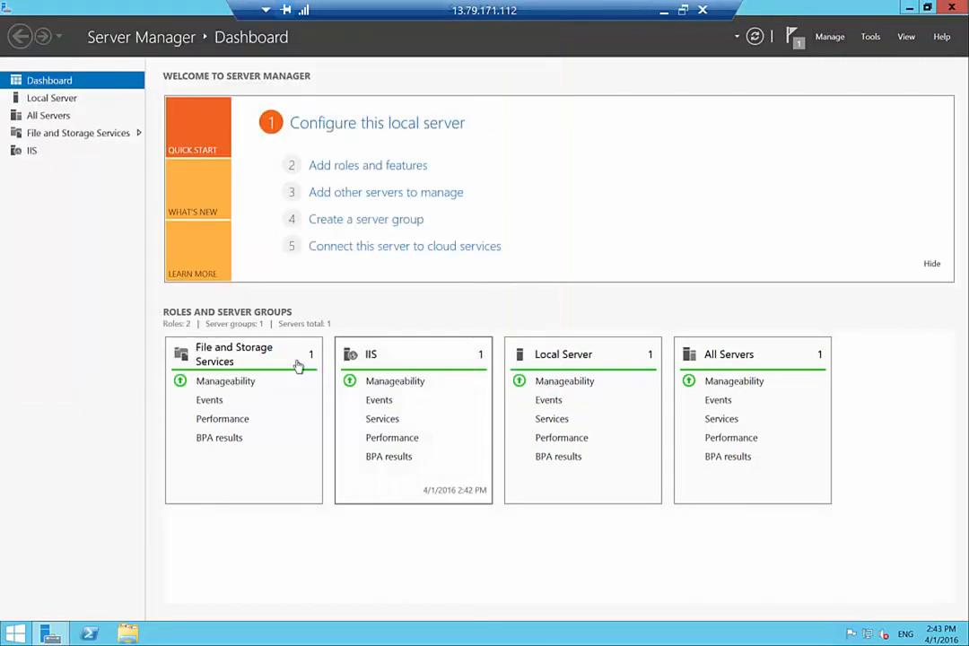
Browse to C:\inetpub\wwwroot on VM0 and open the iis-85 image for editing in Paint
{"action": "left_click", "coordinate": [127, 635]}
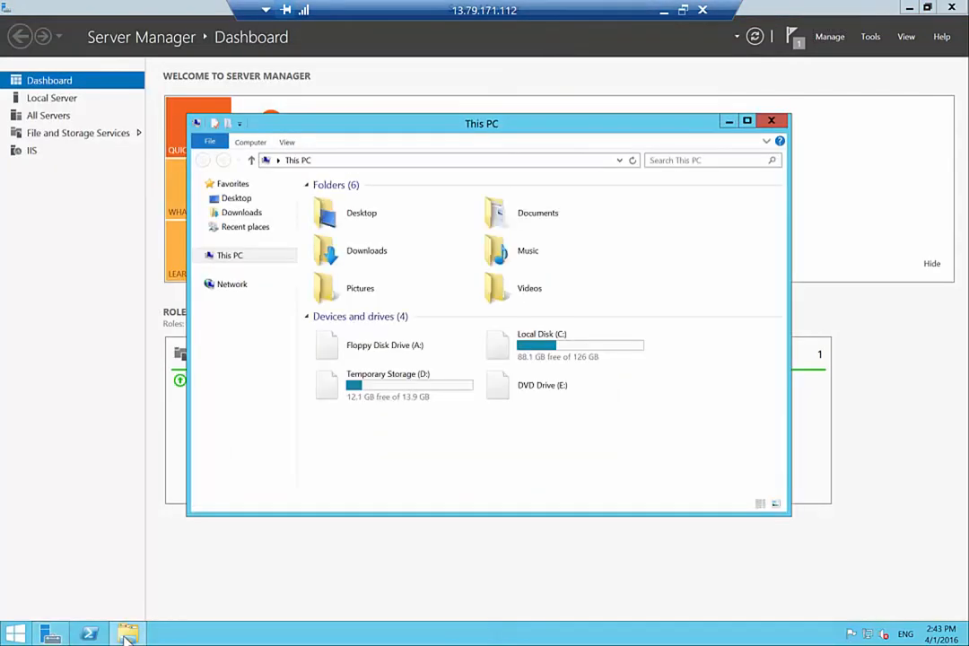
{"action": "double_click", "coordinate": [528, 350]}
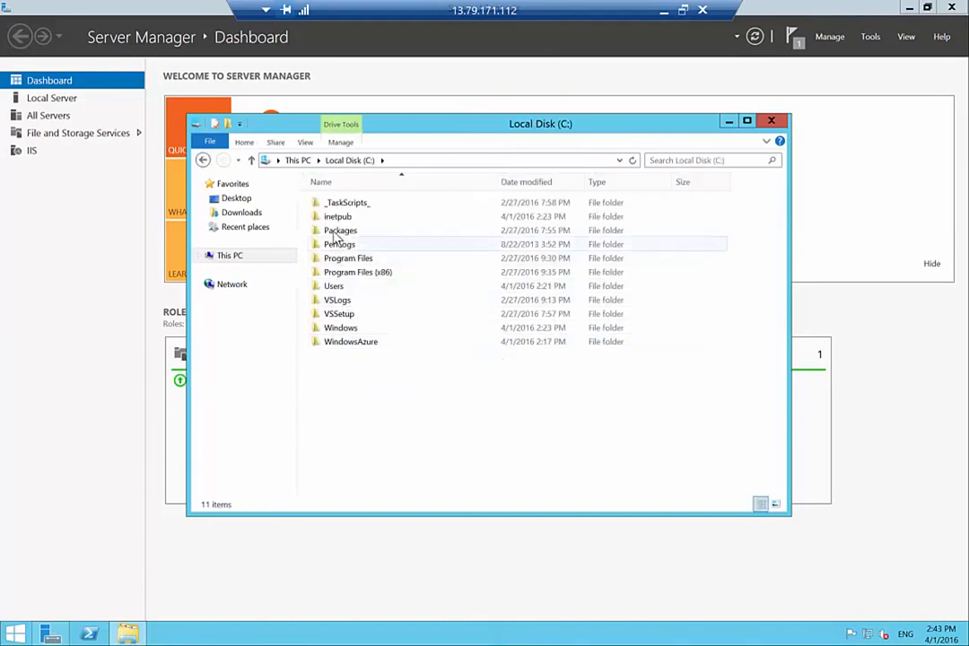
{"action": "double_click", "coordinate": [338, 217]}
{"action": "double_click", "coordinate": [339, 262]}
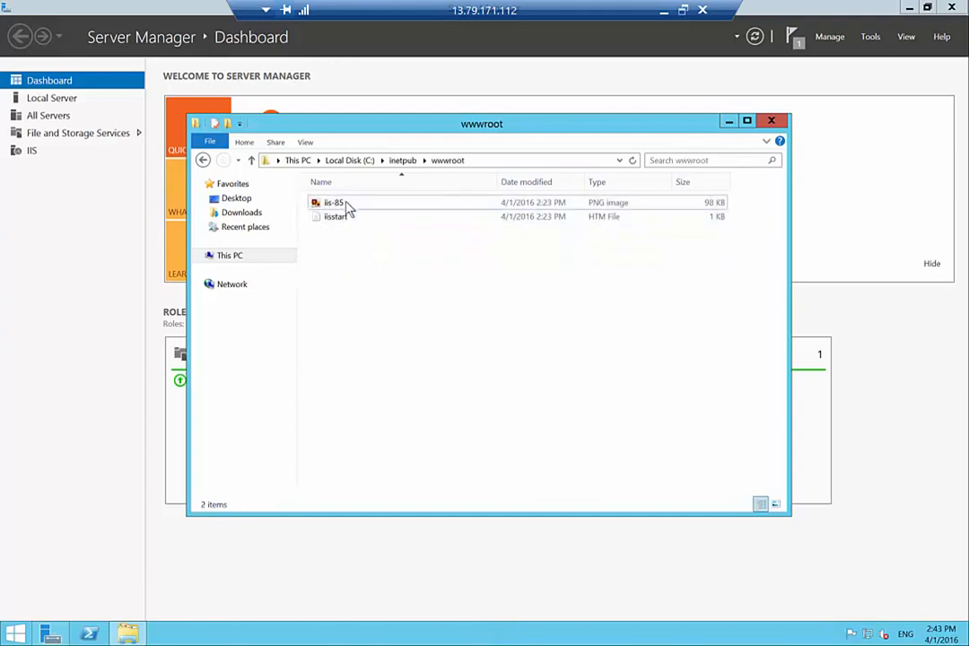
{"action": "right_click", "coordinate": [347, 207]}
{"action": "left_click", "coordinate": [293, 212]}
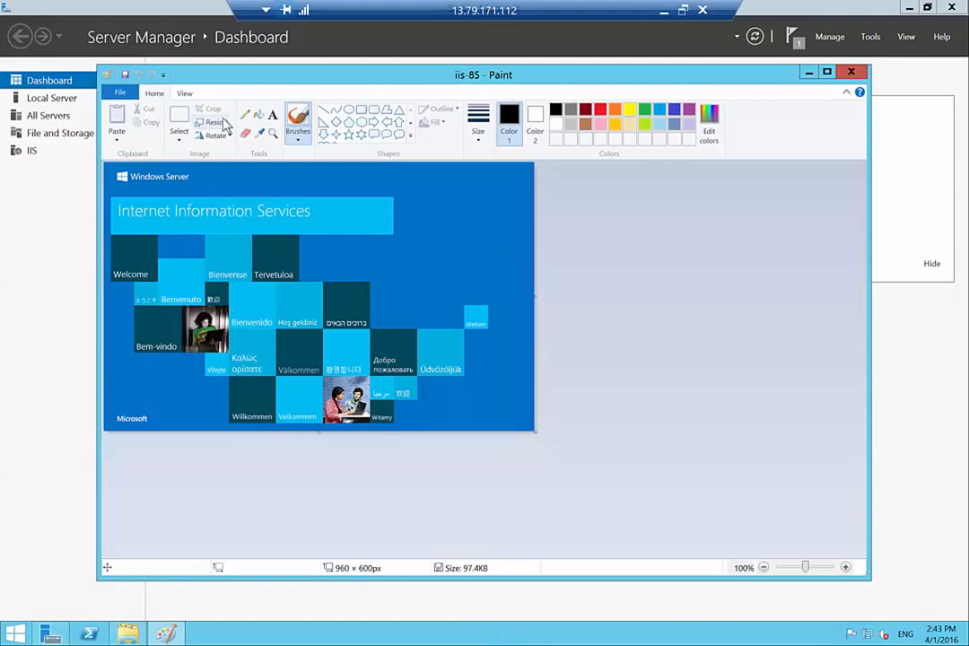
Handwrite VM0 in large white oil-brush strokes across the IIS welcome image, then close Paint and save the changes to iis-85.png
{"action": "left_click", "coordinate": [300, 122]}
{"action": "left_click", "coordinate": [556, 124]}
{"action": "left_click", "coordinate": [299, 142]}
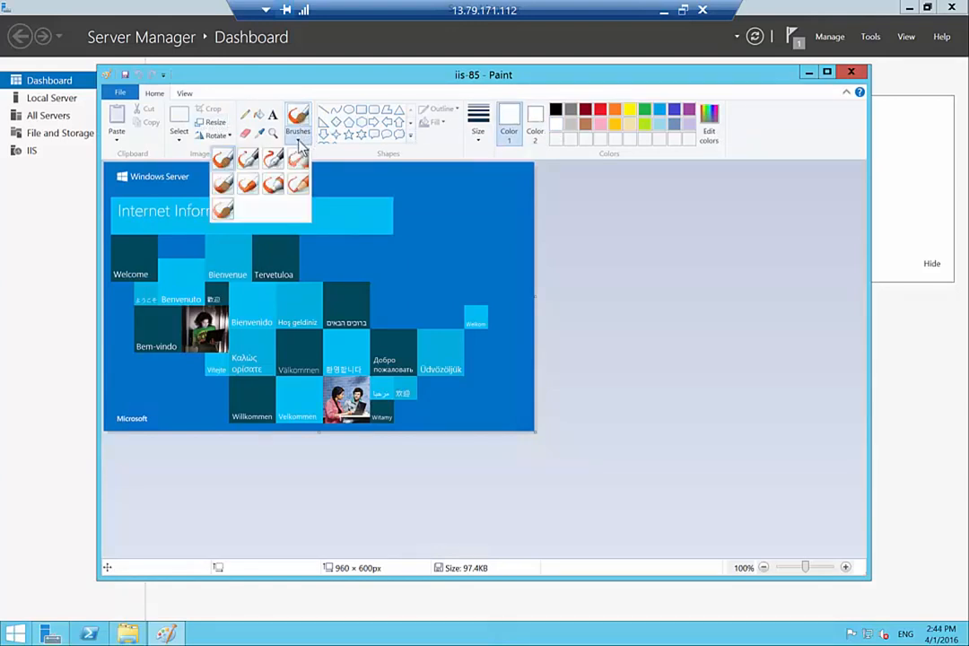
{"action": "left_click", "coordinate": [221, 184]}
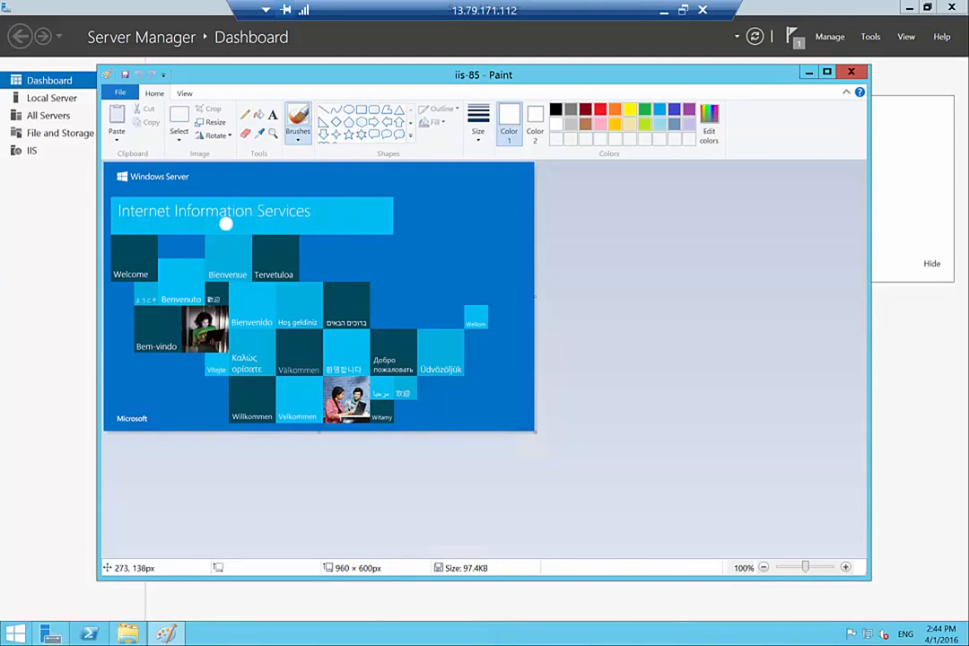
{"action": "mouse_move", "coordinate": [170, 262]}
{"action": "left_mouse_down"}
{"action": "mouse_move", "coordinate": [213, 356]}
{"action": "mouse_move", "coordinate": [248, 300]}
{"action": "left_mouse_up"}
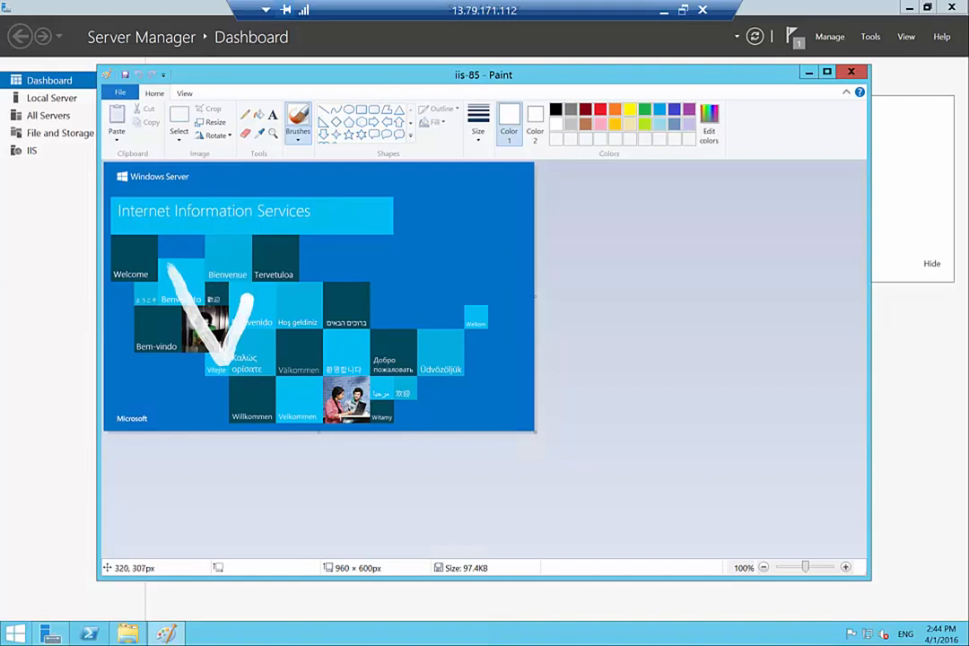
{"action": "mouse_move", "coordinate": [285, 349]}
{"action": "left_mouse_down"}
{"action": "mouse_move", "coordinate": [294, 258]}
{"action": "mouse_move", "coordinate": [328, 307]}
{"action": "mouse_move", "coordinate": [349, 266]}
{"action": "mouse_move", "coordinate": [366, 347]}
{"action": "left_mouse_up"}
{"action": "mouse_move", "coordinate": [420, 266]}
{"action": "left_mouse_down"}
{"action": "mouse_move", "coordinate": [471, 341]}
{"action": "mouse_move", "coordinate": [485, 285]}
{"action": "mouse_move", "coordinate": [477, 267]}
{"action": "mouse_move", "coordinate": [440, 269]}
{"action": "mouse_move", "coordinate": [433, 334]}
{"action": "left_mouse_up"}
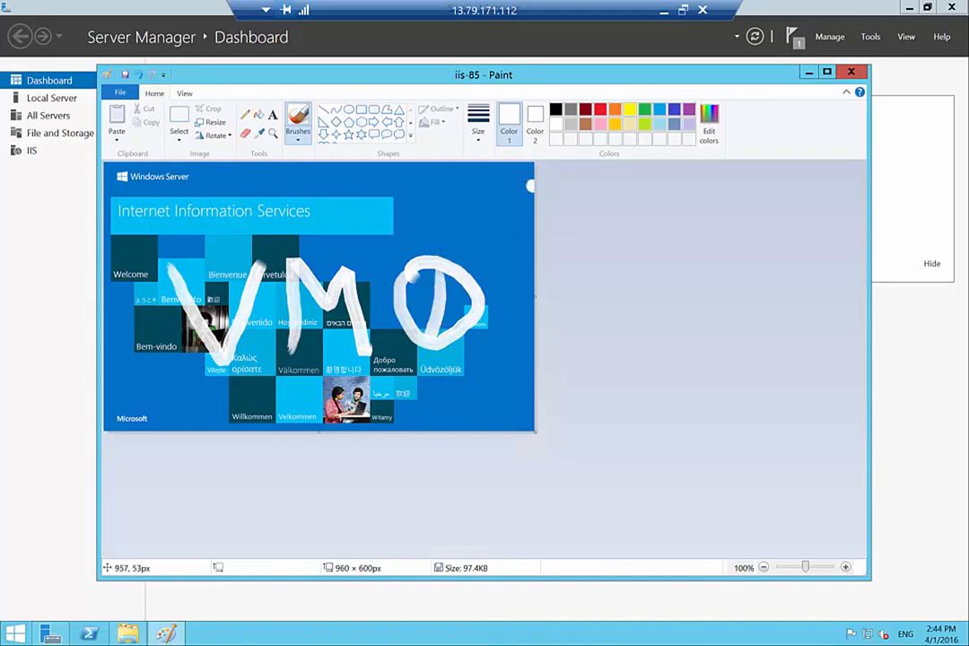
{"action": "left_click", "coordinate": [851, 72]}
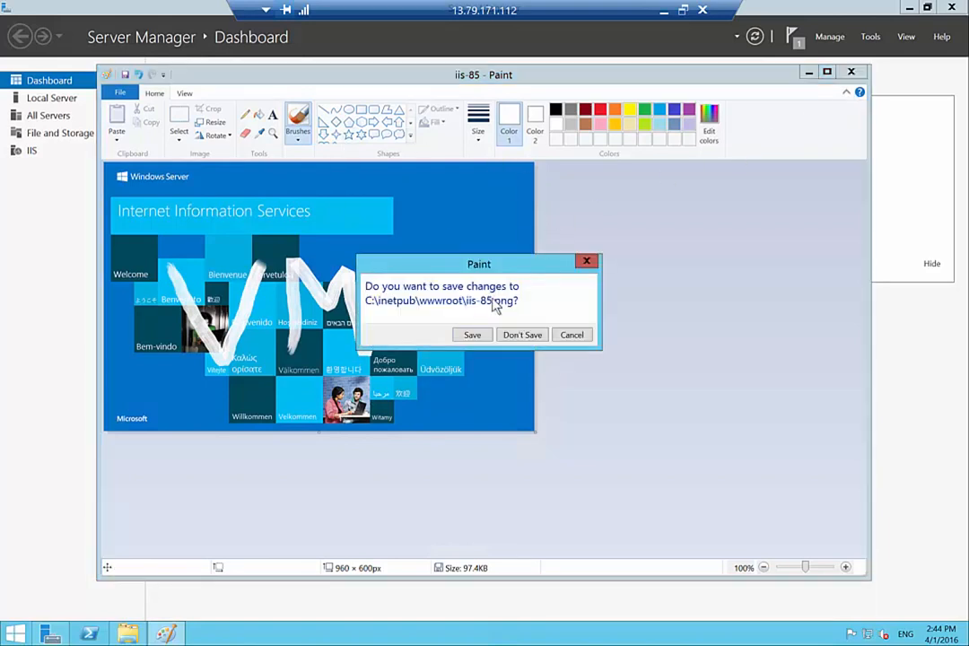
{"action": "left_click", "coordinate": [473, 335]}
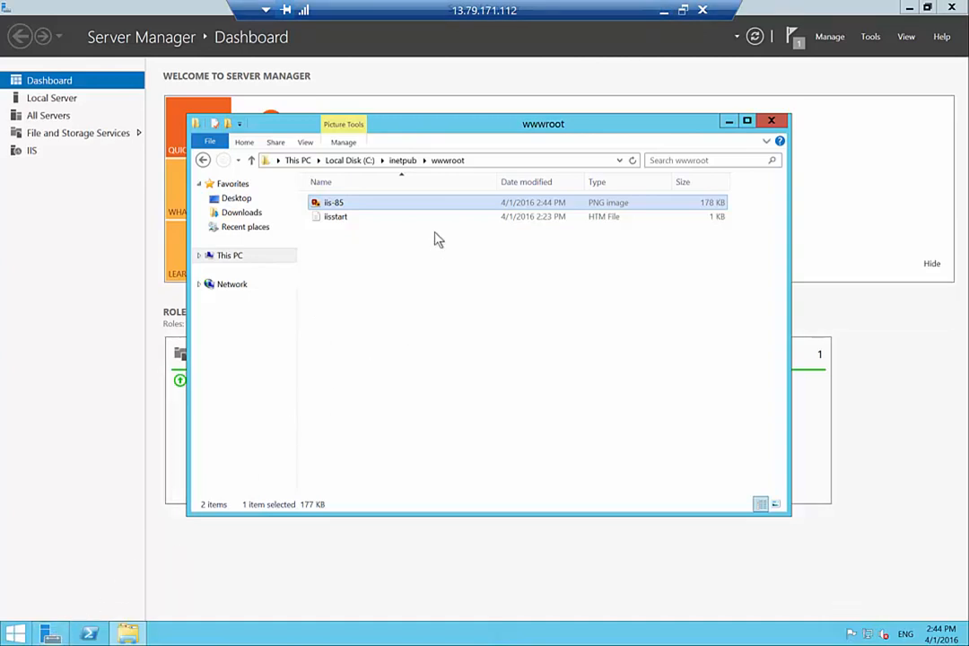
{"action": "left_click", "coordinate": [17, 634]}
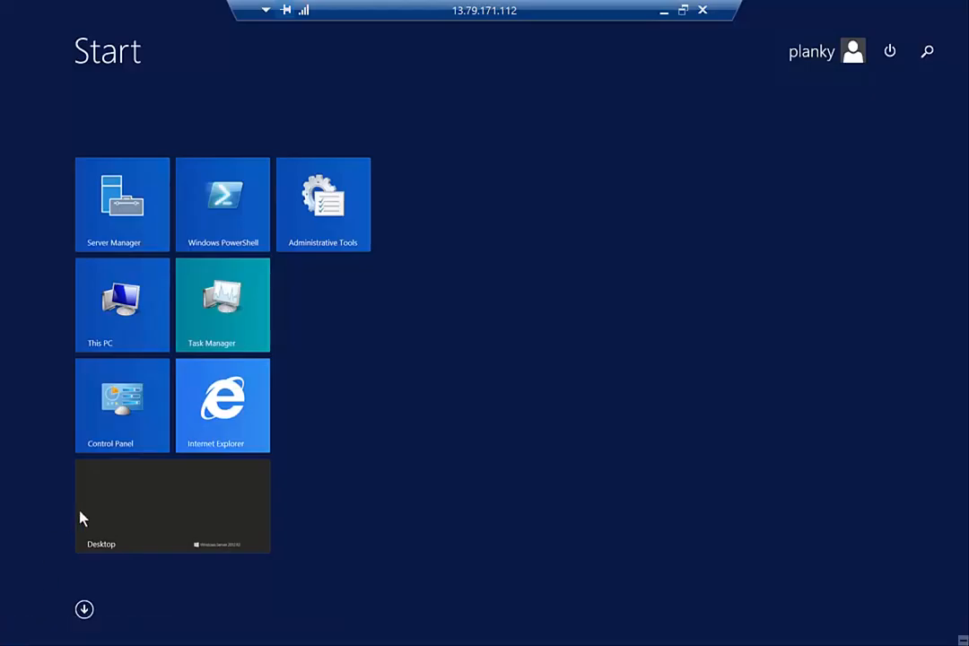
{"action": "left_click", "coordinate": [215, 422]}
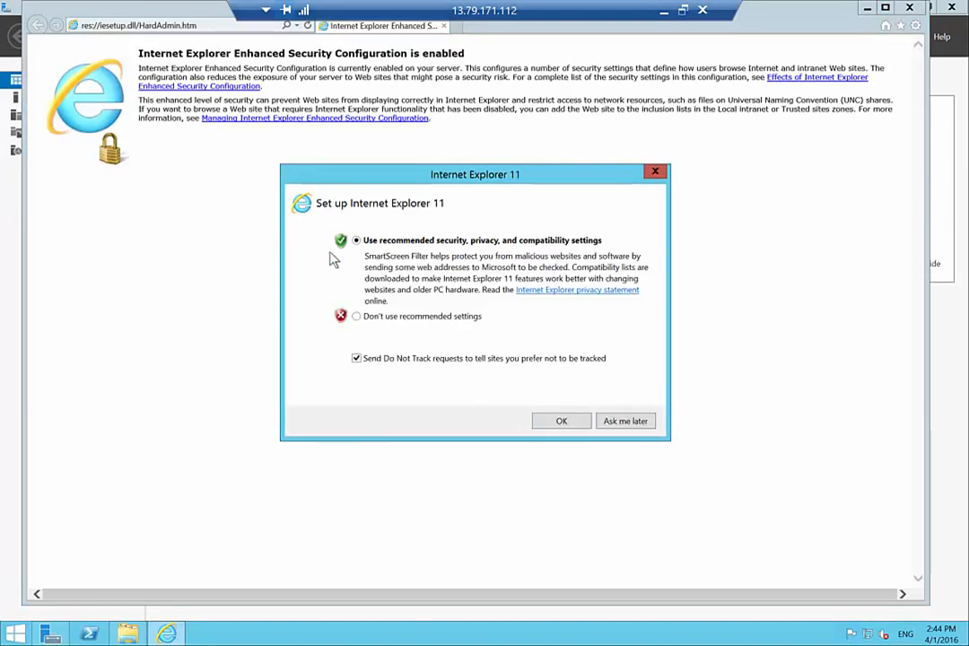
{"action": "left_click", "coordinate": [560, 421]}
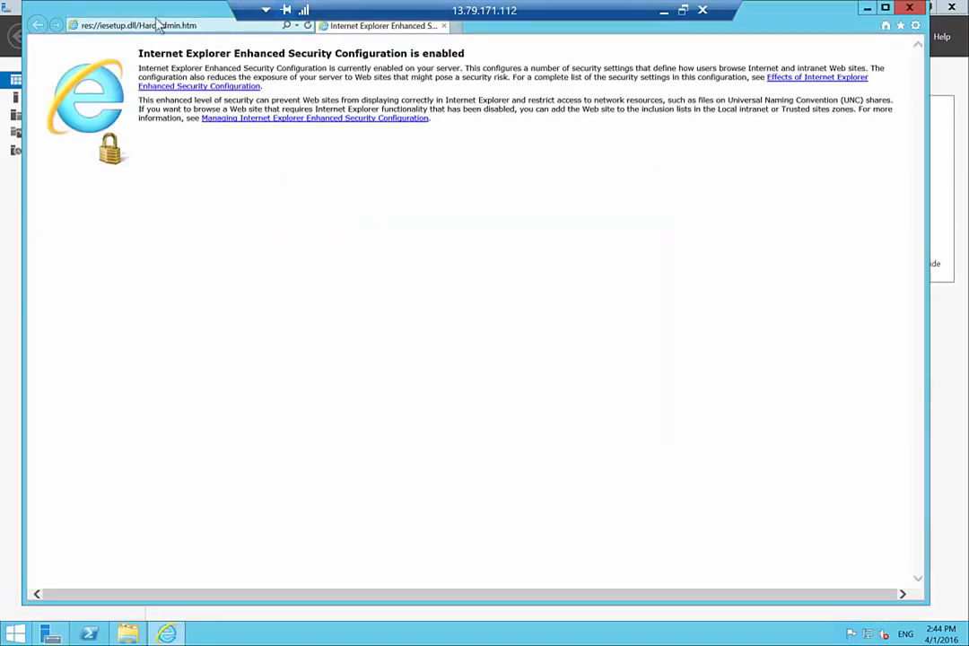
{"action": "left_click", "coordinate": [204, 27]}
{"action": "type", "text": "http://loc"}
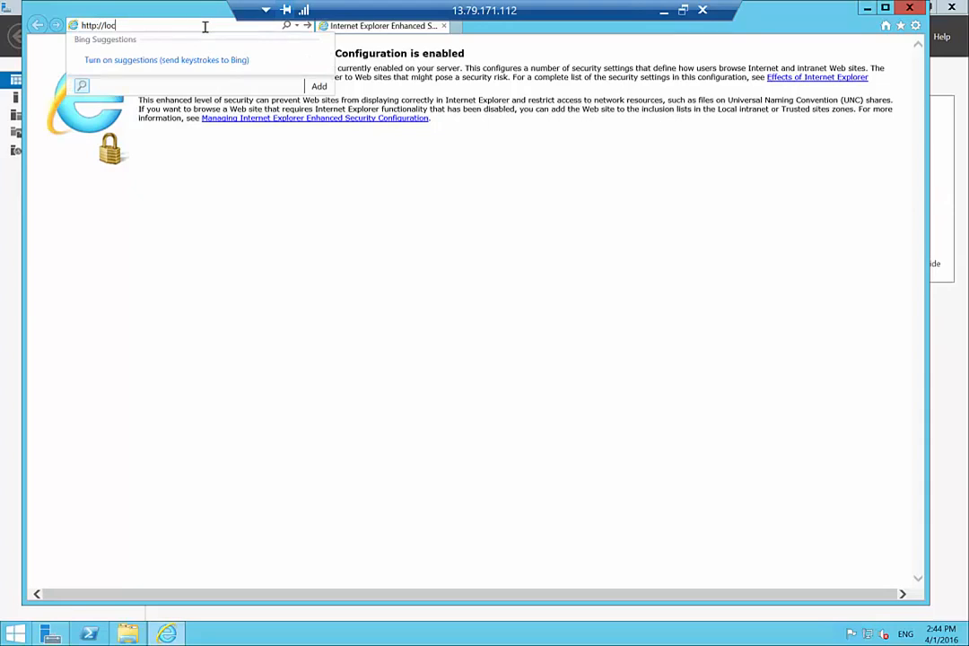
{"action": "type", "text": "alhost"}
{"action": "key", "text": "Return"}
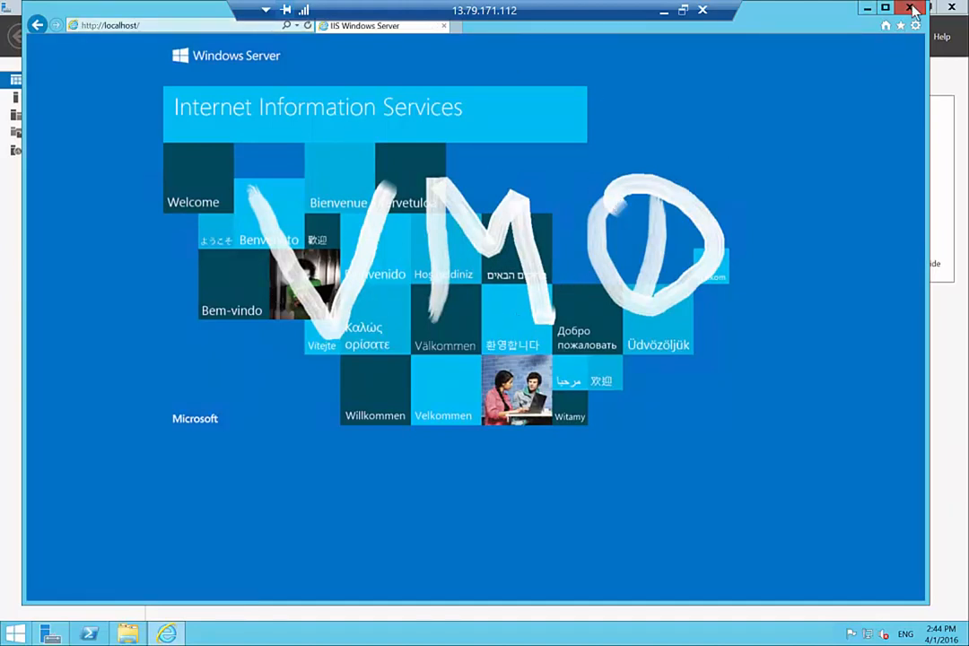
{"action": "key", "text": "alt+F4"}
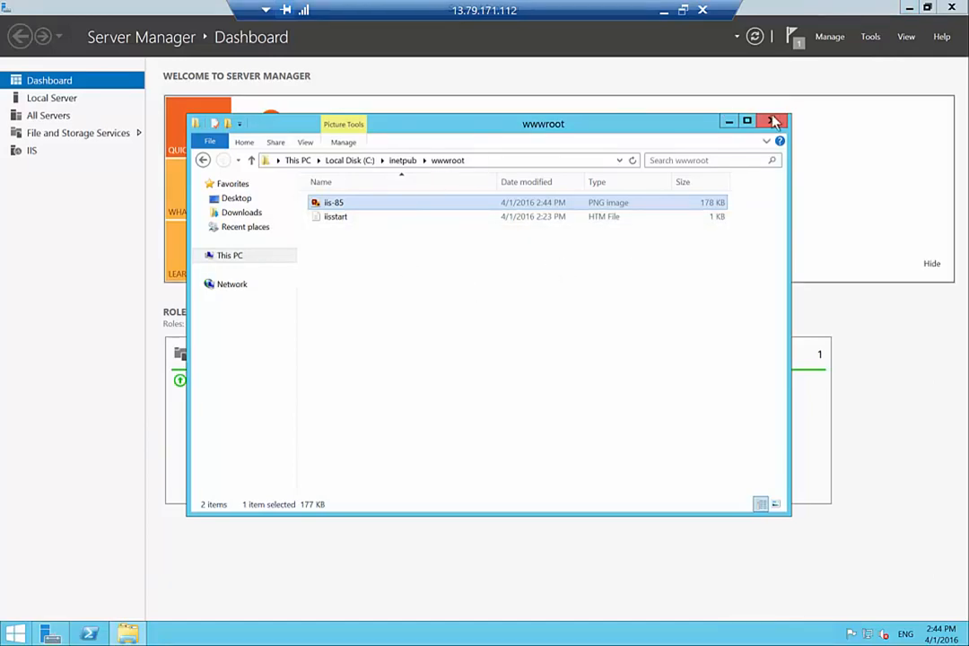
{"action": "left_click", "coordinate": [776, 120]}
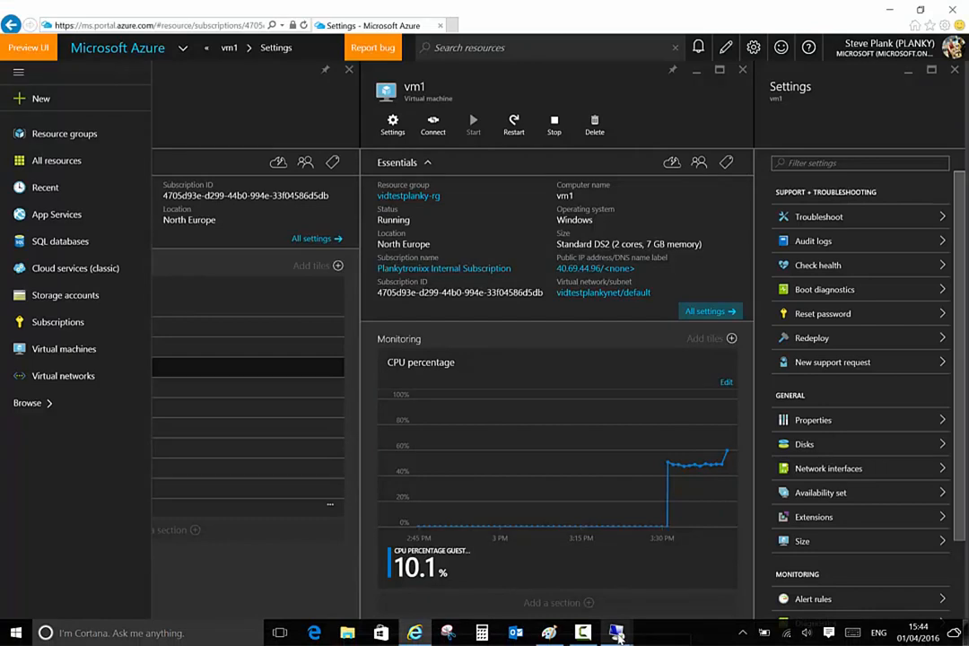
Switch to the vm1 remote session and close its finished Add Roles and Features Wizard
{"action": "mouse_move", "coordinate": [617, 634]}
{"action": "left_click", "coordinate": [669, 573]}
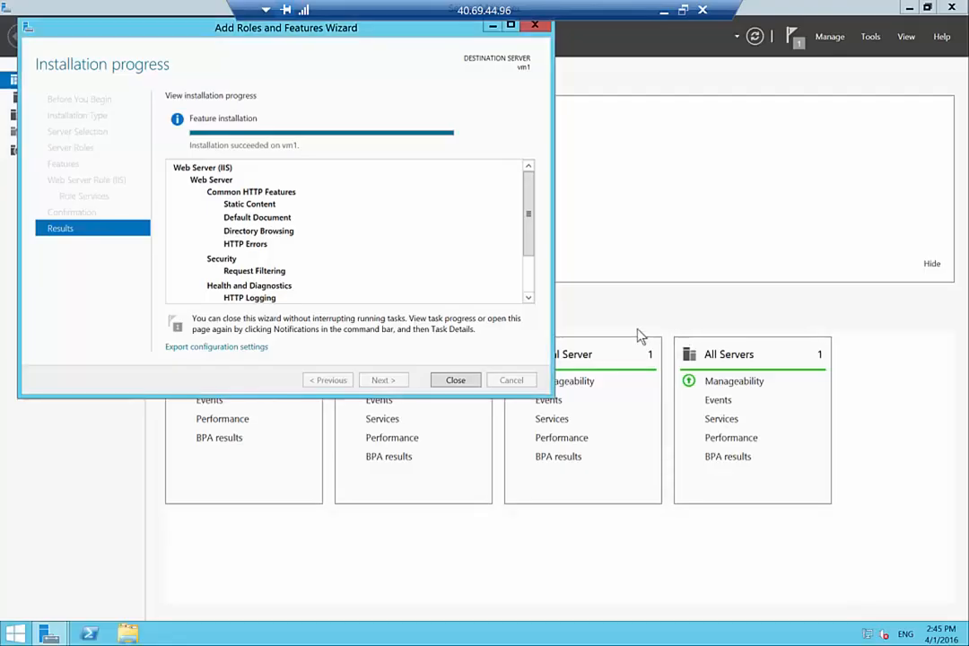
{"action": "left_click", "coordinate": [455, 379]}
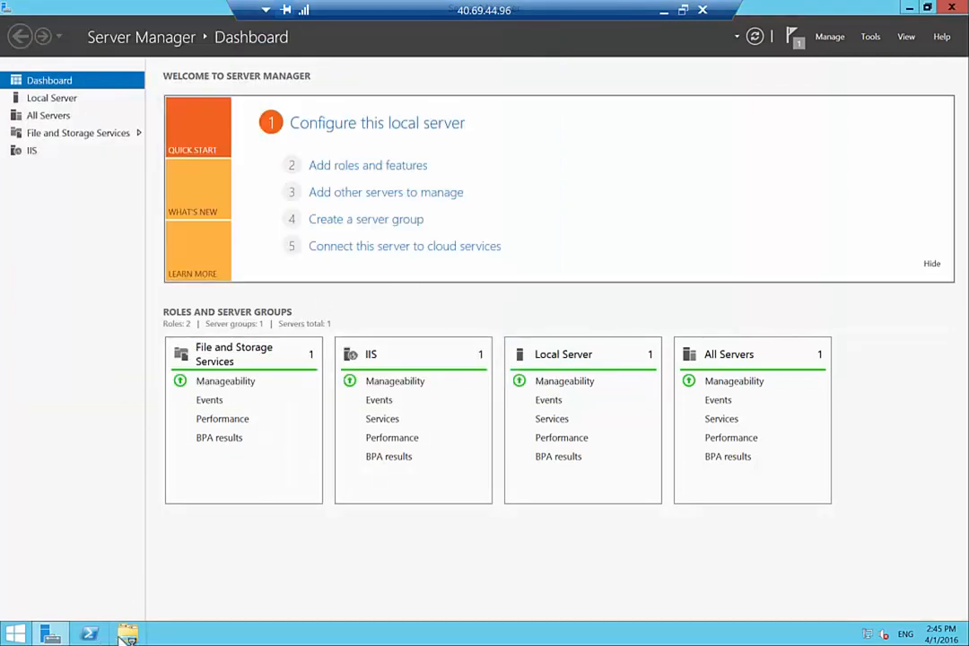
Browse to C:\inetpub\wwwroot on vm1 and open the iis-85 image for editing in Paint
{"action": "left_click", "coordinate": [132, 632]}
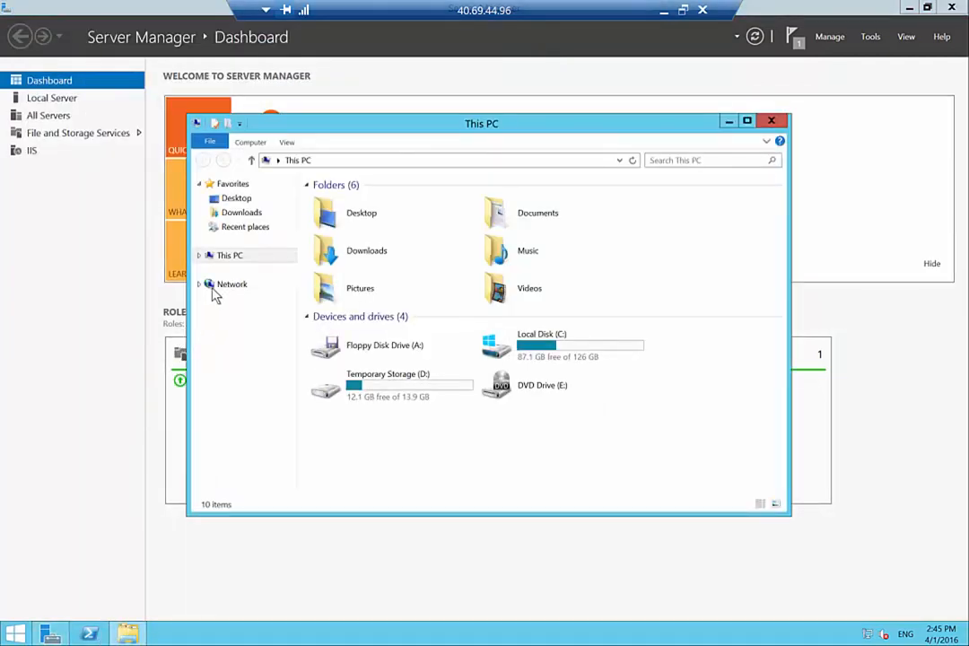
{"action": "double_click", "coordinate": [555, 345]}
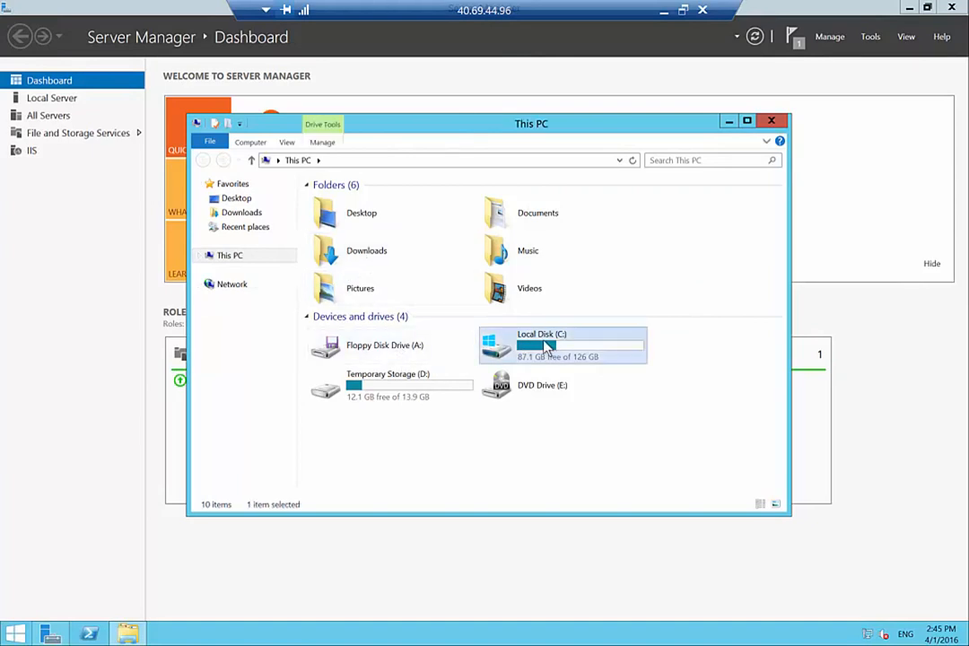
{"action": "double_click", "coordinate": [340, 218]}
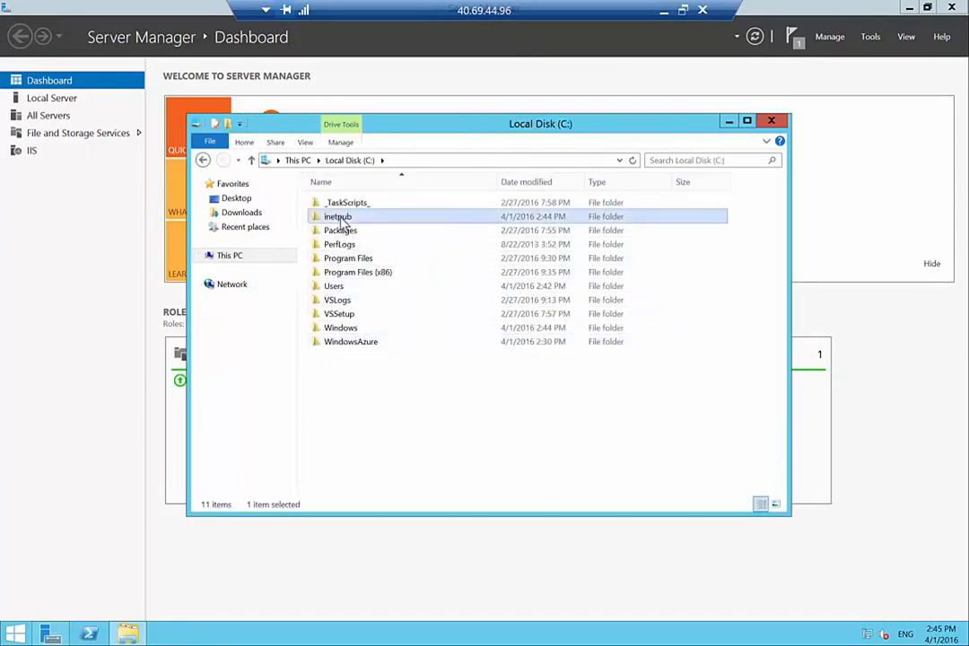
{"action": "double_click", "coordinate": [343, 258]}
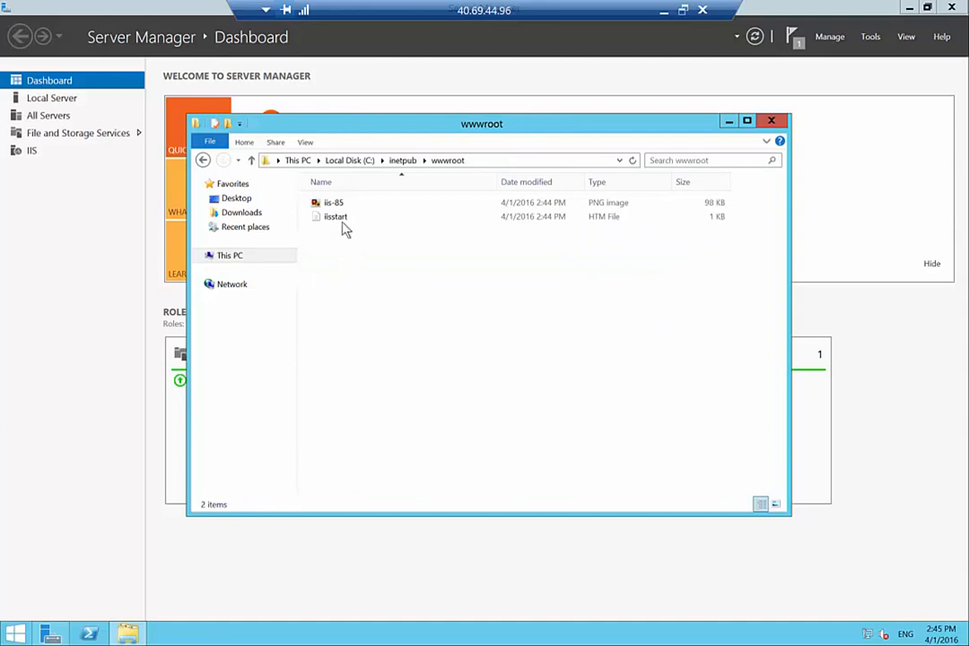
{"action": "right_click", "coordinate": [350, 206]}
{"action": "left_click", "coordinate": [278, 213]}
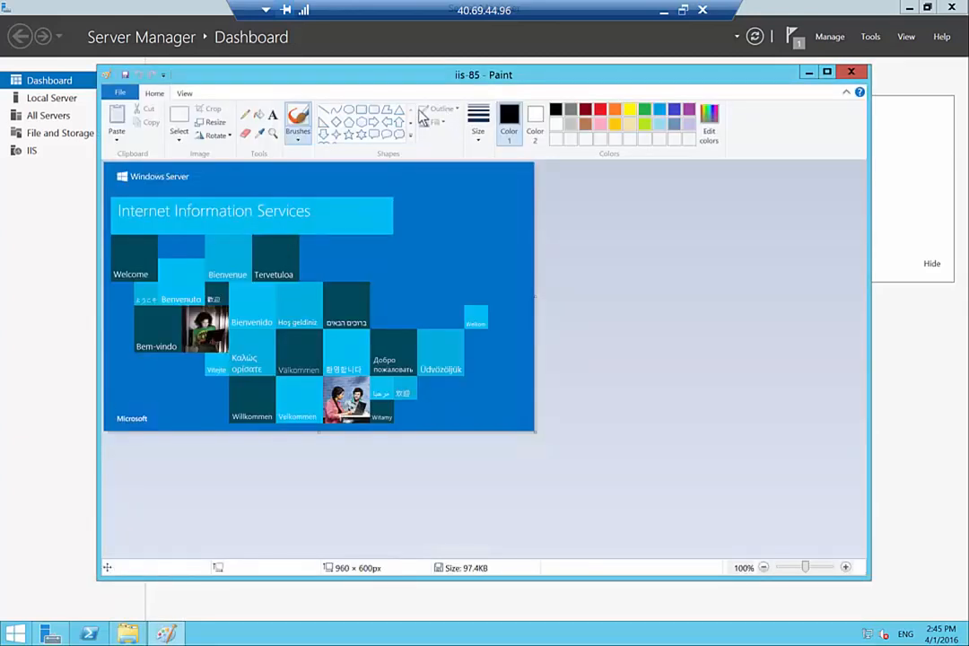
Handwrite VM1 in large white brush strokes across the IIS welcome image, then close Paint and save the changes to iis-85.png
{"action": "left_click", "coordinate": [298, 142]}
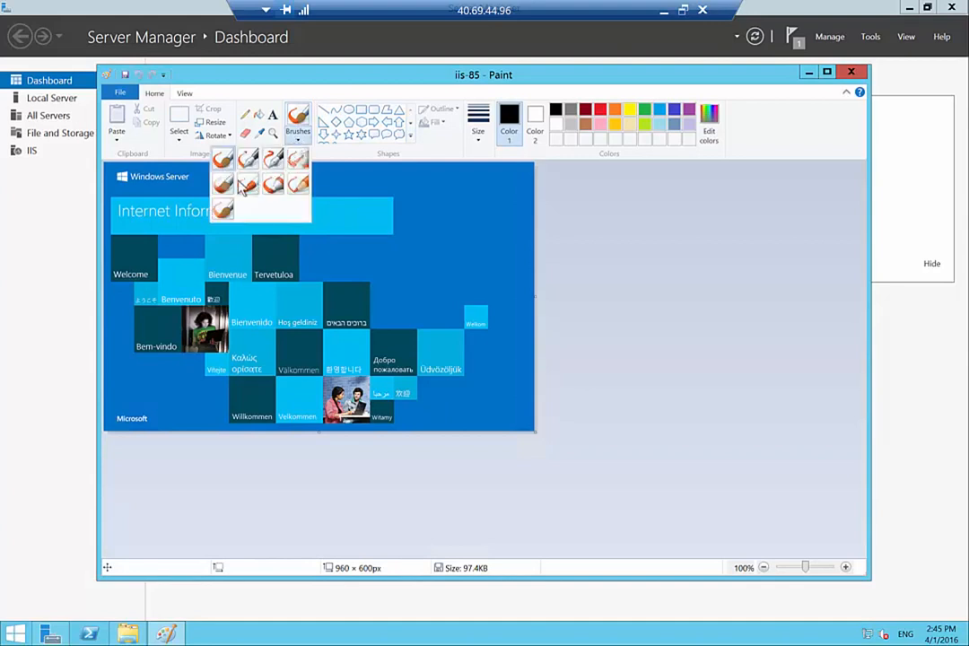
{"action": "left_click", "coordinate": [223, 159]}
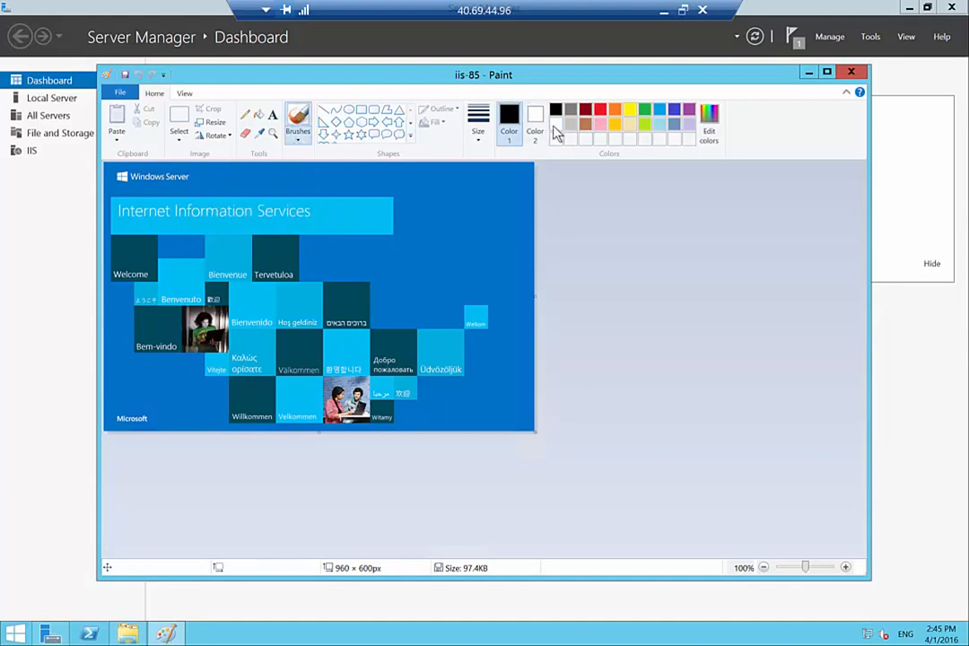
{"action": "left_click", "coordinate": [556, 125]}
{"action": "mouse_move", "coordinate": [144, 255]}
{"action": "left_mouse_down"}
{"action": "mouse_move", "coordinate": [209, 377]}
{"action": "mouse_move", "coordinate": [238, 265]}
{"action": "left_mouse_up"}
{"action": "mouse_move", "coordinate": [265, 381]}
{"action": "left_mouse_down"}
{"action": "mouse_move", "coordinate": [273, 262]}
{"action": "mouse_move", "coordinate": [319, 270]}
{"action": "mouse_move", "coordinate": [329, 370]}
{"action": "left_mouse_up"}
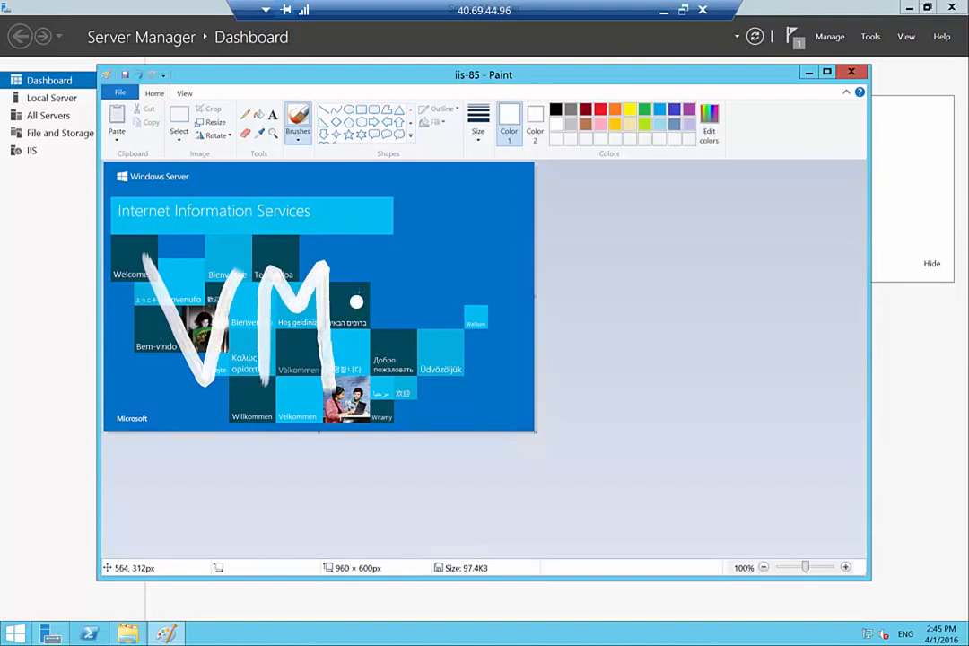
{"action": "mouse_move", "coordinate": [363, 285]}
{"action": "left_mouse_down"}
{"action": "mouse_move", "coordinate": [387, 264]}
{"action": "mouse_move", "coordinate": [403, 379]}
{"action": "mouse_move", "coordinate": [369, 389]}
{"action": "mouse_move", "coordinate": [426, 392]}
{"action": "left_mouse_up"}
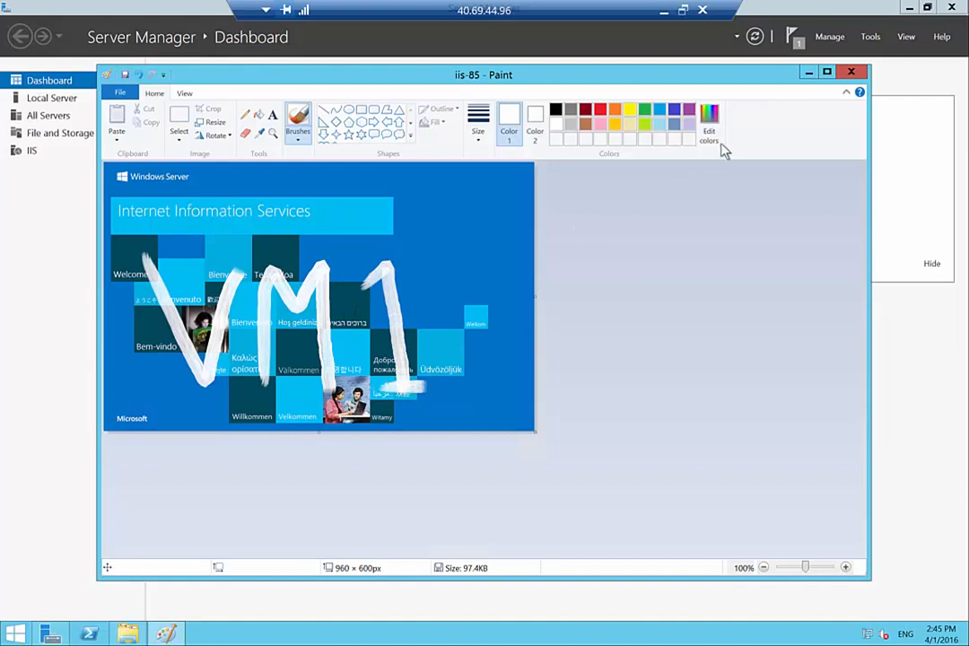
{"action": "left_click", "coordinate": [852, 71]}
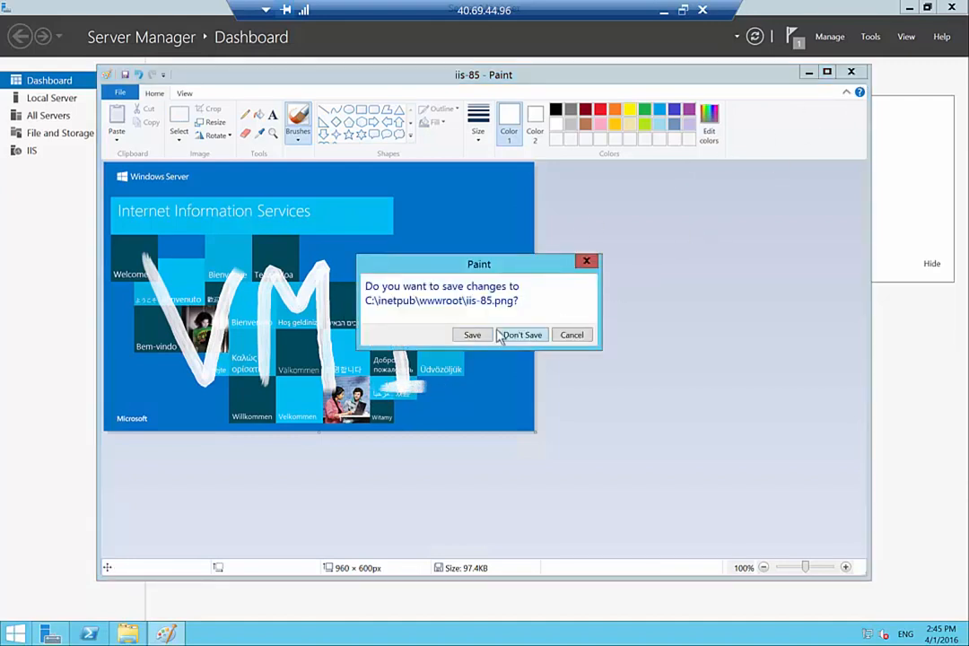
{"action": "left_click", "coordinate": [459, 335]}
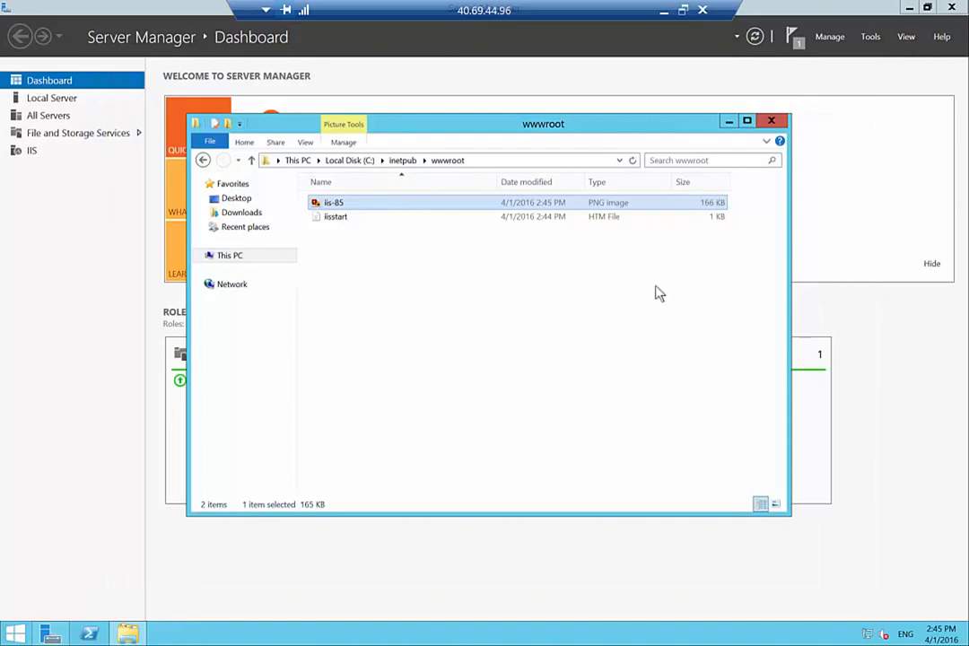
Close the wwwroot and Server Manager windows on vm1 and sign out of its remote session
{"action": "left_click", "coordinate": [771, 122]}
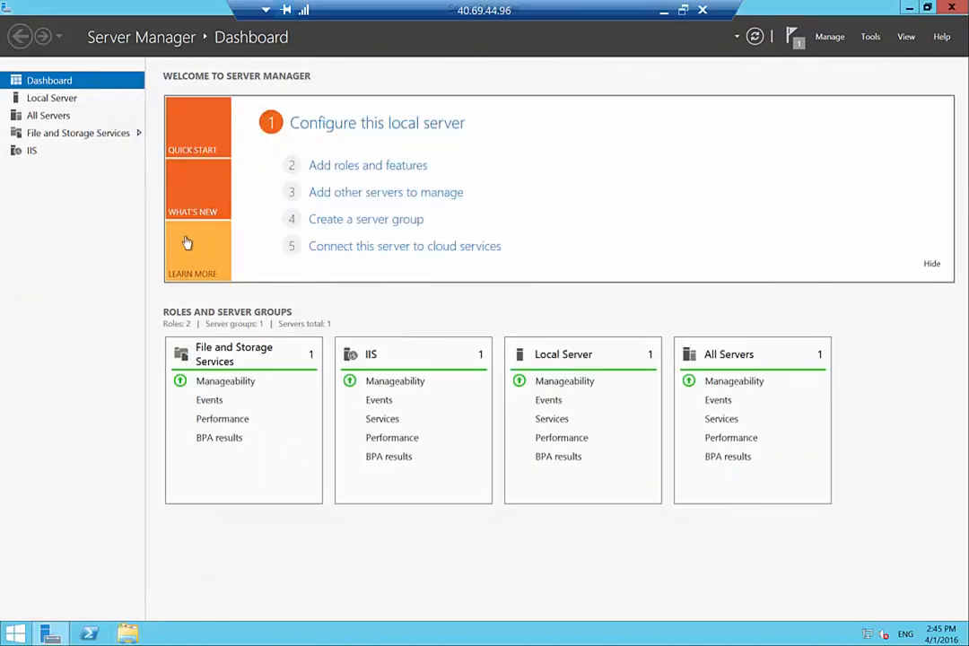
{"action": "left_click", "coordinate": [953, 8]}
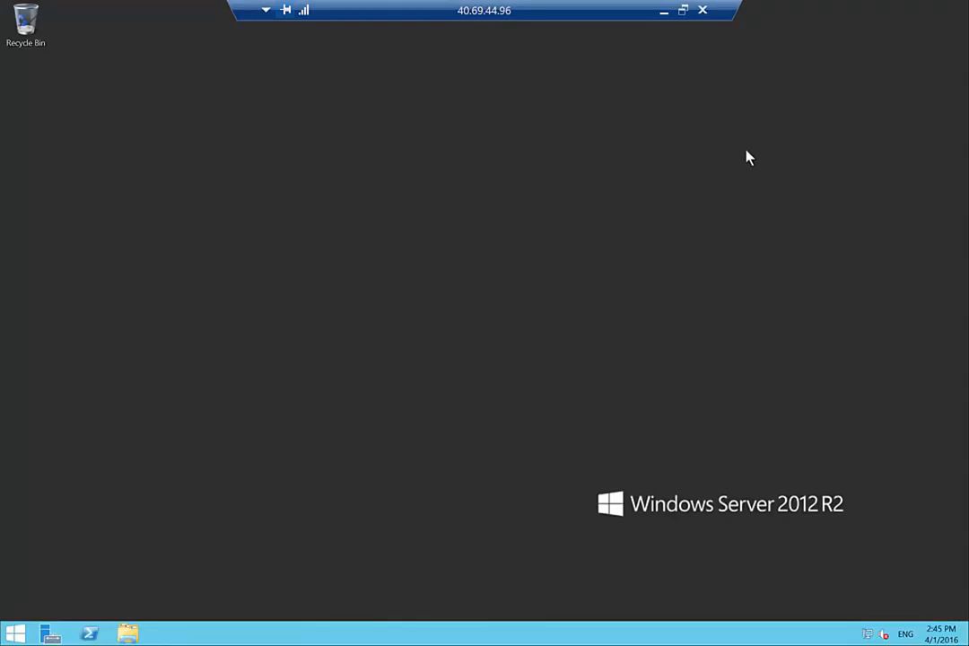
{"action": "left_click", "coordinate": [16, 637]}
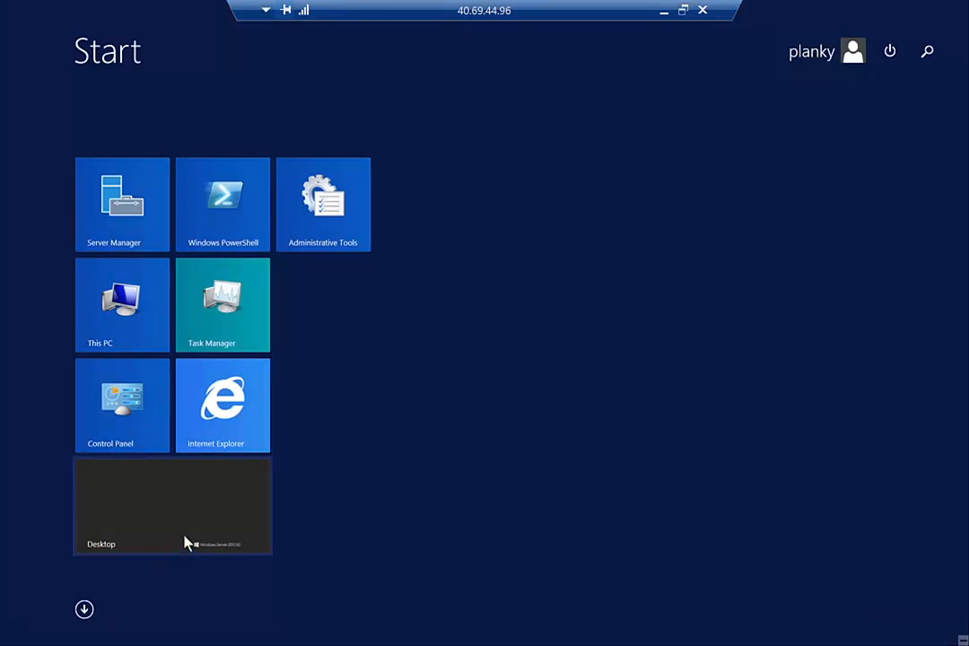
{"action": "left_click", "coordinate": [213, 522]}
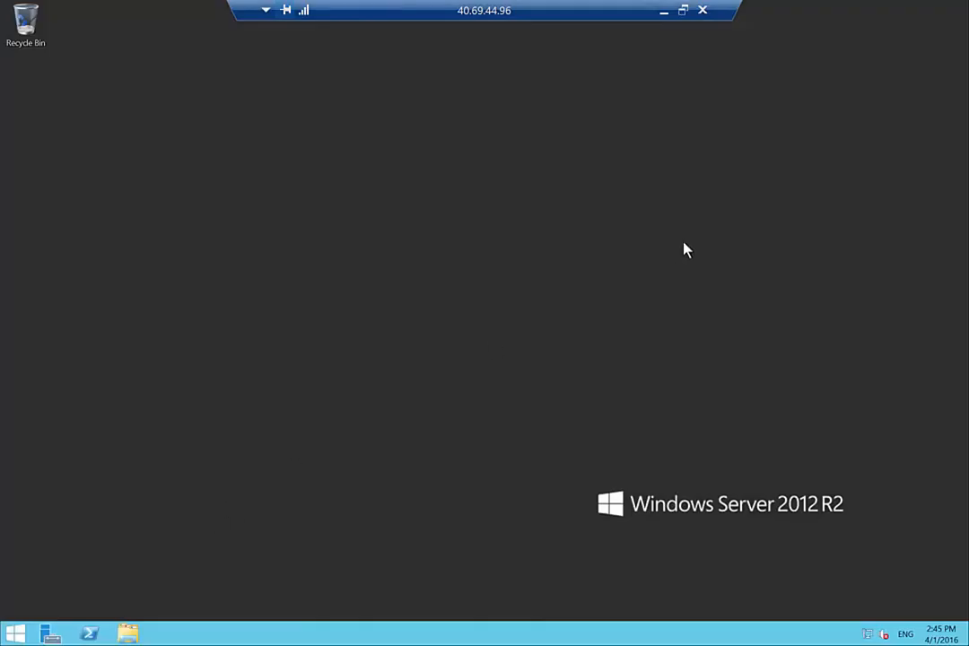
{"action": "left_click", "coordinate": [16, 638]}
{"action": "left_click", "coordinate": [853, 54]}
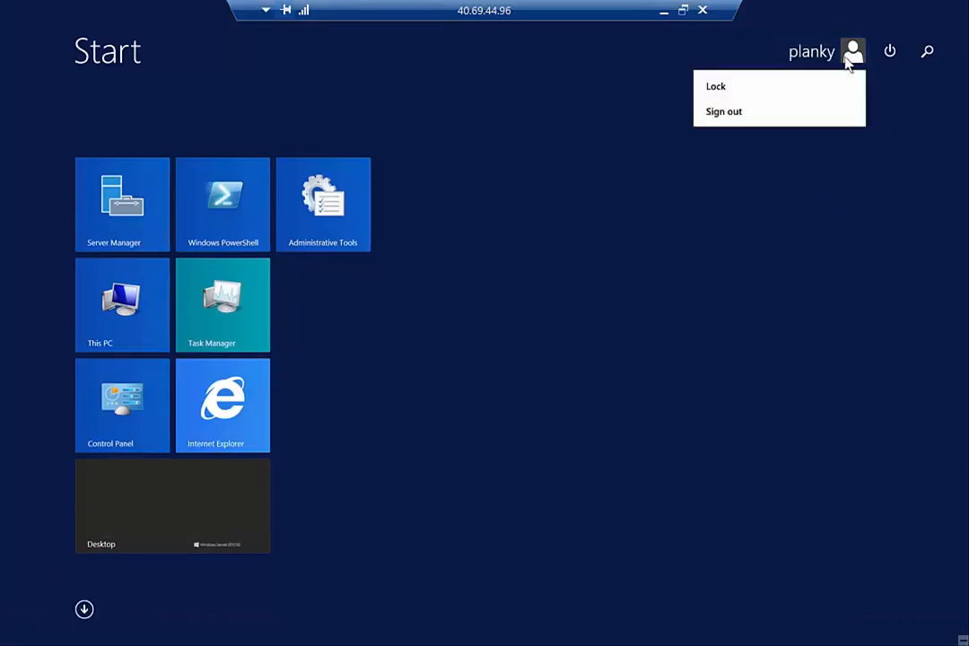
{"action": "left_click", "coordinate": [735, 114]}
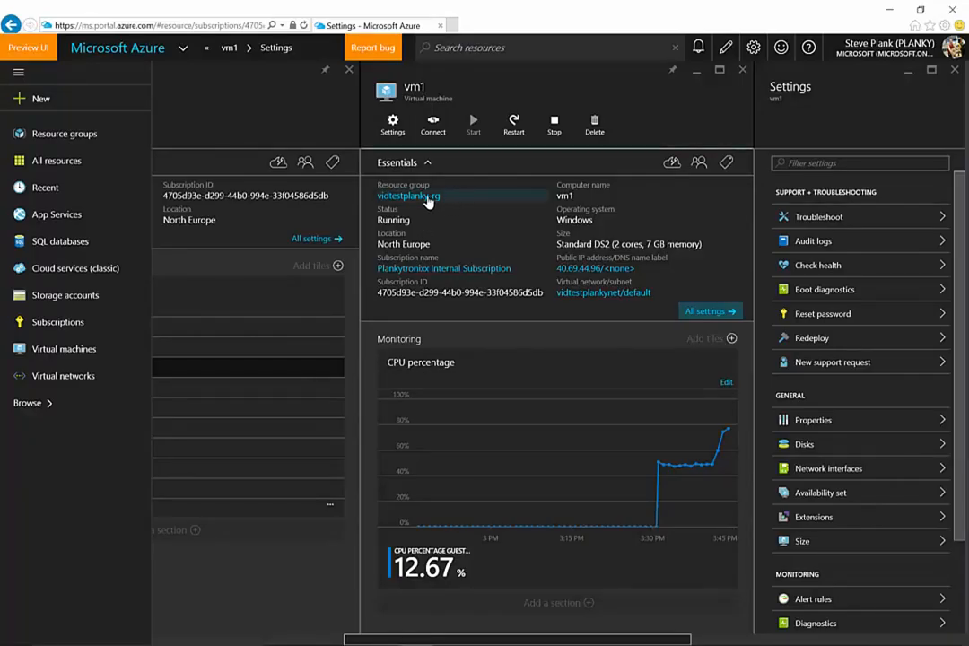
Switch to the architecture diagram in Paint and handwrite IIS in purple above both the VM0 and VM1 boxes
{"action": "mouse_move", "coordinate": [575, 639]}
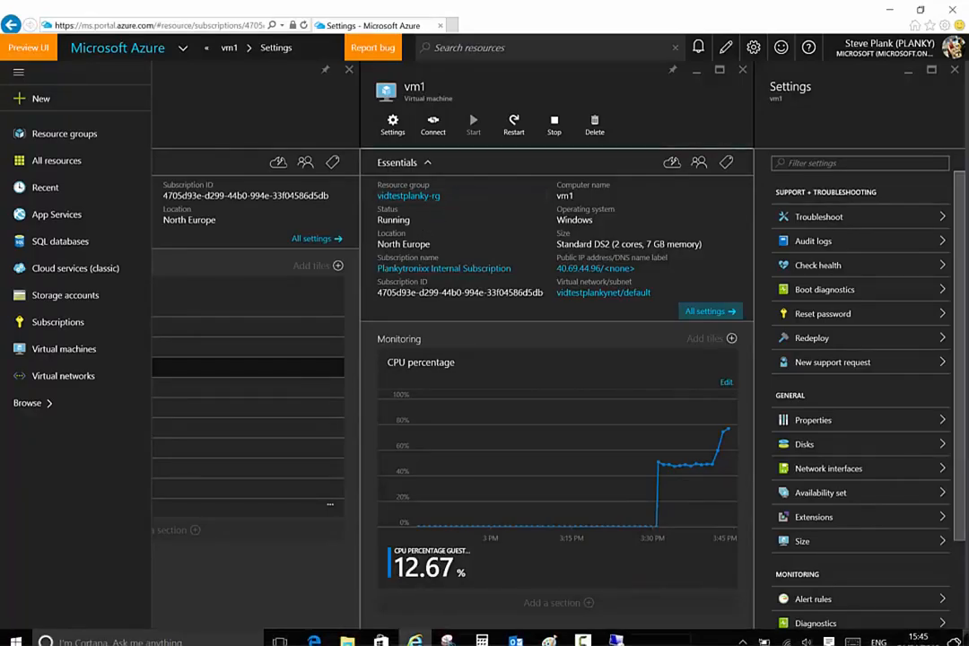
{"action": "left_click", "coordinate": [549, 633]}
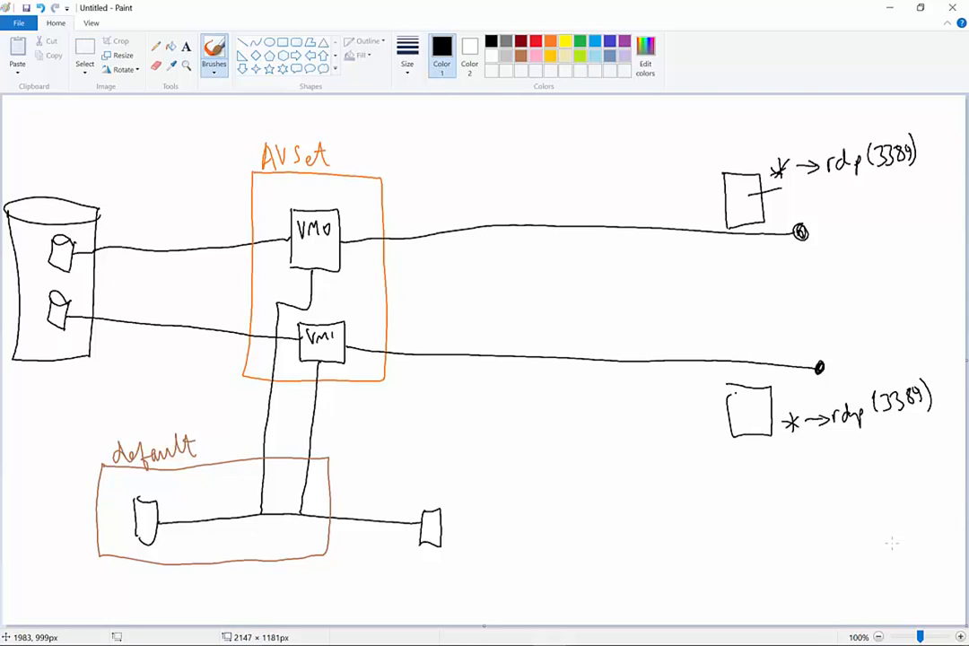
{"action": "left_click", "coordinate": [625, 41]}
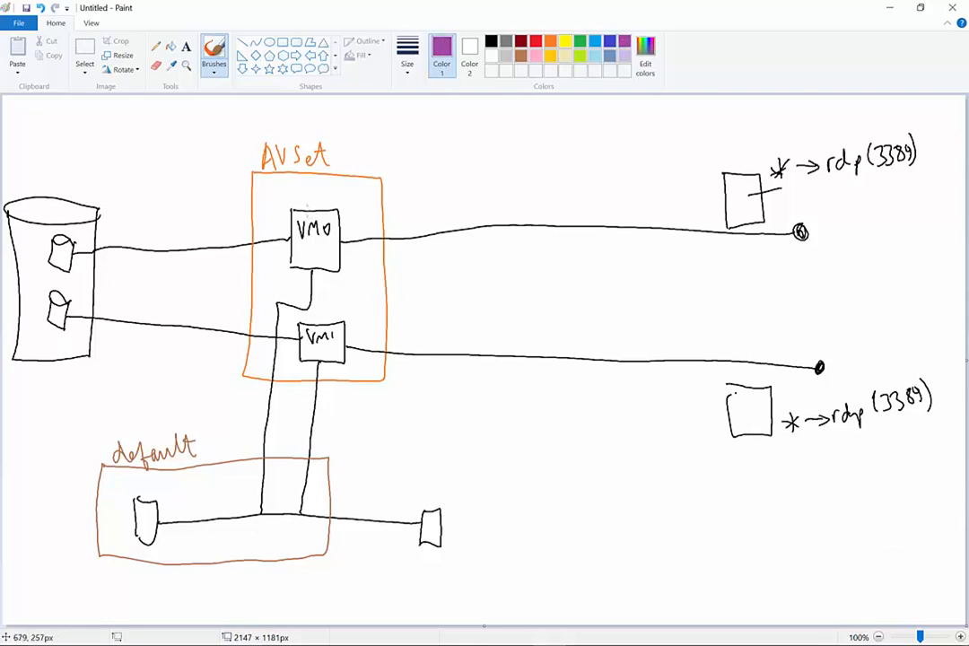
{"action": "mouse_move", "coordinate": [303, 199]}
{"action": "left_mouse_down"}
{"action": "mouse_move", "coordinate": [302, 216]}
{"action": "mouse_move", "coordinate": [316, 215]}
{"action": "left_mouse_up"}
{"action": "mouse_move", "coordinate": [314, 311]}
{"action": "left_mouse_down"}
{"action": "mouse_move", "coordinate": [314, 323]}
{"action": "mouse_move", "coordinate": [330, 322]}
{"action": "left_mouse_up"}
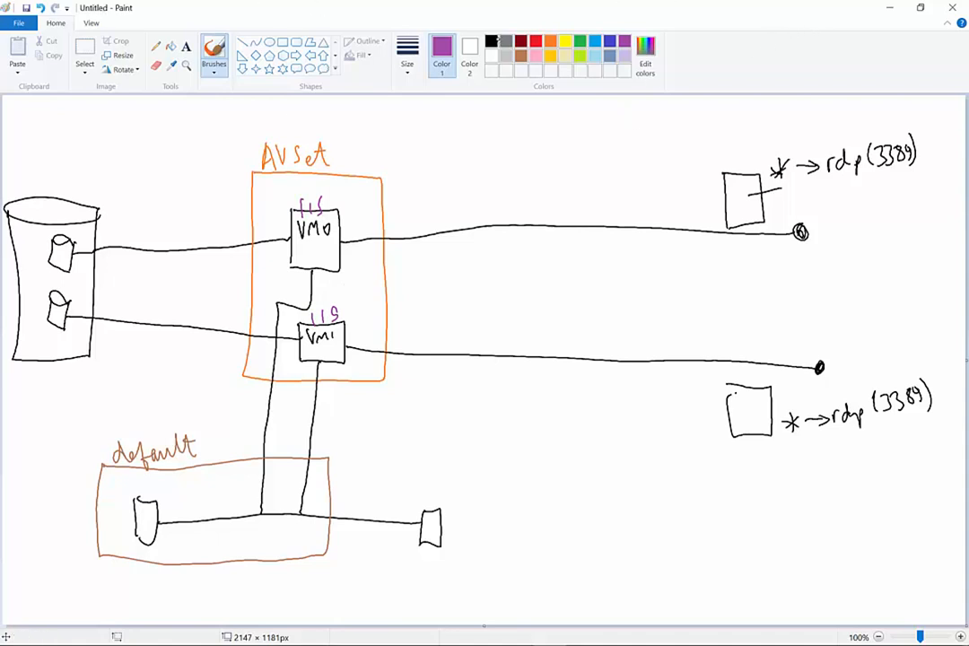
Draw a black endpoint with a line between the two existing endpoints, and a green load-balancer circle with an arrow and a connecting line towards the VMs
{"action": "left_click", "coordinate": [492, 41]}
{"action": "left_click_drag", "start_coordinate": [802, 288], "coordinate": [800, 295]}
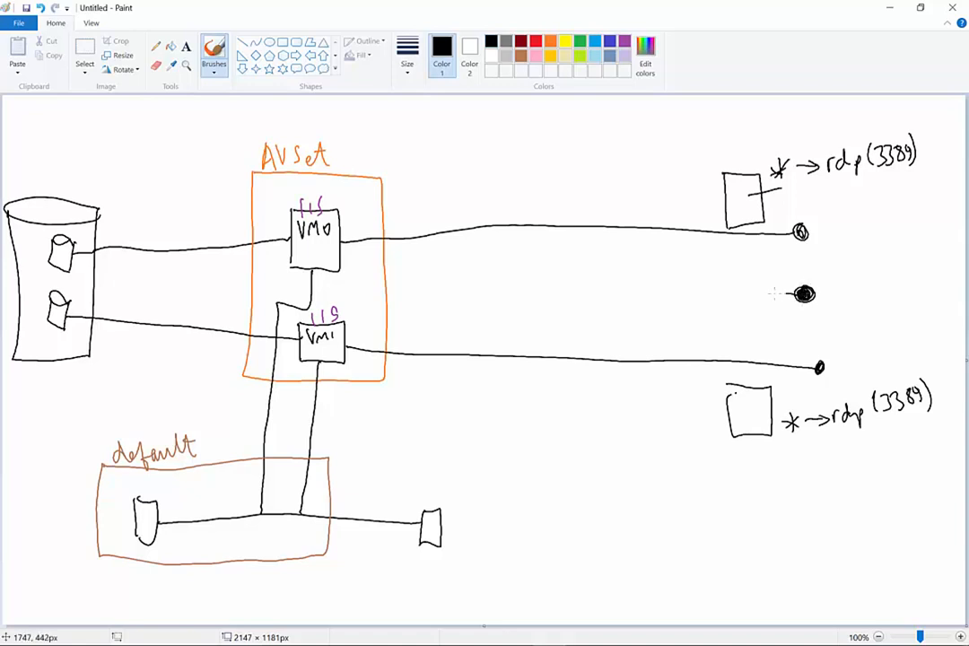
{"action": "left_click_drag", "start_coordinate": [776, 293], "coordinate": [716, 292]}
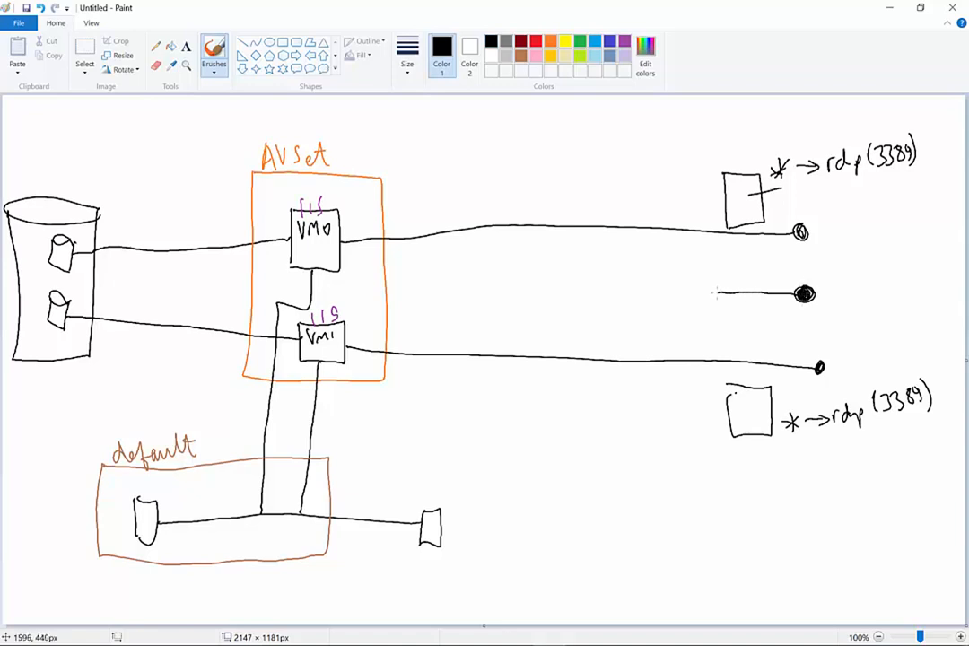
{"action": "left_click", "coordinate": [580, 41]}
{"action": "mouse_move", "coordinate": [679, 271]}
{"action": "left_mouse_down"}
{"action": "mouse_move", "coordinate": [705, 316]}
{"action": "mouse_move", "coordinate": [684, 285]}
{"action": "left_mouse_up"}
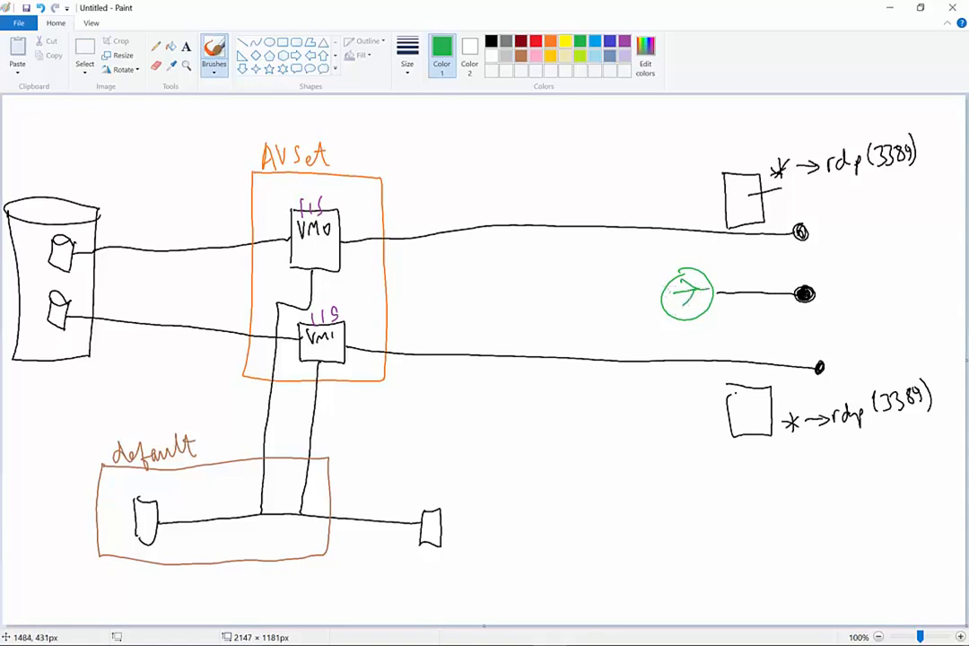
{"action": "left_click_drag", "start_coordinate": [631, 296], "coordinate": [595, 296]}
Draw a green rectangle across both VM connection lines labelled backendpool, and an arrow from the load-balancer circle to the handwritten label frontendpool
{"action": "mouse_move", "coordinate": [593, 172]}
{"action": "left_mouse_down"}
{"action": "mouse_move", "coordinate": [615, 505]}
{"action": "mouse_move", "coordinate": [500, 476]}
{"action": "mouse_move", "coordinate": [479, 238]}
{"action": "mouse_move", "coordinate": [575, 167]}
{"action": "left_mouse_up"}
{"action": "mouse_move", "coordinate": [455, 124]}
{"action": "left_mouse_down"}
{"action": "mouse_move", "coordinate": [464, 142]}
{"action": "mouse_move", "coordinate": [544, 142]}
{"action": "left_mouse_up"}
{"action": "left_click_drag", "start_coordinate": [549, 131], "coordinate": [559, 120]}
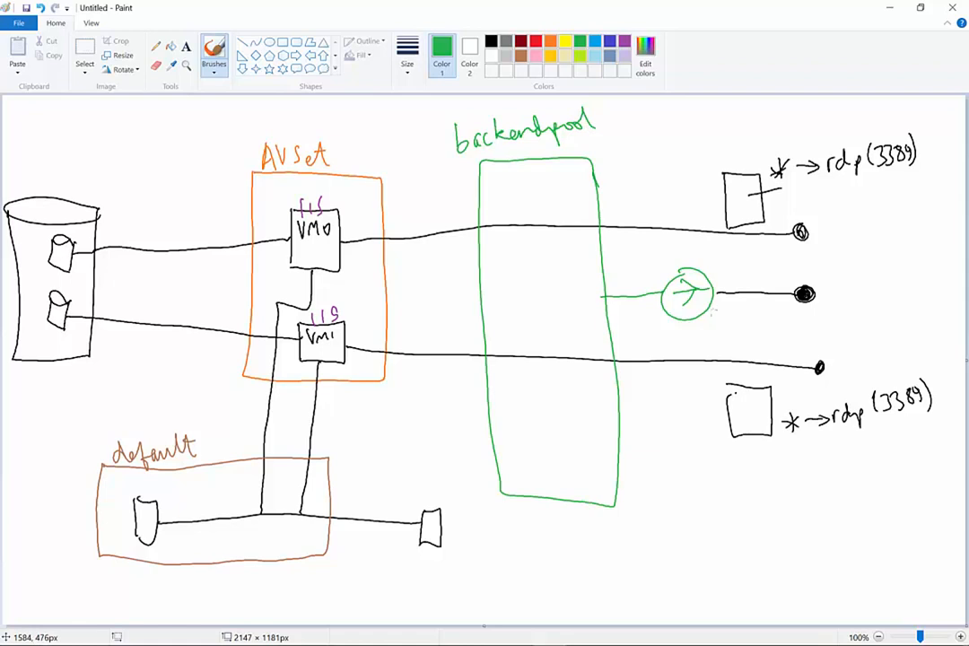
{"action": "mouse_move", "coordinate": [716, 326]}
{"action": "left_mouse_down"}
{"action": "mouse_move", "coordinate": [775, 303]}
{"action": "mouse_move", "coordinate": [785, 335]}
{"action": "mouse_move", "coordinate": [805, 320]}
{"action": "mouse_move", "coordinate": [837, 326]}
{"action": "mouse_move", "coordinate": [862, 303]}
{"action": "mouse_move", "coordinate": [907, 310]}
{"action": "left_mouse_up"}
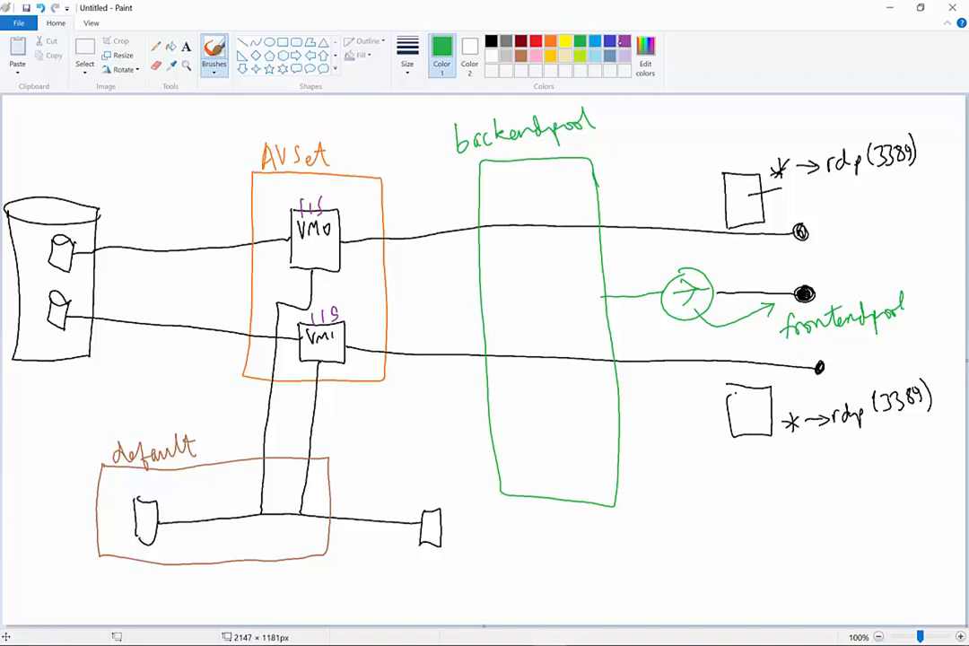
Draw purple strokes above the load-balancer circle and from its endpoint line back to the backendpool rectangle
{"action": "left_click", "coordinate": [625, 40]}
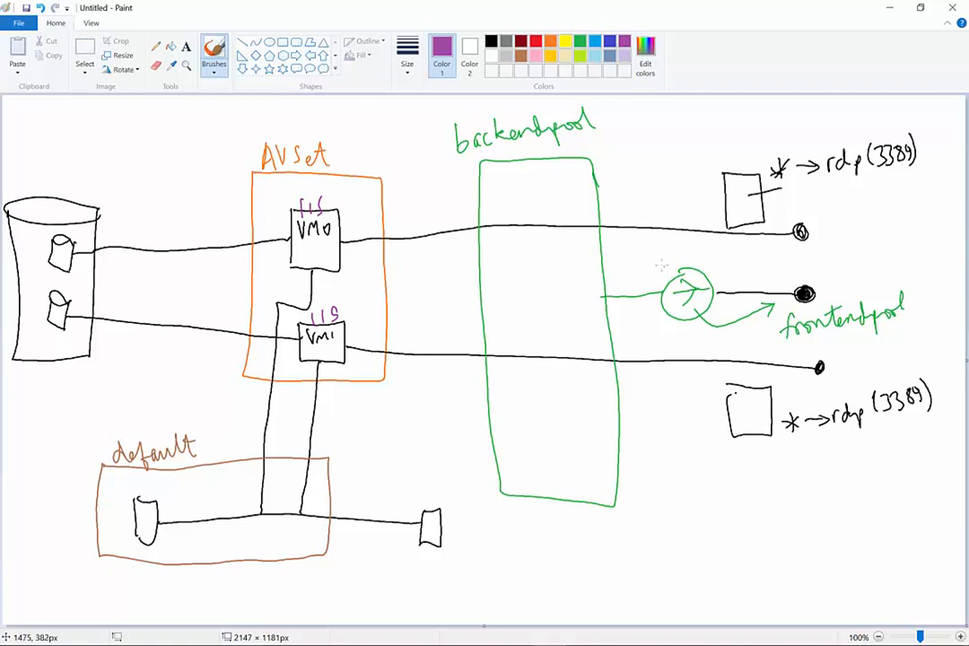
{"action": "left_click_drag", "start_coordinate": [675, 245], "coordinate": [684, 252]}
{"action": "mouse_move", "coordinate": [741, 295]}
{"action": "left_mouse_down"}
{"action": "mouse_move", "coordinate": [692, 256]}
{"action": "mouse_move", "coordinate": [639, 294]}
{"action": "mouse_move", "coordinate": [591, 296]}
{"action": "mouse_move", "coordinate": [601, 312]}
{"action": "left_mouse_up"}
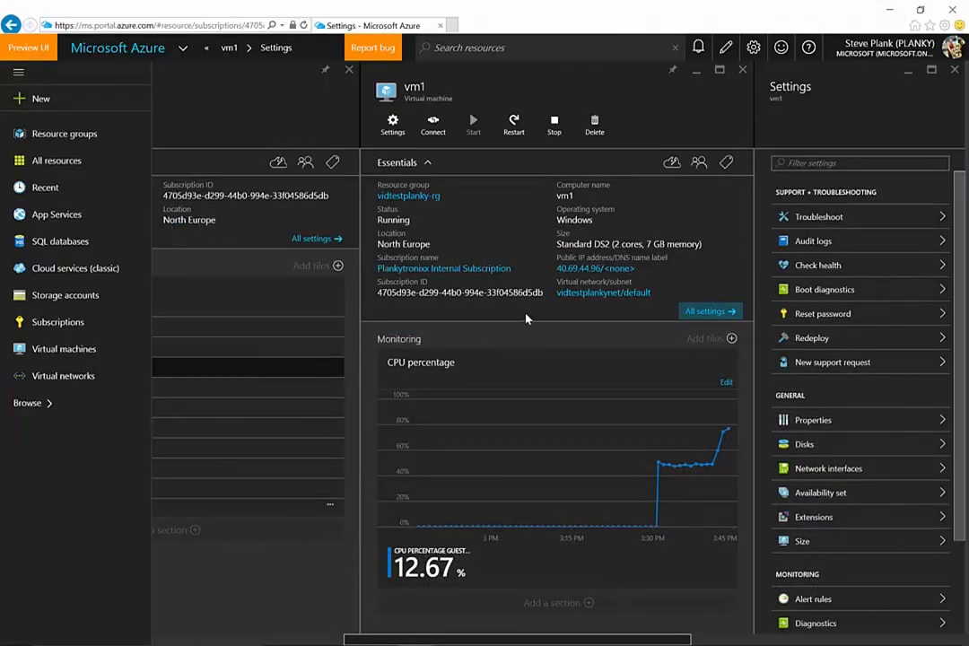
{"action": "left_click", "coordinate": [35, 140]}
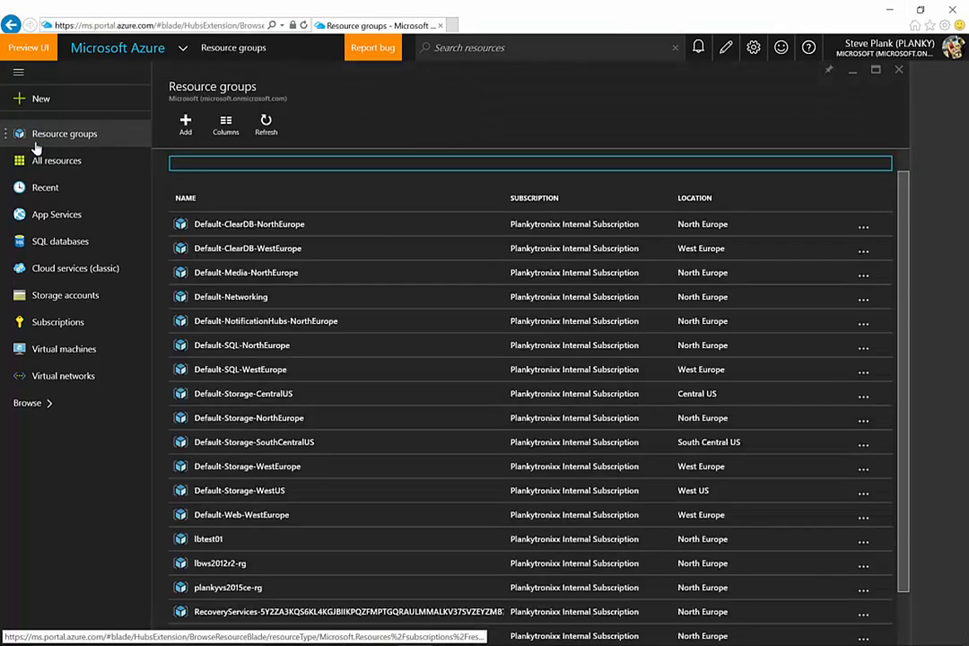
{"action": "left_click", "coordinate": [34, 406]}
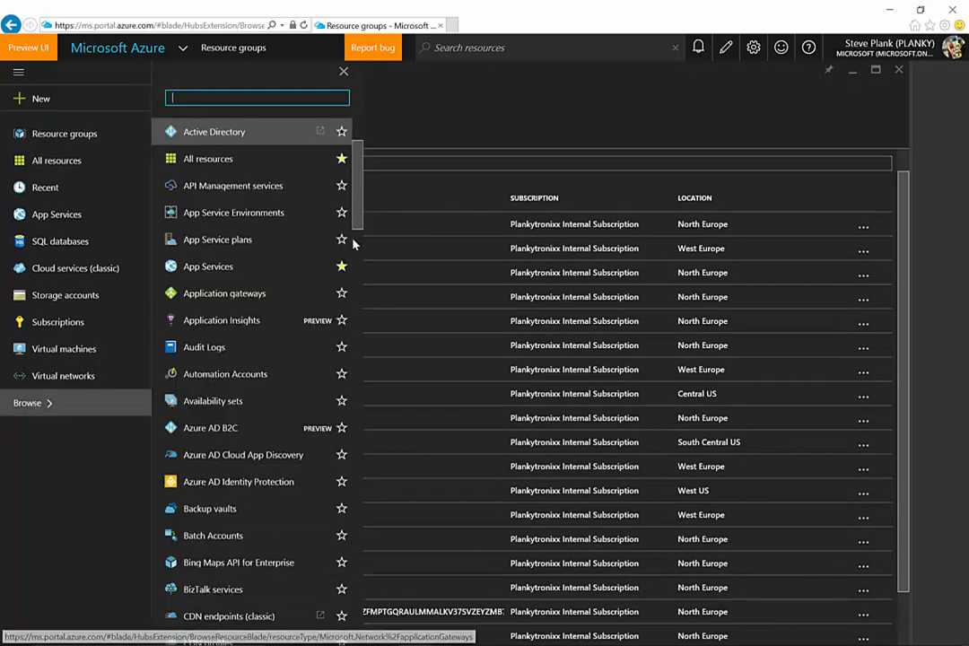
{"action": "left_click_drag", "start_coordinate": [357, 208], "coordinate": [353, 438]}
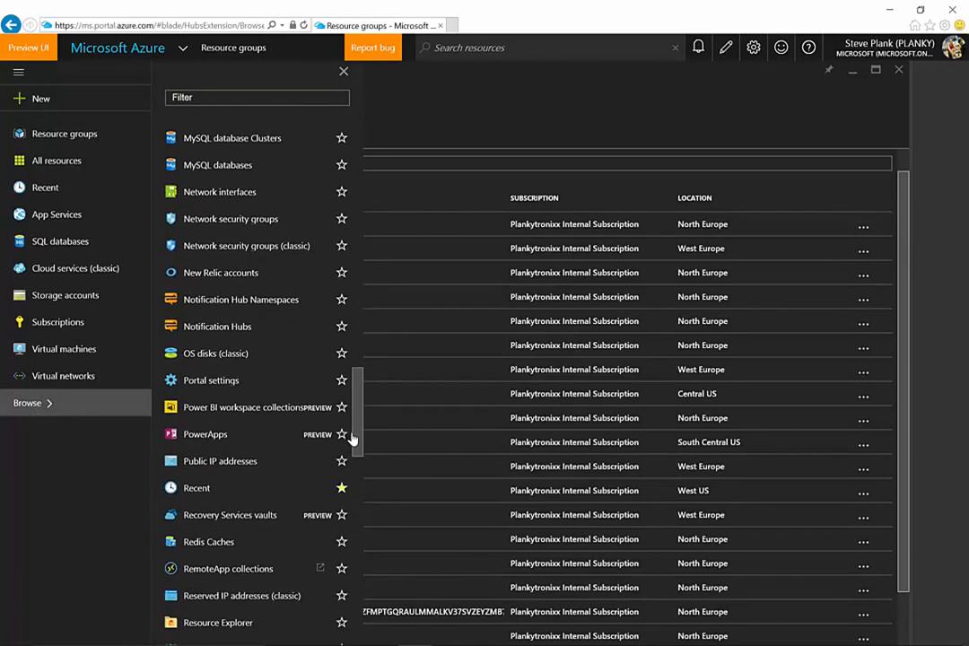
{"action": "left_click", "coordinate": [216, 450]}
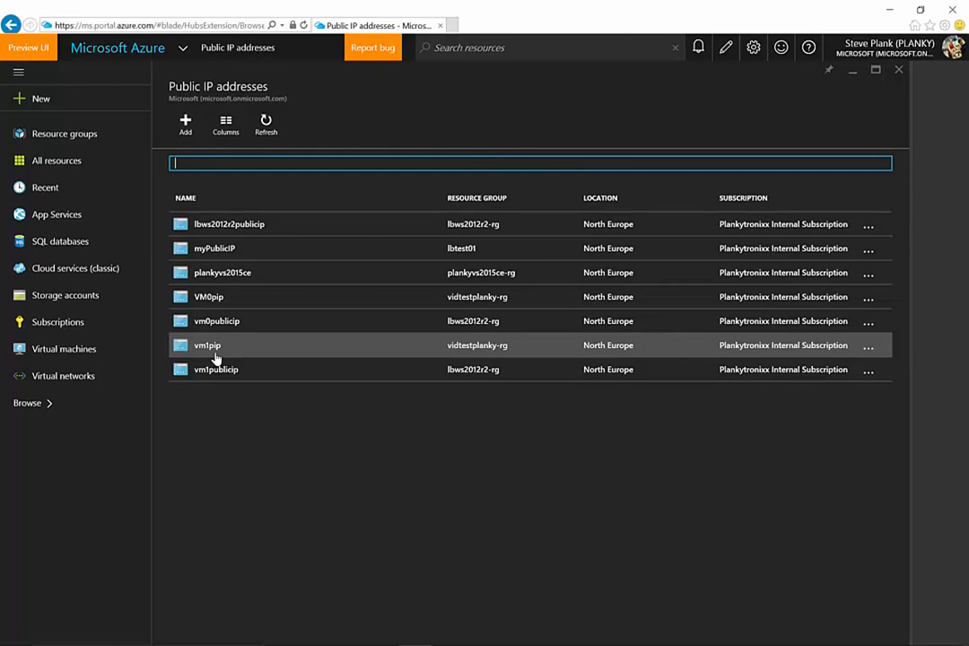
{"action": "left_click", "coordinate": [185, 123]}
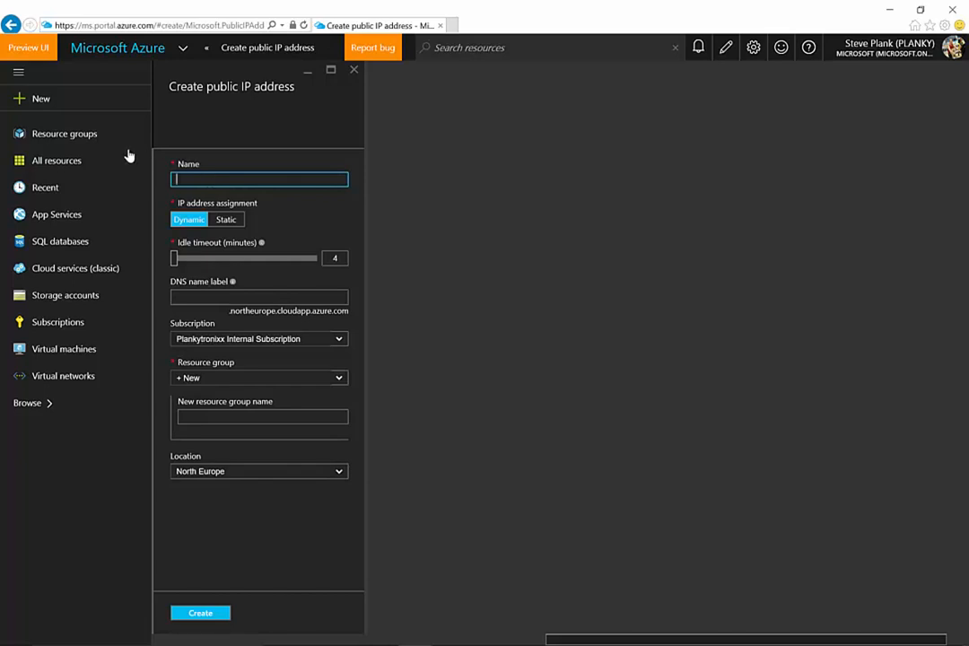
{"action": "left_click", "coordinate": [65, 134]}
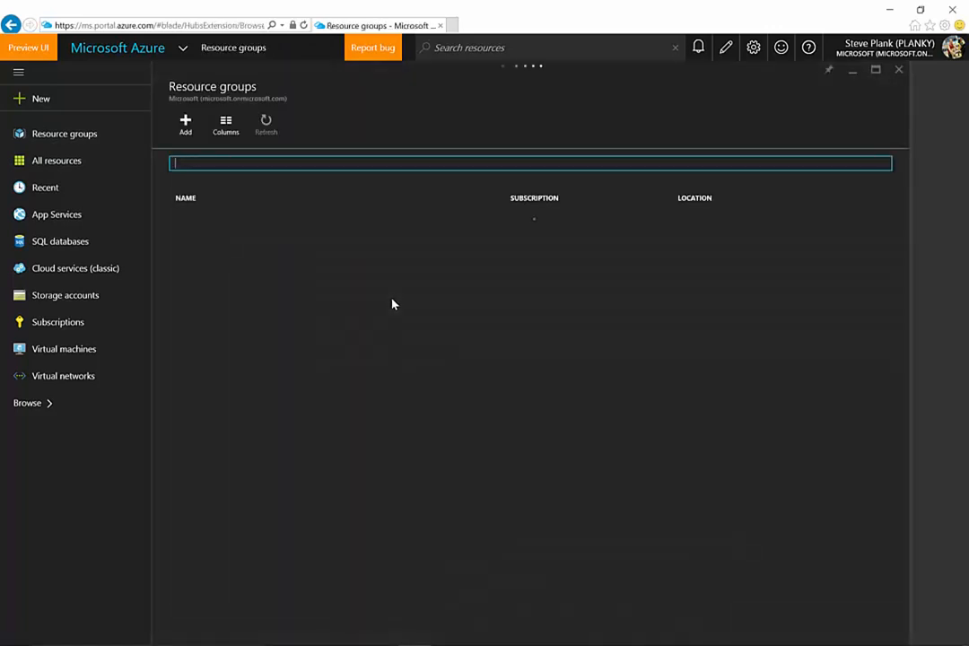
{"action": "scroll", "coordinate": [393, 316], "scroll_direction": "down", "scroll_amount": 1}
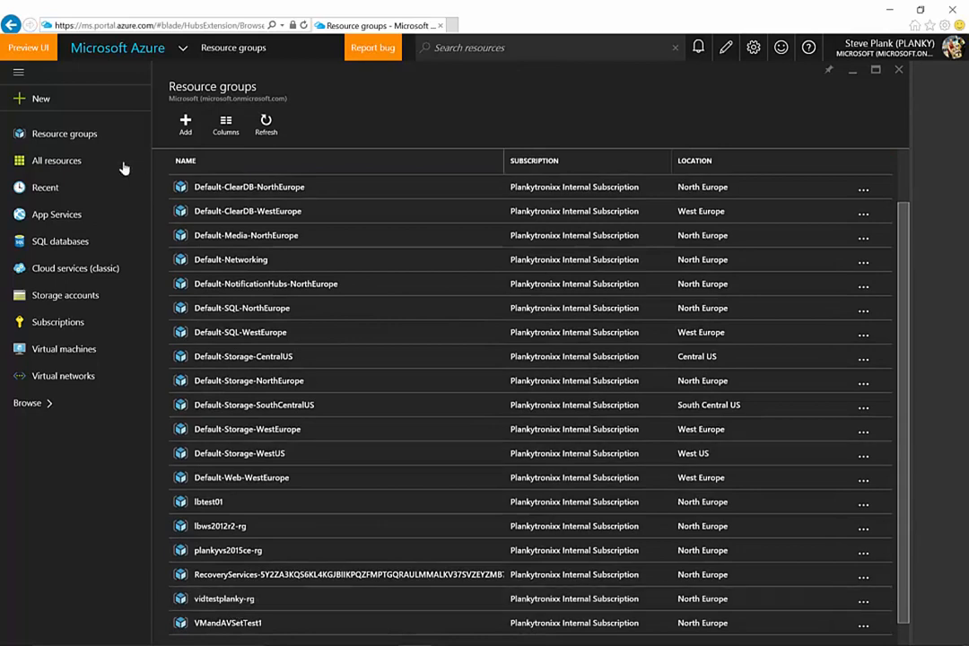
Browse to the Public IP addresses list in the Azure portal and filter it by vidtestplankypip
{"action": "left_click", "coordinate": [27, 404]}
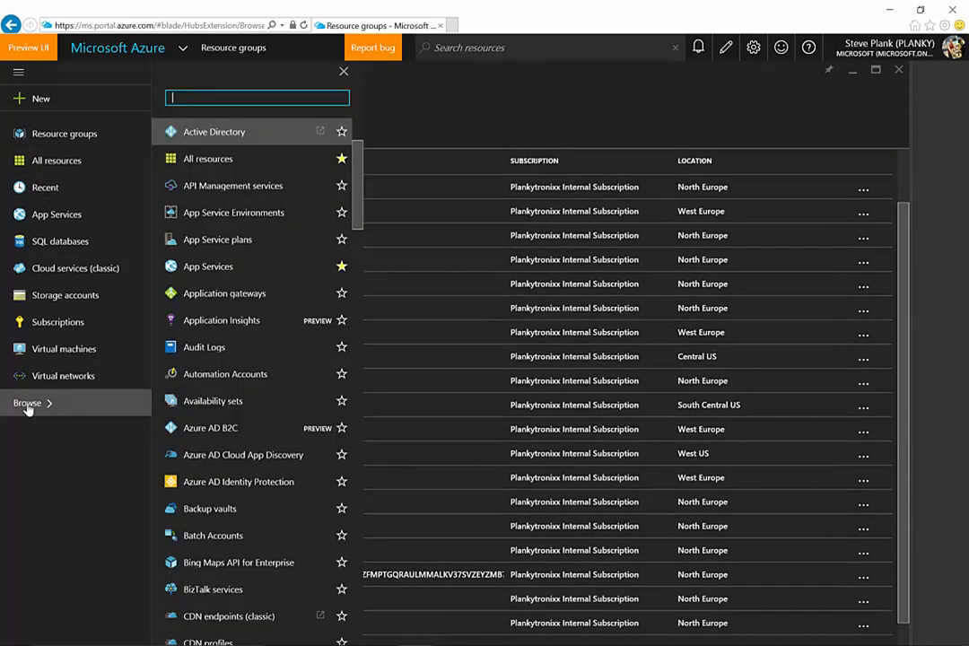
{"action": "scroll", "coordinate": [296, 269], "scroll_direction": "down", "scroll_amount": 5}
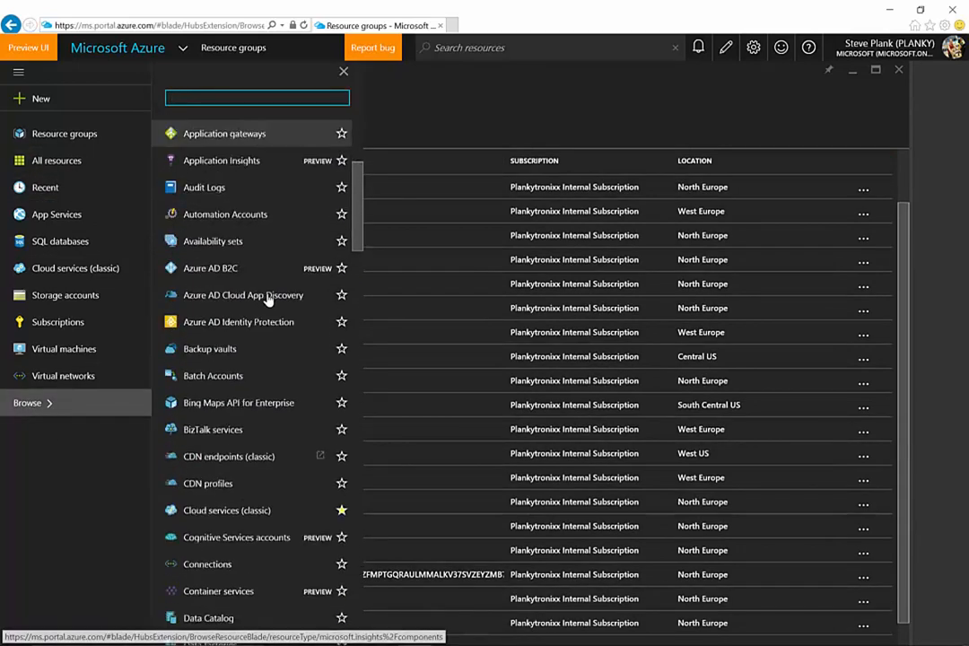
{"action": "scroll", "coordinate": [267, 305], "scroll_direction": "down", "scroll_amount": 8}
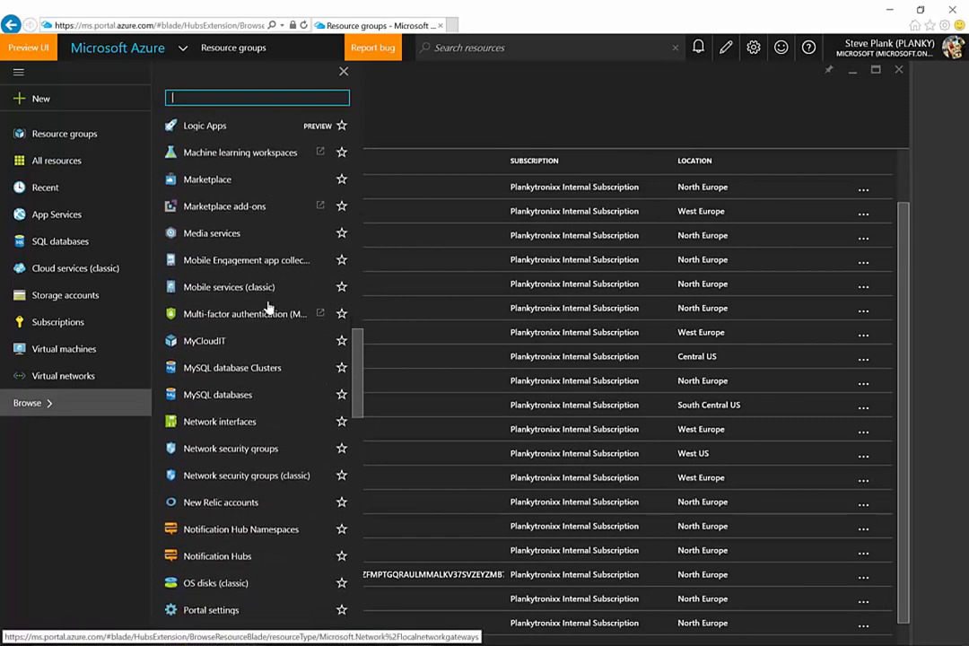
{"action": "scroll", "coordinate": [269, 314], "scroll_direction": "down", "scroll_amount": 3}
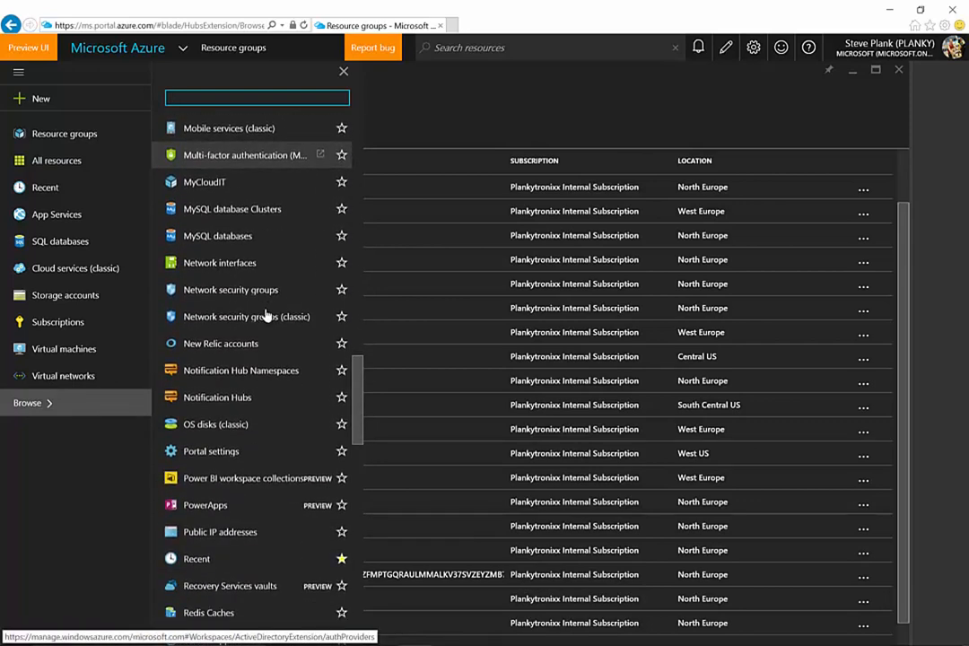
{"action": "left_click", "coordinate": [225, 532]}
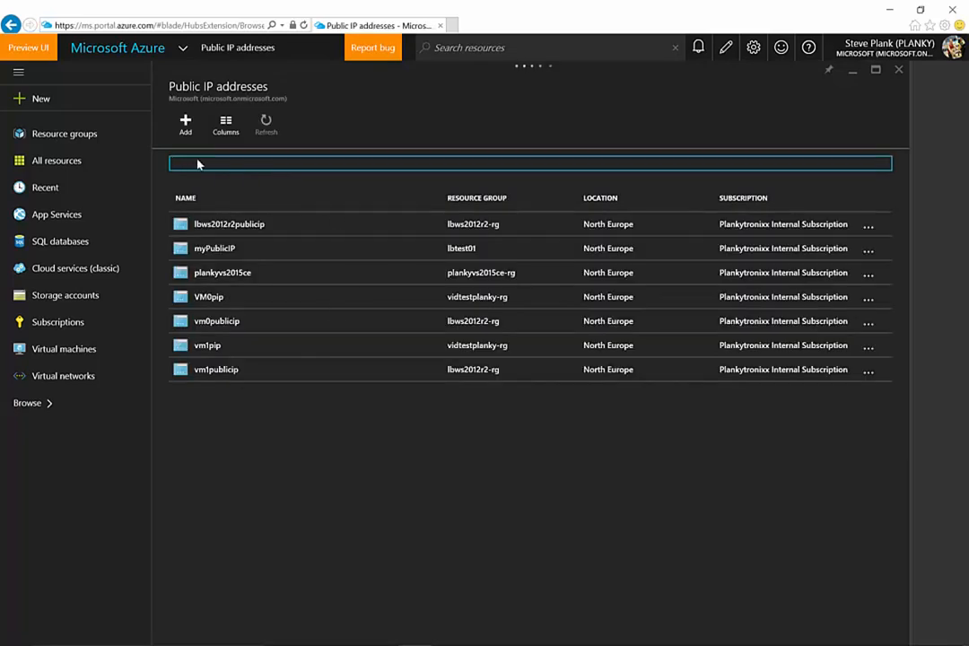
{"action": "type", "text": "vidtestplankypip"}
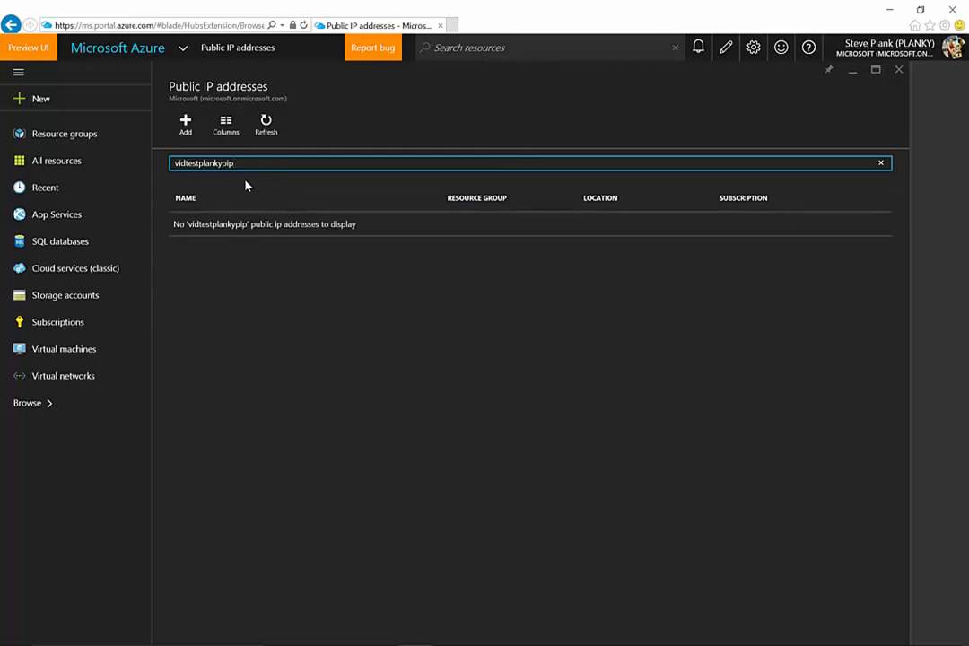
Start a new public IP address named vidtestplankypip and set its DNS name label to vidtestplanky
{"action": "left_click", "coordinate": [186, 126]}
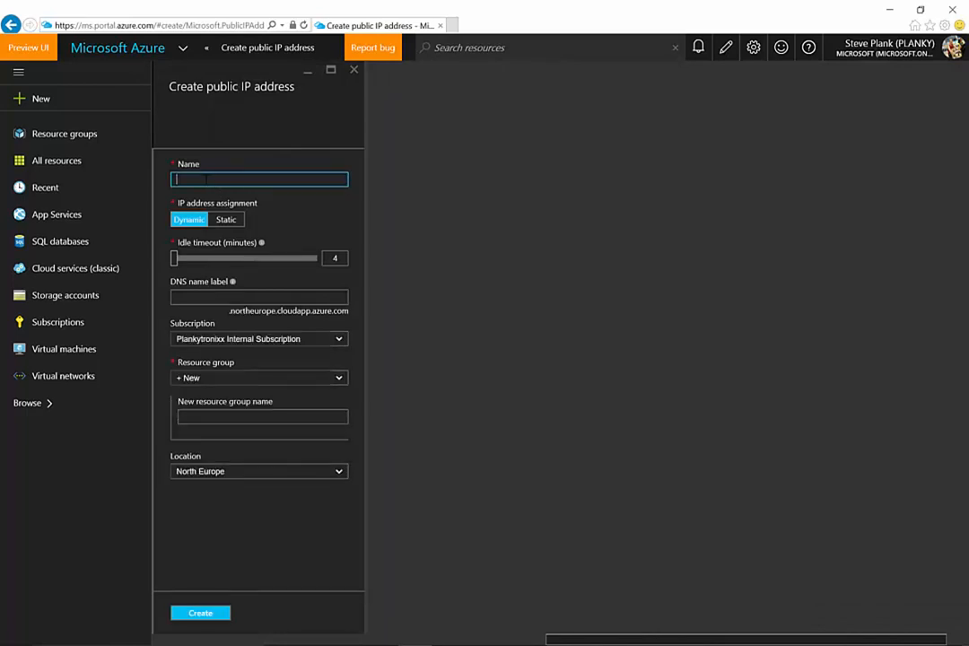
{"action": "type", "text": "vidtestplankypip"}
{"action": "mouse_move", "coordinate": [262, 246]}
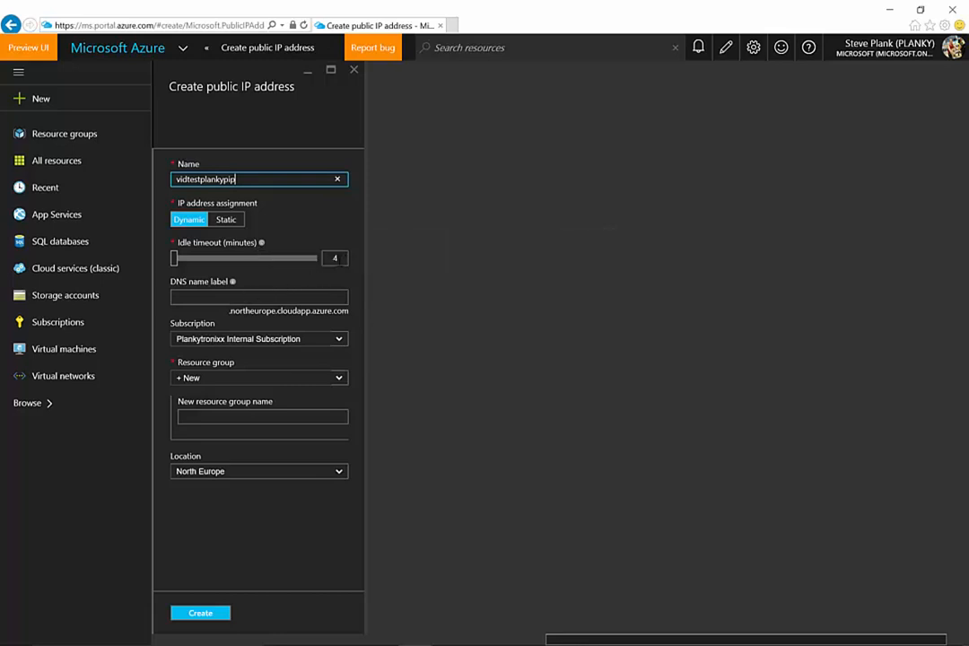
{"action": "left_click", "coordinate": [253, 295]}
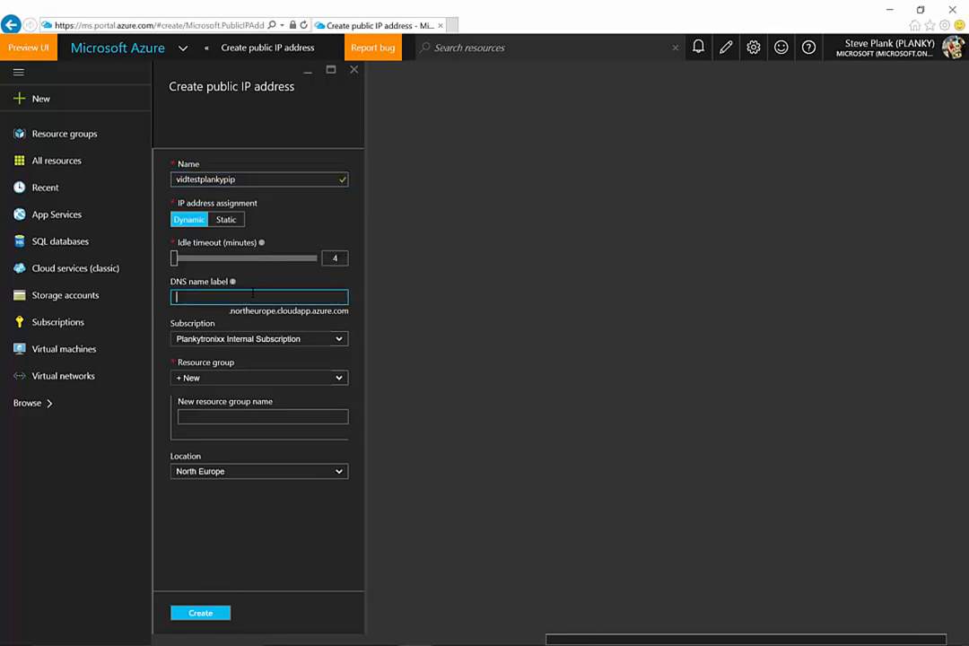
{"action": "type", "text": "vidtestplanky"}
{"action": "left_click", "coordinate": [266, 322]}
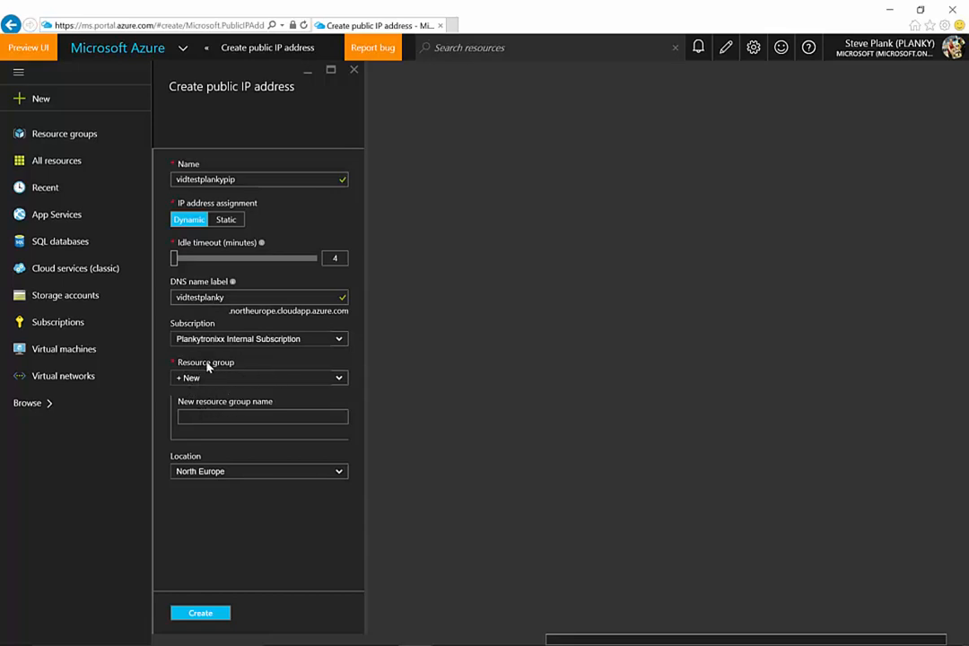
Assign the public IP address to the existing resource group vidtestplanky-rg and create it
{"action": "left_click", "coordinate": [337, 378]}
{"action": "scroll", "coordinate": [341, 466], "scroll_direction": "down", "scroll_amount": 5}
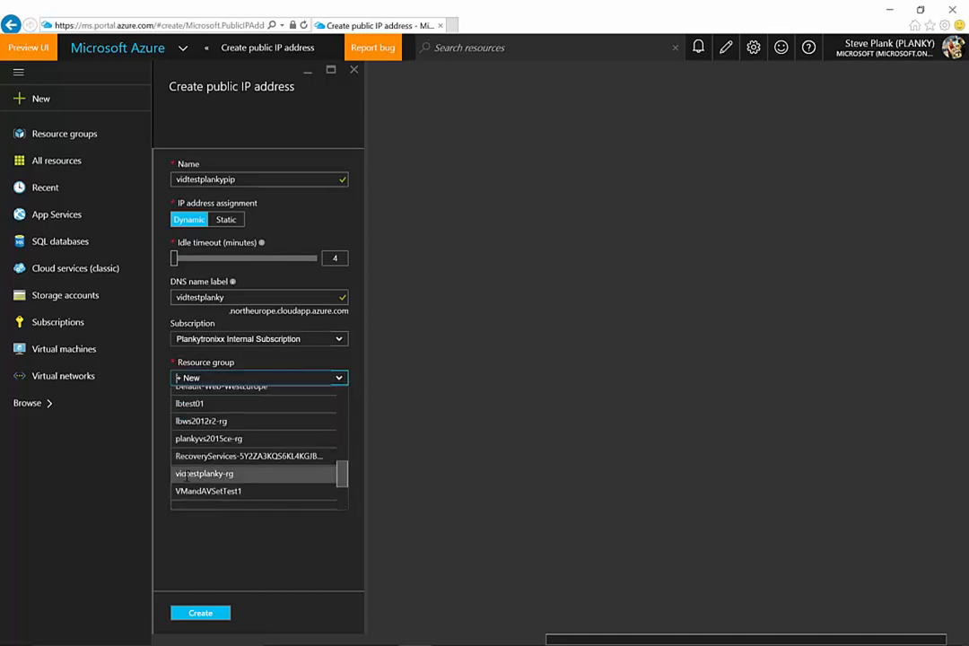
{"action": "left_click", "coordinate": [203, 474]}
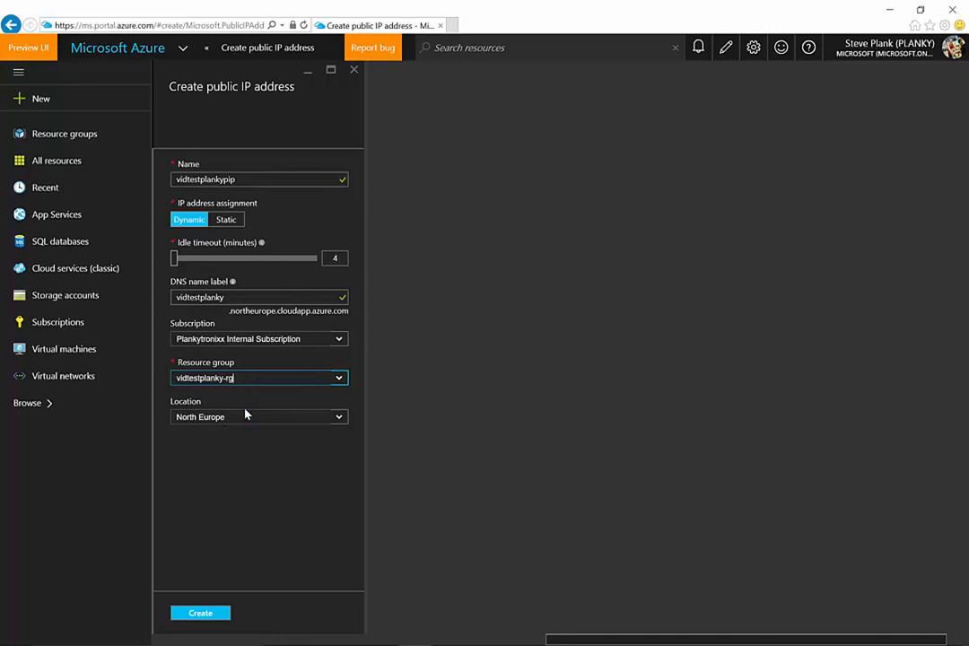
{"action": "left_click", "coordinate": [203, 615]}
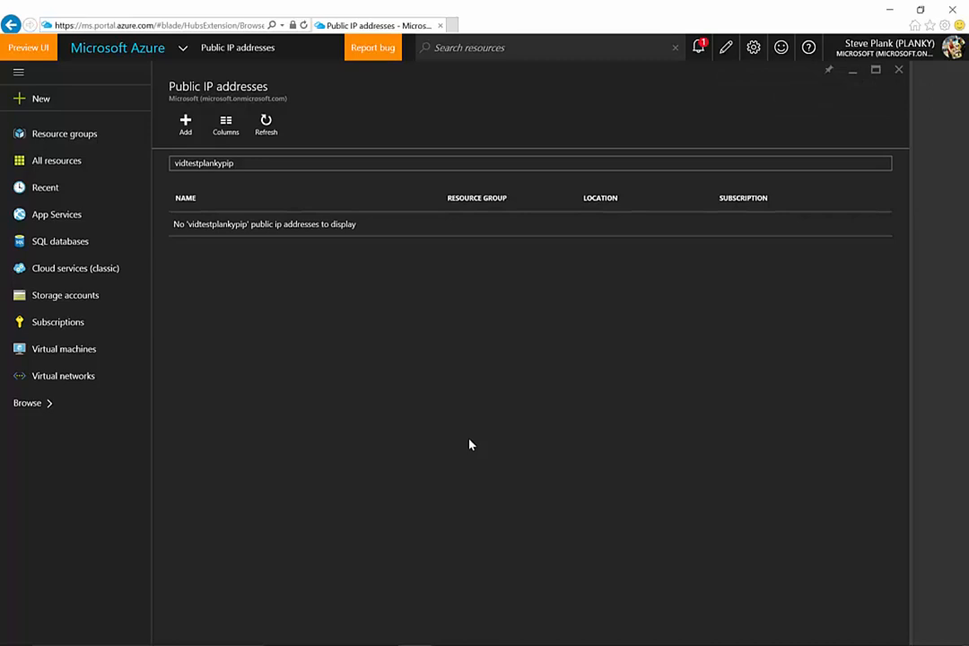
Check the portal notifications for the status of the public IP address deployment
{"action": "left_click", "coordinate": [700, 49]}
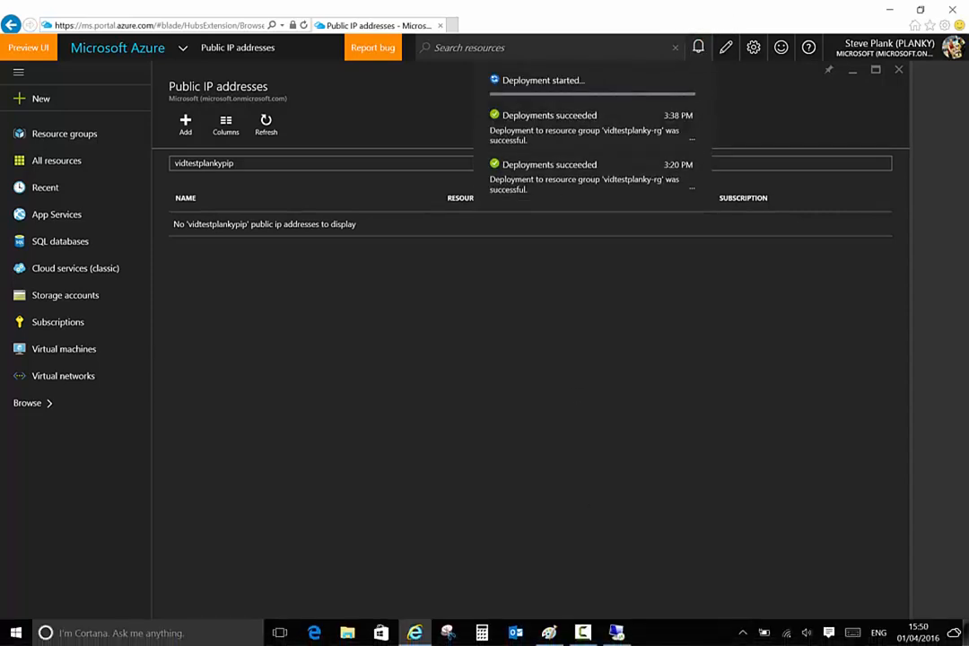
{"action": "left_click", "coordinate": [582, 634]}
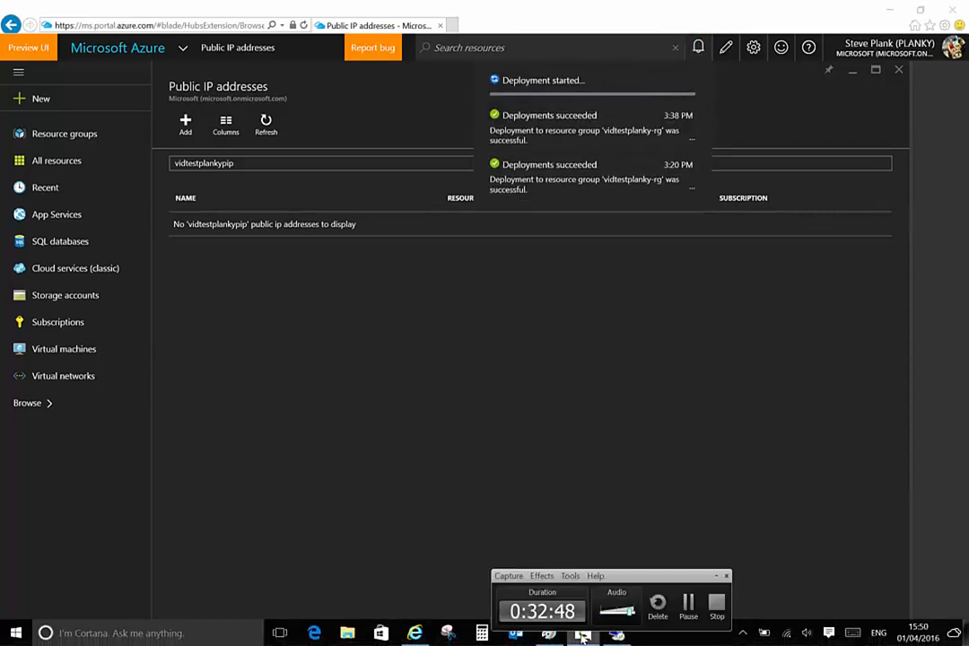
{"action": "left_click", "coordinate": [666, 471]}
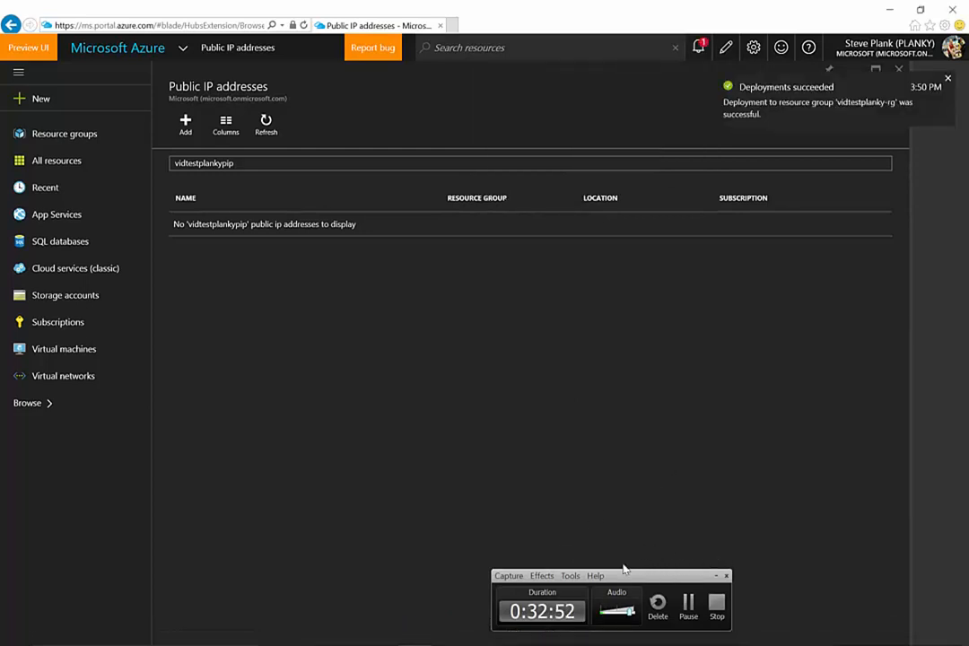
{"action": "left_click", "coordinate": [718, 577]}
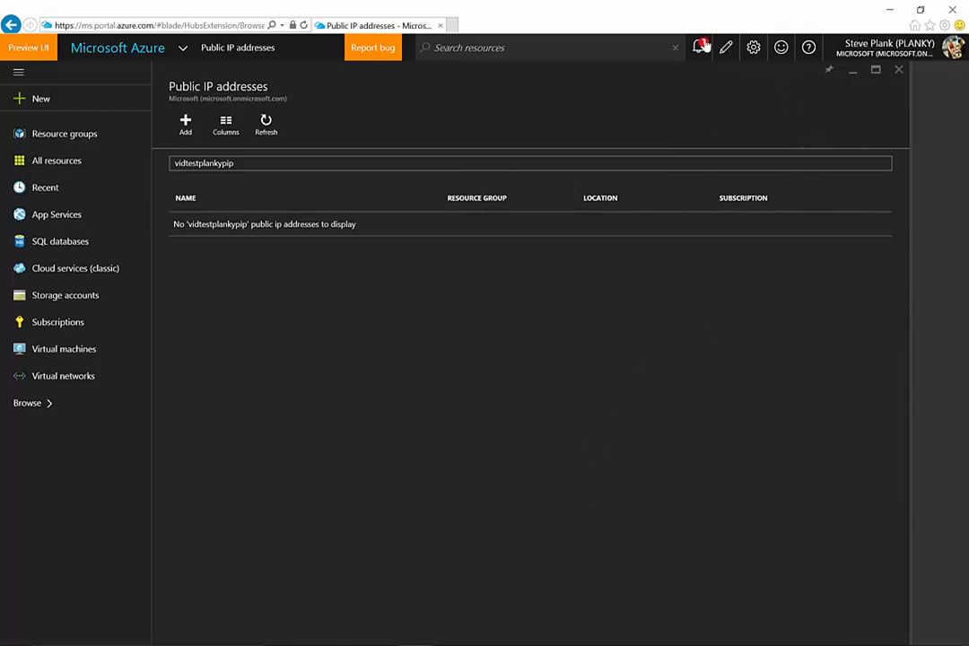
{"action": "left_click", "coordinate": [699, 47]}
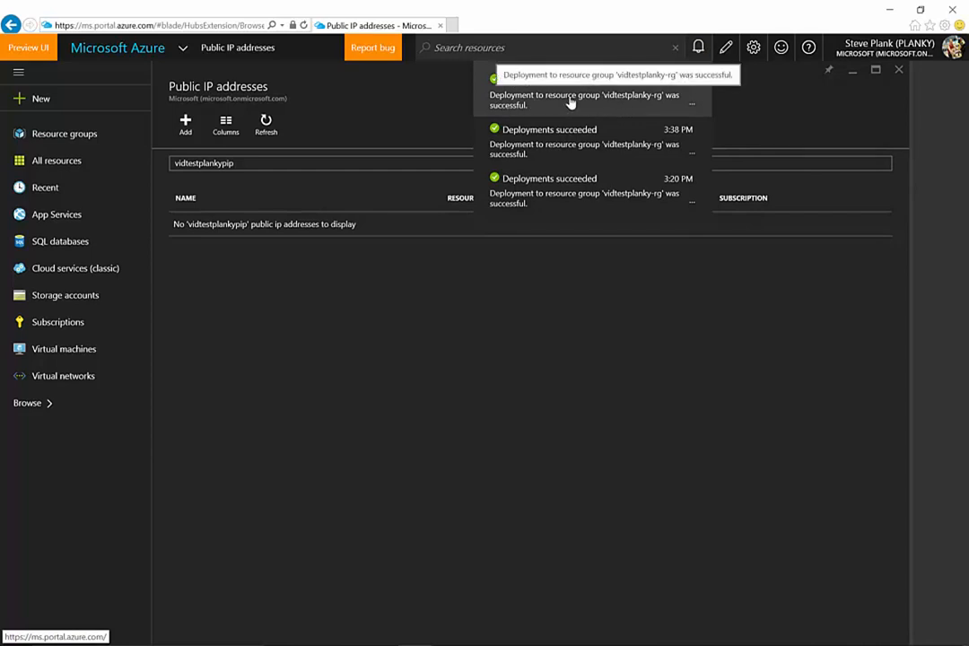
{"action": "left_click", "coordinate": [694, 109]}
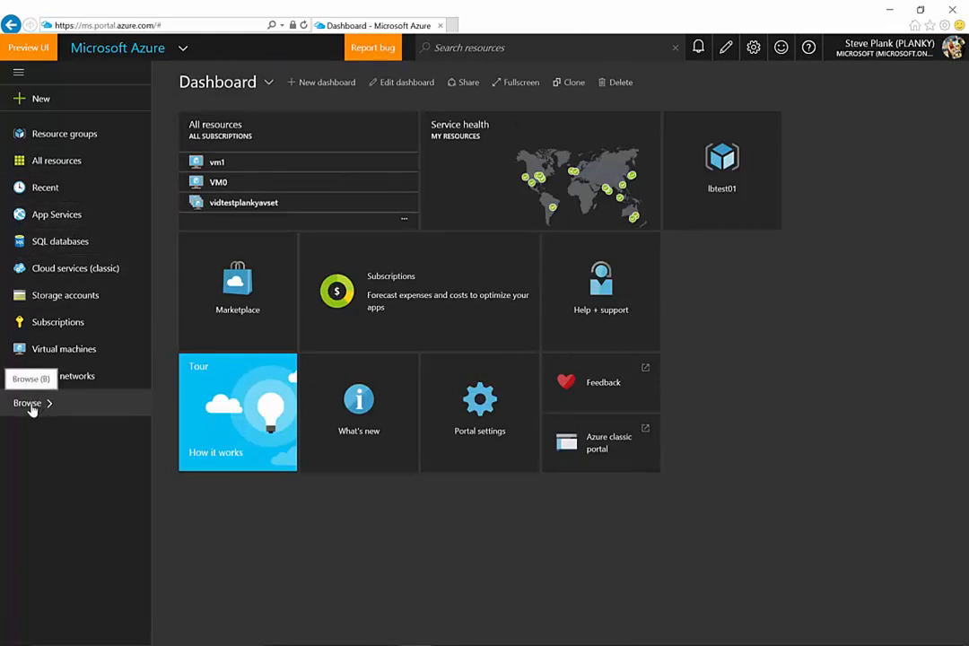
Browse the public IP addresses and open the details of vidtestplankypip
{"action": "left_click", "coordinate": [30, 405]}
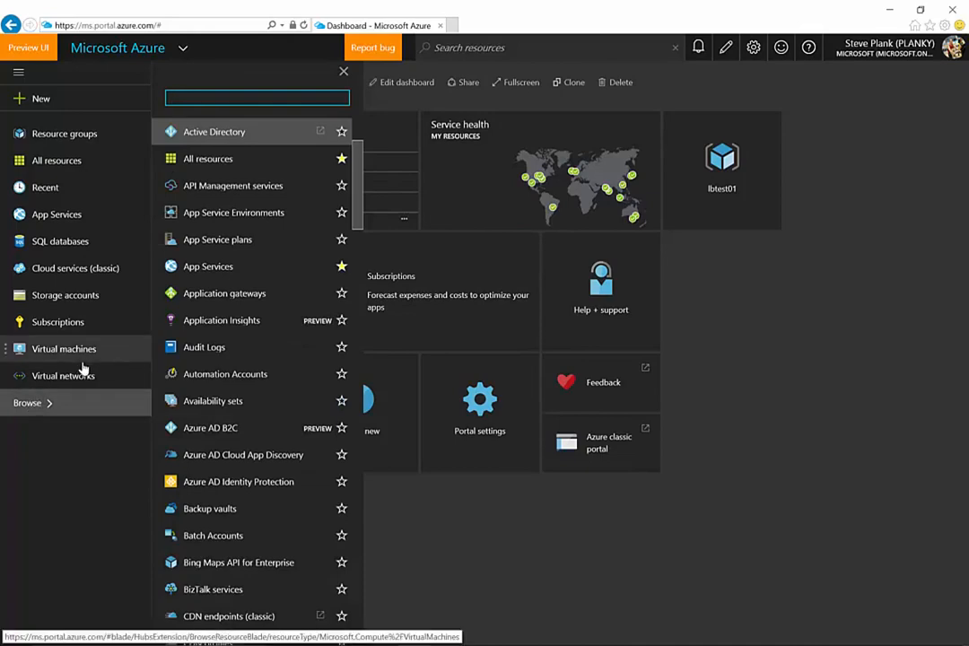
{"action": "left_click_drag", "start_coordinate": [359, 216], "coordinate": [355, 474]}
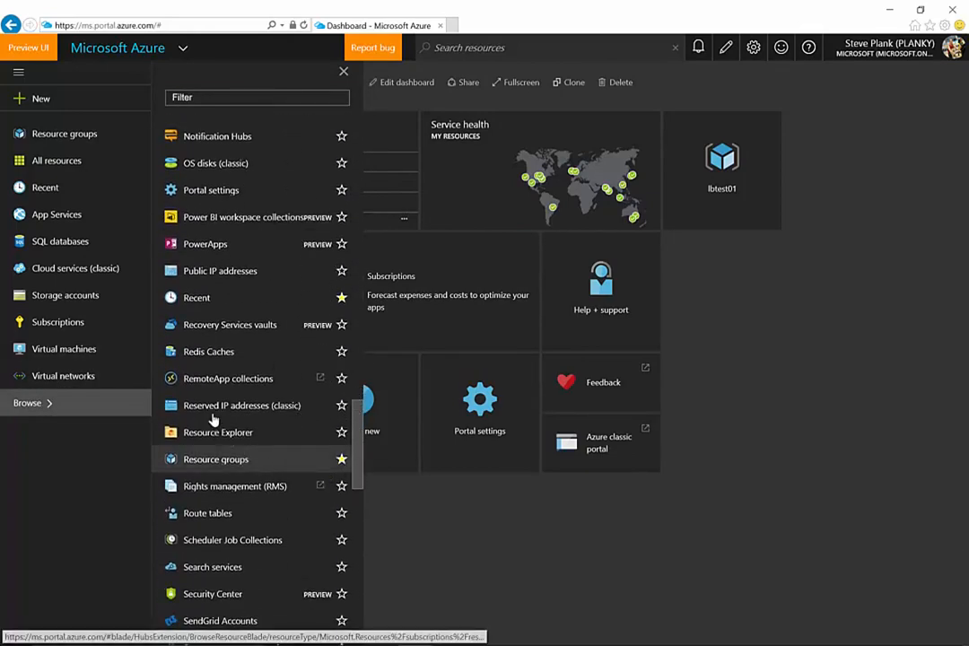
{"action": "left_click", "coordinate": [217, 273]}
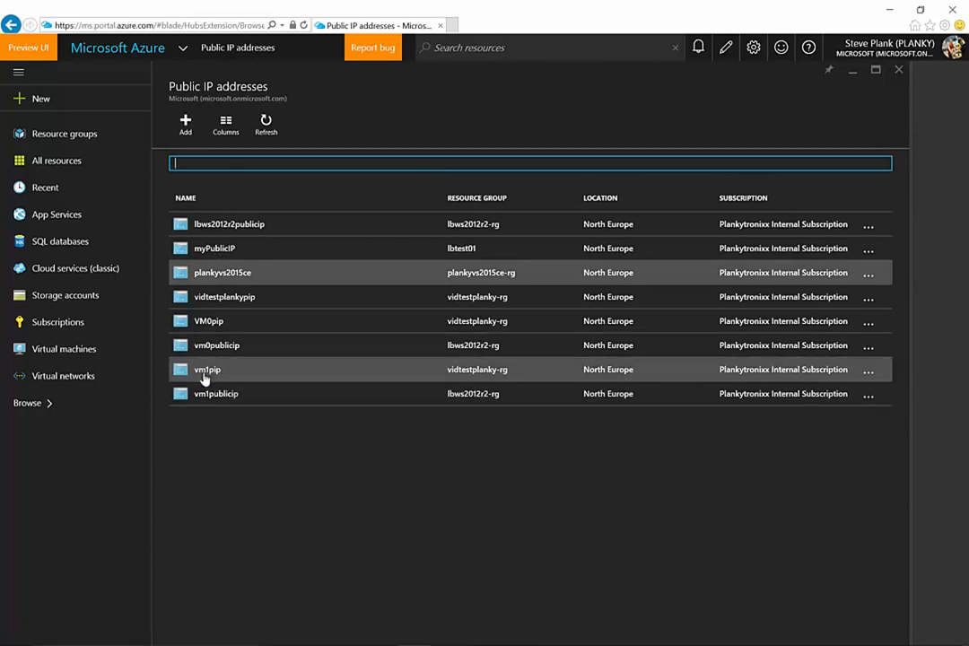
{"action": "left_click", "coordinate": [242, 297]}
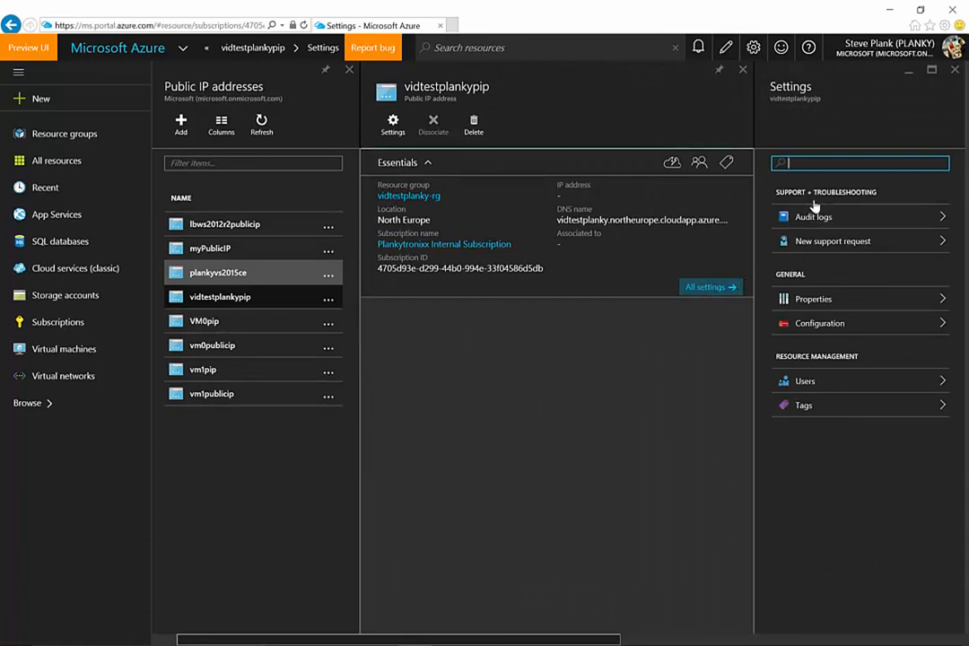
Review the properties, association and configuration of vidtestplankypip, and close its details and the public IP address list
{"action": "left_click", "coordinate": [797, 302]}
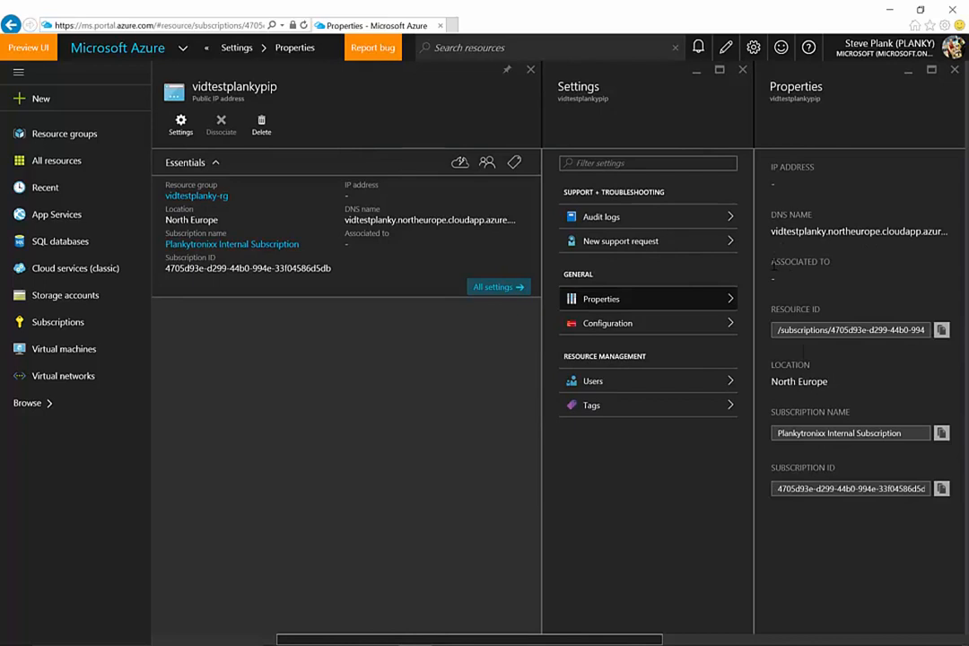
{"action": "left_click_drag", "start_coordinate": [771, 262], "coordinate": [831, 262]}
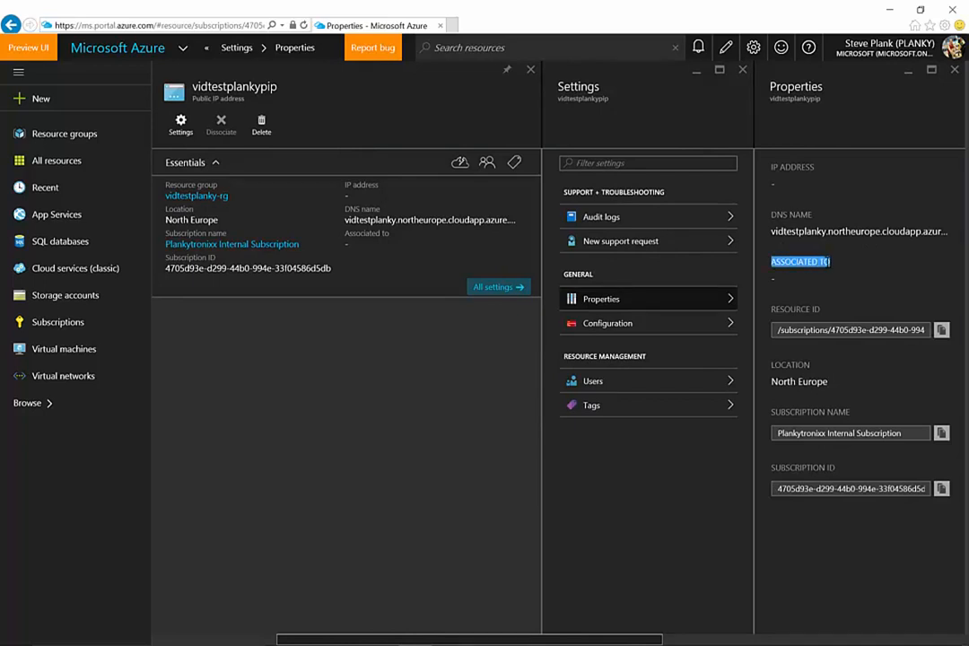
{"action": "left_click", "coordinate": [786, 283]}
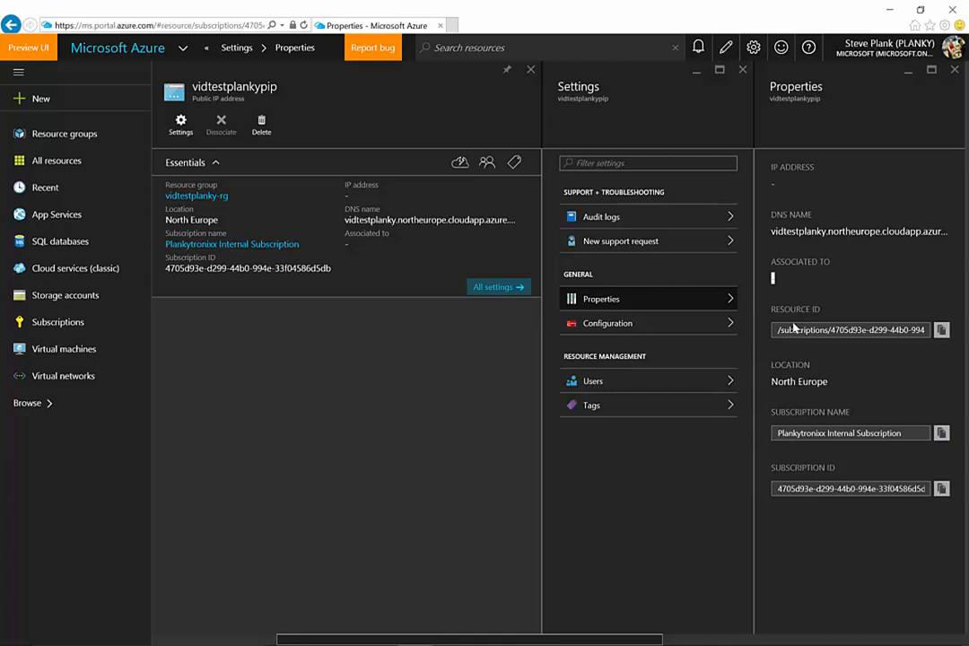
{"action": "left_click", "coordinate": [685, 327]}
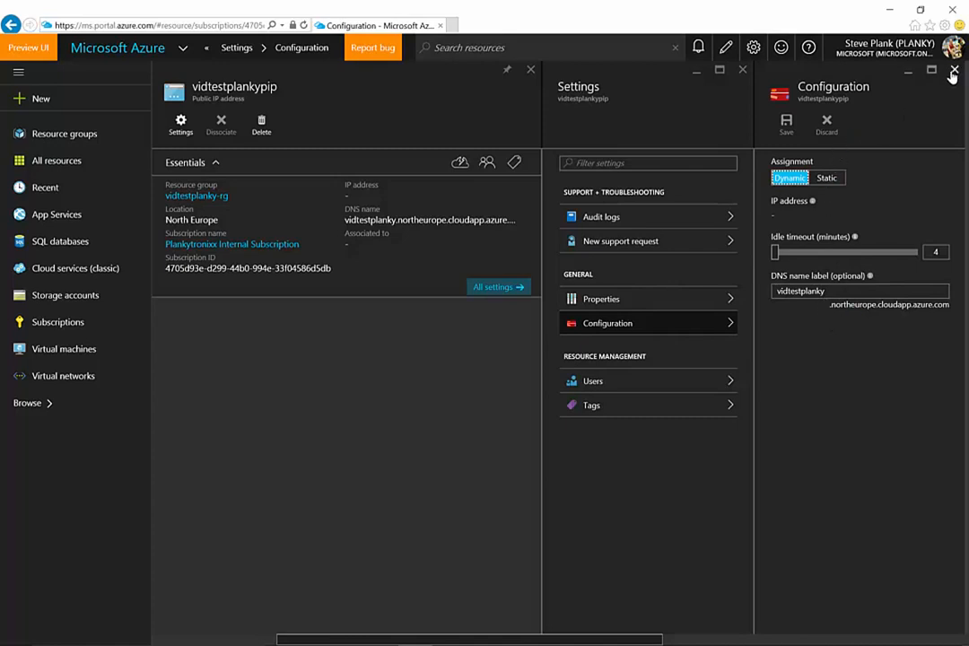
{"action": "left_click", "coordinate": [530, 69]}
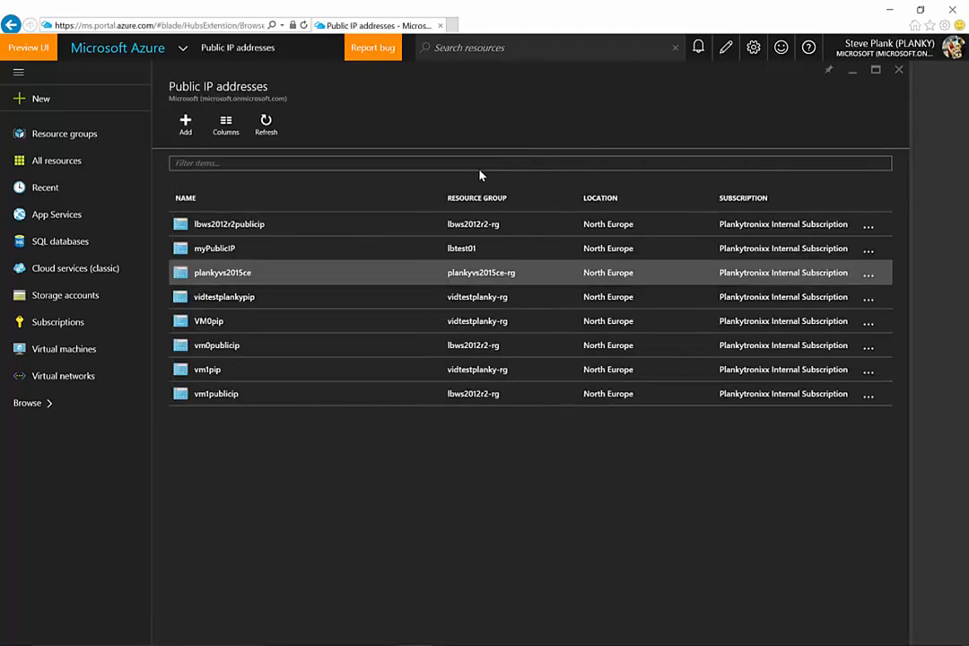
{"action": "left_click", "coordinate": [900, 71]}
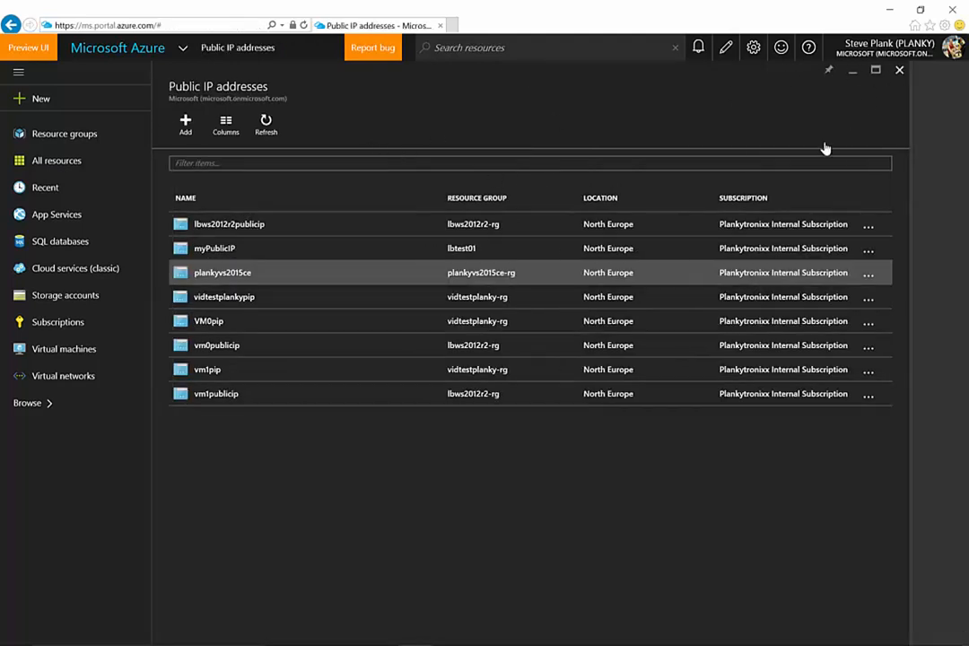
Browse to the load balancers and start a new one named vidtestplankylb
{"action": "left_click", "coordinate": [31, 403]}
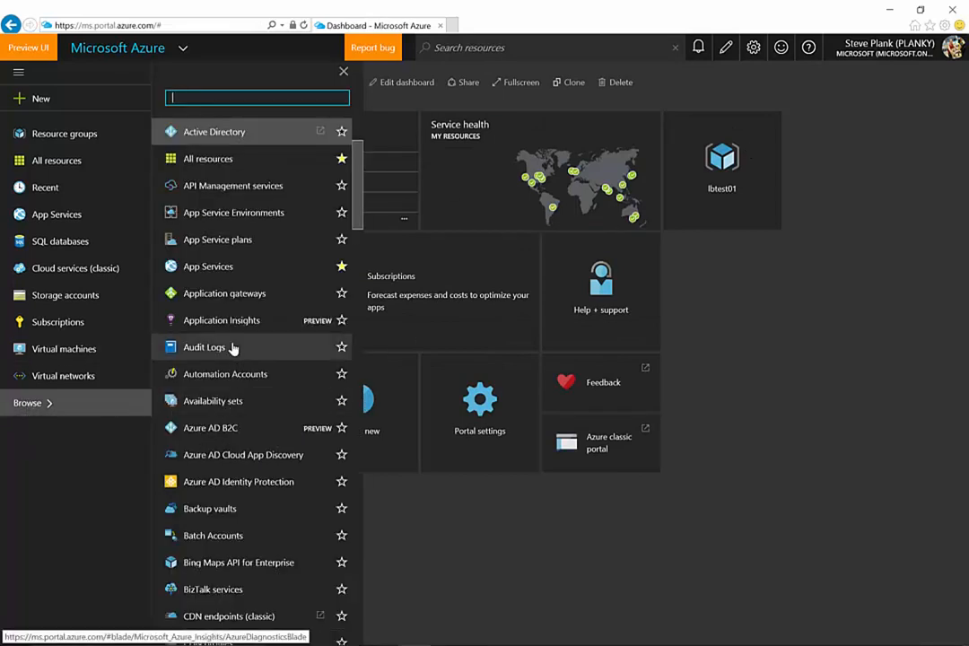
{"action": "scroll", "coordinate": [233, 346], "scroll_direction": "down", "scroll_amount": 5}
{"action": "scroll", "coordinate": [239, 364], "scroll_direction": "down", "scroll_amount": 10}
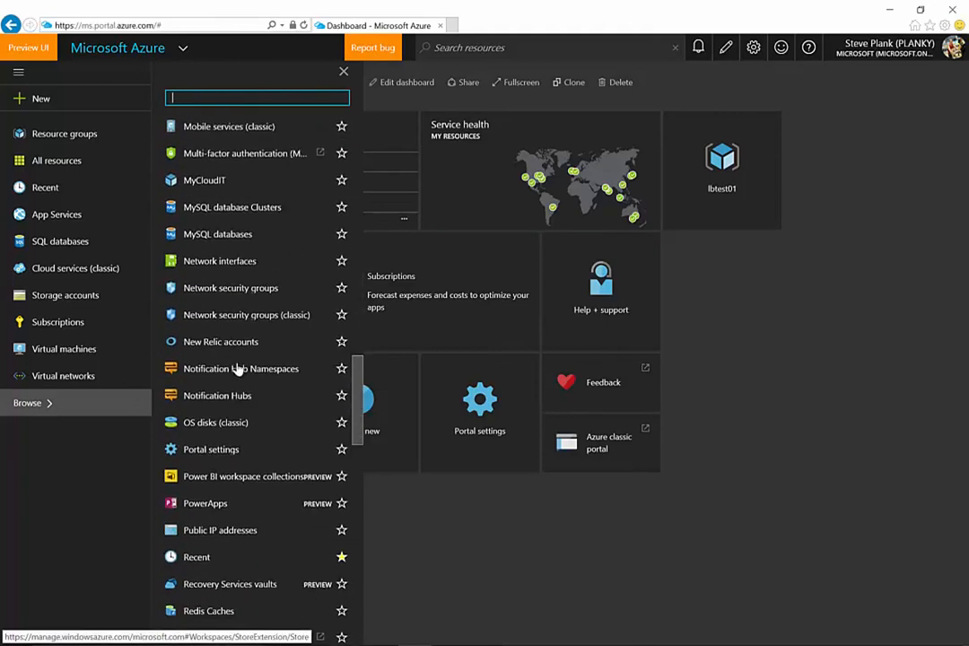
{"action": "scroll", "coordinate": [238, 369], "scroll_direction": "up", "scroll_amount": 3}
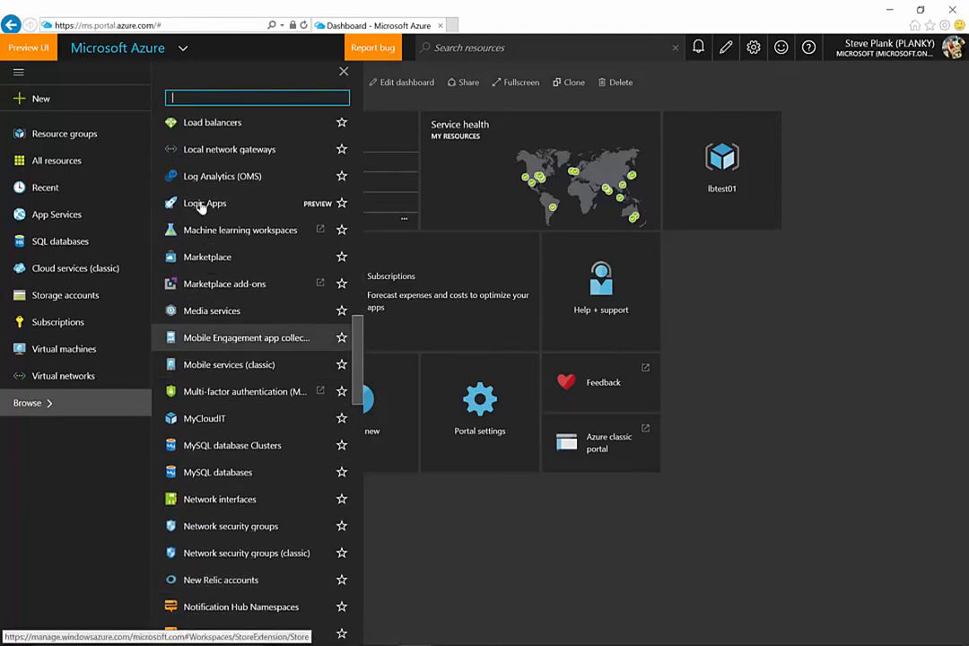
{"action": "left_click", "coordinate": [190, 121]}
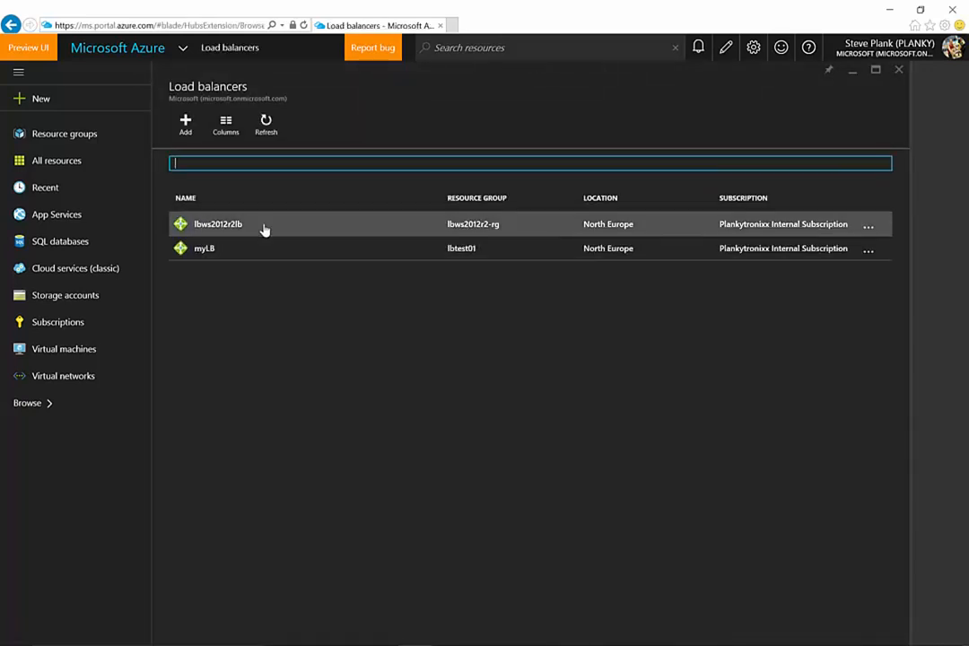
{"action": "left_click", "coordinate": [185, 123]}
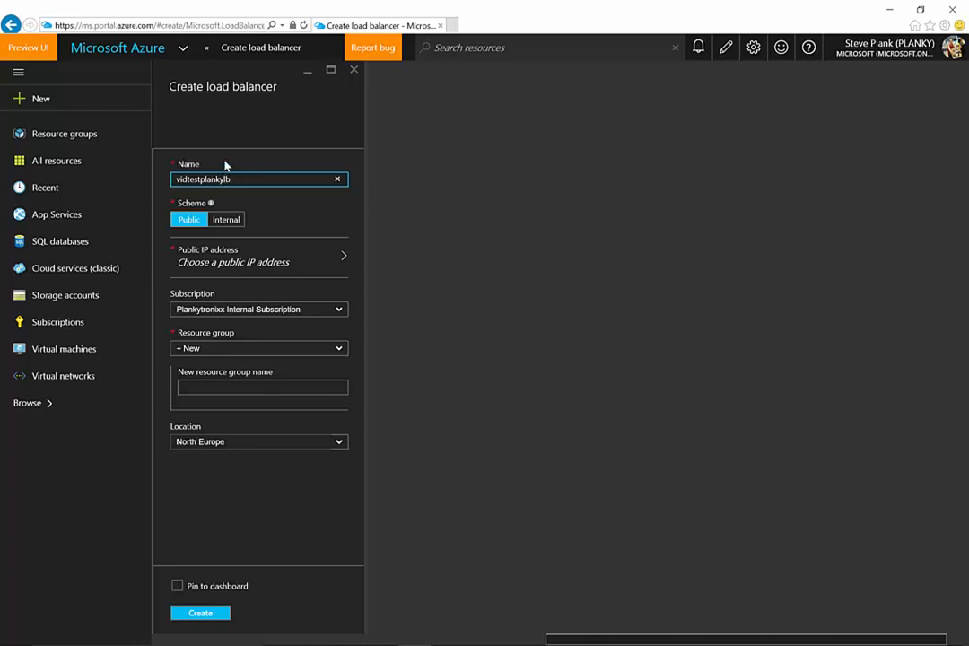
Use the Public scheme for the load balancer and choose vidtestplankypip as its public IP address
{"action": "left_click", "coordinate": [188, 223]}
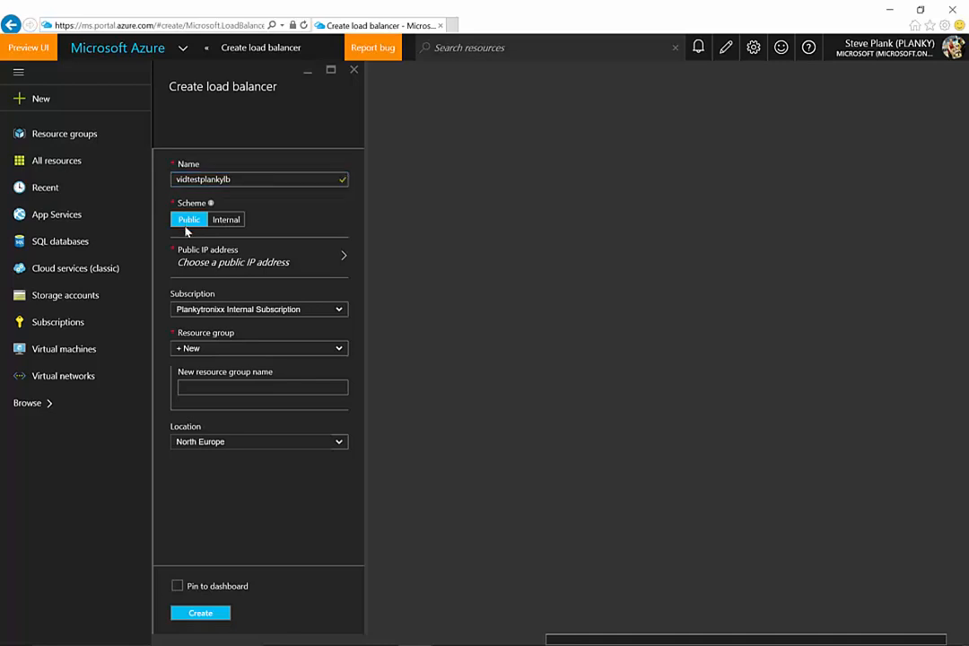
{"action": "left_click", "coordinate": [344, 260]}
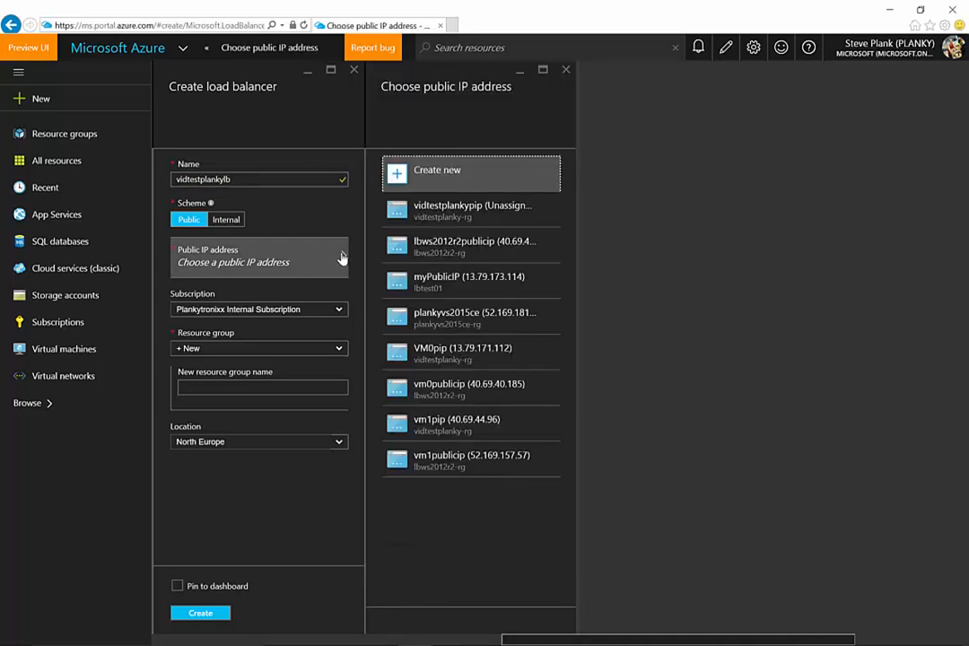
{"action": "left_click", "coordinate": [460, 217]}
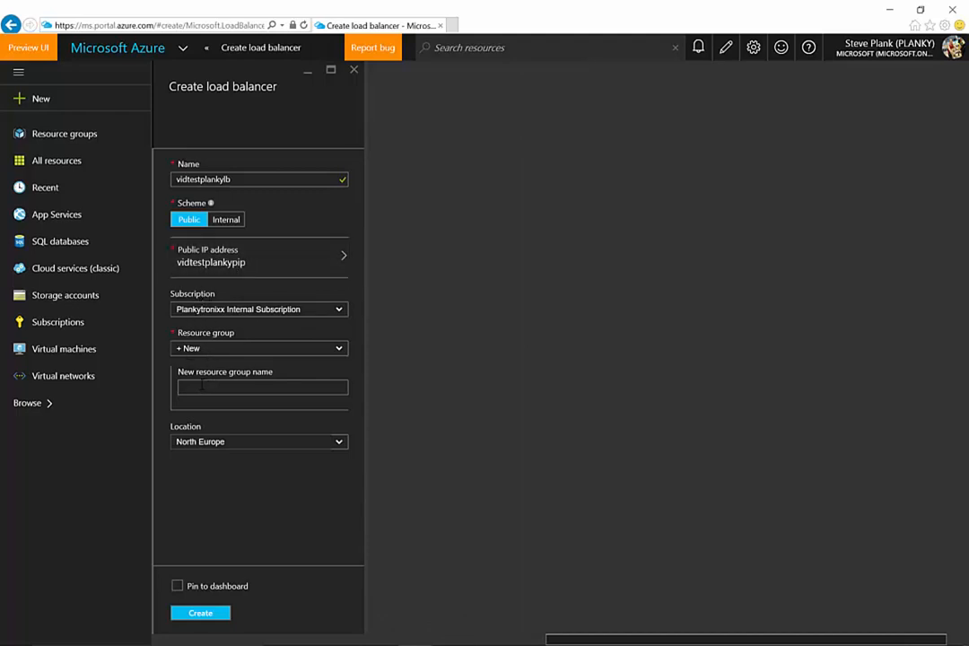
Place the load balancer in the existing resource group vidtestplanky-rg and create it
{"action": "left_click", "coordinate": [338, 348]}
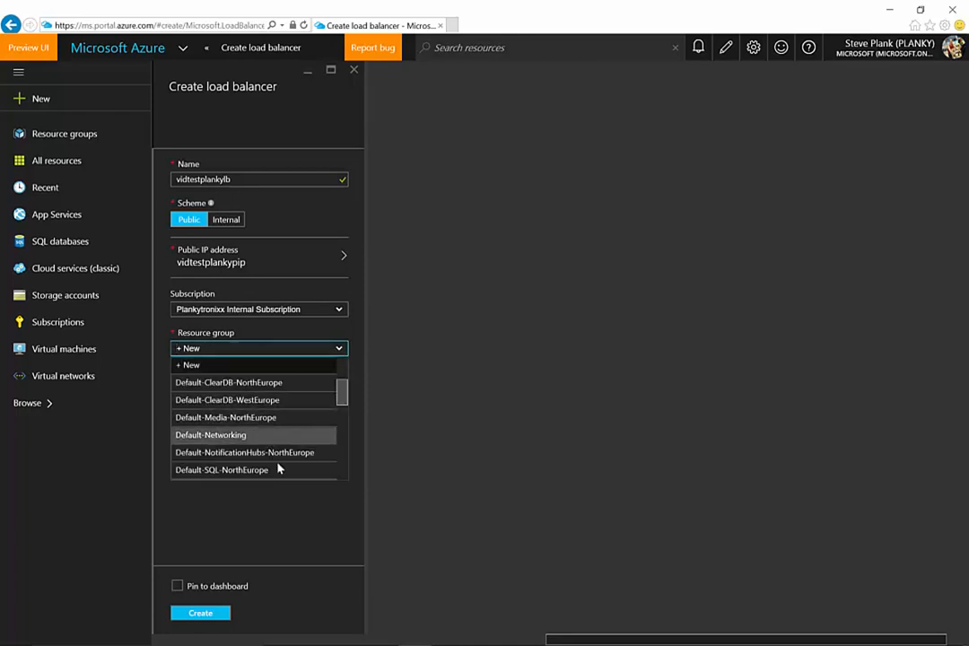
{"action": "scroll", "coordinate": [345, 444], "scroll_direction": "down", "scroll_amount": 3}
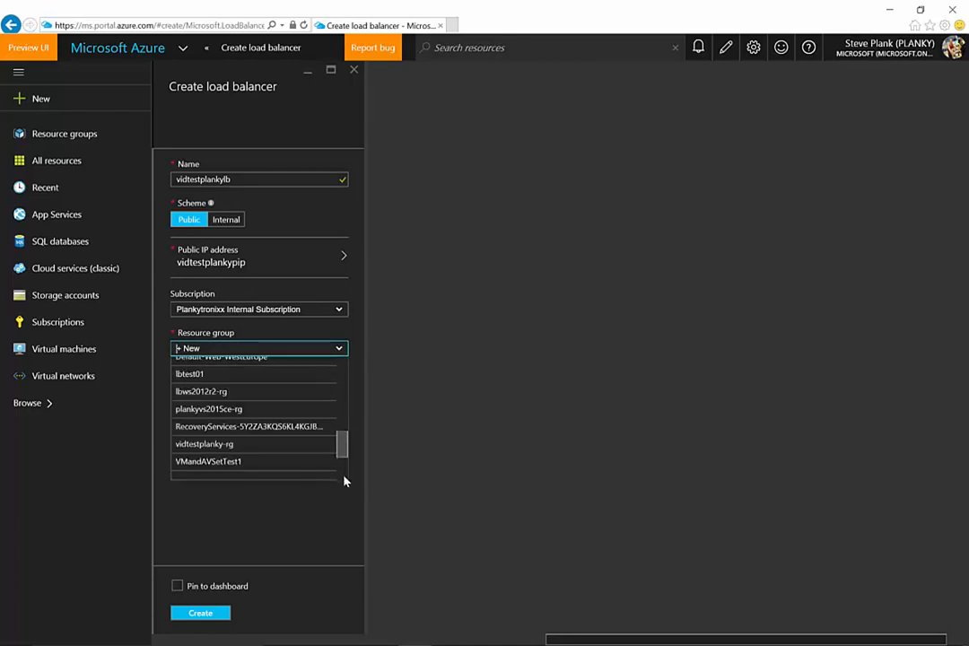
{"action": "left_click", "coordinate": [207, 443]}
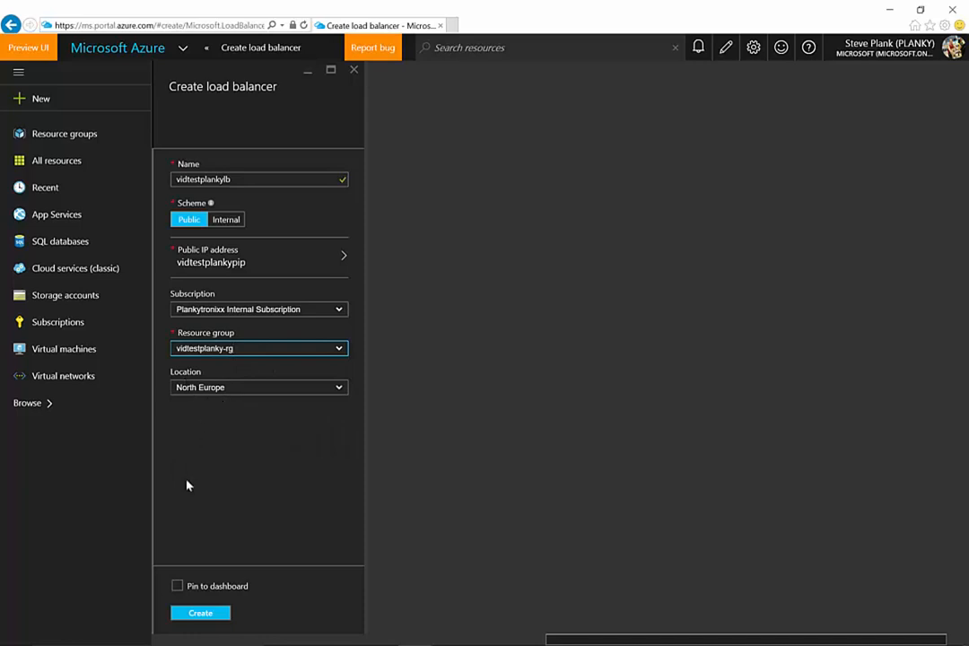
{"action": "left_click", "coordinate": [203, 615]}
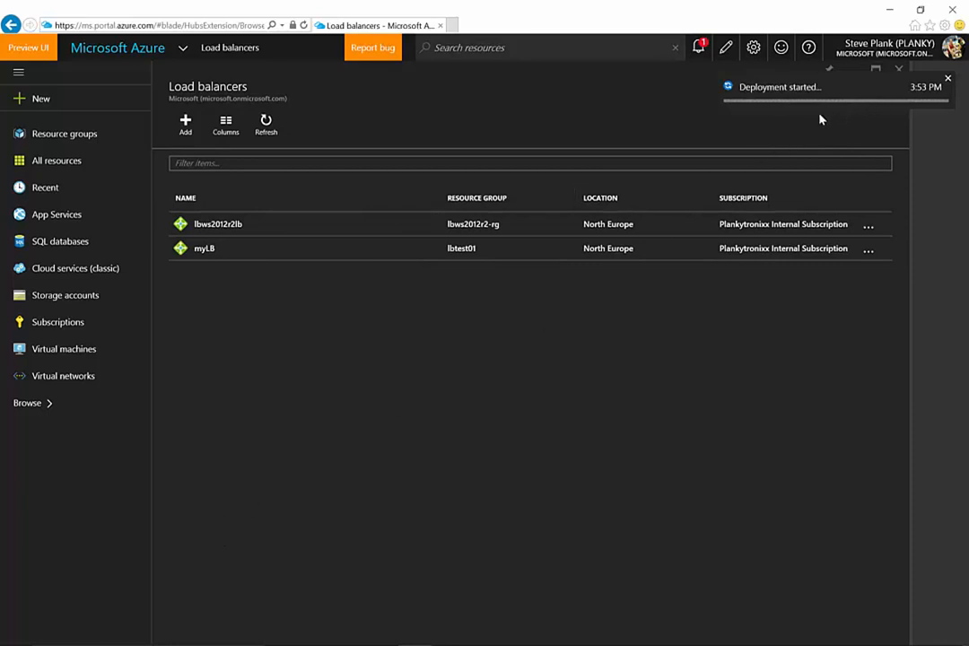
Close the load balancer list and open the VM0nsg network security group from the vidtestplanky-rg resource group
{"action": "left_click", "coordinate": [902, 71]}
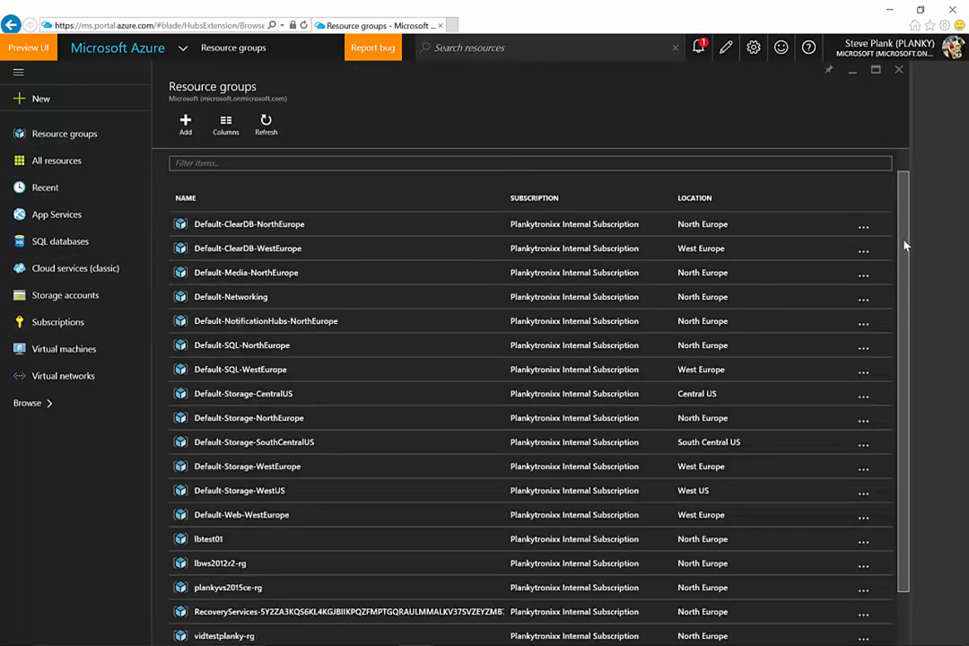
{"action": "scroll", "coordinate": [898, 269], "scroll_direction": "down", "scroll_amount": 1}
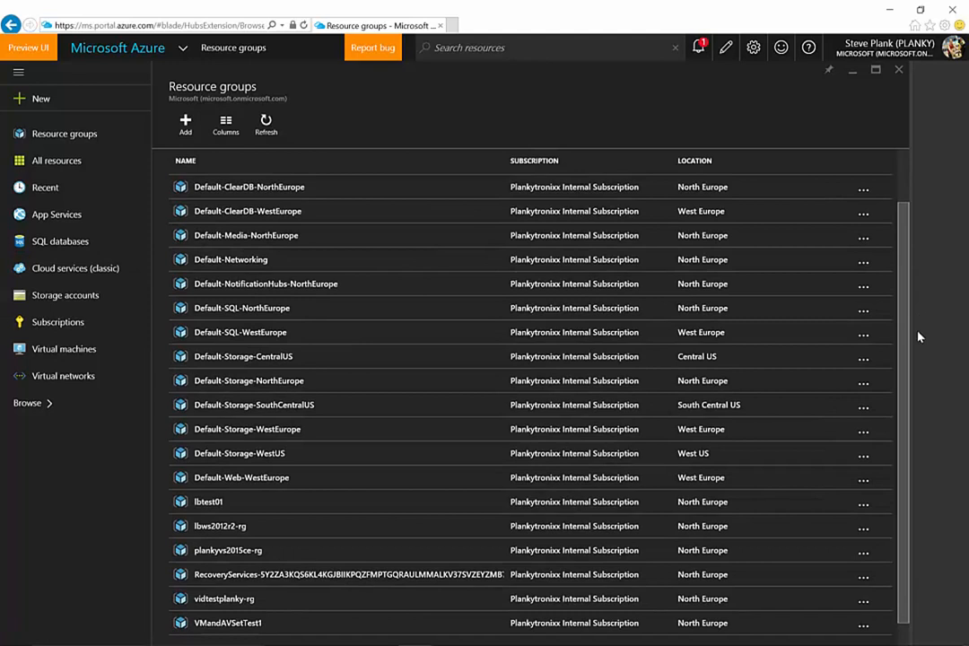
{"action": "left_click", "coordinate": [242, 600]}
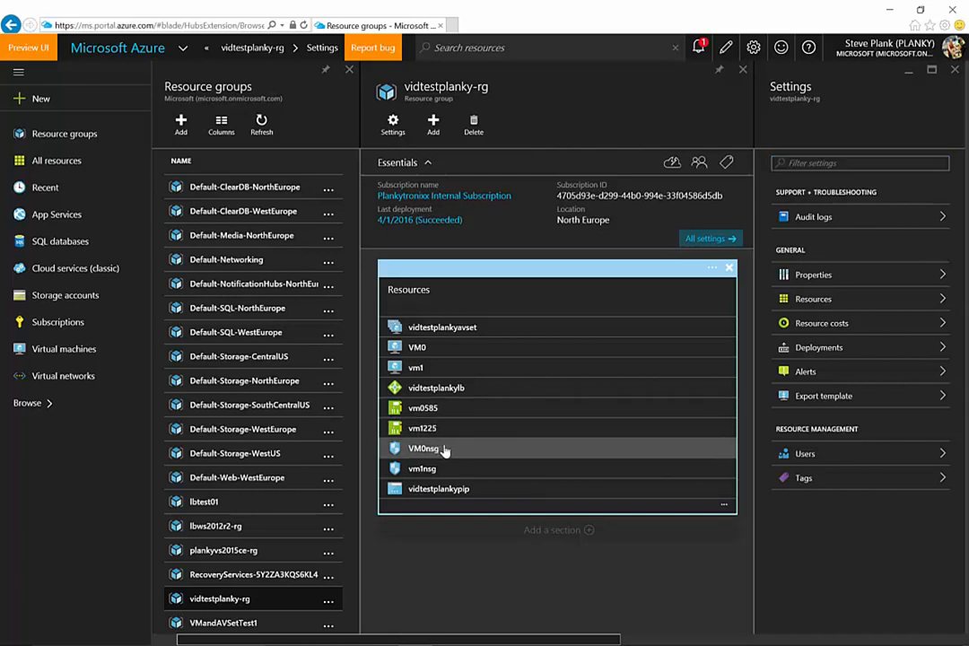
{"action": "left_click", "coordinate": [444, 451]}
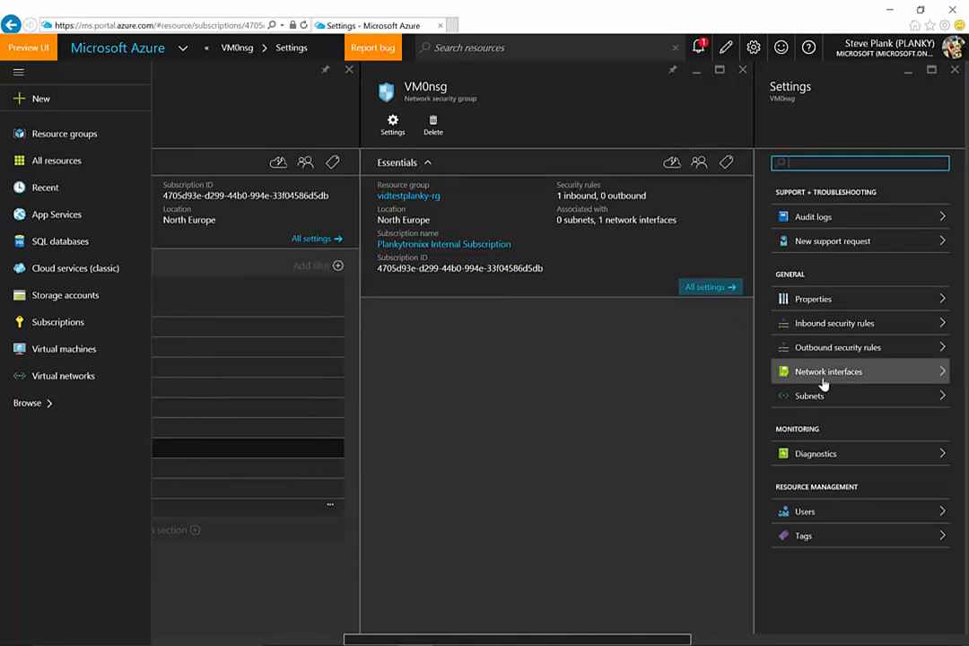
Review the inbound security rules of VM0nsg, return to the dashboard and check the deployment notifications
{"action": "left_click", "coordinate": [829, 325]}
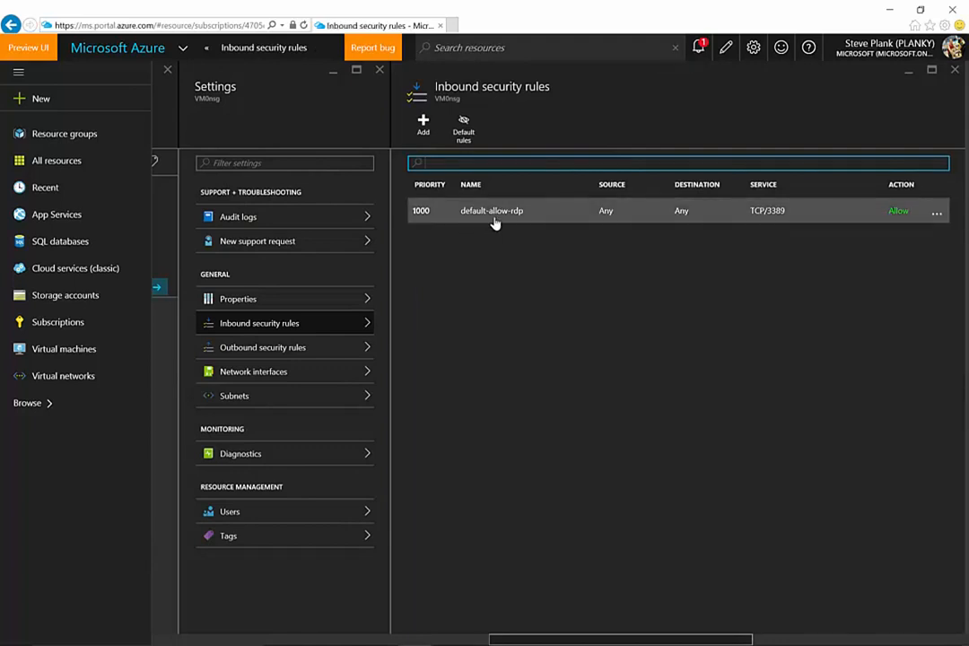
{"action": "left_click", "coordinate": [955, 70]}
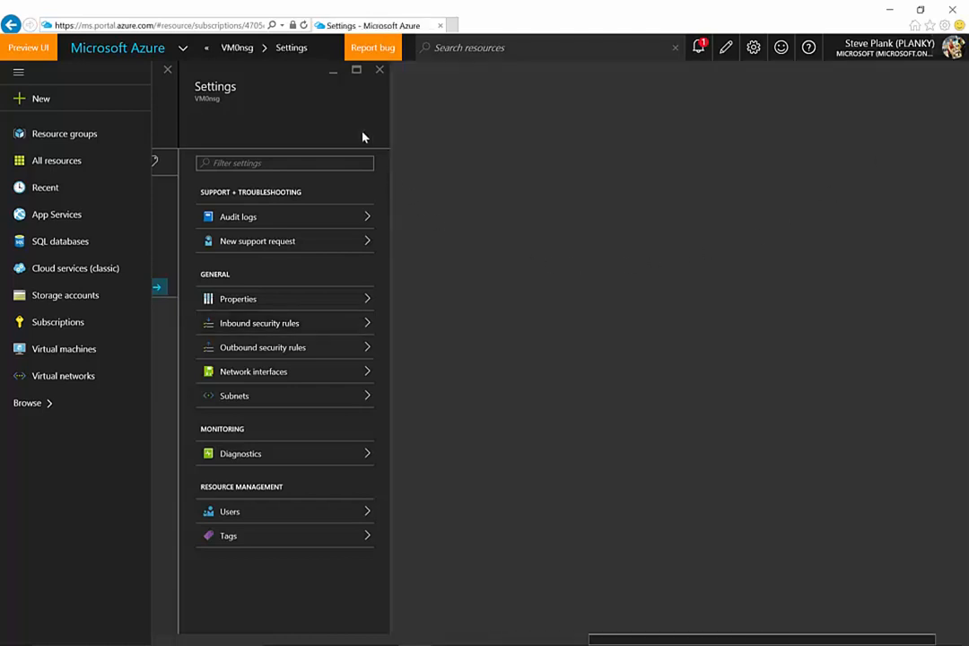
{"action": "left_click", "coordinate": [380, 70]}
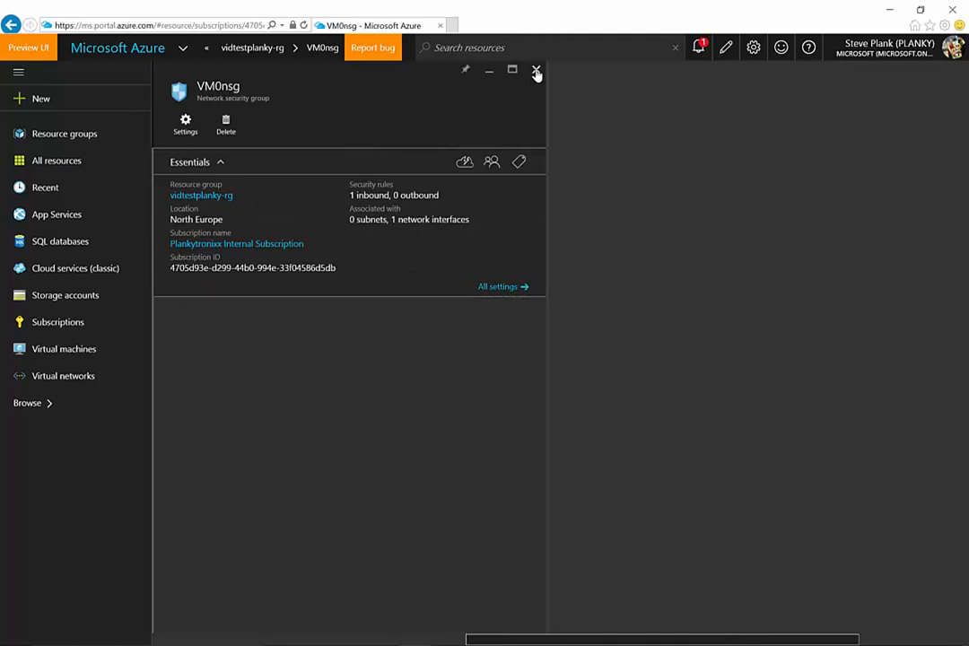
{"action": "left_click", "coordinate": [535, 71]}
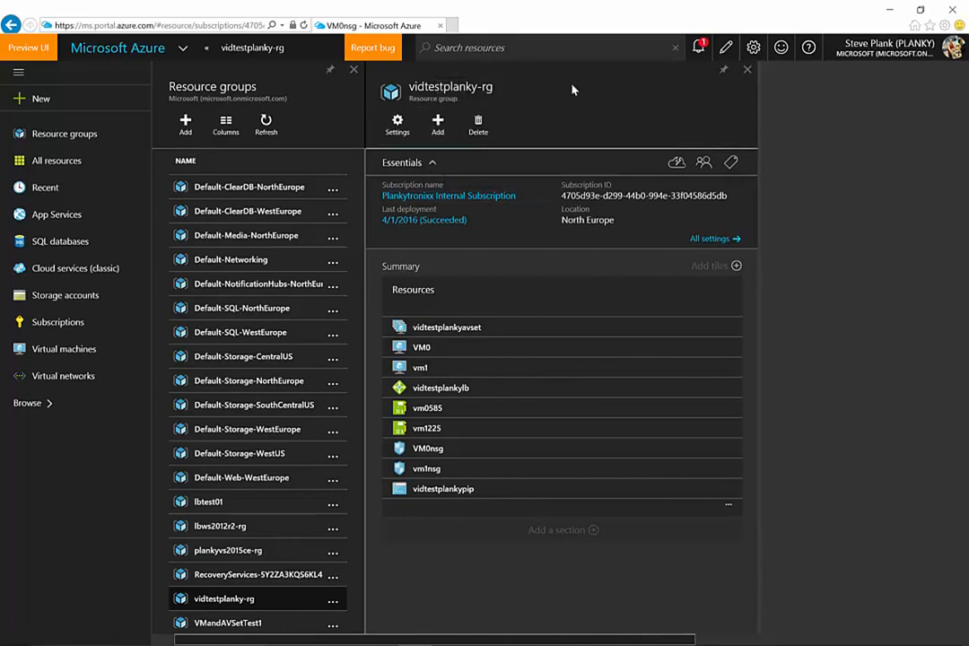
{"action": "left_click", "coordinate": [748, 69]}
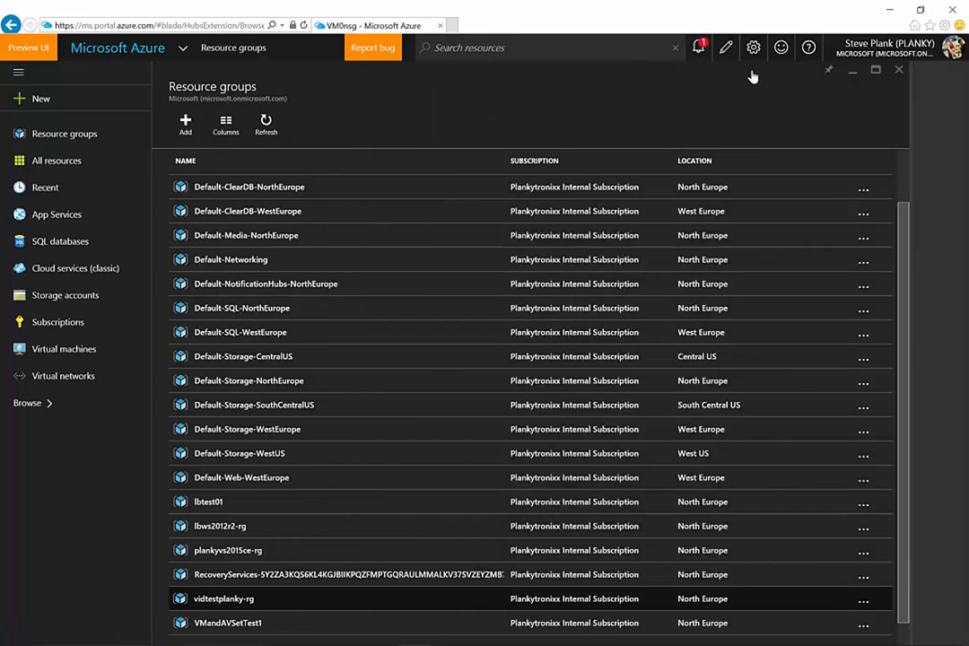
{"action": "left_click", "coordinate": [899, 70]}
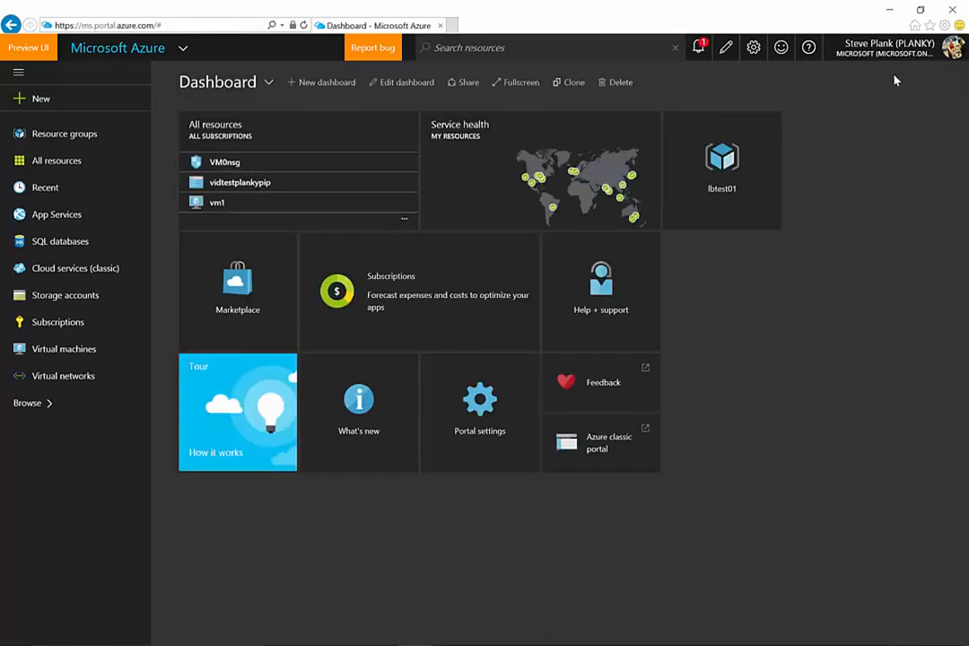
{"action": "left_click", "coordinate": [698, 48]}
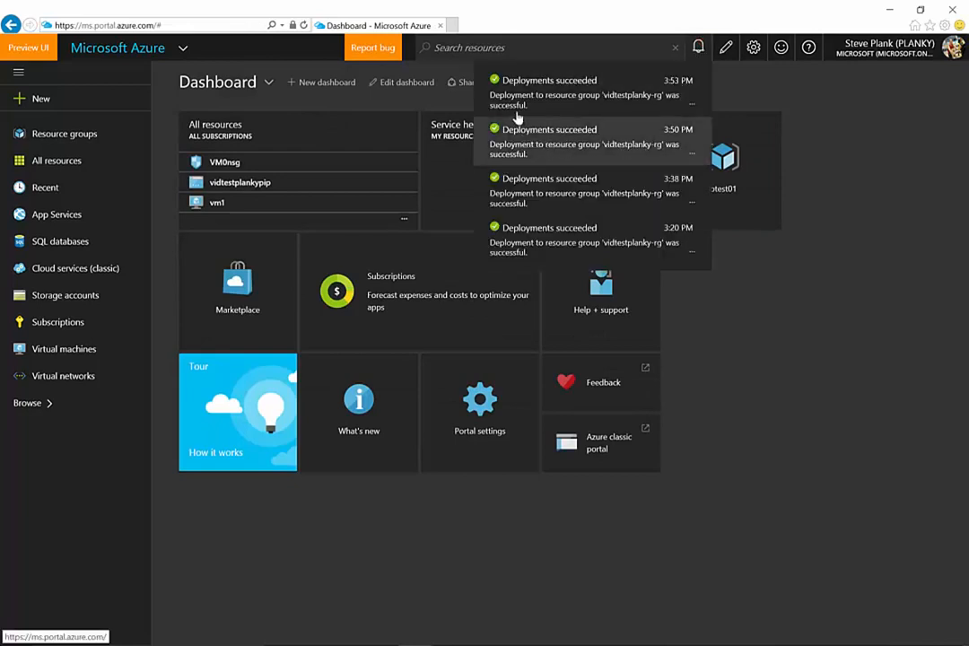
{"action": "left_click", "coordinate": [762, 358]}
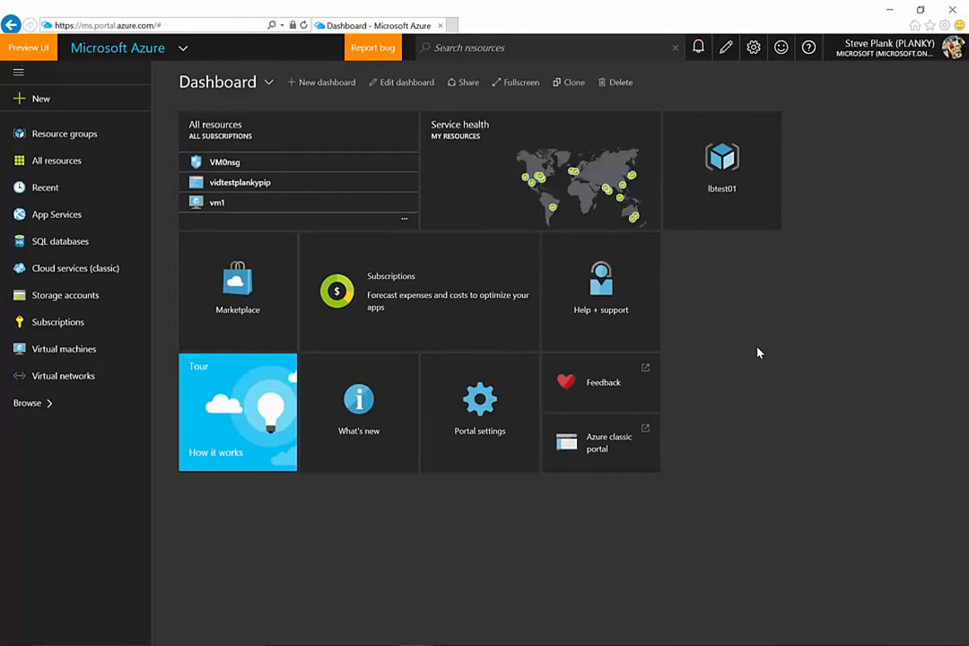
Open the vidtestplankylb load balancer from the vidtestplanky-rg resource group and view its properties
{"action": "left_click", "coordinate": [56, 163]}
{"action": "left_click", "coordinate": [108, 295]}
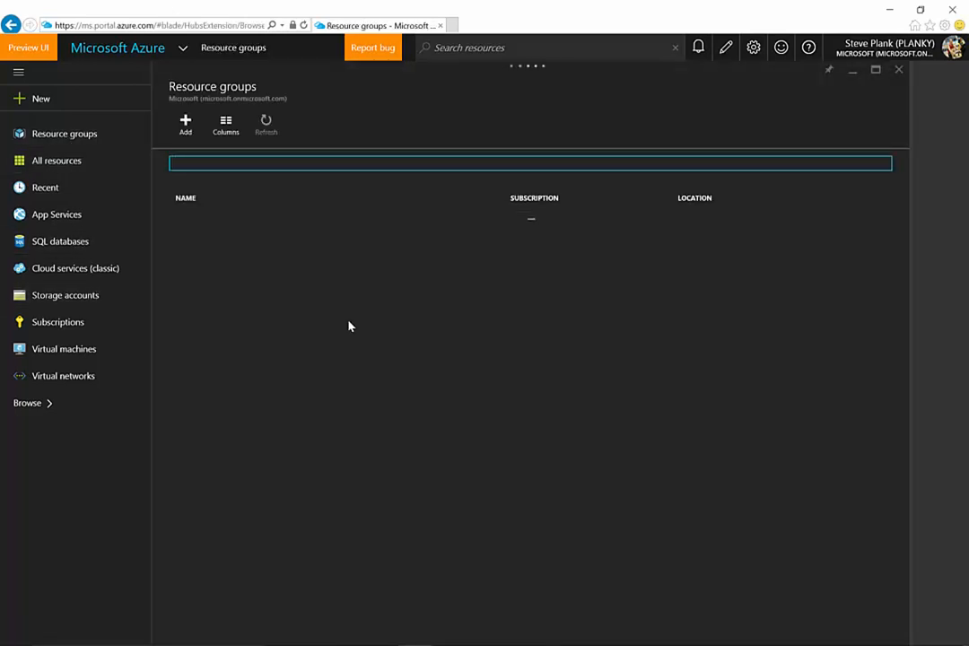
{"action": "scroll", "coordinate": [366, 375], "scroll_direction": "down", "scroll_amount": 1}
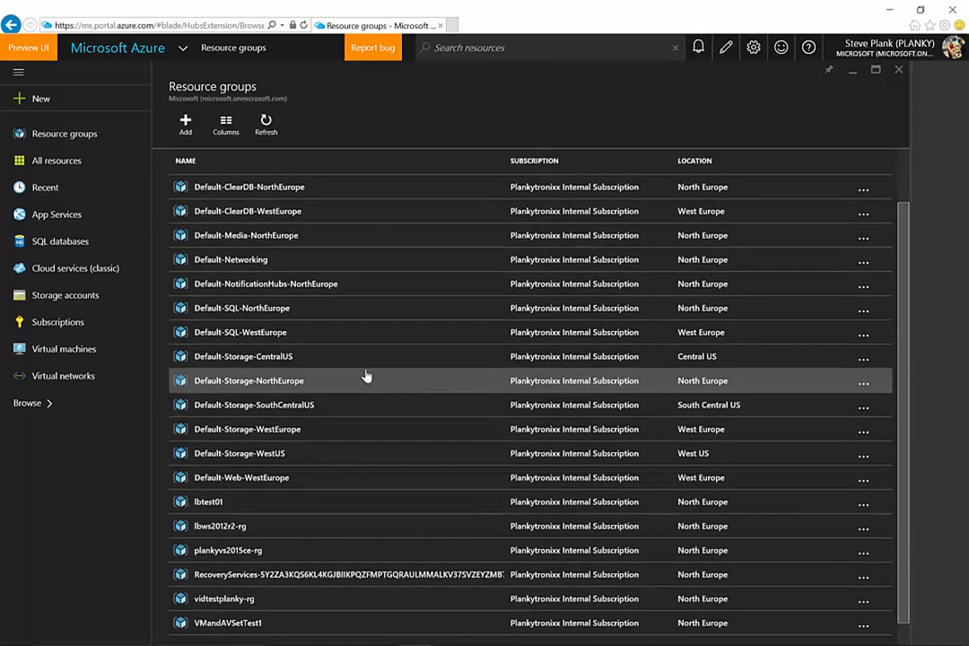
{"action": "left_click", "coordinate": [220, 600]}
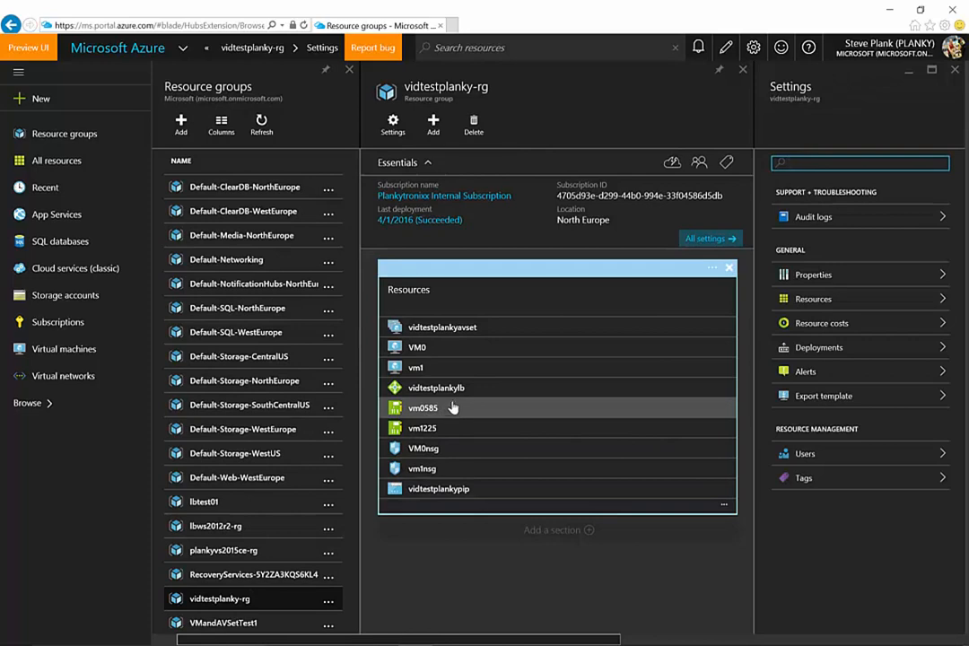
{"action": "left_click", "coordinate": [430, 393]}
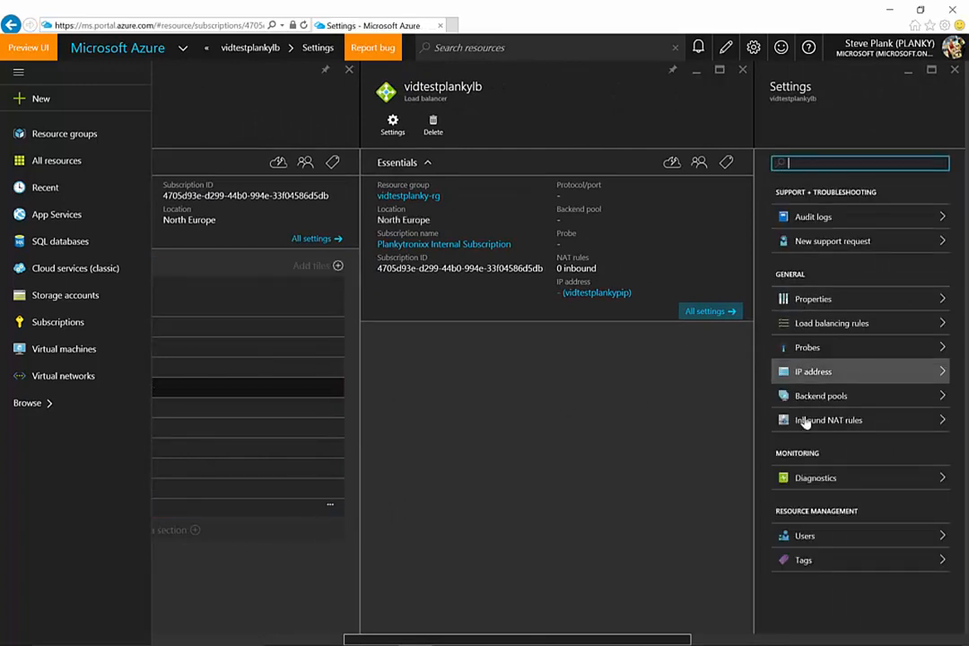
{"action": "left_click", "coordinate": [811, 304]}
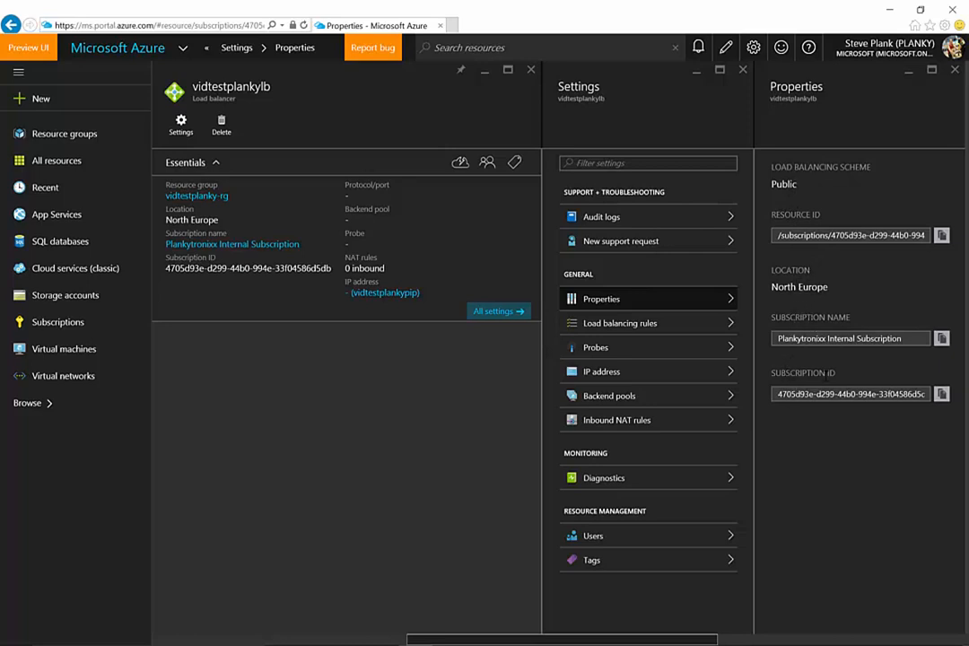
Add a TCP probe named vidtestplankyprobe to the load balancer, keeping port 80, a 5-second interval and an unhealthy threshold of 2
{"action": "left_click", "coordinate": [634, 351]}
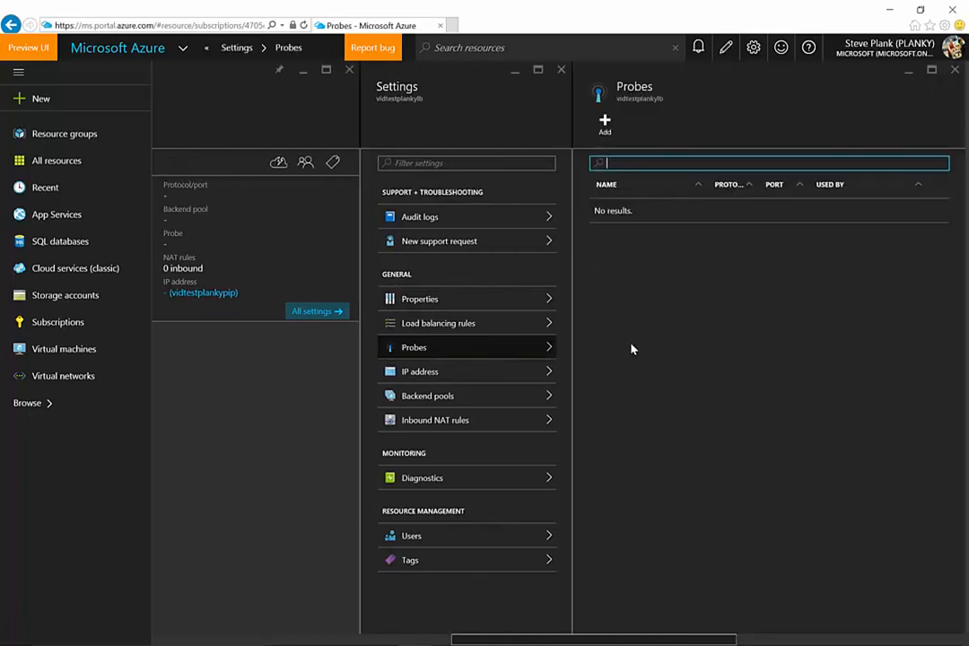
{"action": "left_click", "coordinate": [605, 125]}
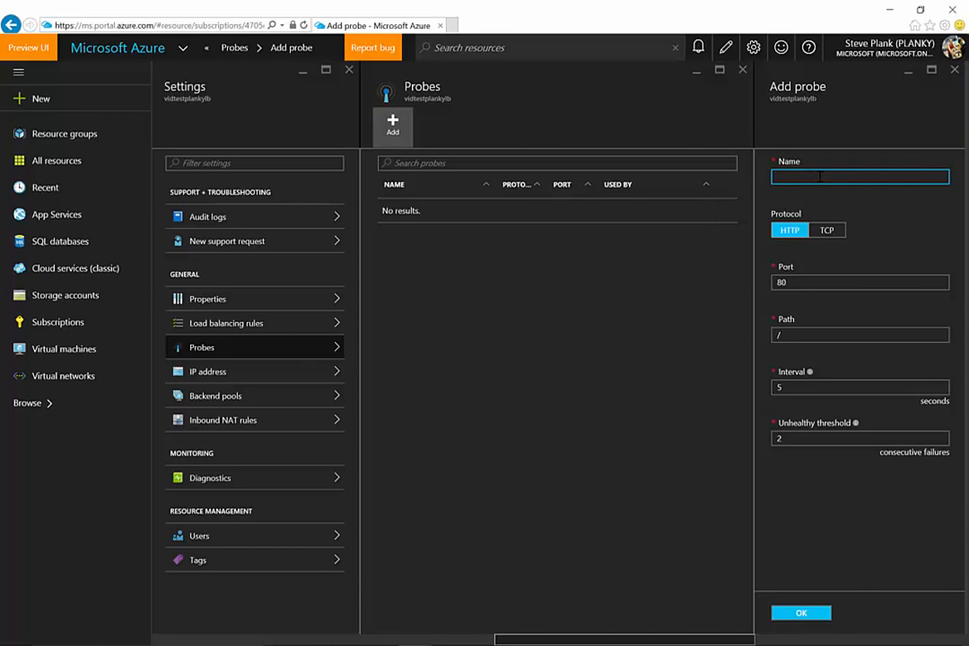
{"action": "type", "text": "vidtestplankyprobe"}
{"action": "left_click", "coordinate": [828, 232]}
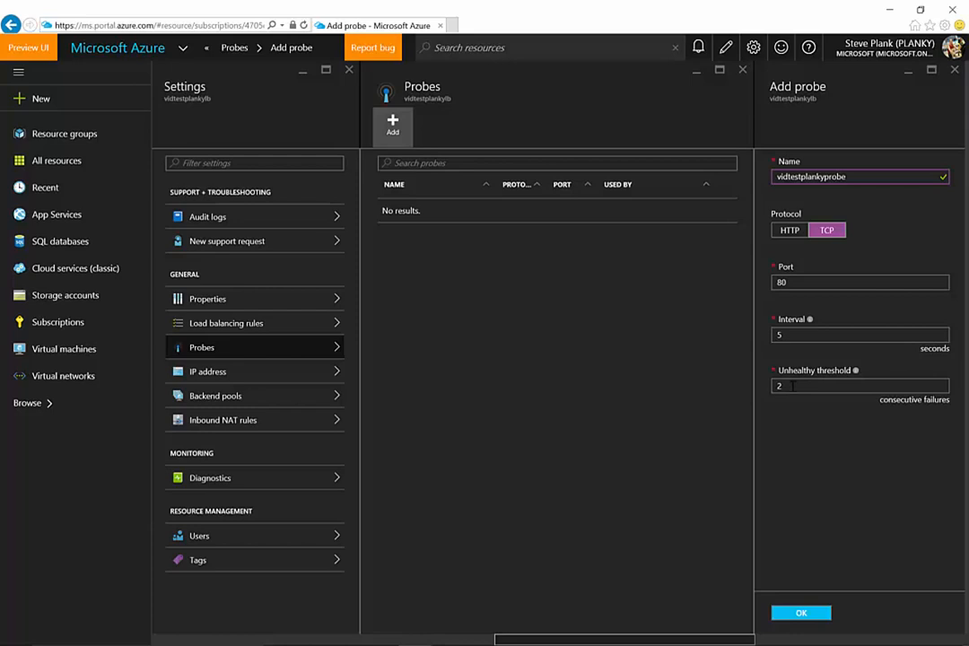
{"action": "left_click", "coordinate": [800, 613]}
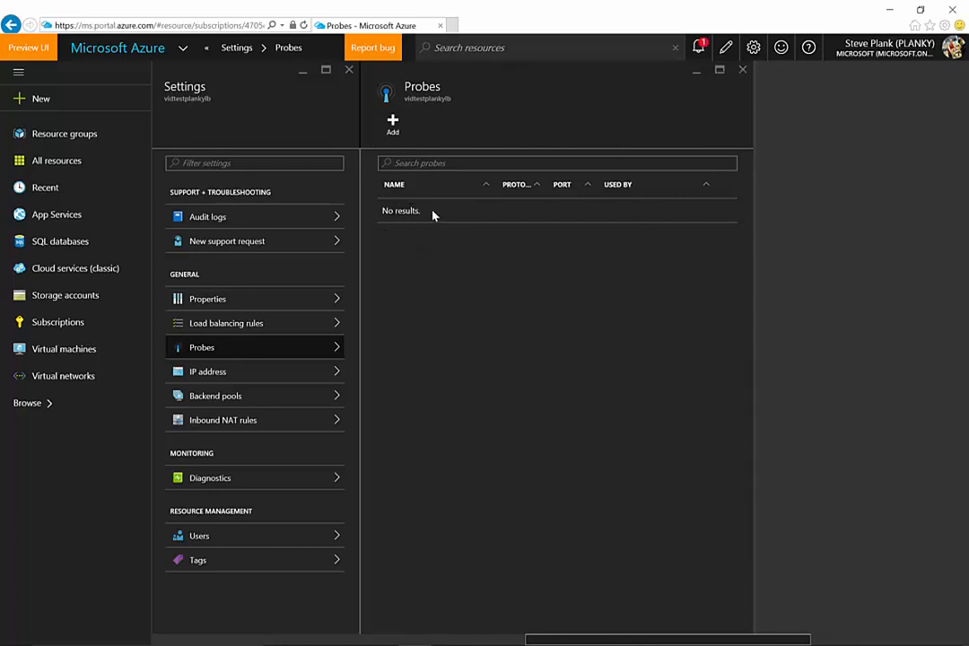
Check the notification about the new probe and reload the load balancer's probe list
{"action": "left_click", "coordinate": [700, 47]}
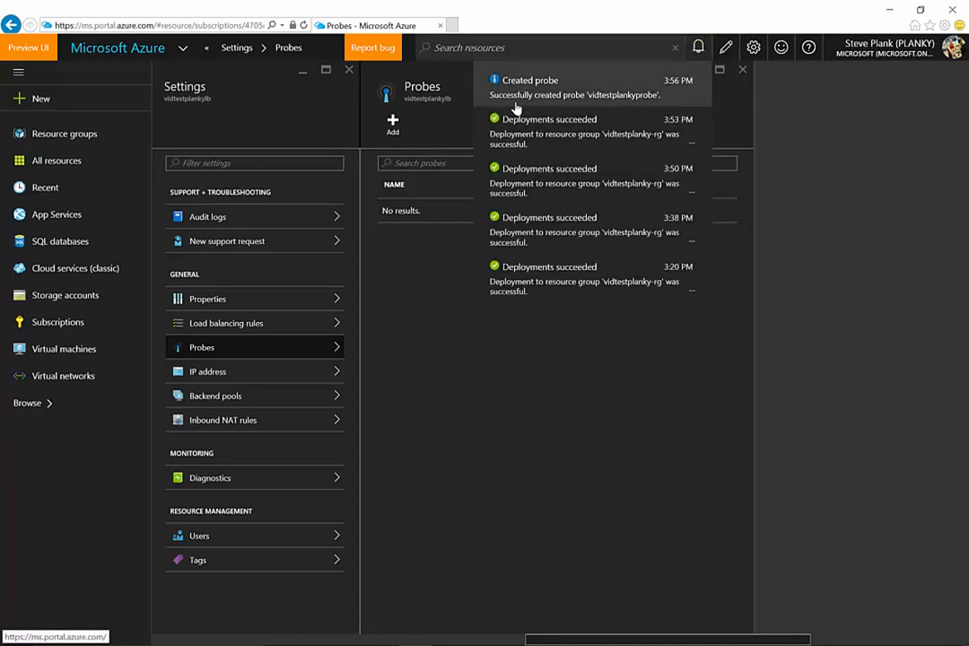
{"action": "left_click", "coordinate": [762, 207]}
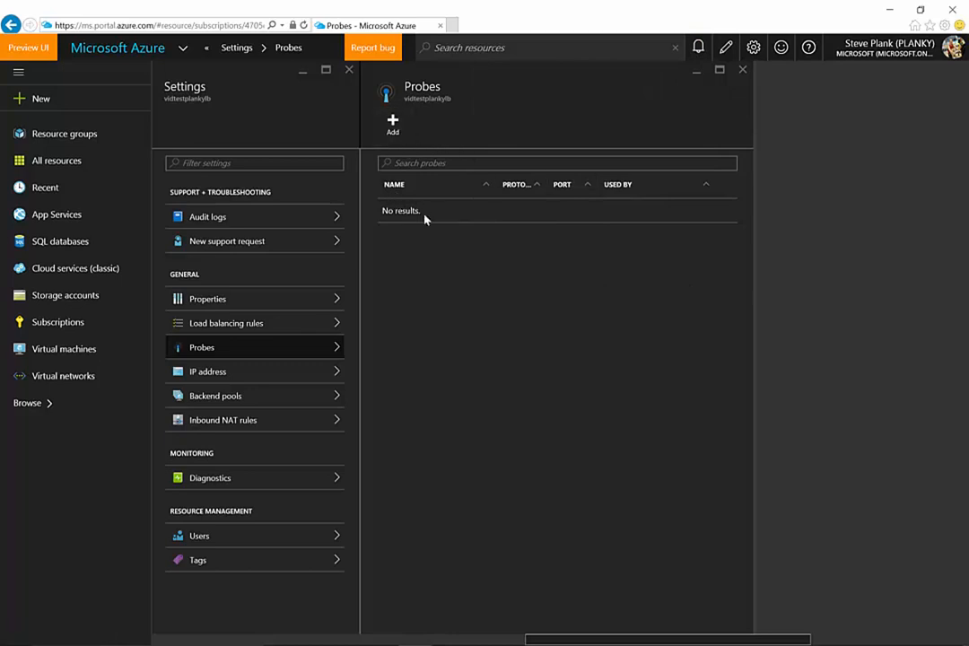
{"action": "left_click", "coordinate": [743, 69]}
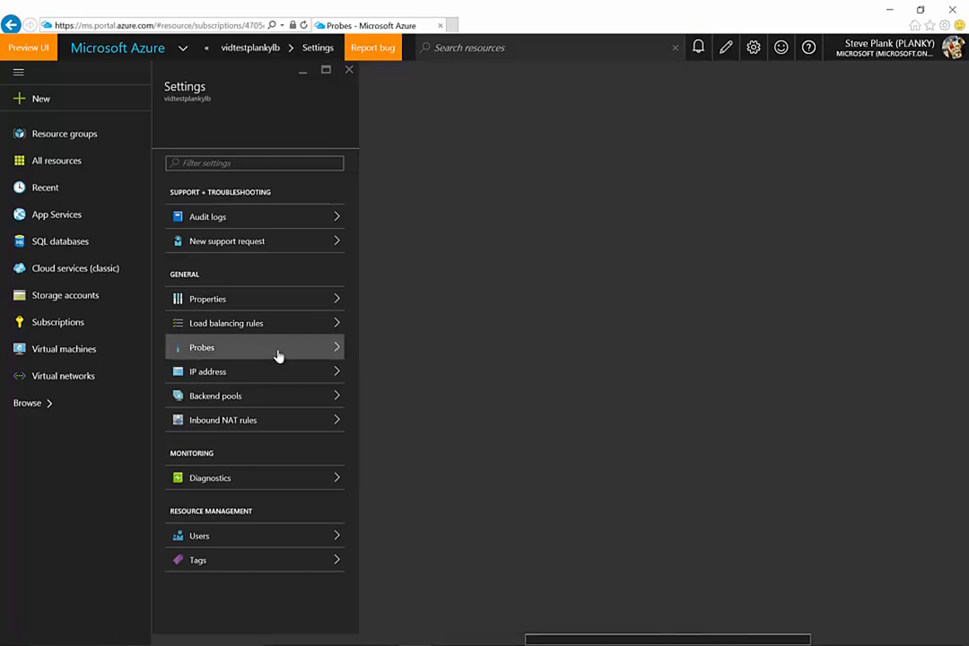
{"action": "left_click", "coordinate": [299, 353]}
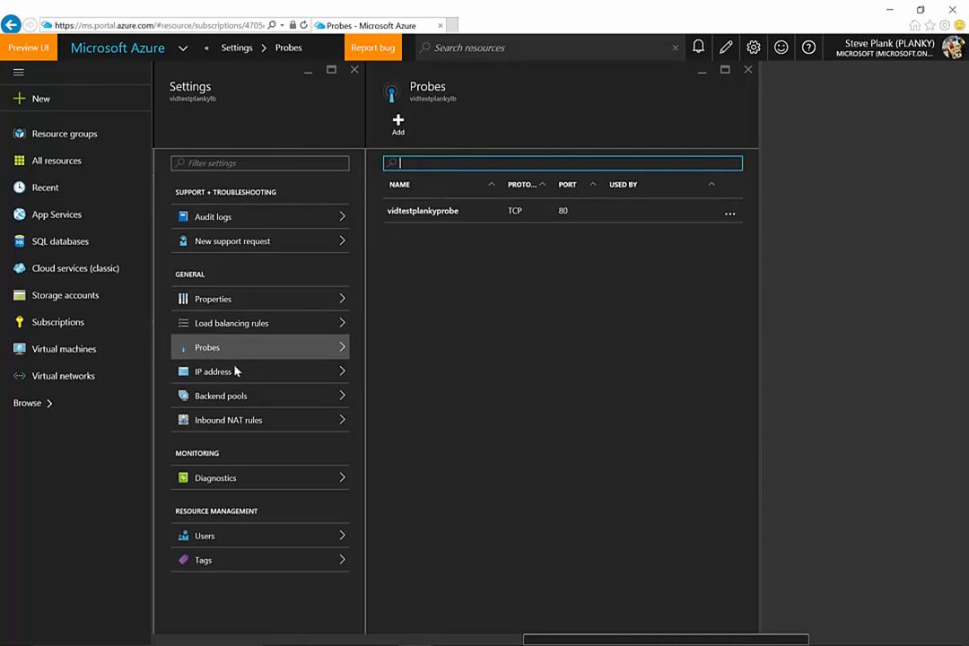
Examine the load balancer's IP address setting and the public IP addresses offered for it, then close both
{"action": "left_click", "coordinate": [322, 375]}
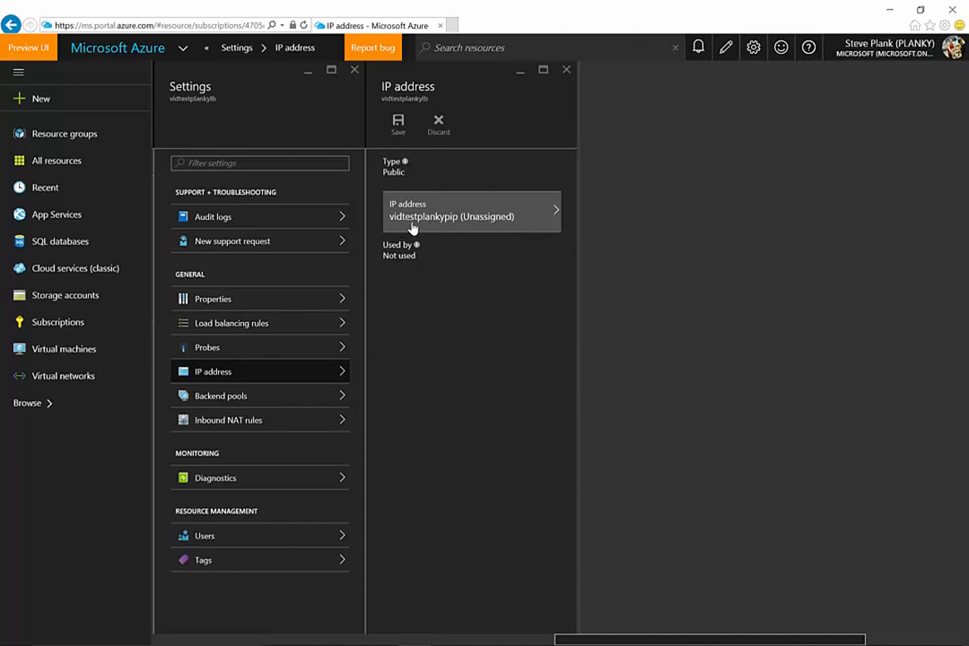
{"action": "left_click", "coordinate": [555, 212]}
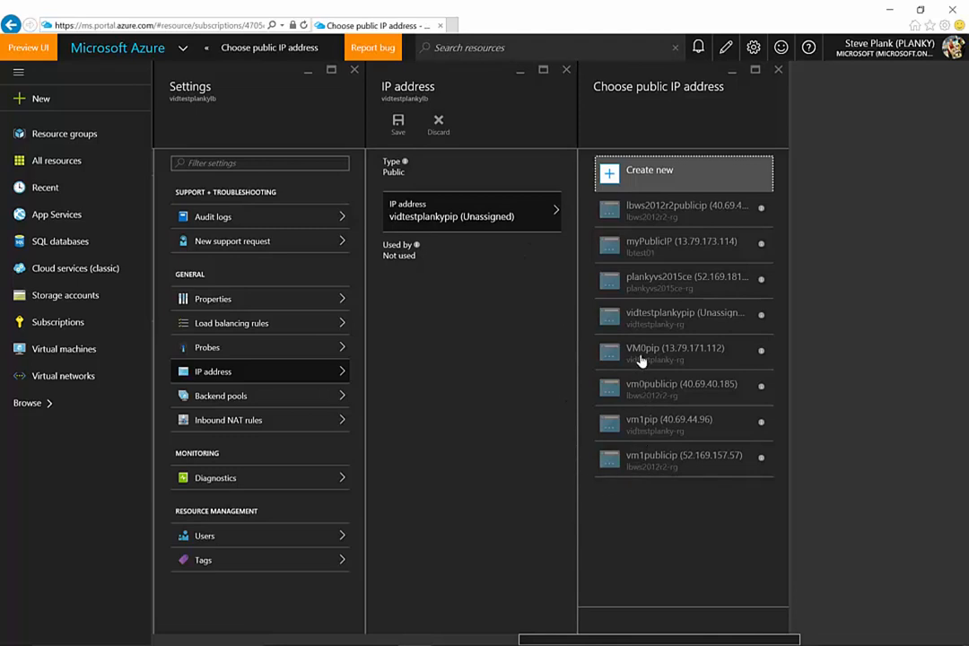
{"action": "left_click", "coordinate": [682, 321]}
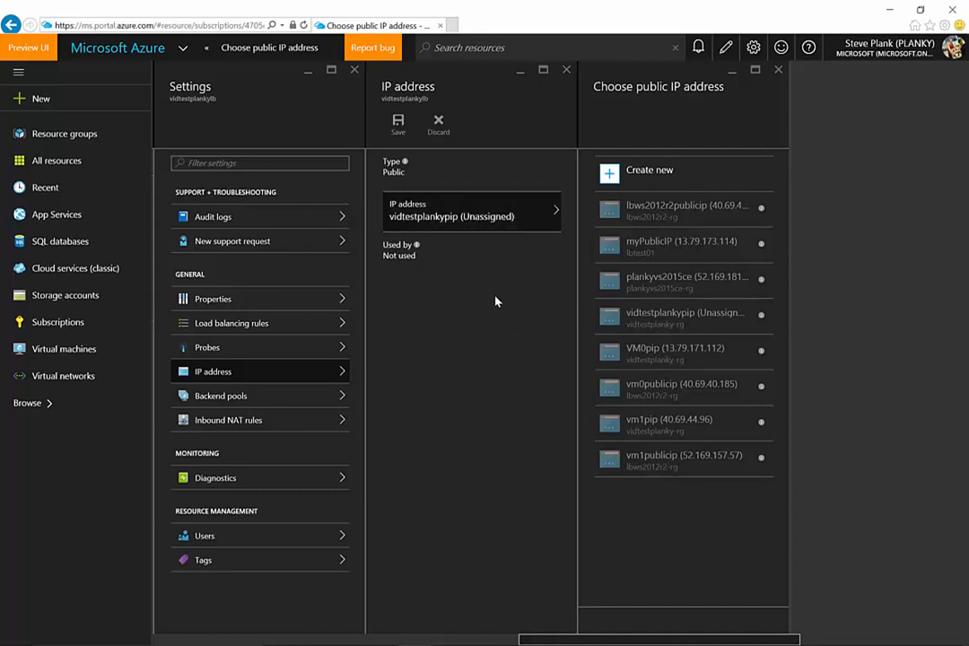
{"action": "left_click", "coordinate": [778, 70]}
{"action": "left_click", "coordinate": [566, 69]}
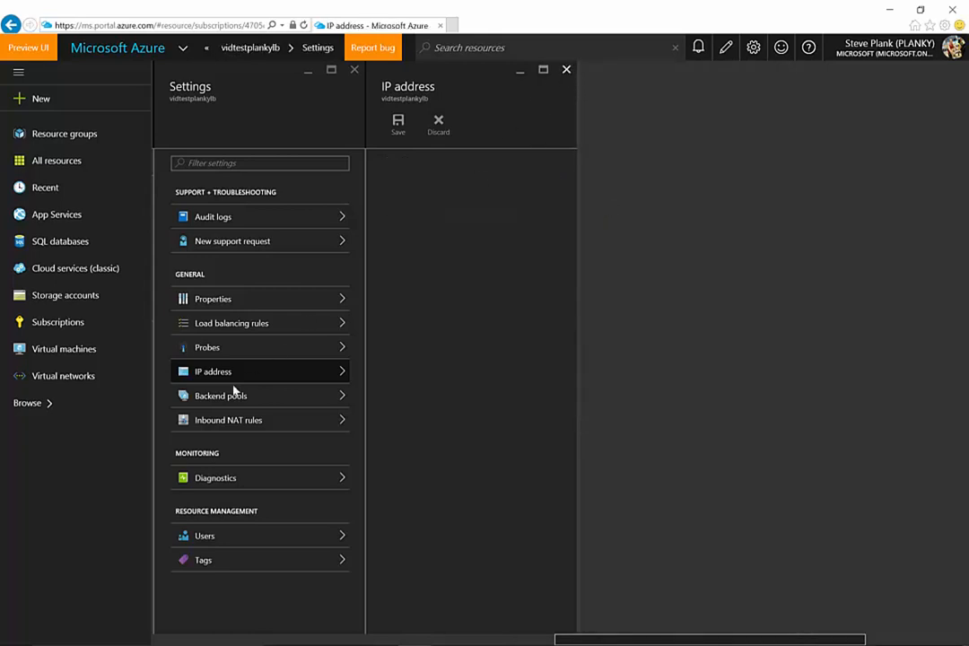
{"action": "left_click", "coordinate": [237, 326]}
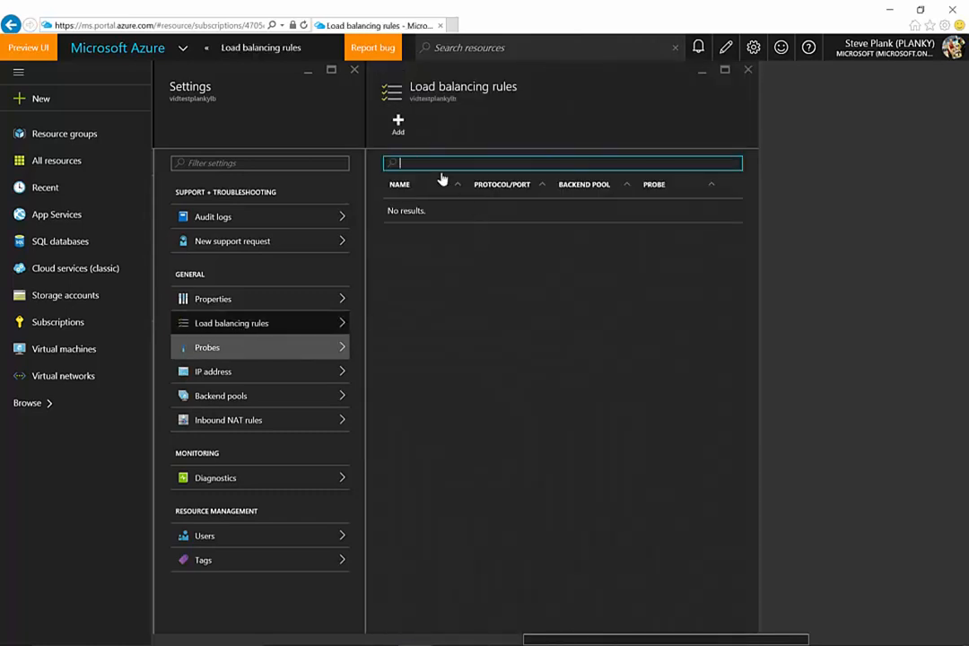
{"action": "left_click", "coordinate": [401, 128]}
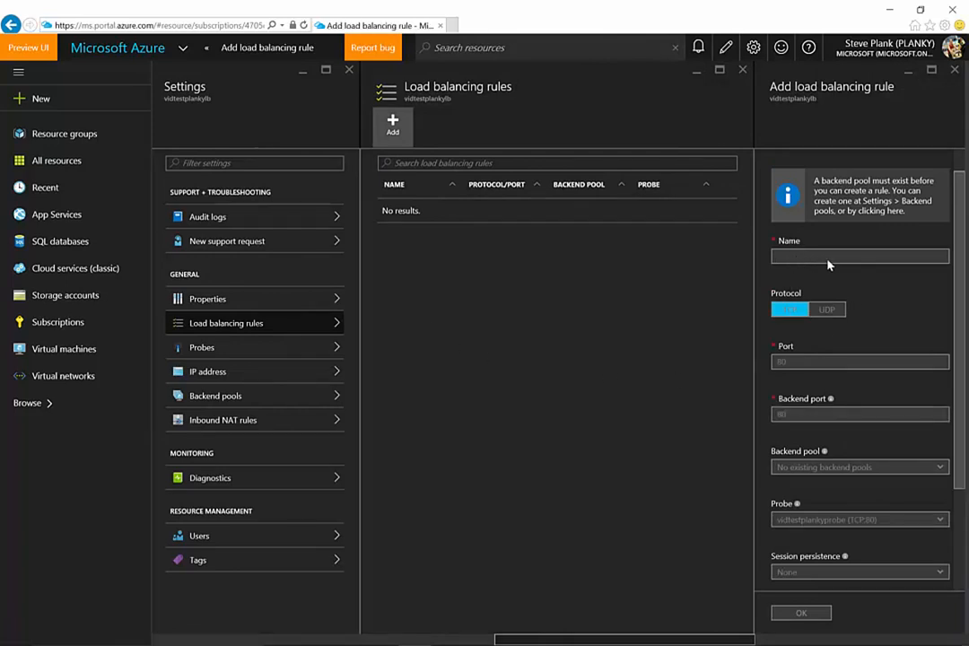
{"action": "left_click", "coordinate": [956, 69]}
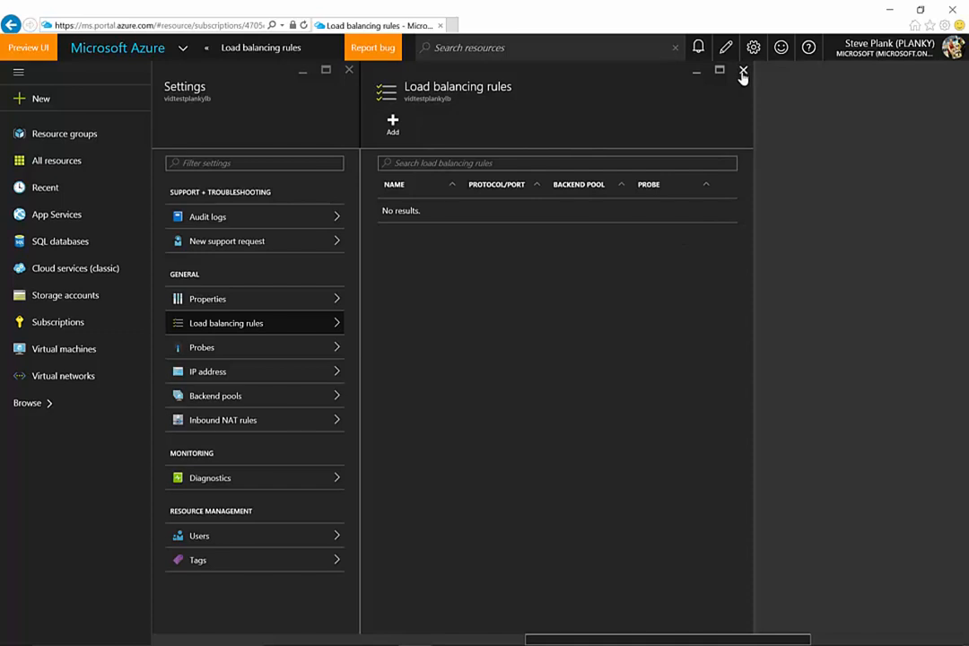
{"action": "left_click", "coordinate": [743, 70]}
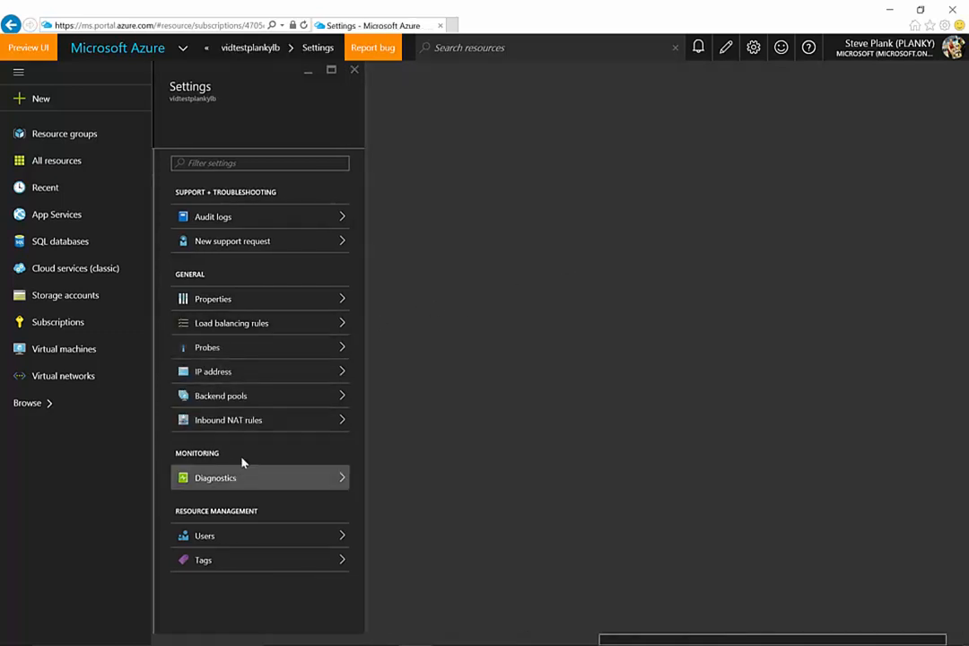
Start a backend pool named vidtestplankybackendpool and choose vidtestplankyavset as the availability set for its virtual machines
{"action": "left_click", "coordinate": [225, 401]}
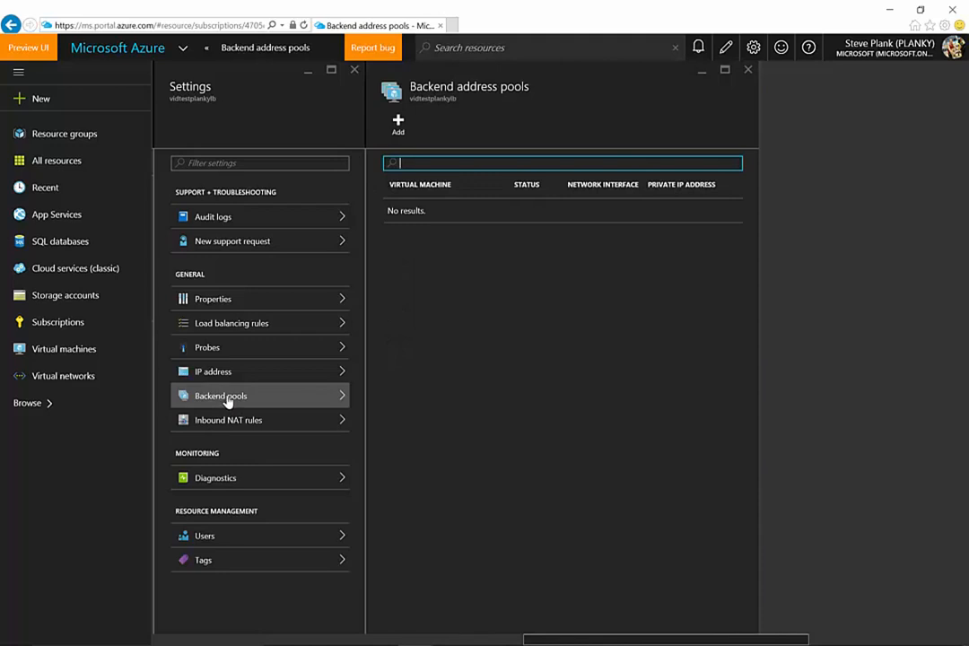
{"action": "left_click", "coordinate": [398, 127]}
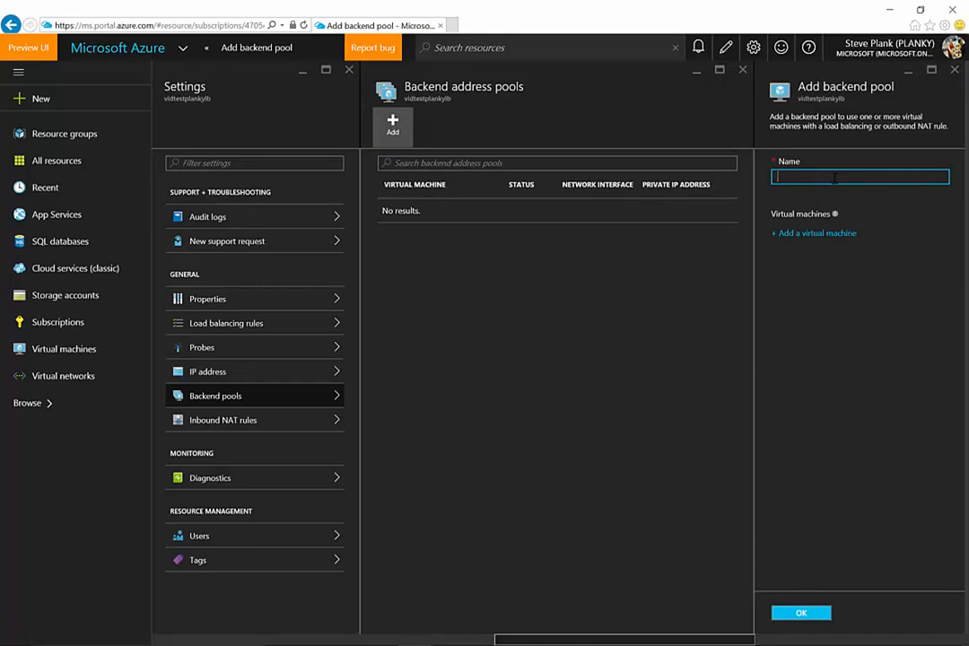
{"action": "type", "text": "vidtestplankybackendpool"}
{"action": "left_click", "coordinate": [812, 236]}
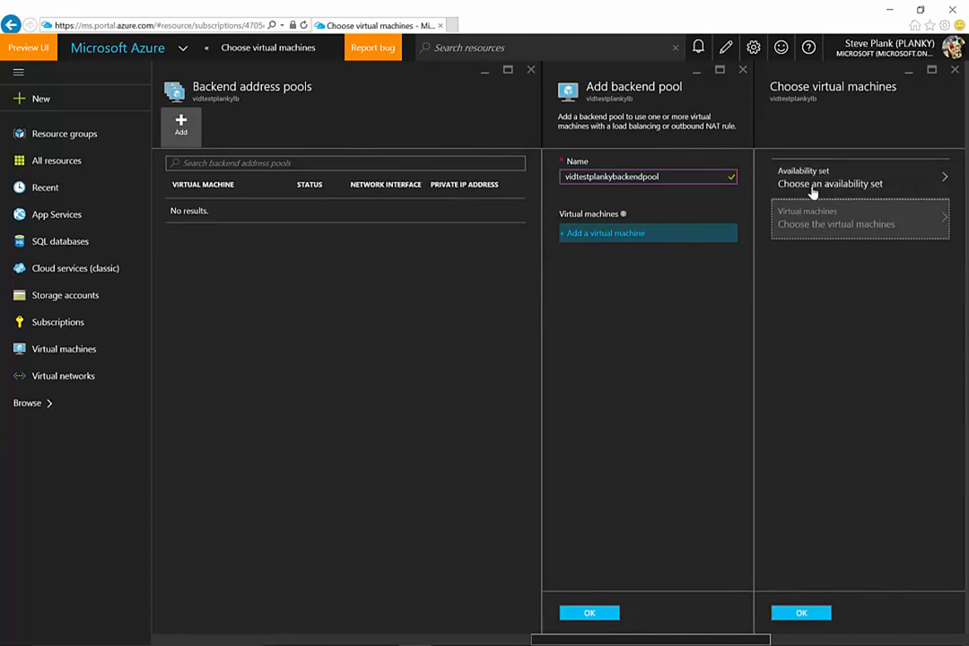
{"action": "left_click", "coordinate": [881, 184]}
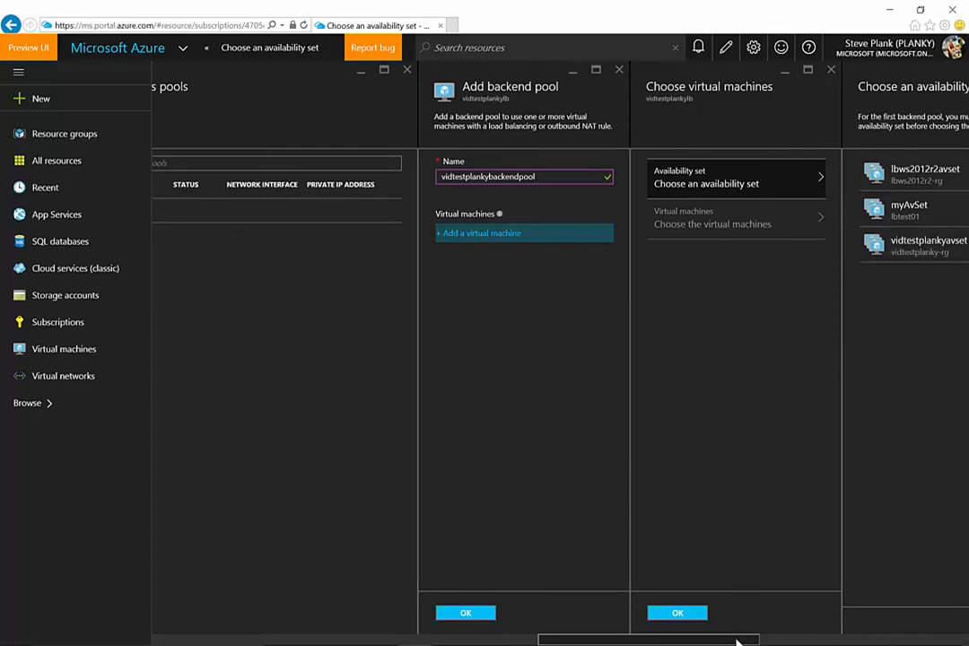
{"action": "scroll", "coordinate": [758, 641], "scroll_direction": "right", "scroll_amount": 2}
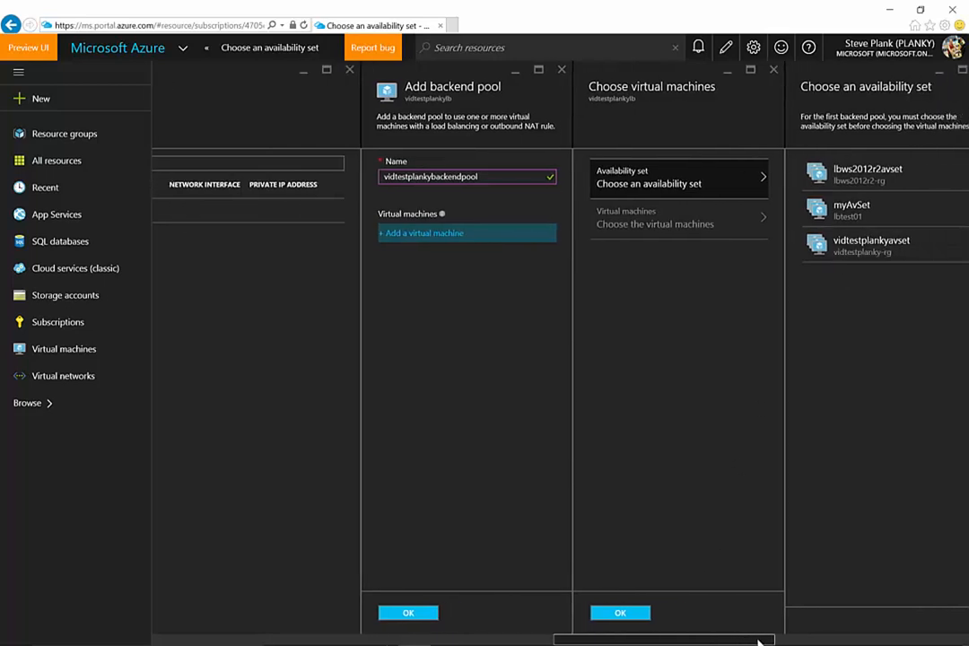
{"action": "left_click", "coordinate": [831, 248]}
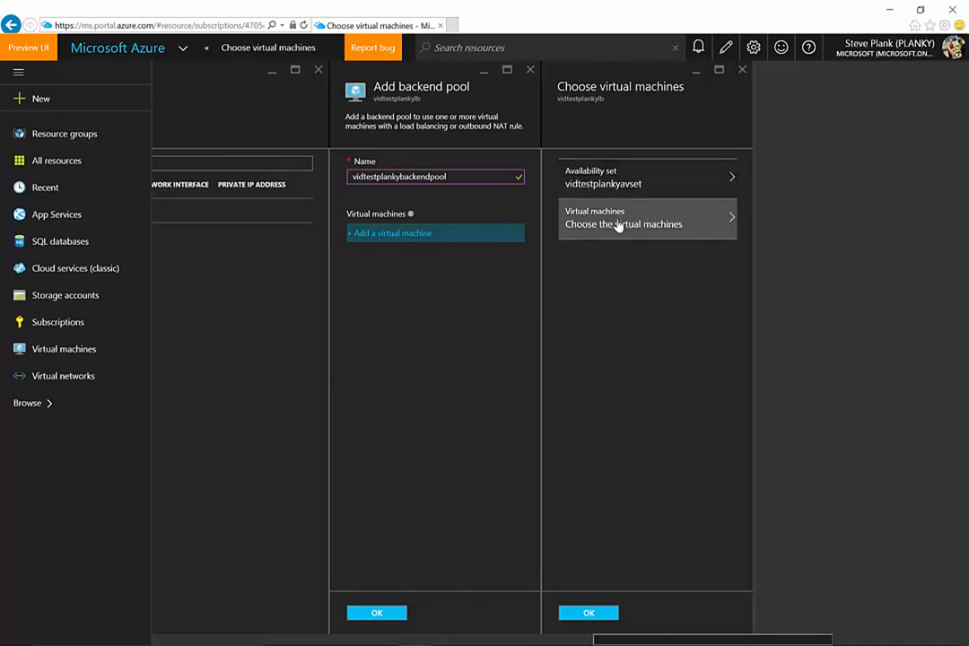
Add virtual machines VM0 and vm1 to vidtestplankybackendpool, create the pool and close the backend pool list
{"action": "left_click", "coordinate": [731, 223]}
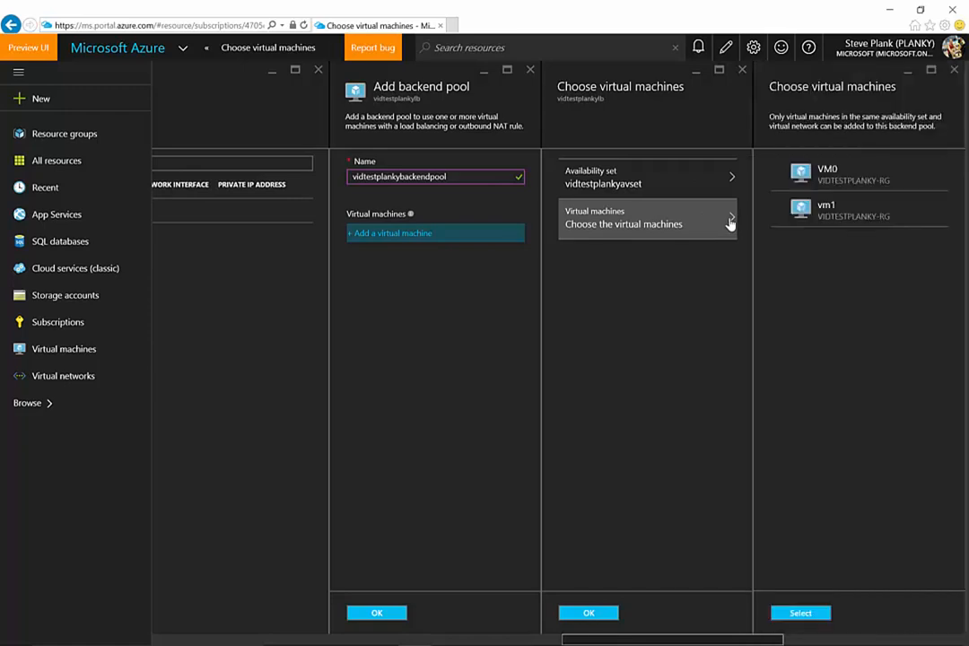
{"action": "left_click", "coordinate": [803, 178]}
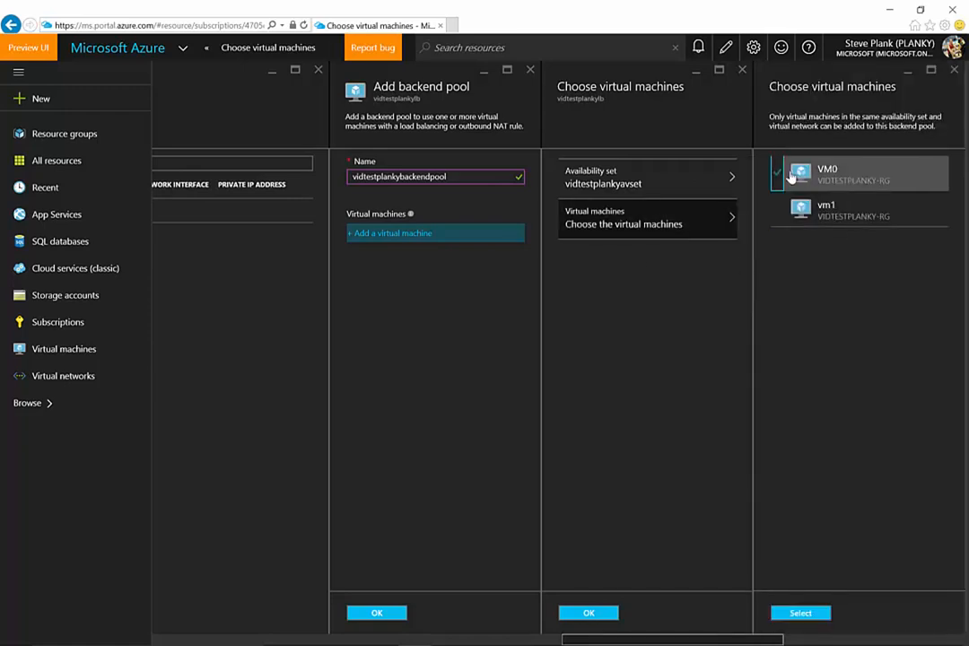
{"action": "left_click", "coordinate": [813, 613]}
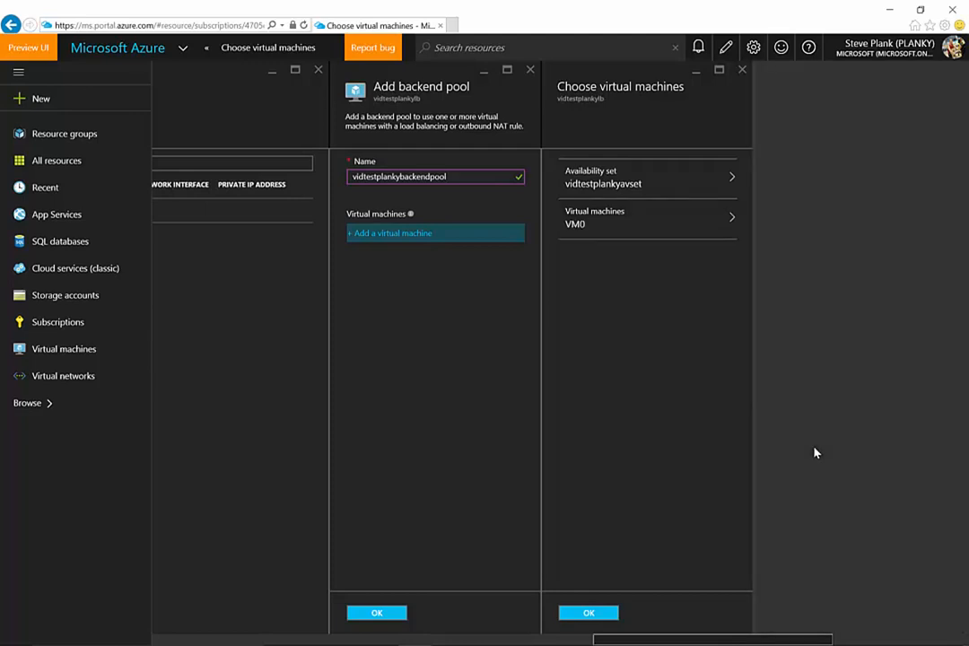
{"action": "left_click", "coordinate": [730, 219]}
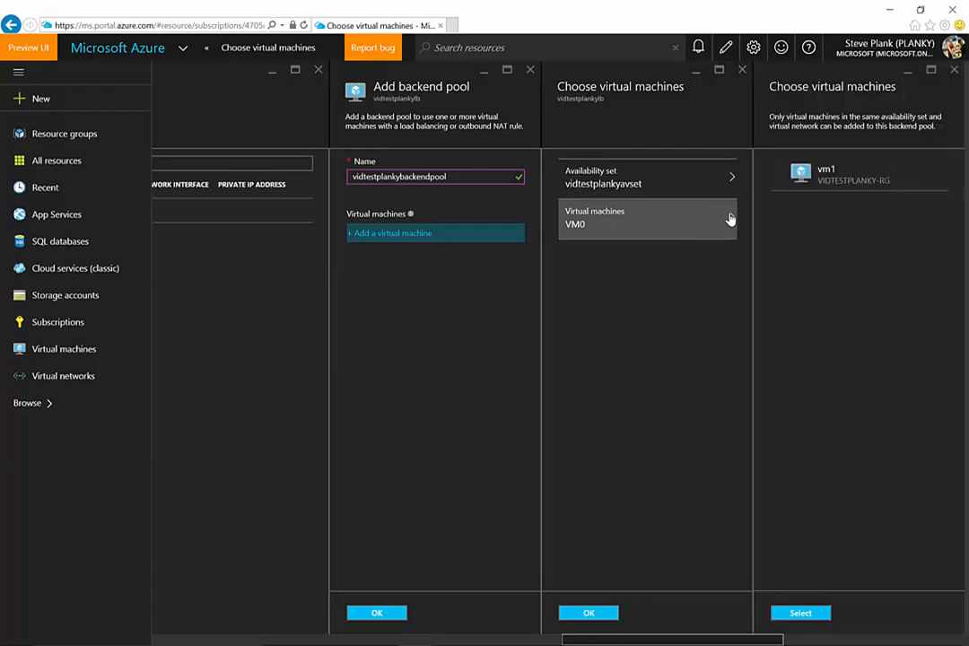
{"action": "left_click", "coordinate": [778, 175]}
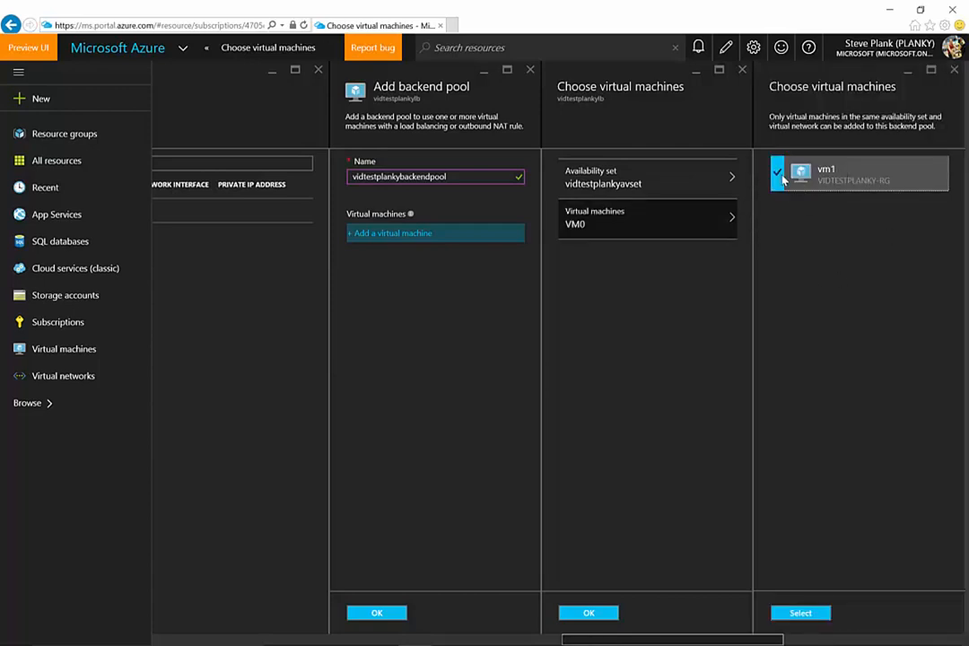
{"action": "left_click", "coordinate": [801, 613]}
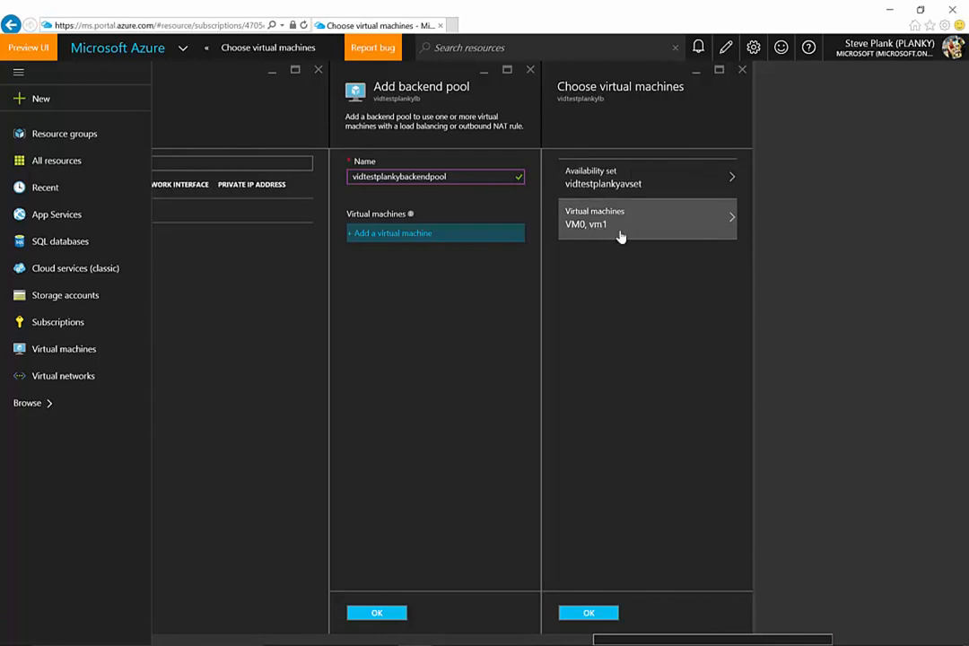
{"action": "left_click", "coordinate": [614, 620]}
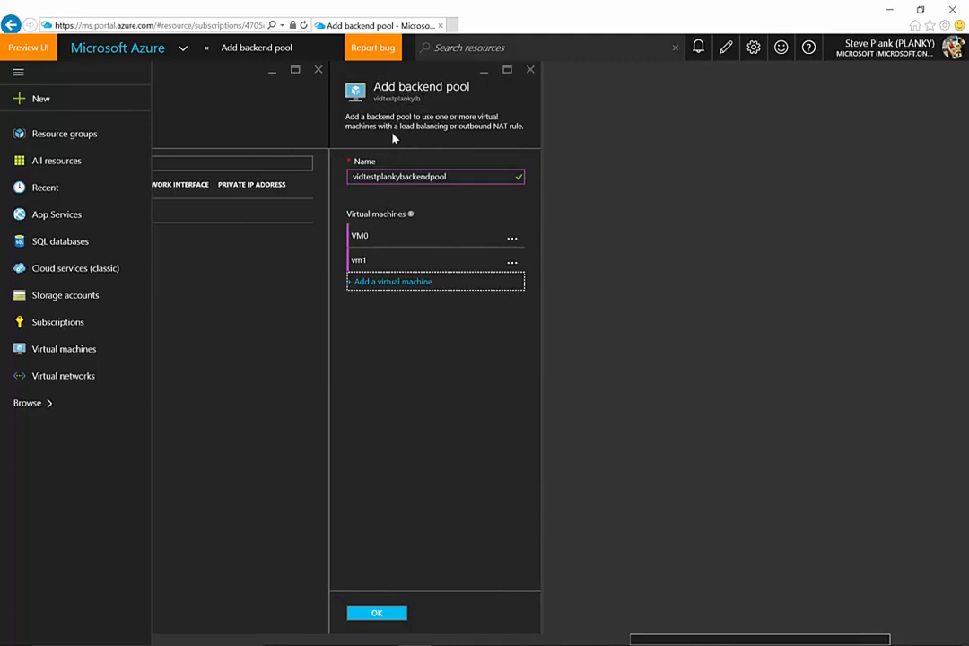
{"action": "left_click", "coordinate": [389, 613]}
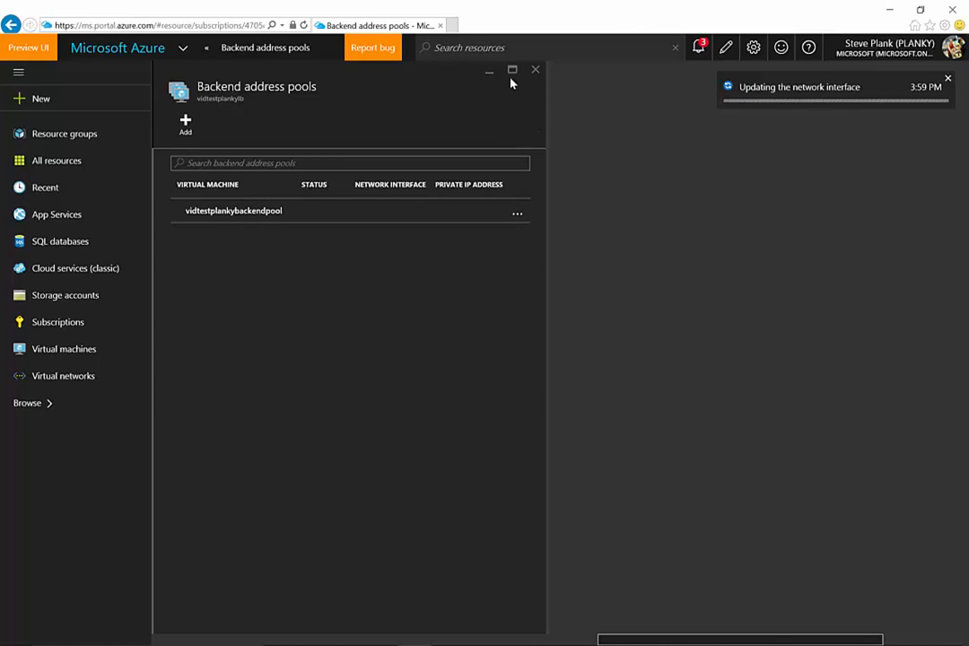
{"action": "left_click", "coordinate": [536, 70]}
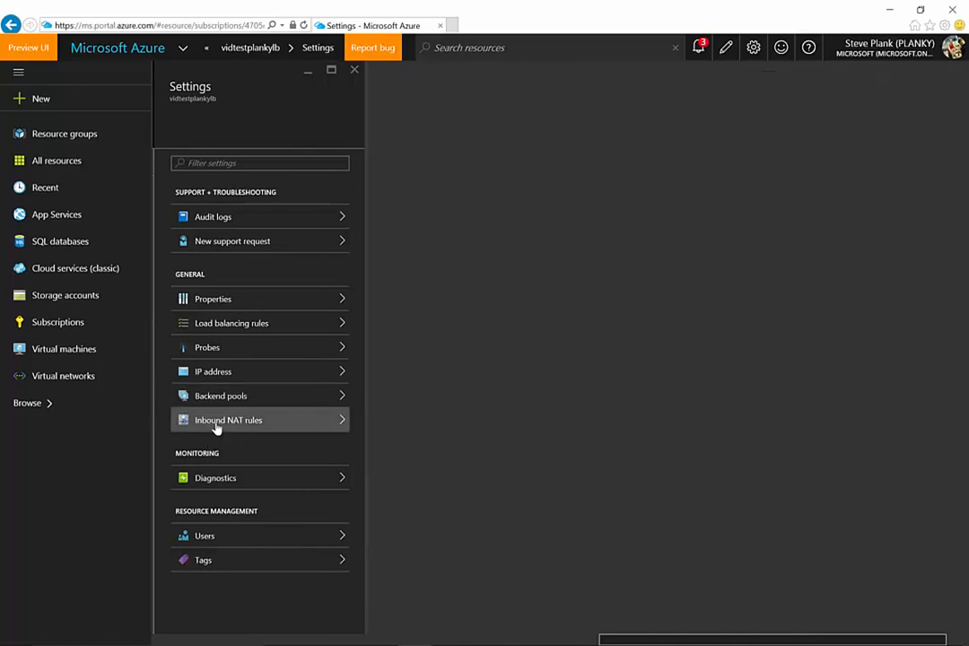
Start a load balancing rule named http for vidtestplankylb
{"action": "left_click", "coordinate": [236, 328]}
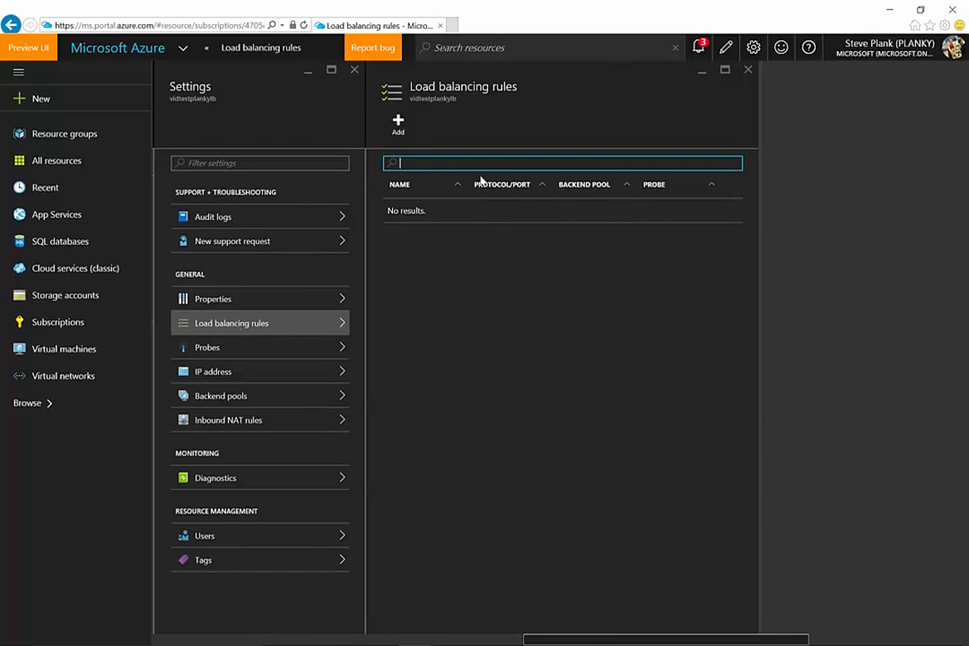
{"action": "left_click", "coordinate": [398, 126]}
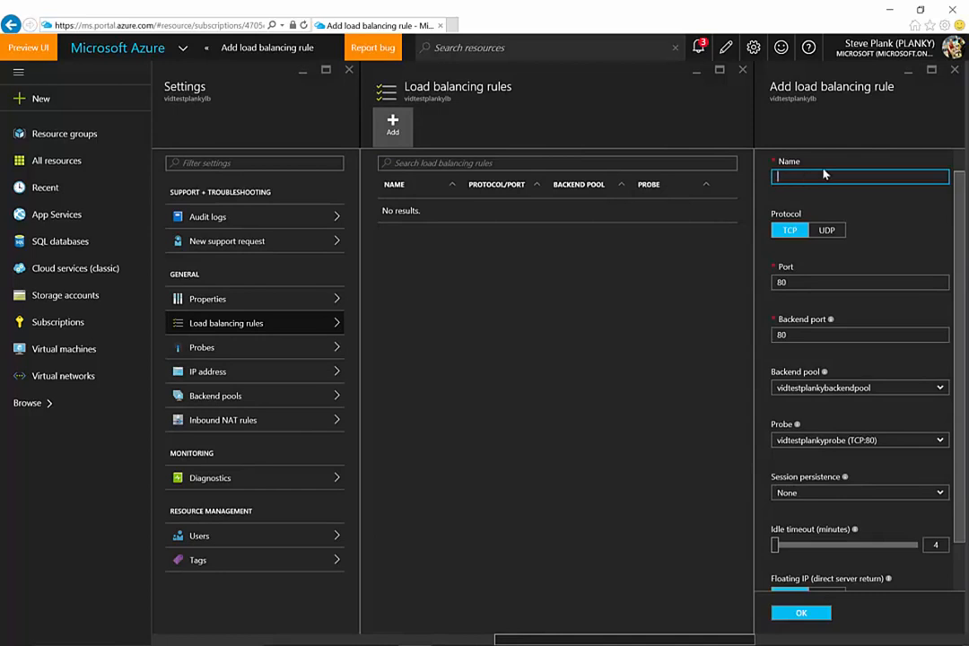
{"action": "type", "text": "http"}
Try the Client IP and the Client IP and protocol options for the rule's session persistence, and return it to None
{"action": "left_click", "coordinate": [942, 496]}
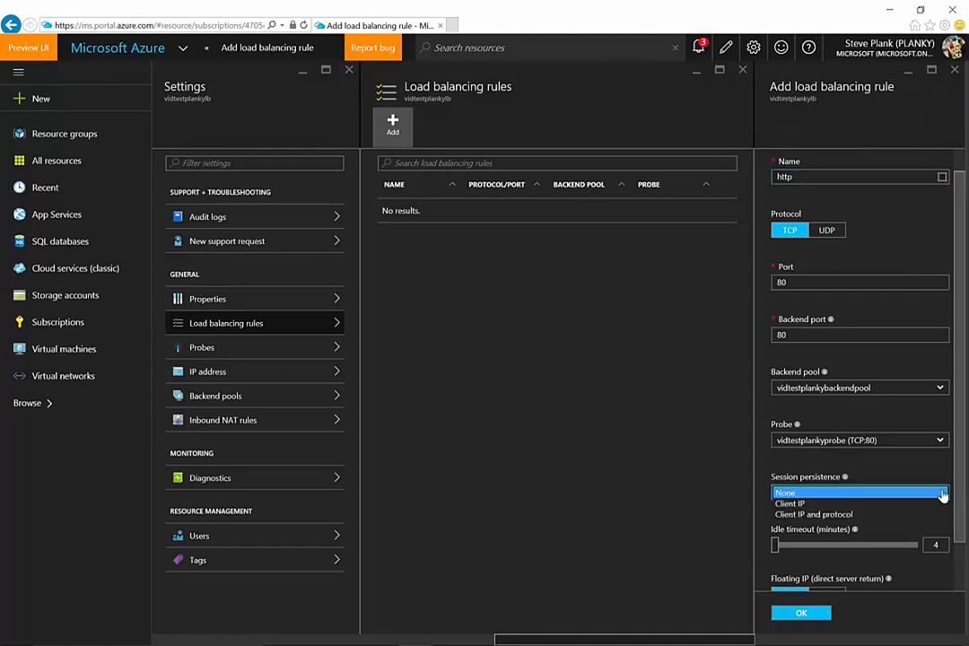
{"action": "left_click", "coordinate": [808, 503]}
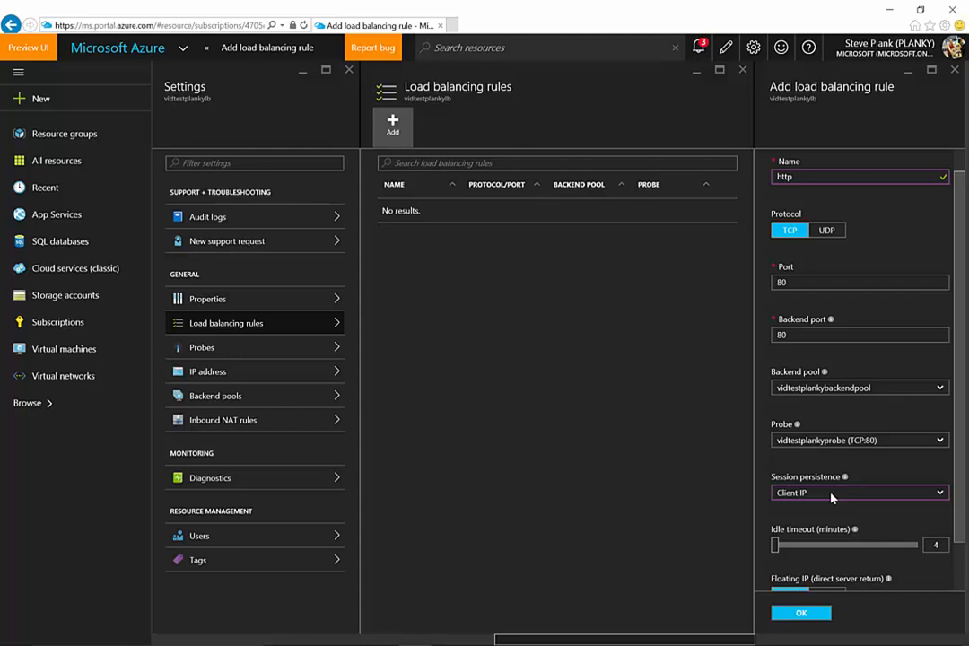
{"action": "left_click", "coordinate": [939, 495]}
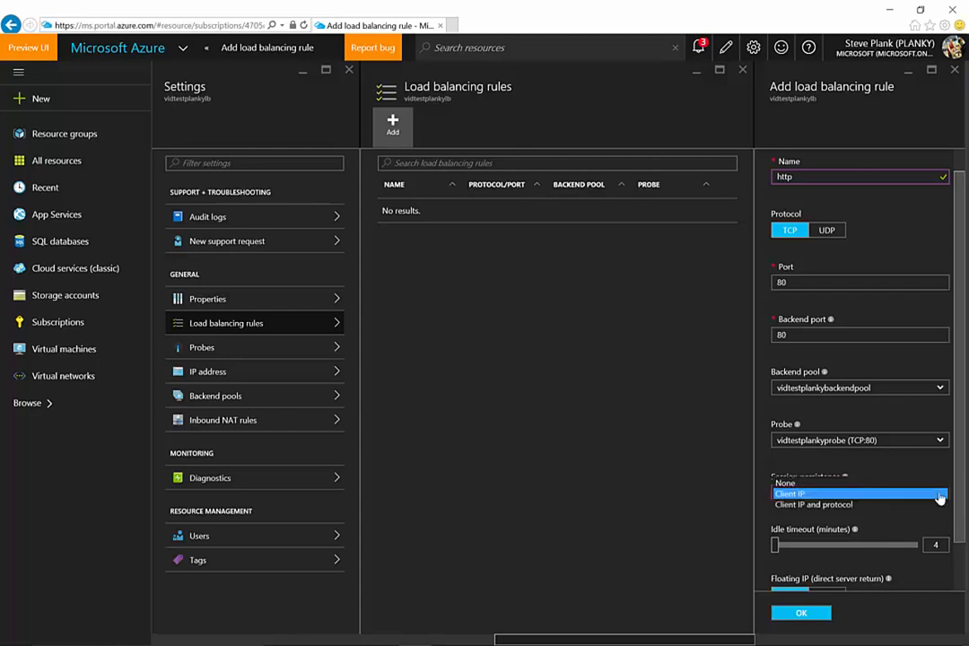
{"action": "left_click", "coordinate": [813, 506]}
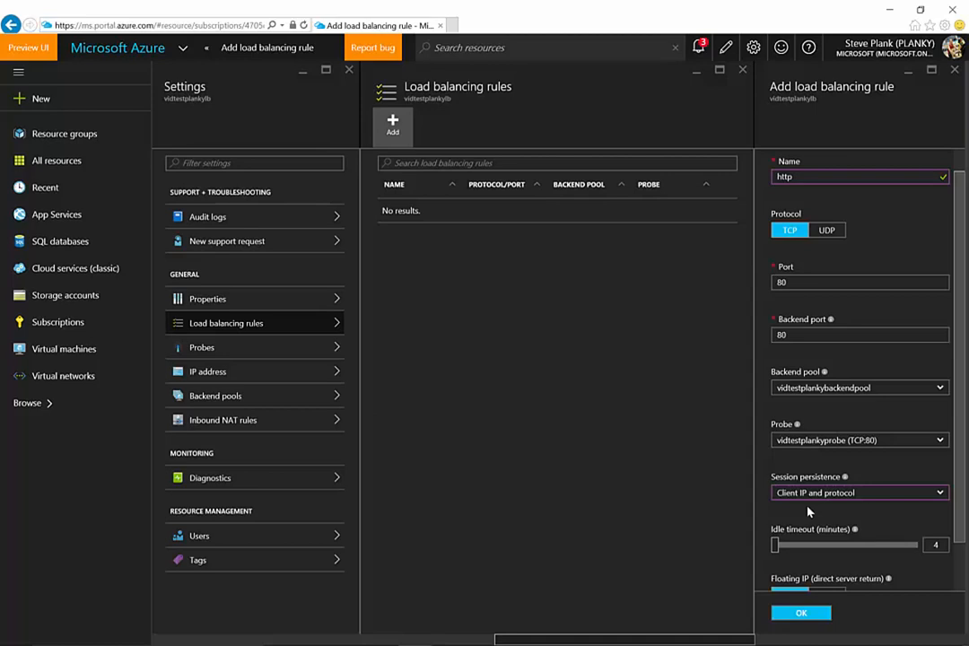
{"action": "left_click", "coordinate": [940, 494]}
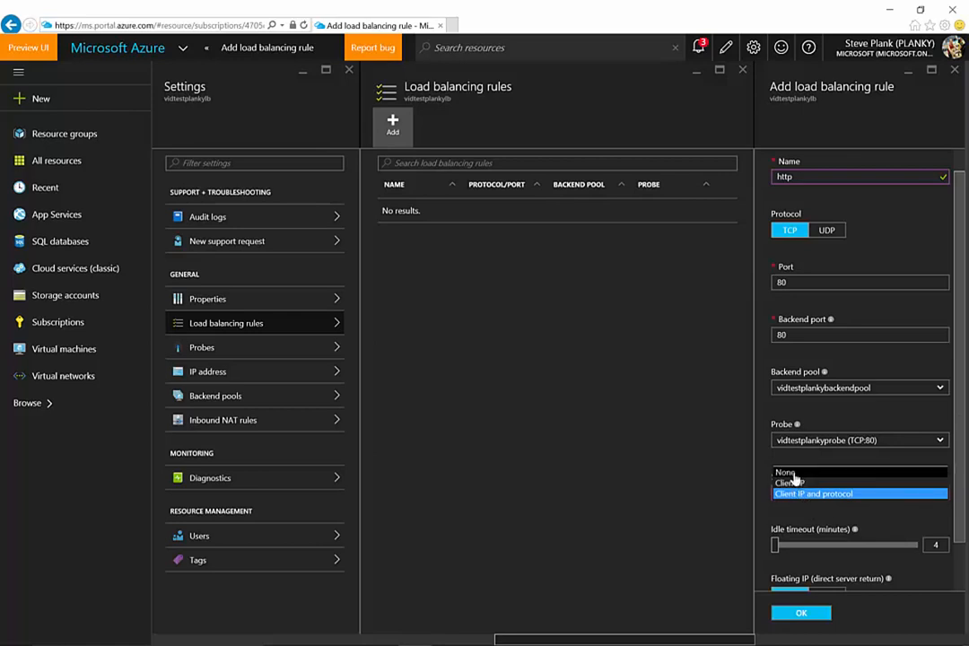
{"action": "left_click", "coordinate": [794, 475]}
Create the http rule on TCP port 80 with vidtestplankybackendpool and vidtestplankyprobe, keeping floating IP disabled
{"action": "left_click_drag", "start_coordinate": [961, 448], "coordinate": [963, 487]}
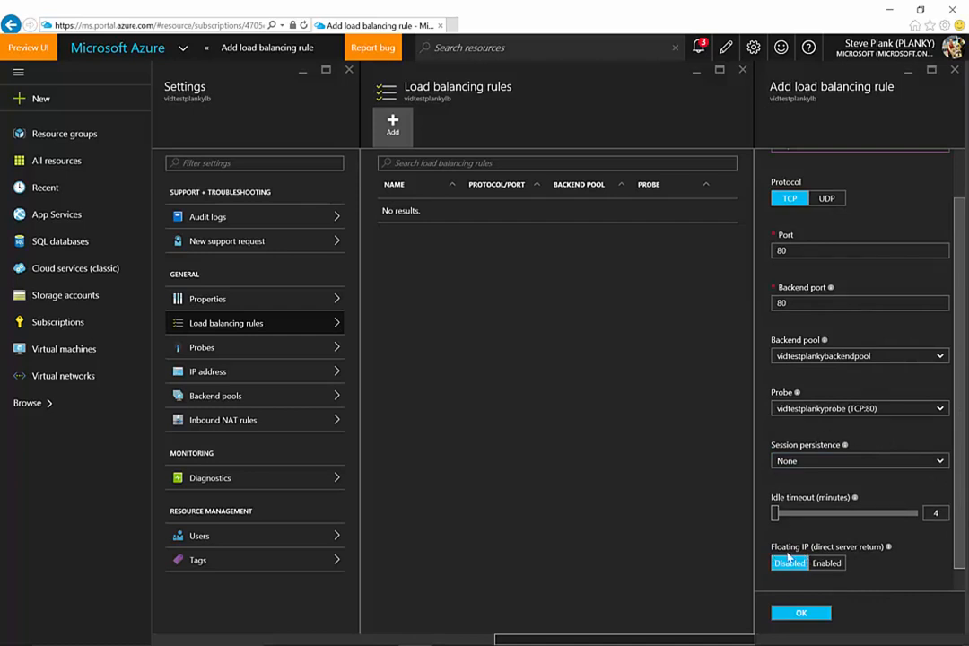
{"action": "left_click", "coordinate": [796, 615]}
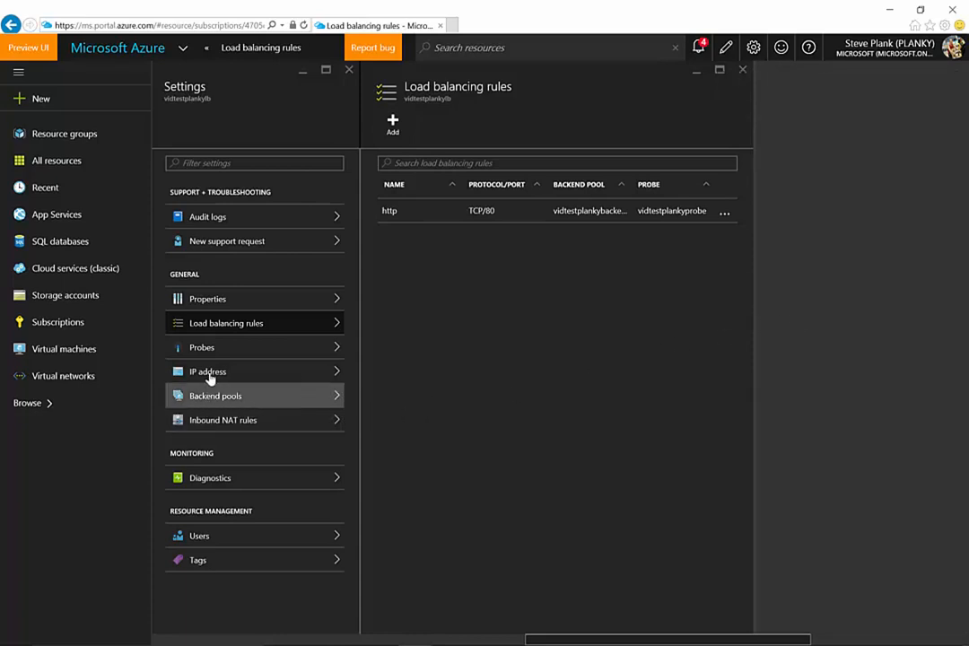
Review the load balancer's properties, load balancing rules, probes and IP address setting
{"action": "left_click", "coordinate": [283, 307]}
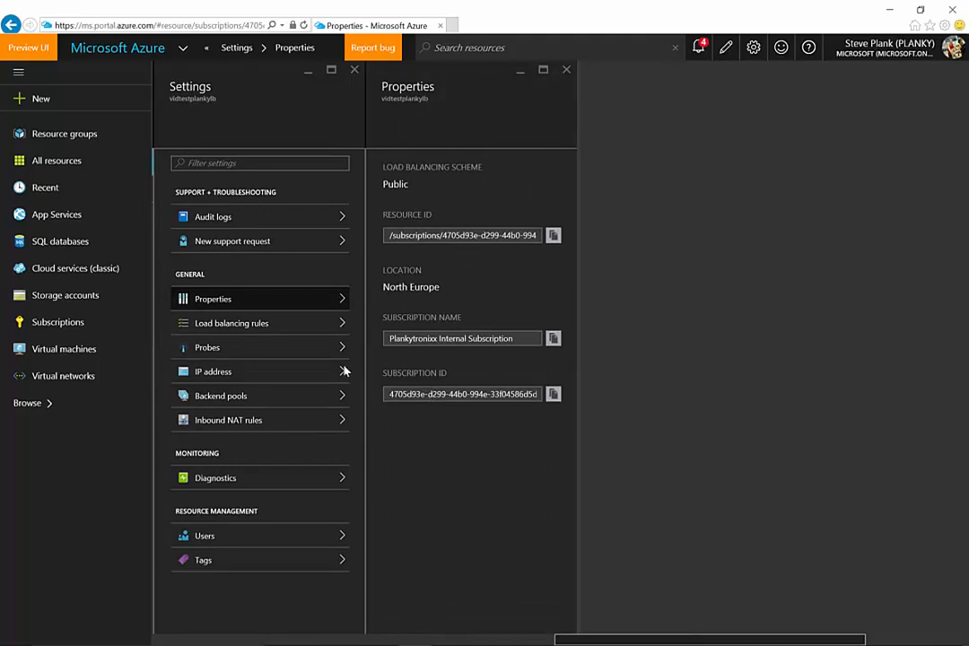
{"action": "left_click", "coordinate": [274, 332]}
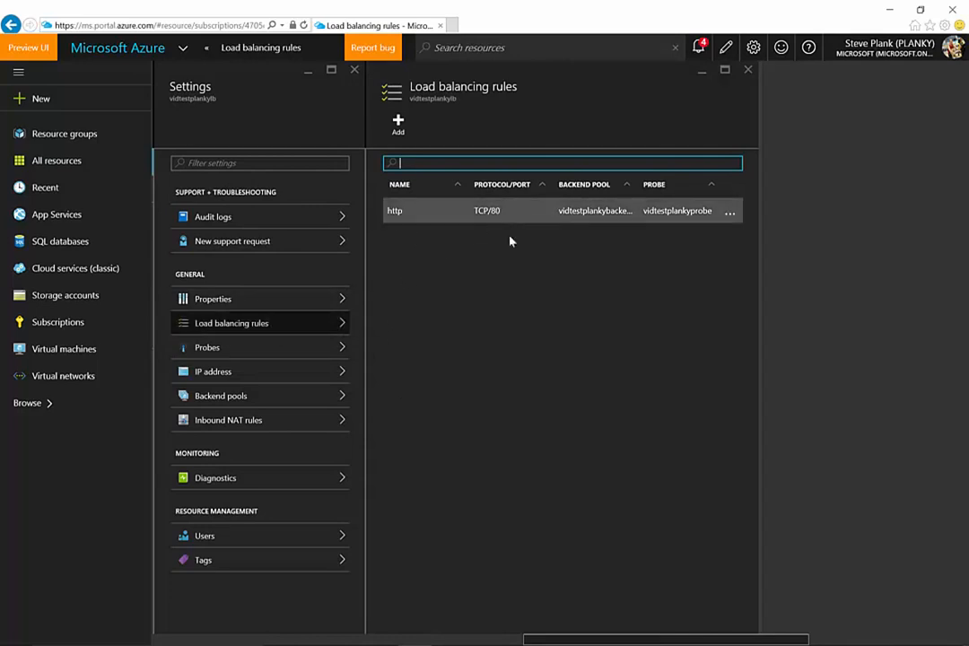
{"action": "left_click", "coordinate": [232, 349]}
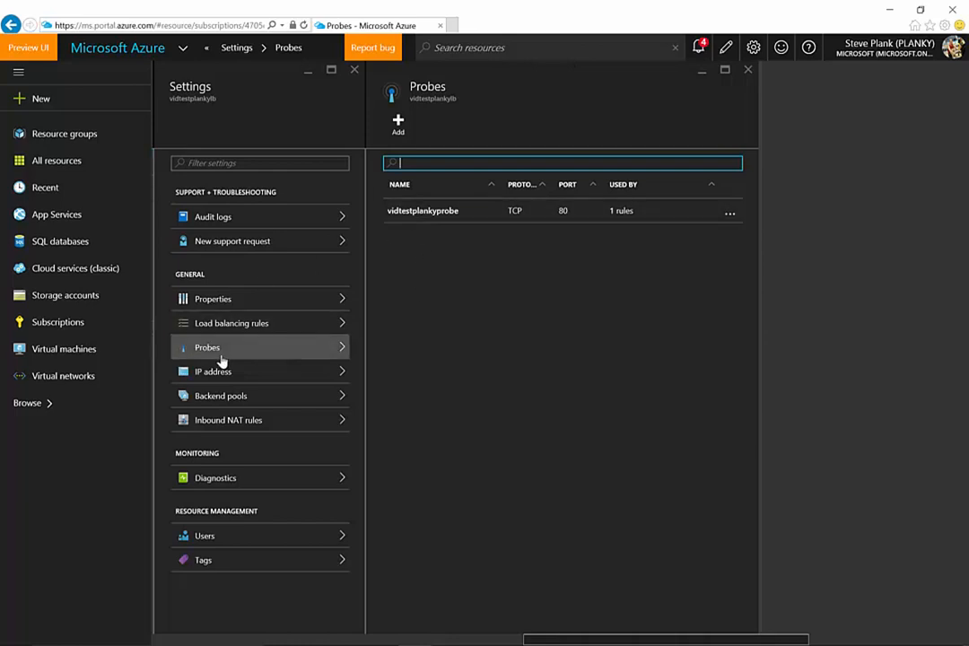
{"action": "left_click", "coordinate": [237, 380]}
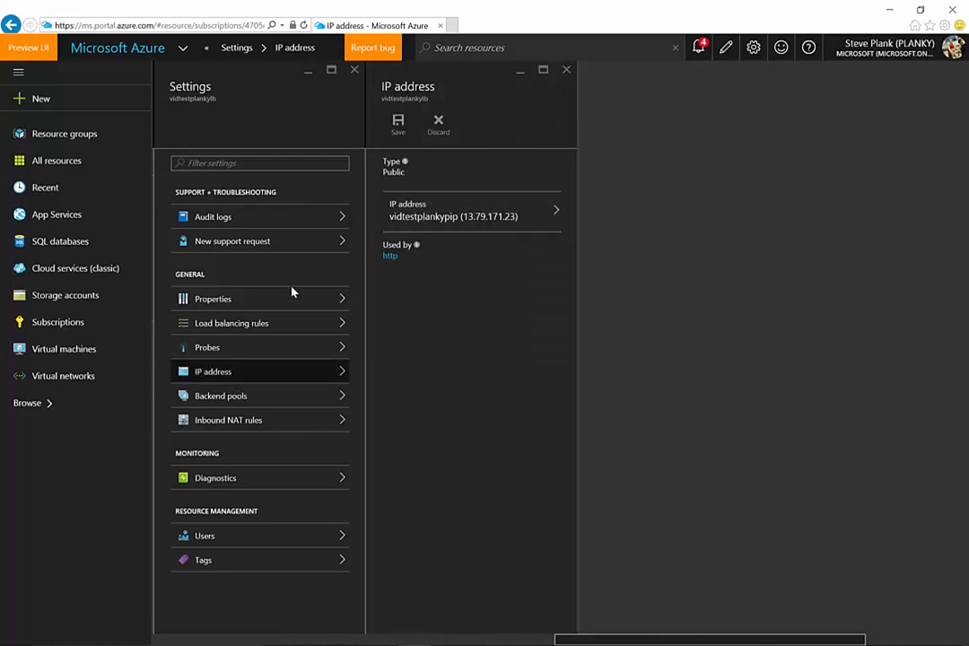
Expand vidtestplankybackendpool, examine its virtual machines and their network interfaces, and close the backend pool list
{"action": "left_click", "coordinate": [254, 407]}
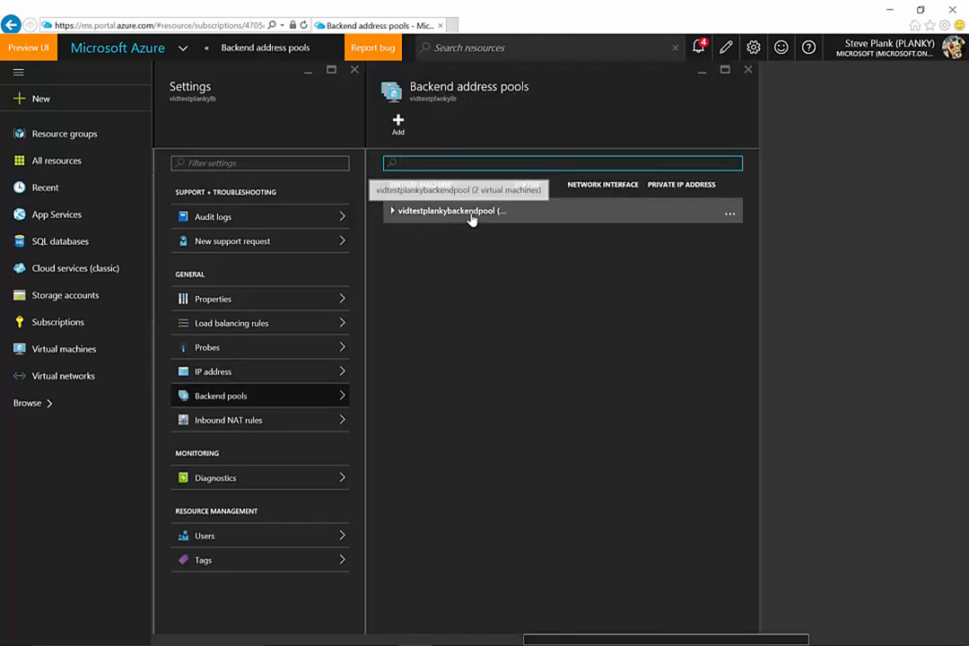
{"action": "left_click", "coordinate": [393, 212]}
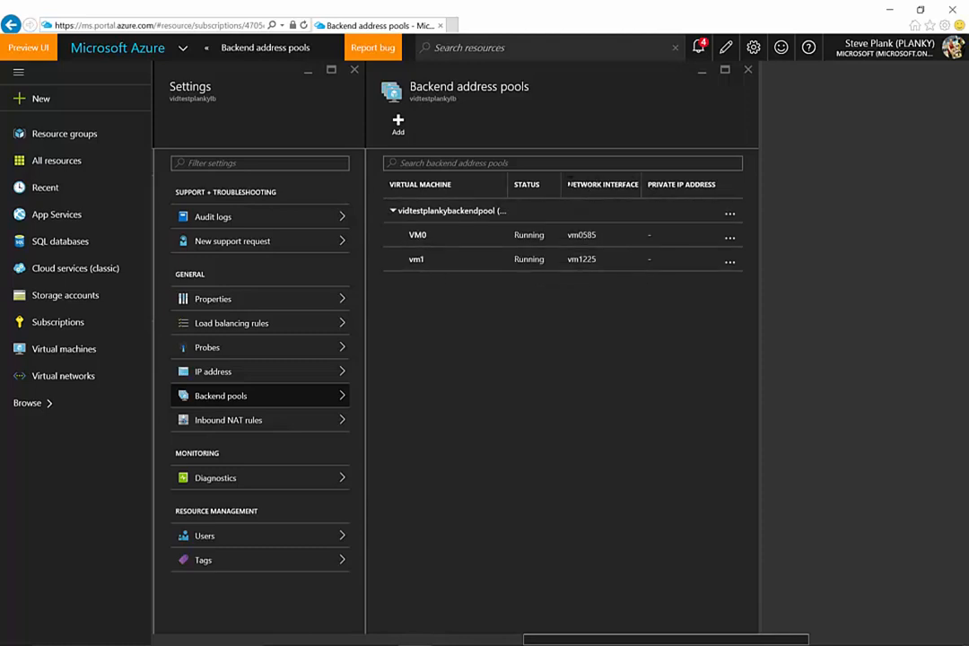
{"action": "triple_click", "coordinate": [569, 184]}
{"action": "left_click_drag", "start_coordinate": [571, 236], "coordinate": [593, 236]}
{"action": "left_click_drag", "start_coordinate": [579, 259], "coordinate": [427, 255]}
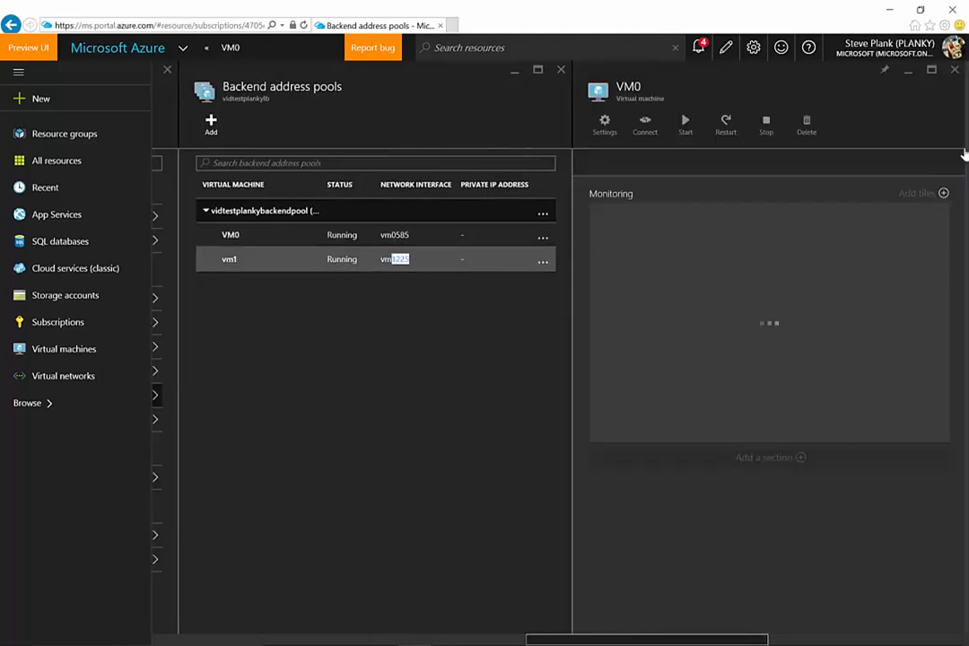
{"action": "left_click", "coordinate": [955, 71]}
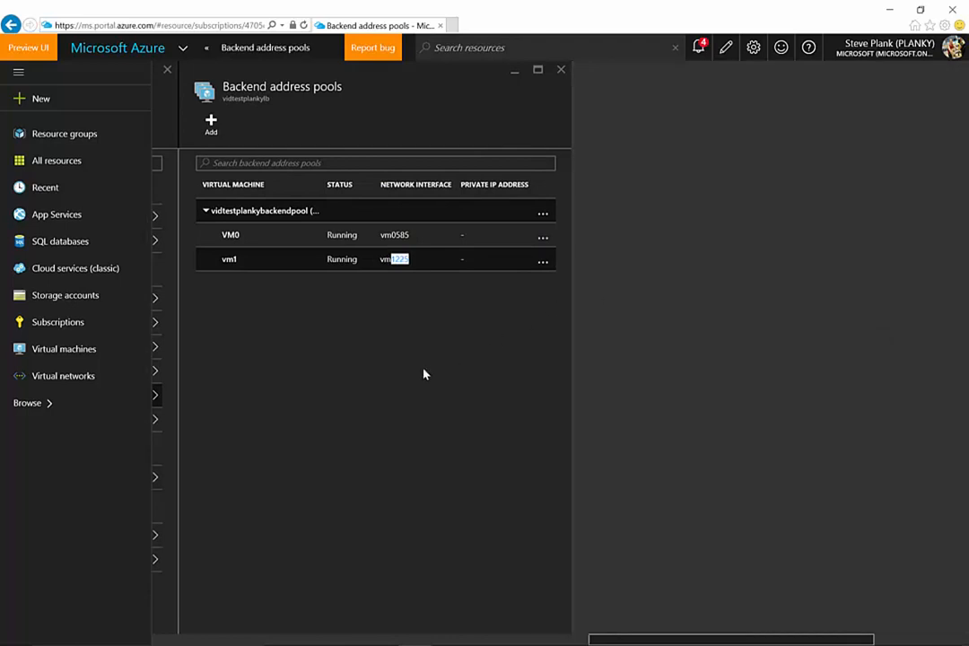
{"action": "left_click", "coordinate": [562, 70]}
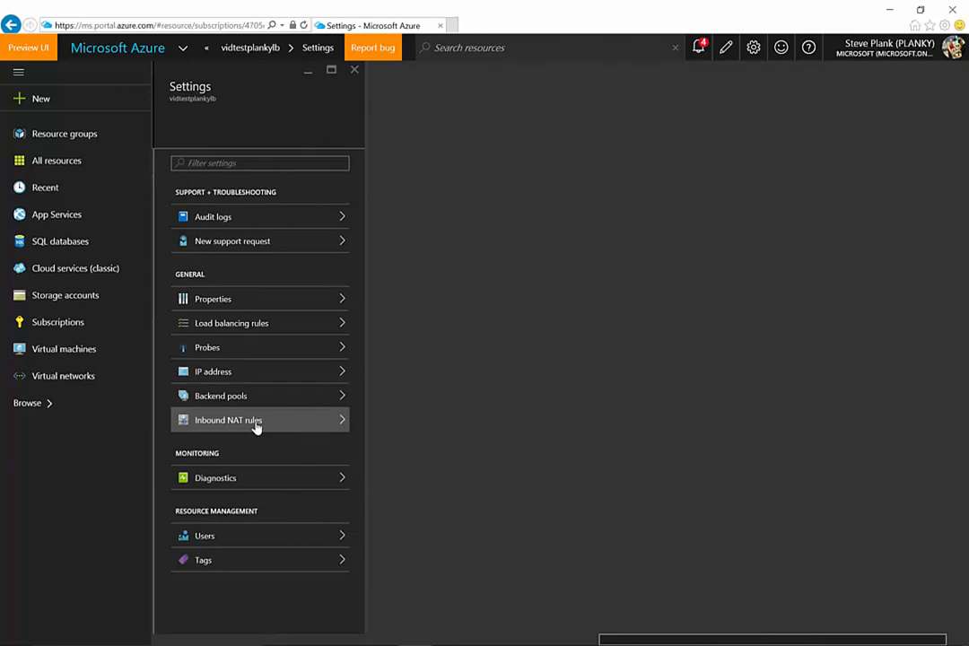
In the Paint diagram, circle VM0's endpoint in brown, trace its line back to VM0 and mark the frontend endpoint, then return to the portal
{"action": "left_click", "coordinate": [550, 634]}
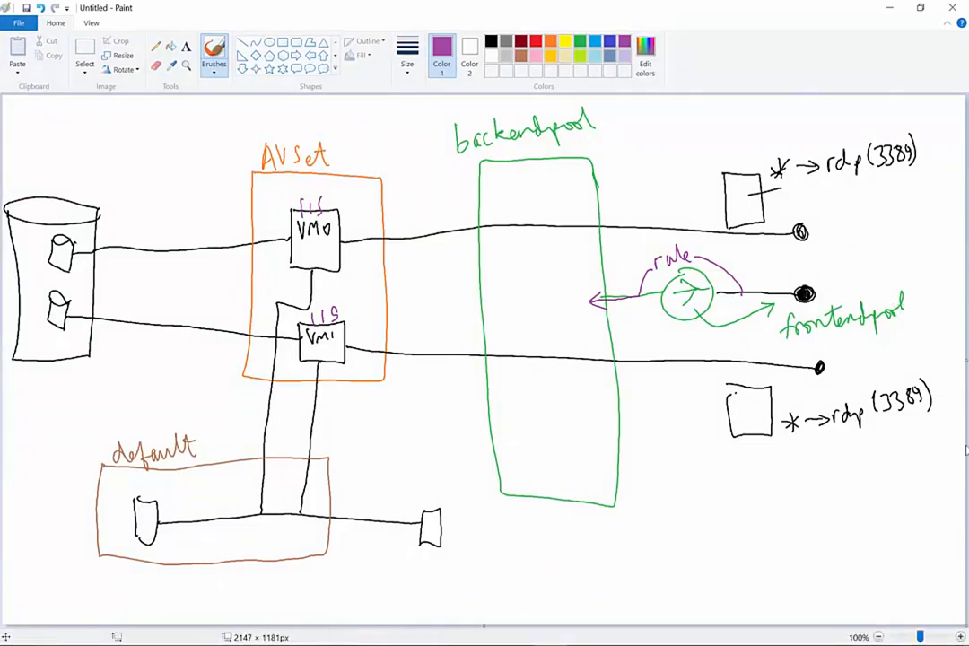
{"action": "left_click", "coordinate": [521, 56]}
{"action": "mouse_move", "coordinate": [783, 216]}
{"action": "left_mouse_down"}
{"action": "mouse_move", "coordinate": [817, 215]}
{"action": "mouse_move", "coordinate": [781, 247]}
{"action": "mouse_move", "coordinate": [803, 246]}
{"action": "mouse_move", "coordinate": [623, 233]}
{"action": "mouse_move", "coordinate": [351, 241]}
{"action": "left_mouse_up"}
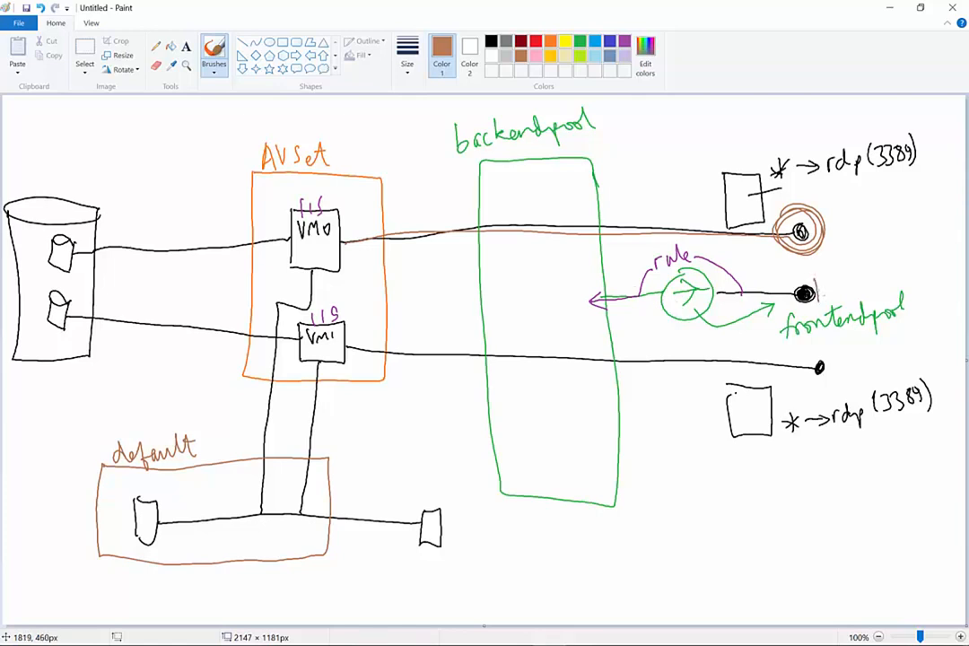
{"action": "mouse_move", "coordinate": [819, 275]}
{"action": "left_mouse_down"}
{"action": "mouse_move", "coordinate": [829, 283]}
{"action": "mouse_move", "coordinate": [820, 287]}
{"action": "left_mouse_up"}
{"action": "left_click", "coordinate": [889, 8]}
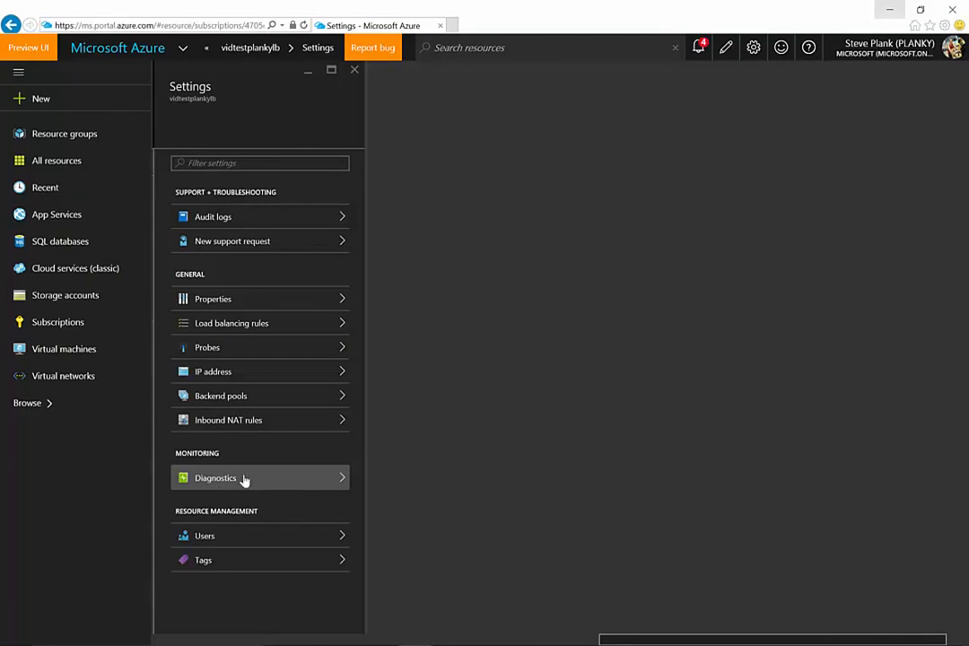
Leave the load balancer and examine the properties and IP address settings of network interface vm0585 in vidtestplanky-rg
{"action": "left_click", "coordinate": [355, 71]}
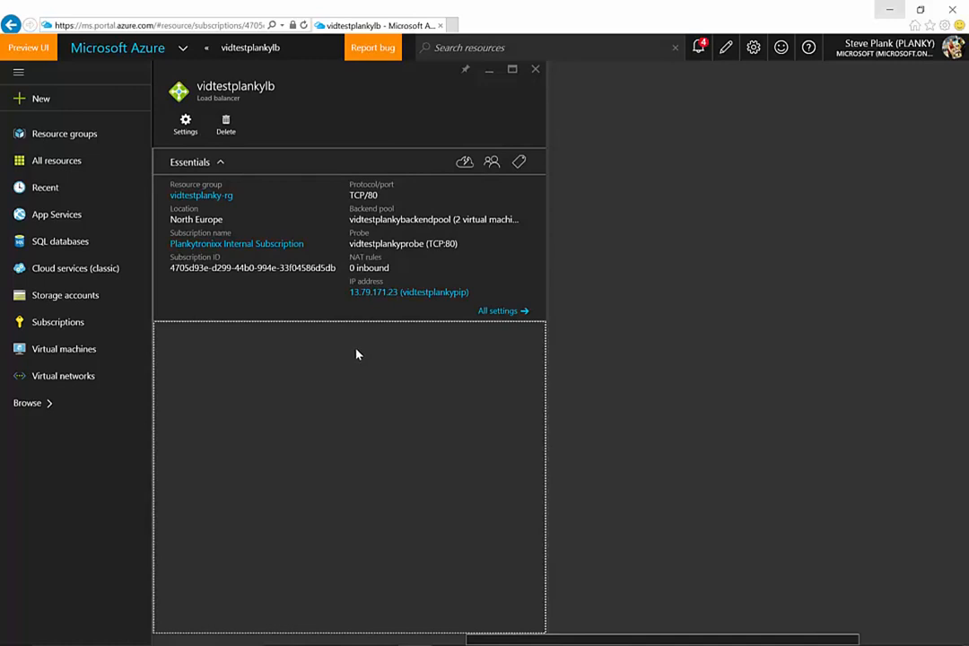
{"action": "left_click", "coordinate": [536, 70]}
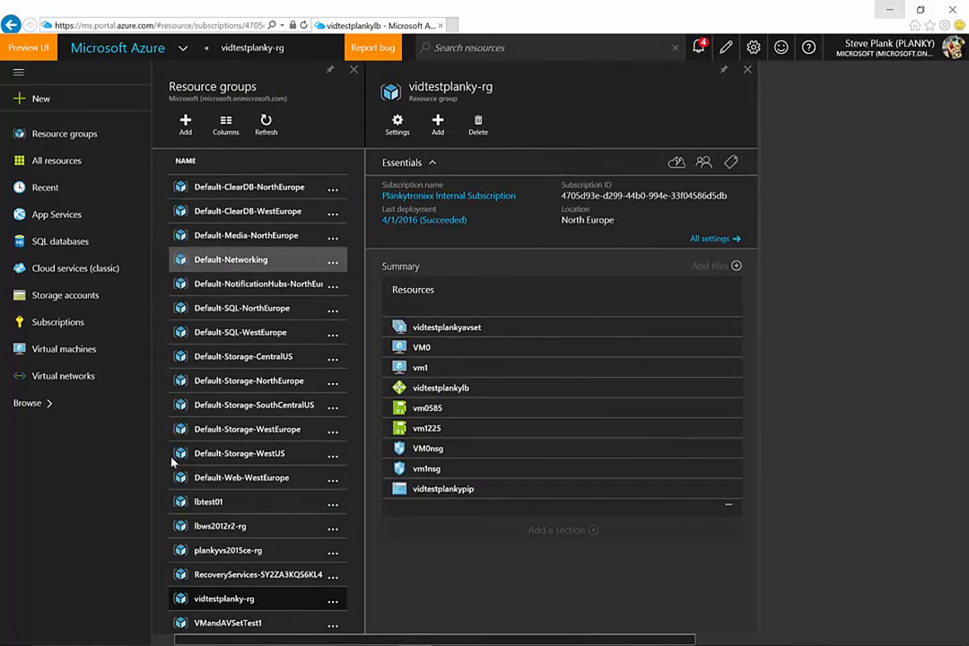
{"action": "left_click", "coordinate": [425, 409]}
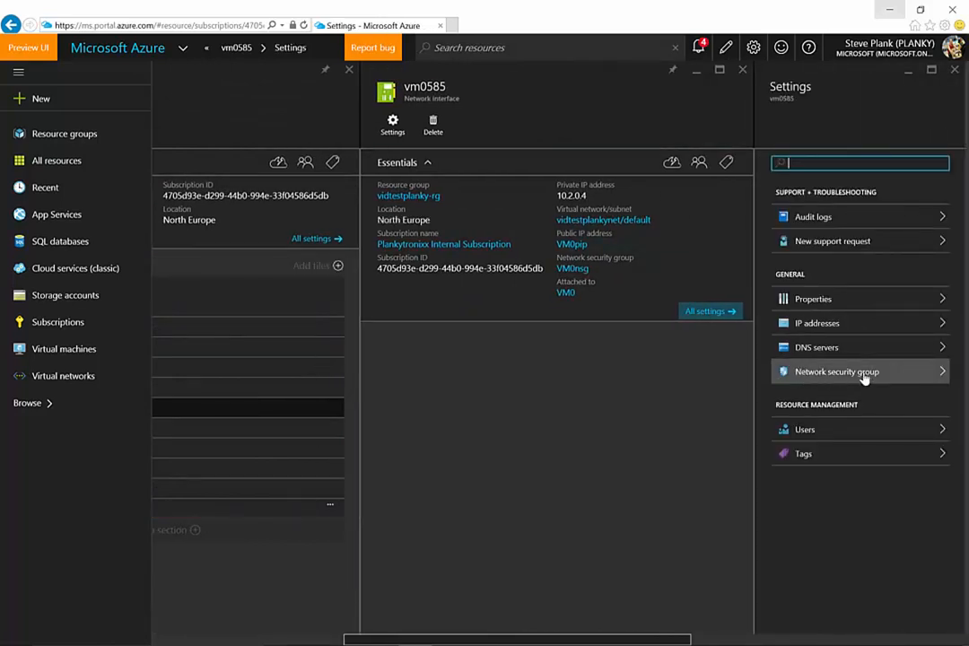
{"action": "left_click", "coordinate": [823, 373]}
{"action": "left_click", "coordinate": [814, 303]}
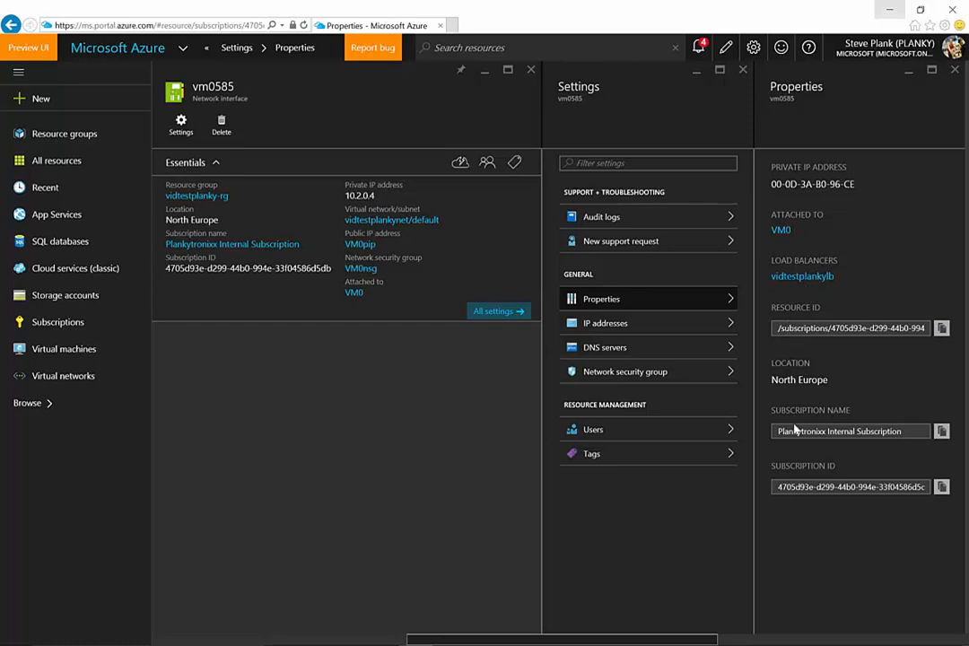
{"action": "left_click", "coordinate": [645, 325]}
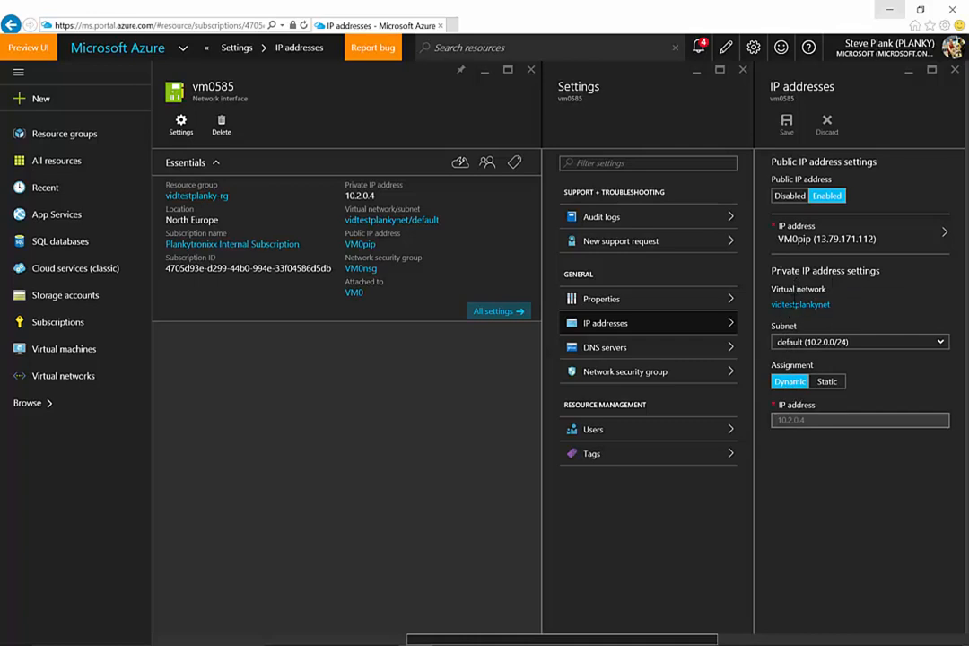
Examine vm0585's DNS servers and network security group setting, and bring up the inbound security rules of VM0nsg
{"action": "left_click", "coordinate": [599, 352]}
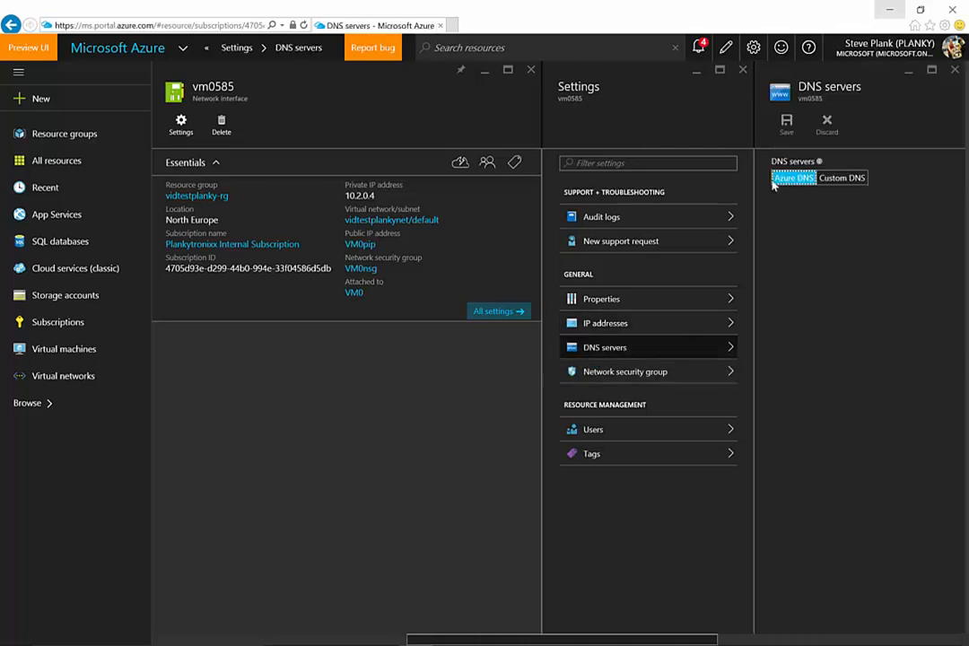
{"action": "left_click", "coordinate": [596, 377]}
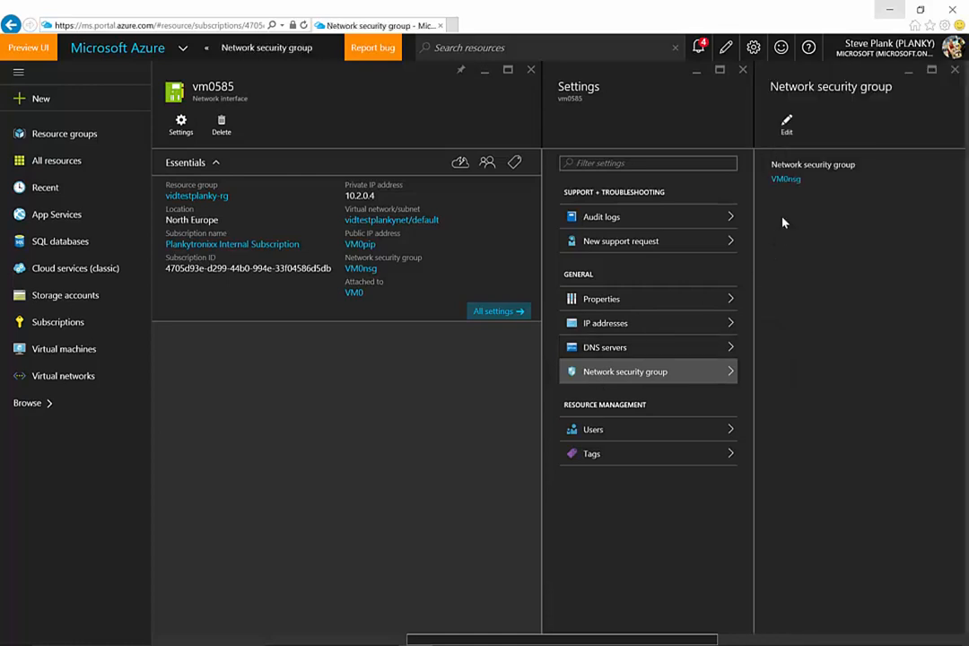
{"action": "left_click", "coordinate": [785, 179]}
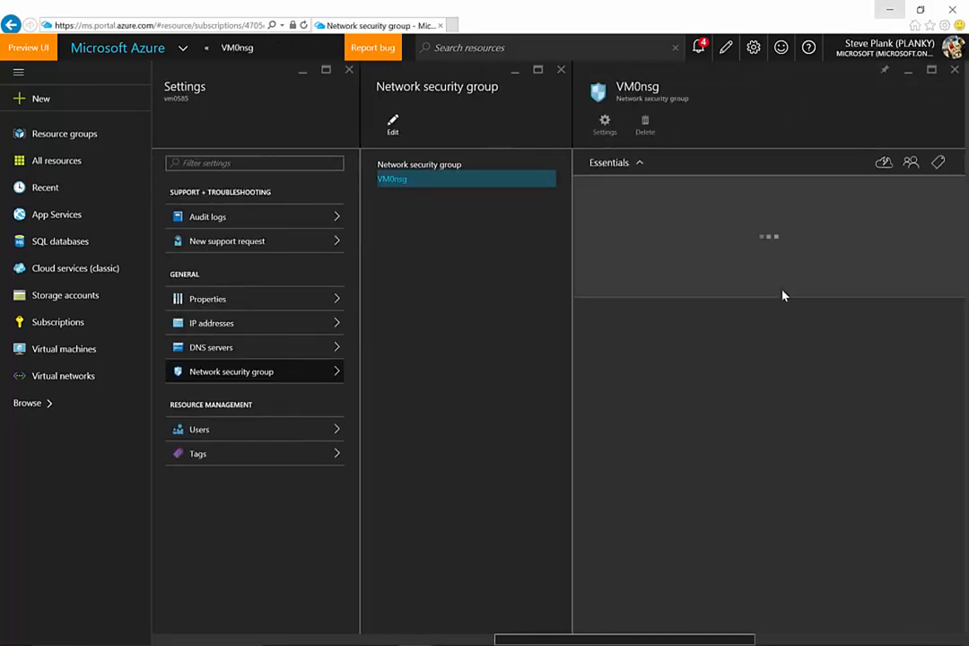
{"action": "left_click", "coordinate": [788, 287]}
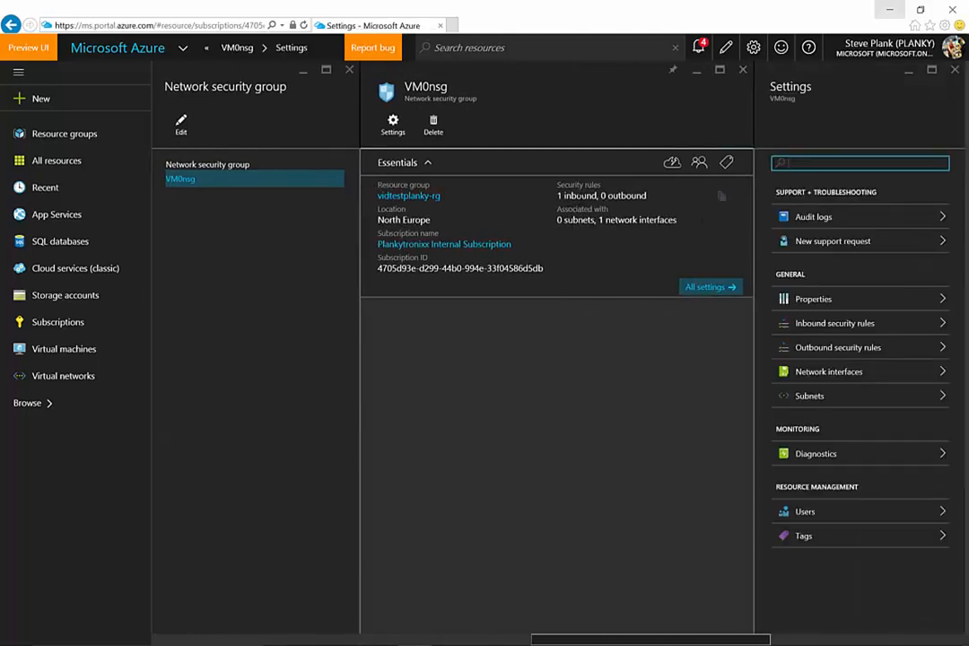
{"action": "left_click", "coordinate": [817, 323]}
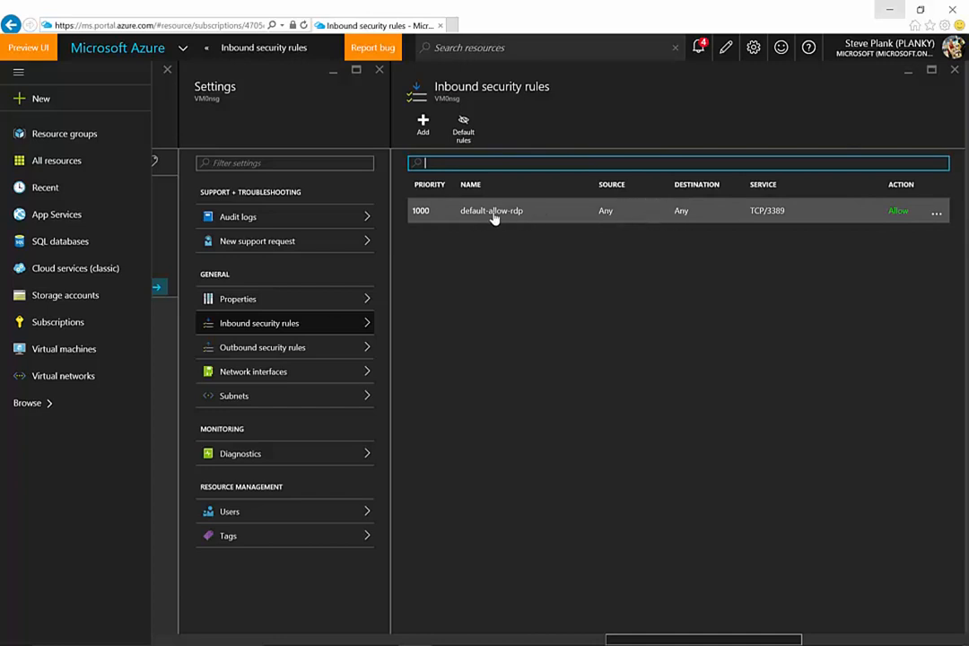
Add an inbound security rule named http to VM0nsg, with priority 1010, destination port 80 and the Allow action
{"action": "left_click", "coordinate": [424, 124]}
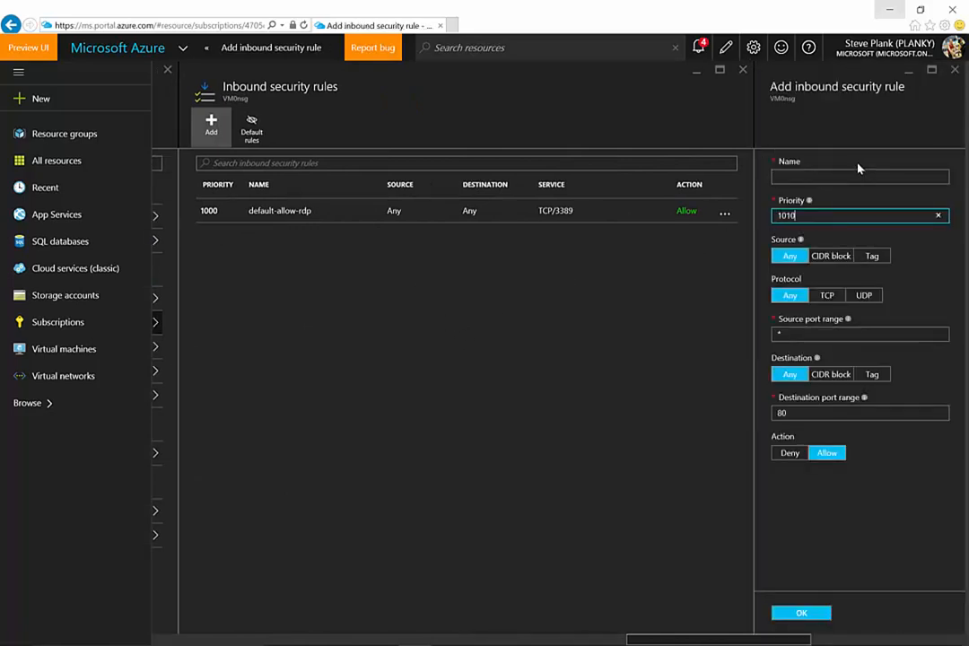
{"action": "left_click", "coordinate": [794, 175]}
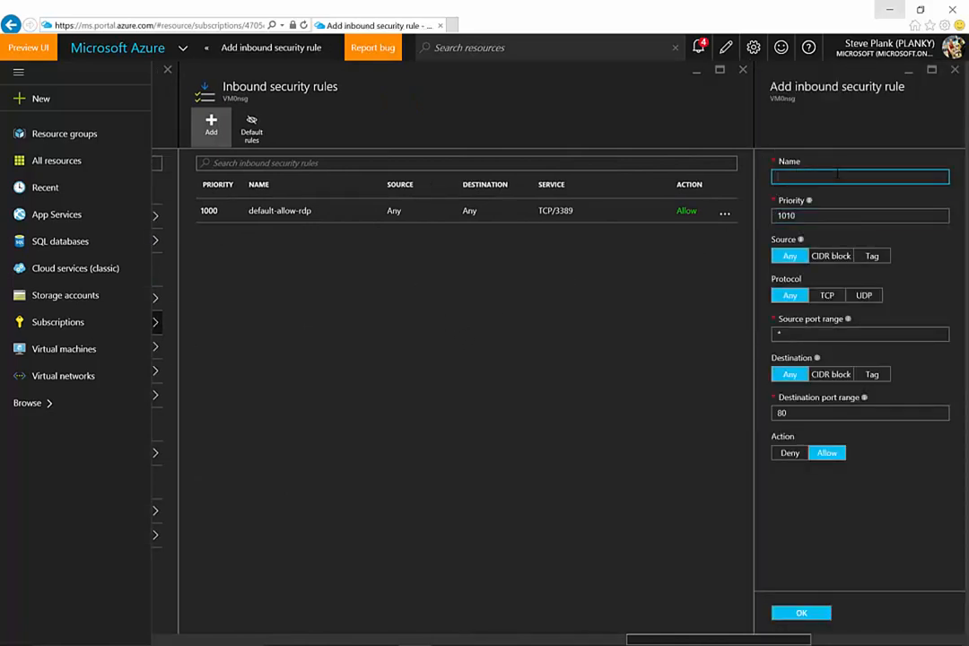
{"action": "type", "text": "http"}
{"action": "left_click", "coordinate": [808, 617]}
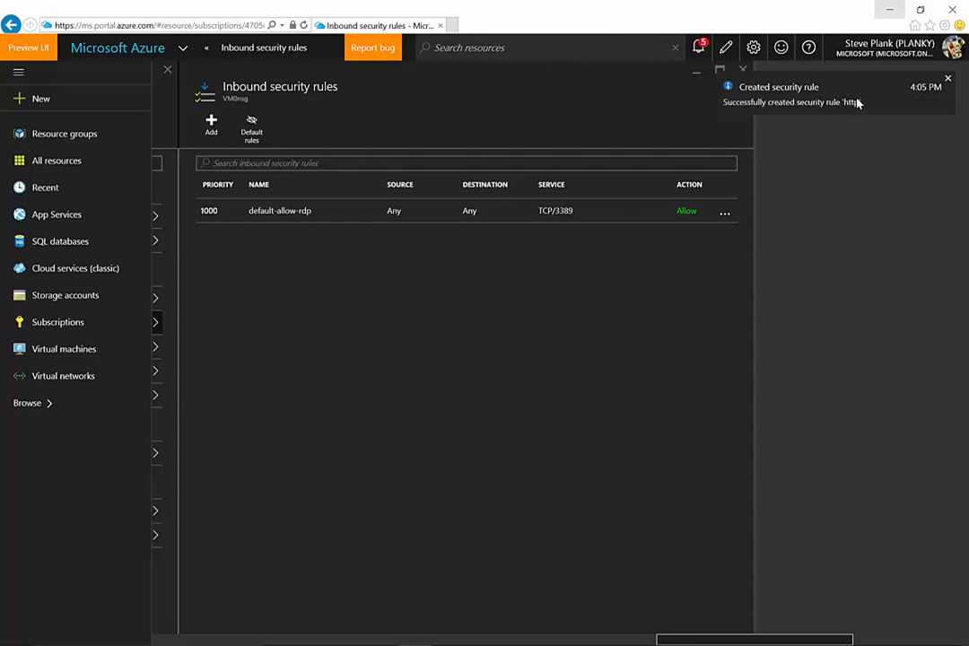
In the Paint diagram, draw a red corner box in VM0 and VM1, label each with a line to "nsg", and return to the portal
{"action": "mouse_move", "coordinate": [502, 641]}
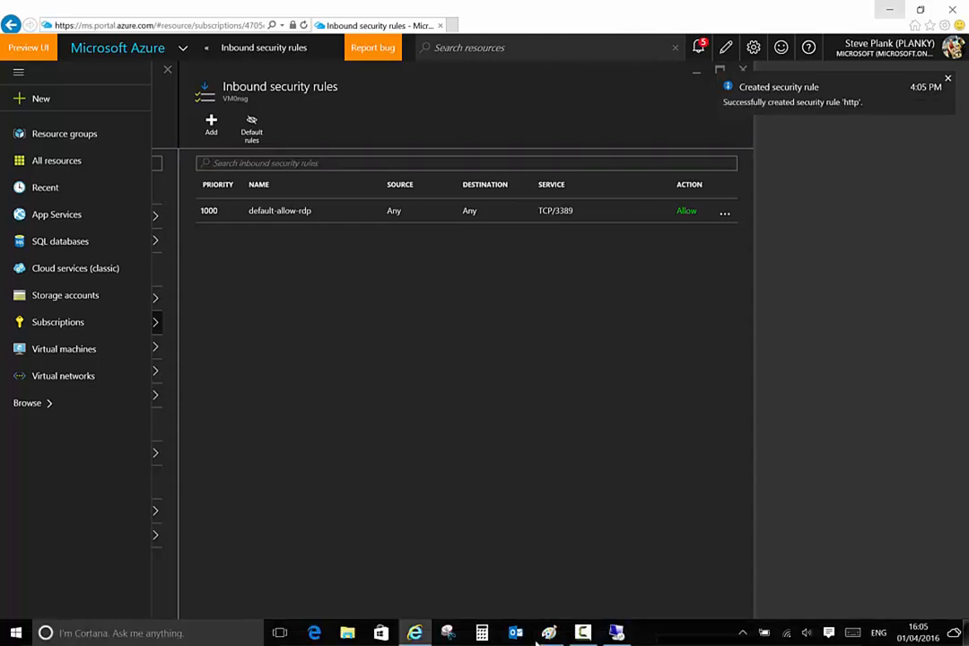
{"action": "left_click", "coordinate": [550, 634]}
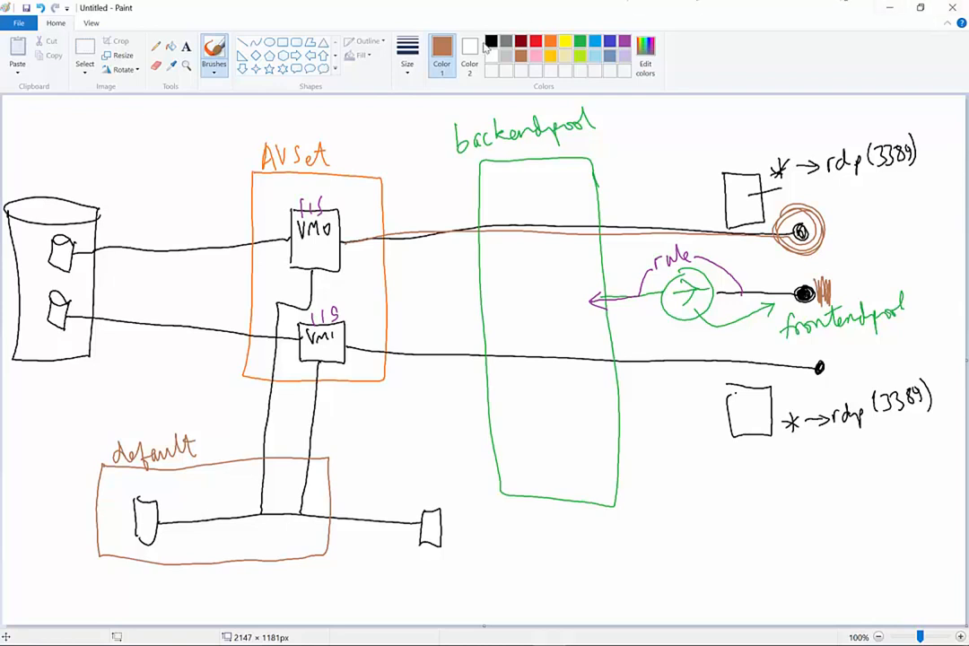
{"action": "left_click", "coordinate": [536, 43]}
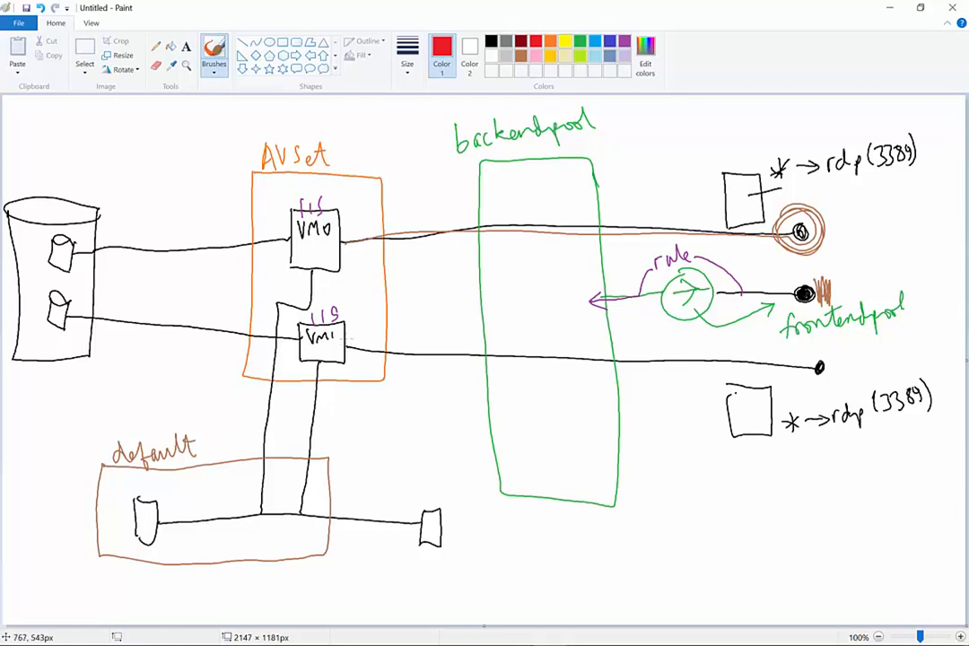
{"action": "mouse_move", "coordinate": [343, 338]}
{"action": "left_mouse_down"}
{"action": "mouse_move", "coordinate": [331, 336]}
{"action": "mouse_move", "coordinate": [321, 356]}
{"action": "left_mouse_up"}
{"action": "mouse_move", "coordinate": [340, 245]}
{"action": "left_mouse_down"}
{"action": "mouse_move", "coordinate": [320, 245]}
{"action": "mouse_move", "coordinate": [314, 263]}
{"action": "left_mouse_up"}
{"action": "mouse_move", "coordinate": [331, 256]}
{"action": "left_mouse_down"}
{"action": "mouse_move", "coordinate": [358, 246]}
{"action": "mouse_move", "coordinate": [418, 184]}
{"action": "mouse_move", "coordinate": [385, 131]}
{"action": "mouse_move", "coordinate": [406, 128]}
{"action": "mouse_move", "coordinate": [401, 143]}
{"action": "left_mouse_up"}
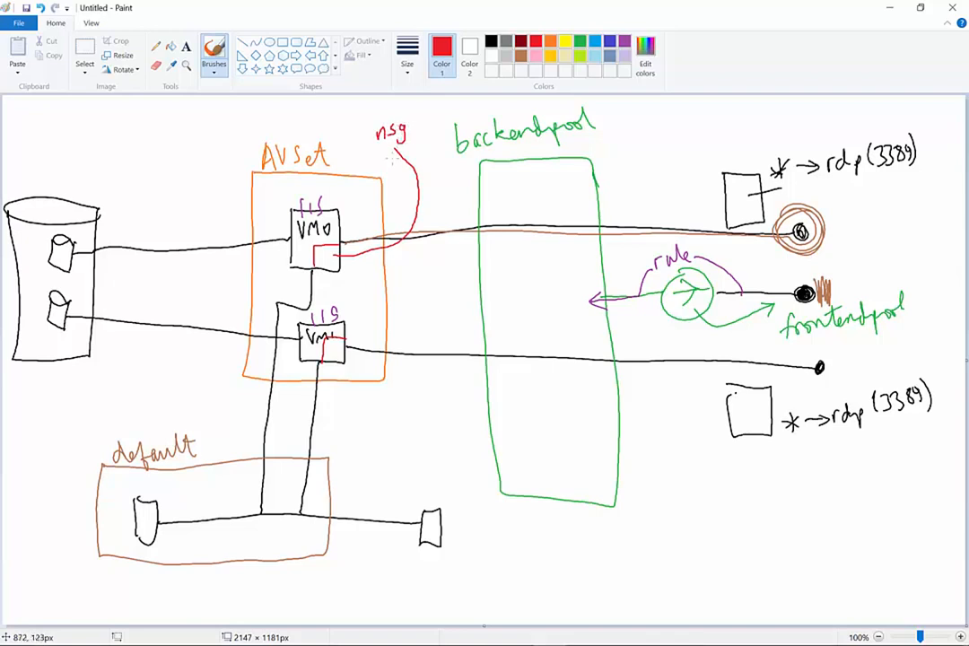
{"action": "mouse_move", "coordinate": [329, 350]}
{"action": "left_mouse_down"}
{"action": "mouse_move", "coordinate": [355, 404]}
{"action": "mouse_move", "coordinate": [396, 418]}
{"action": "mouse_move", "coordinate": [391, 433]}
{"action": "left_mouse_up"}
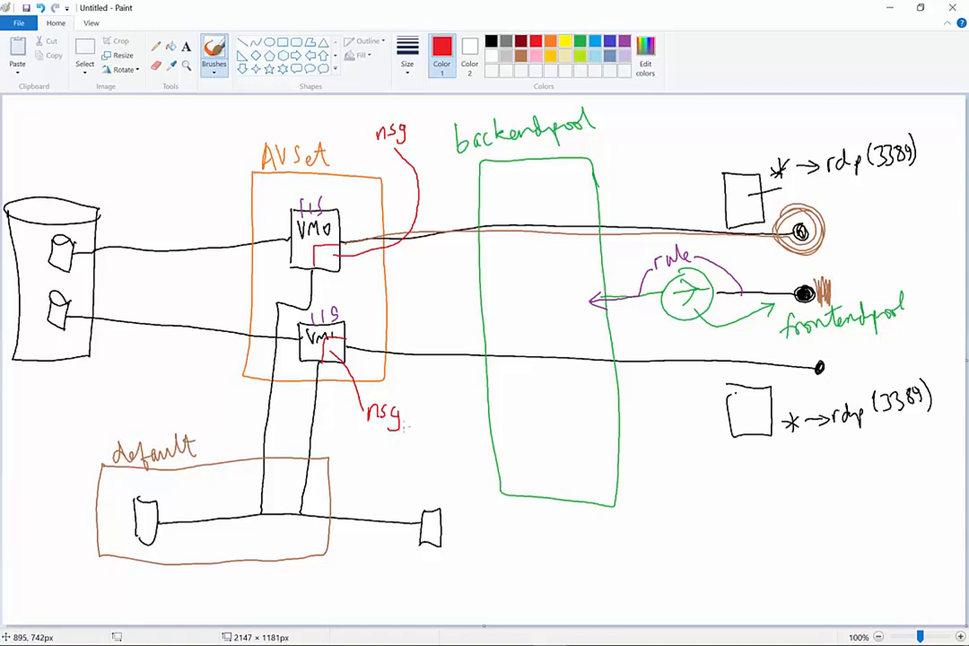
{"action": "left_click", "coordinate": [893, 8]}
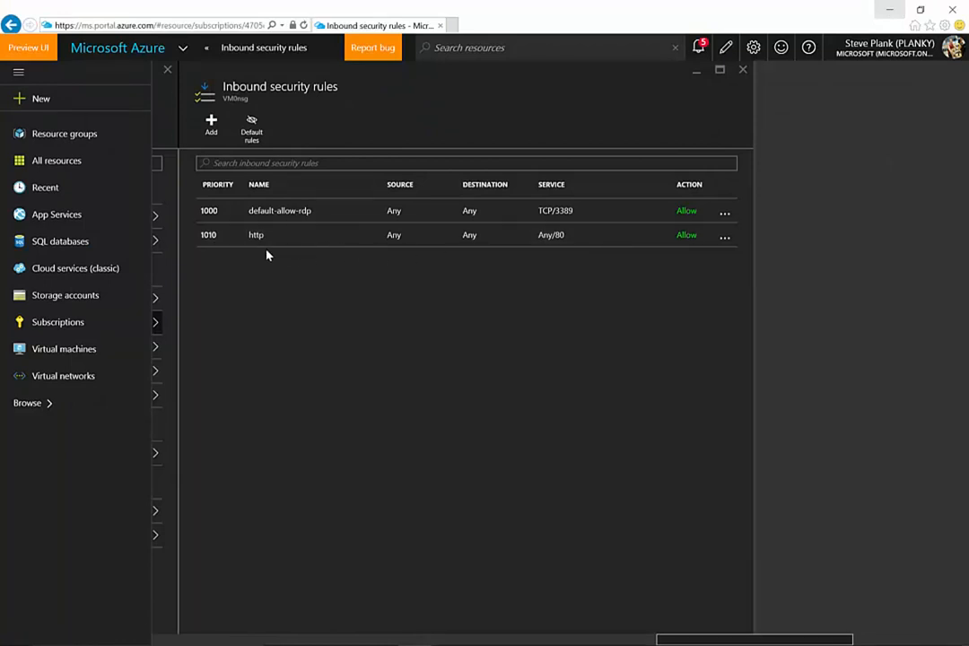
Close the VM0nsg rules and the vm0585 network interface to get back to the vidtestplanky-rg resource group
{"action": "left_click", "coordinate": [743, 71]}
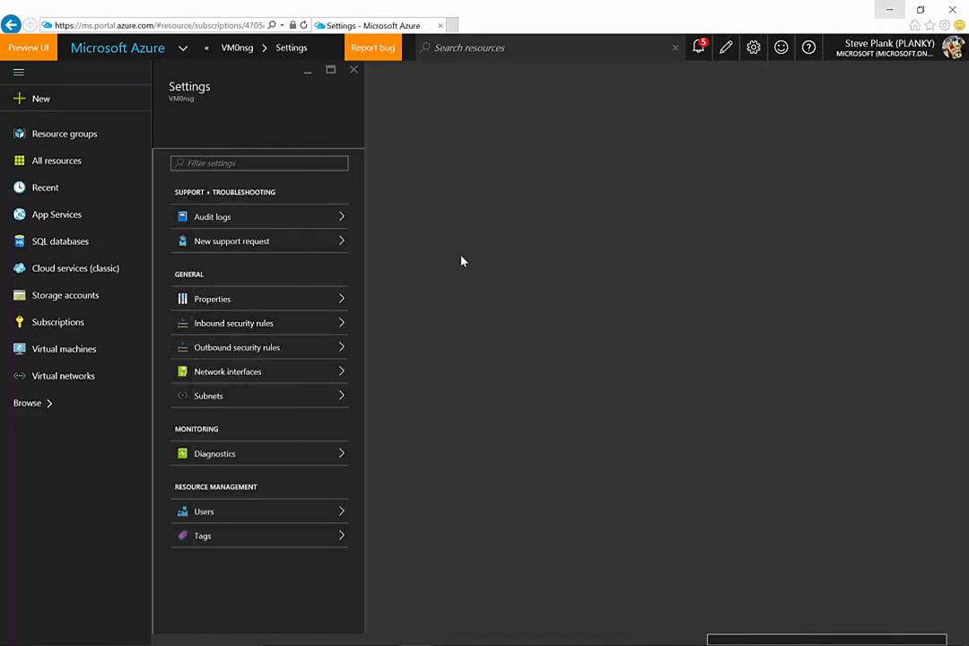
{"action": "left_click", "coordinate": [354, 71]}
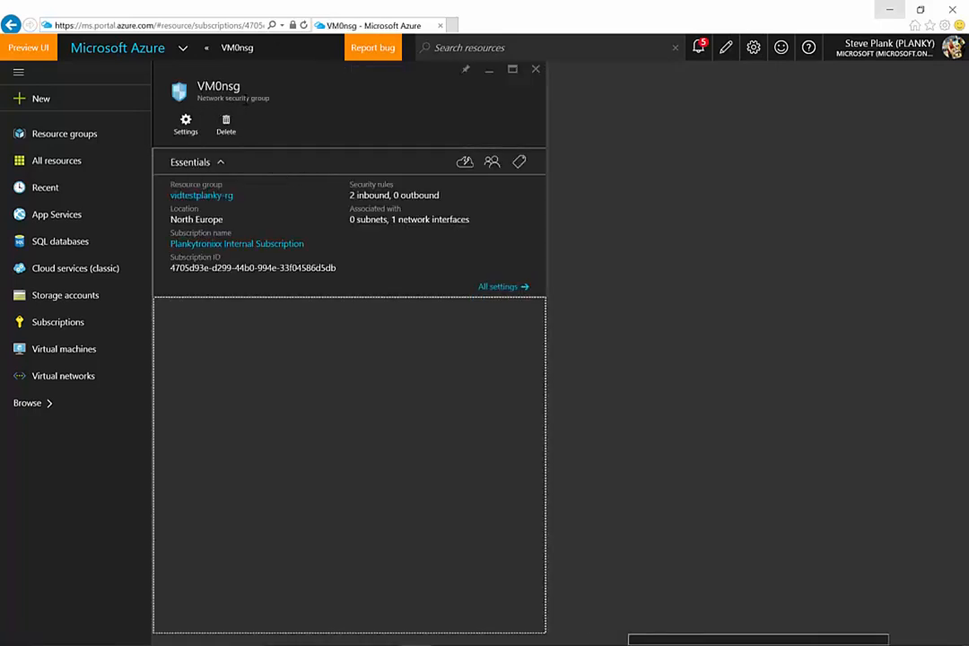
{"action": "left_click", "coordinate": [536, 70]}
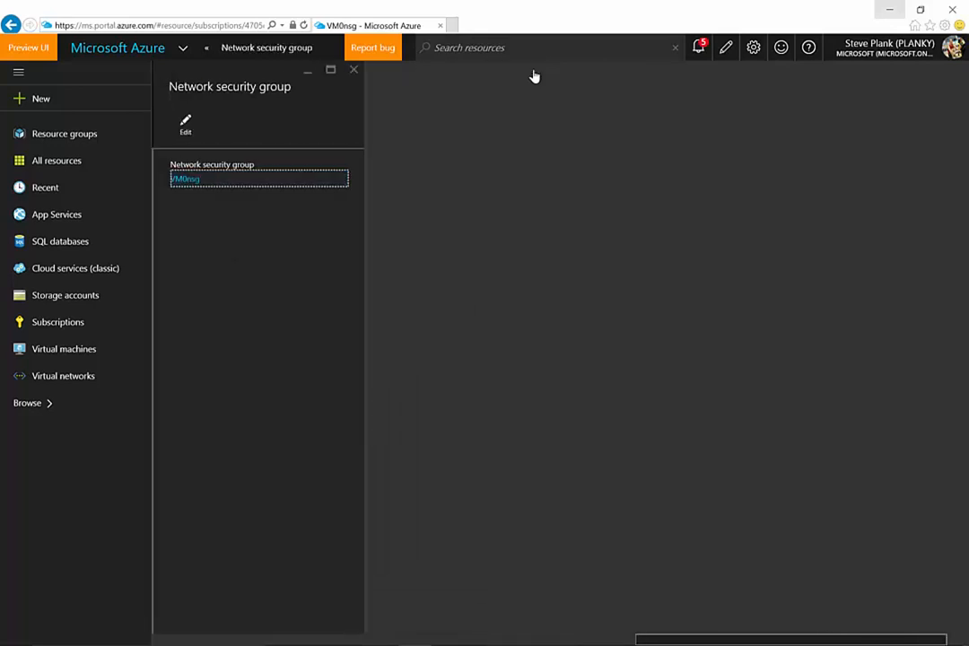
{"action": "left_click", "coordinate": [355, 71]}
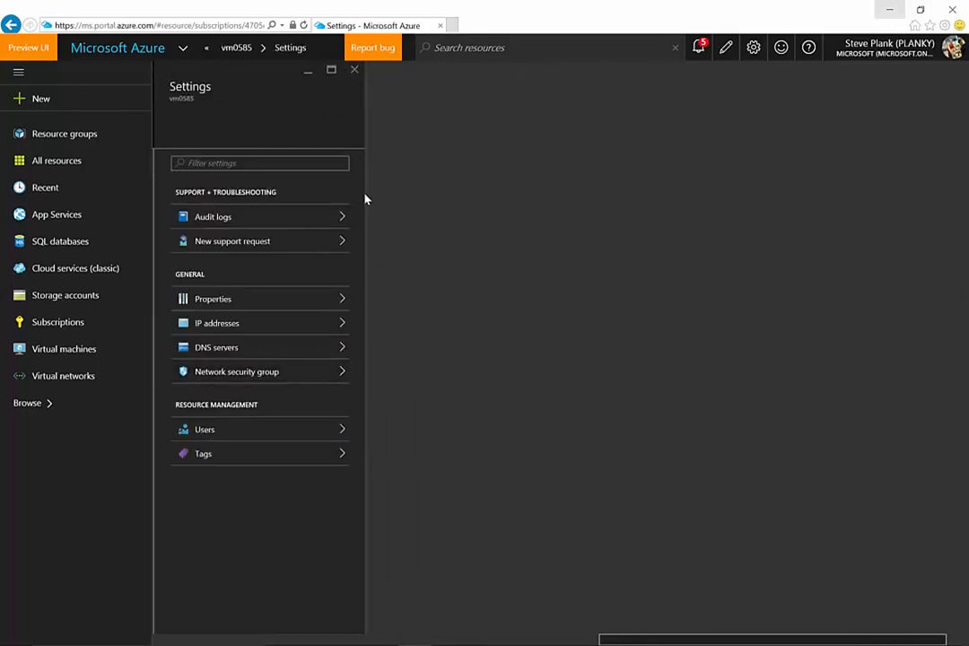
{"action": "left_click", "coordinate": [355, 72]}
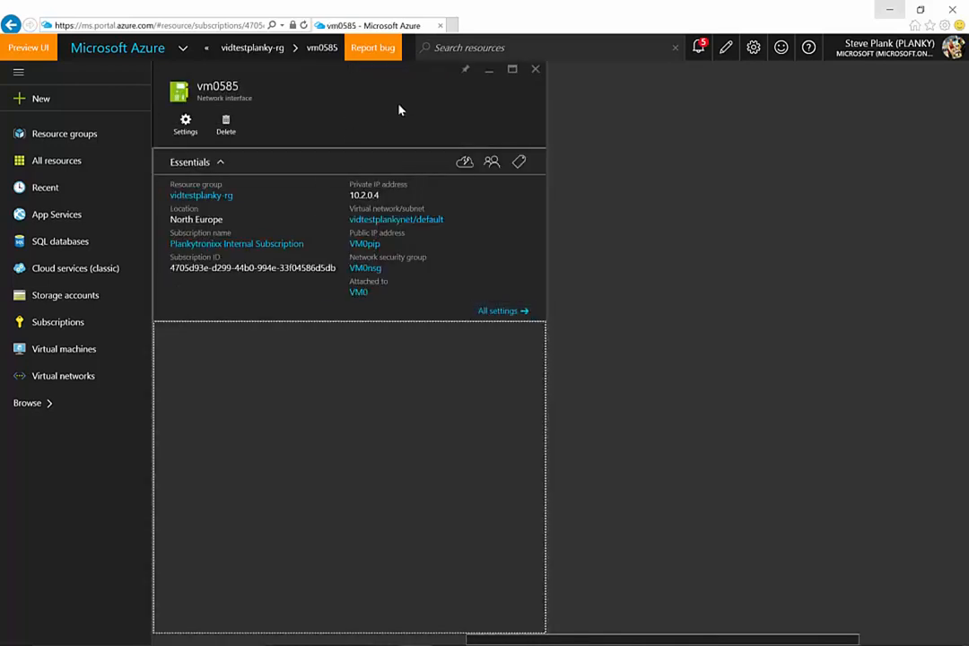
{"action": "left_click", "coordinate": [536, 70]}
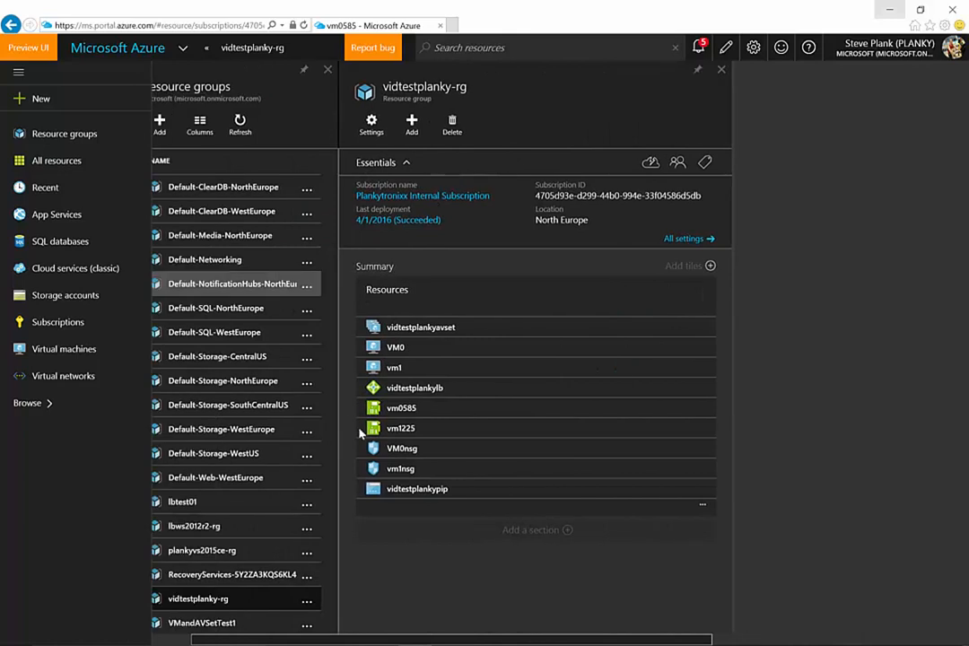
Open network interface vm1225 and bring up the inbound security rules of its network security group vm1nsg
{"action": "left_click", "coordinate": [429, 430]}
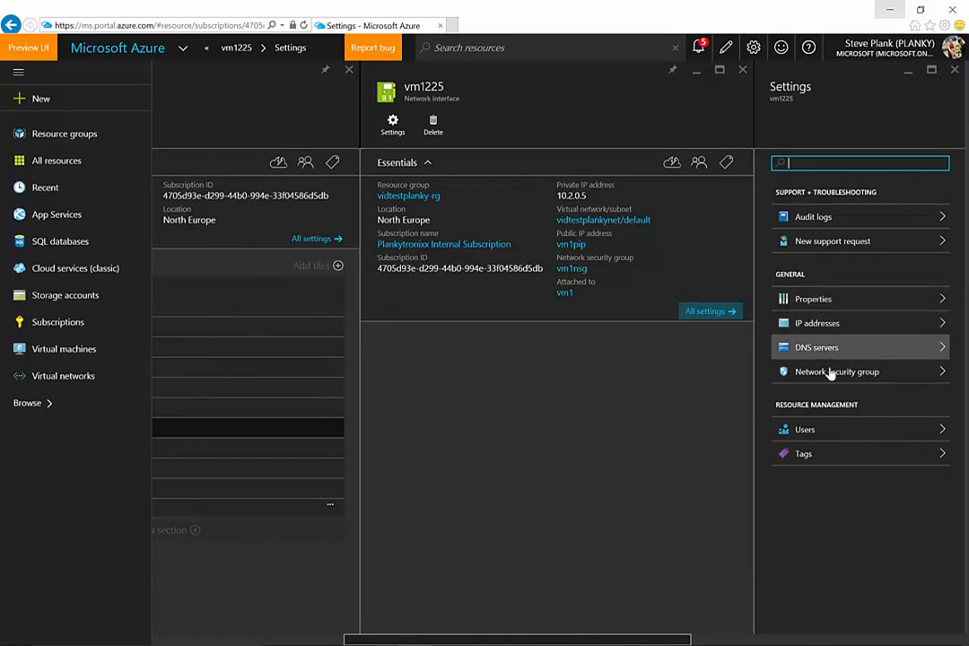
{"action": "left_click", "coordinate": [831, 375]}
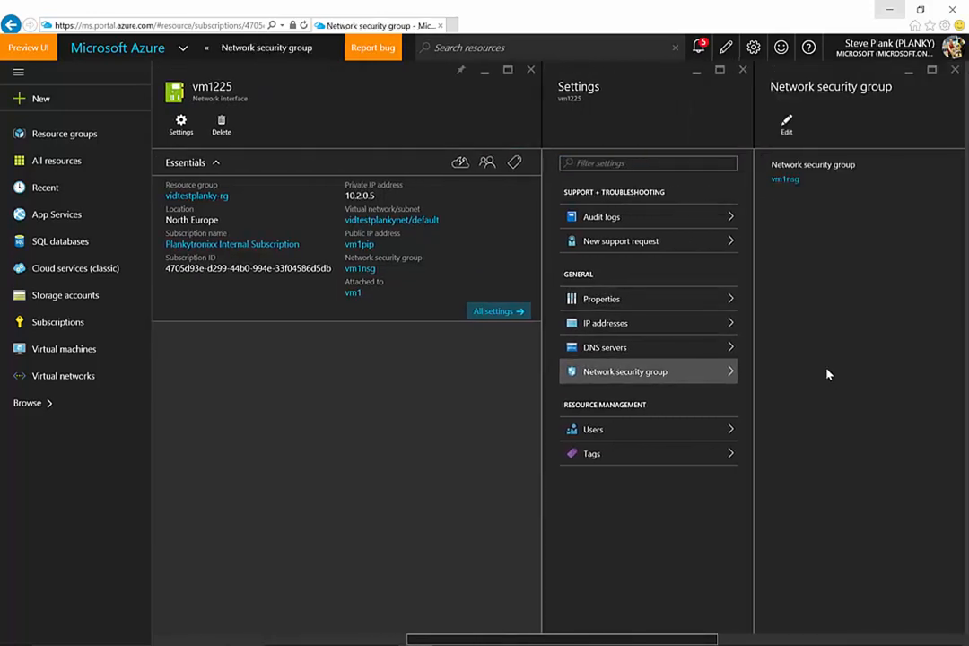
{"action": "left_click", "coordinate": [786, 180]}
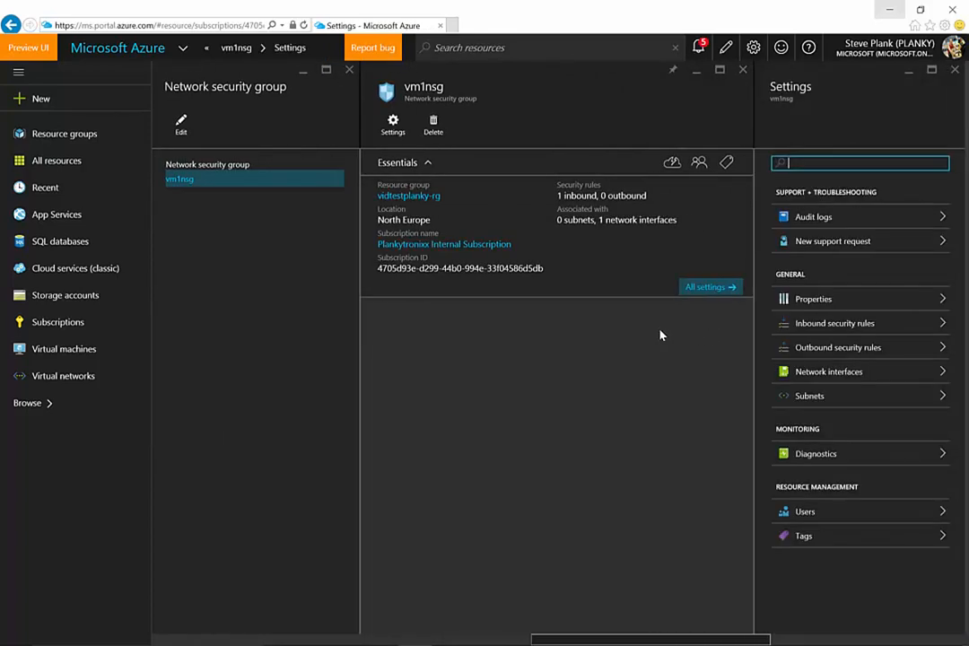
{"action": "left_click", "coordinate": [836, 327]}
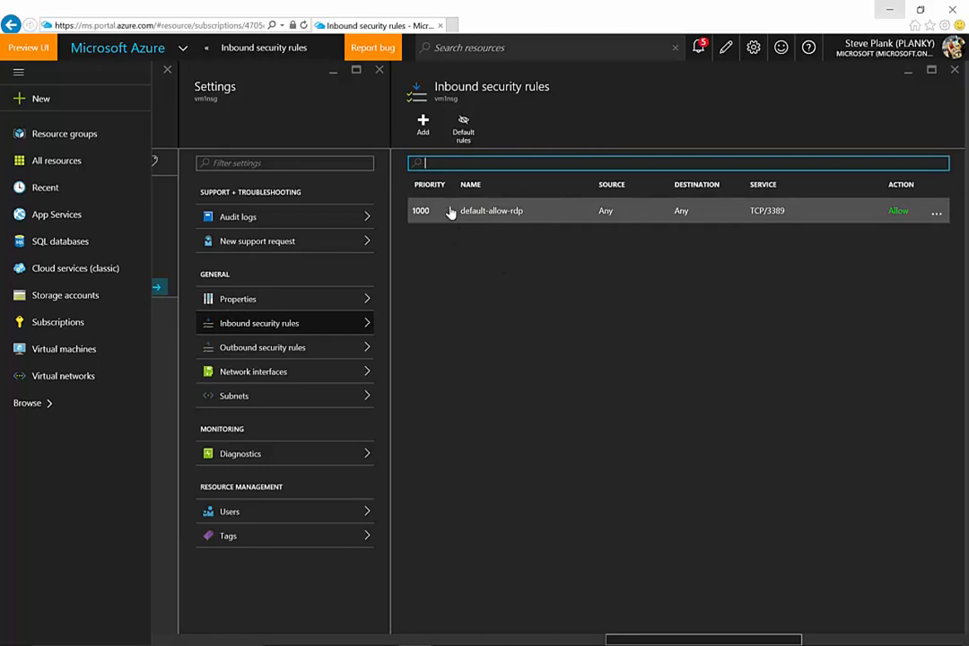
Add an inbound security rule named http to vm1nsg with priority 1010, allowing destination port 80, and check the notifications
{"action": "left_click", "coordinate": [423, 126]}
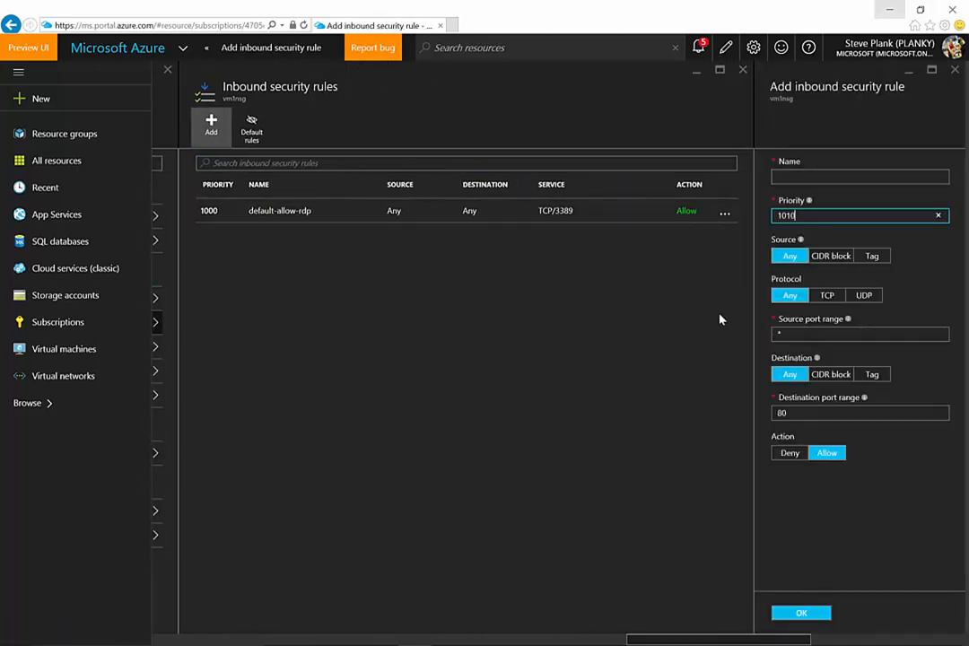
{"action": "left_click", "coordinate": [823, 178]}
{"action": "type", "text": "http"}
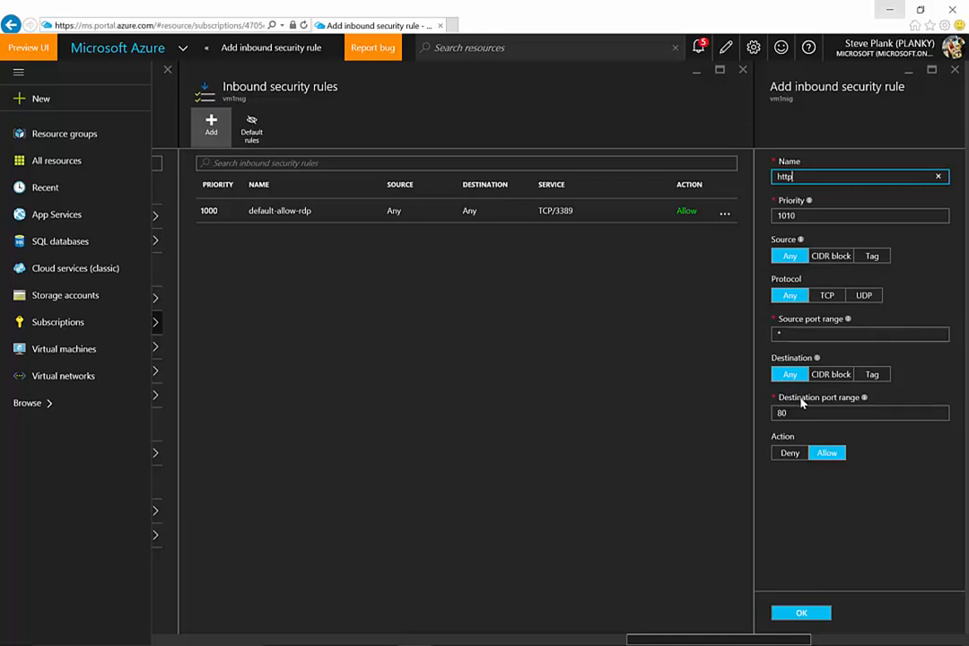
{"action": "left_click", "coordinate": [797, 619]}
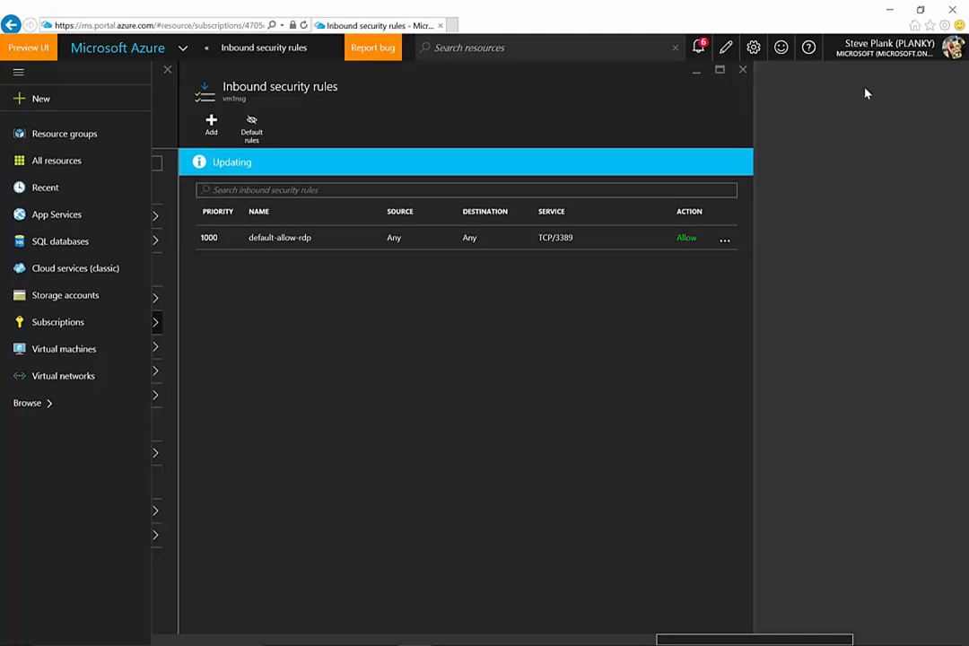
{"action": "left_click", "coordinate": [699, 46]}
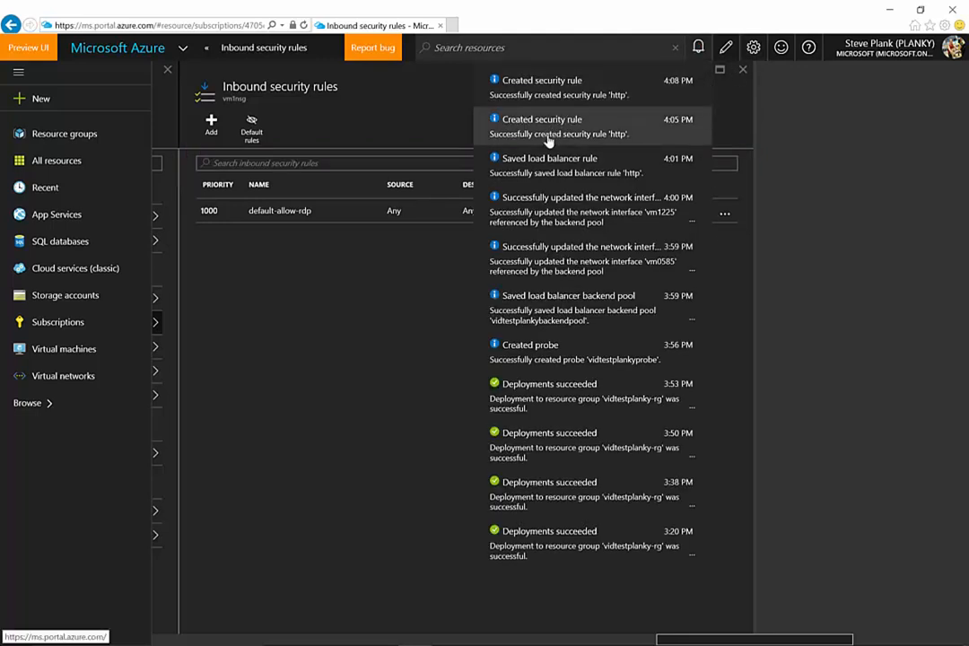
{"action": "left_click", "coordinate": [407, 105]}
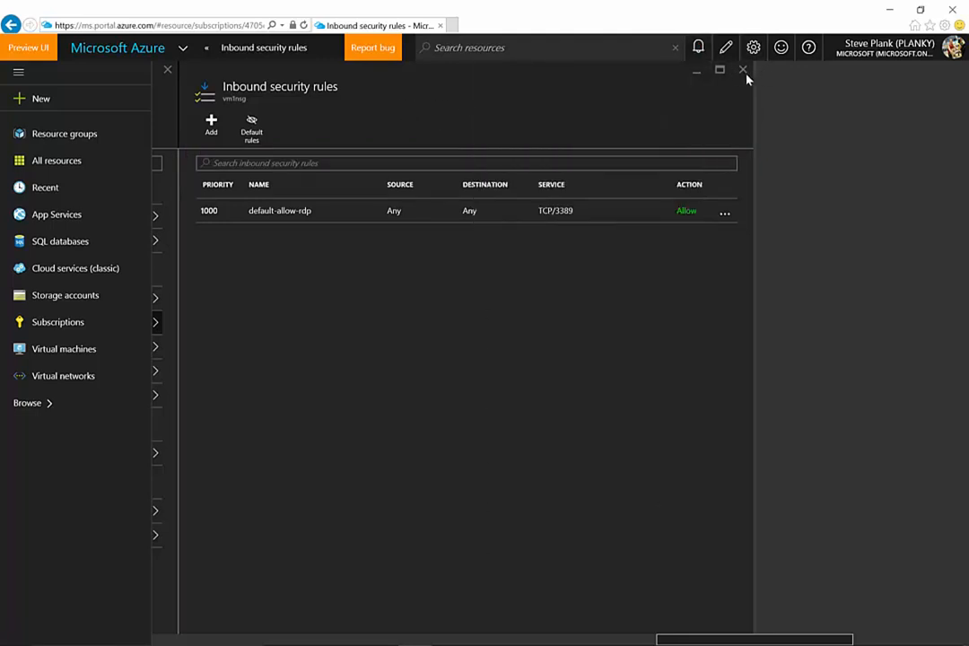
Close vm1nsg, network interface vm1225 and the vidtestplanky-rg resource group to return to the start of the resource groups list
{"action": "left_click", "coordinate": [742, 73]}
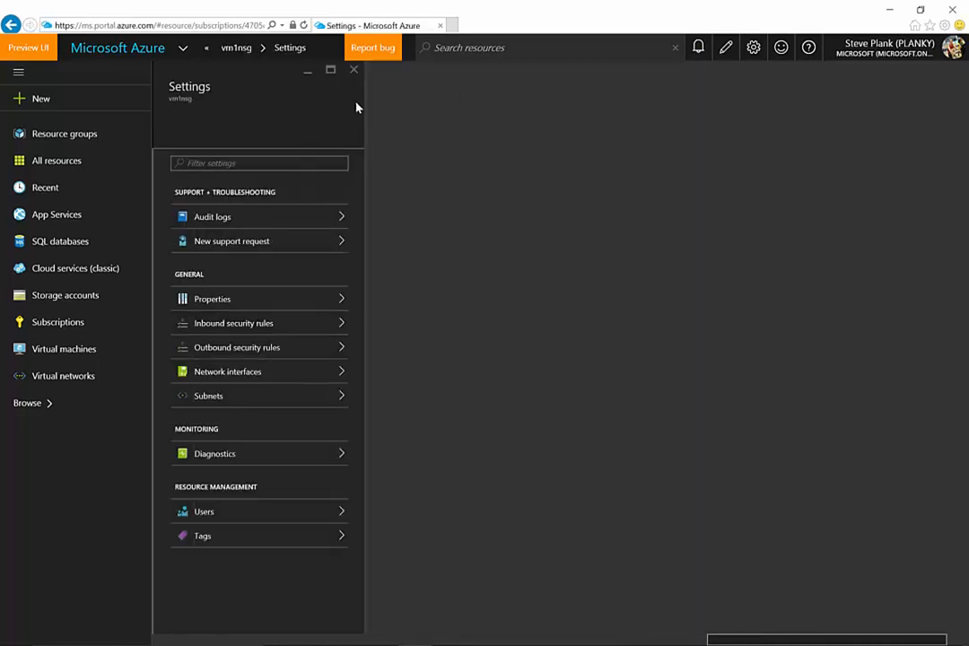
{"action": "left_click", "coordinate": [354, 69]}
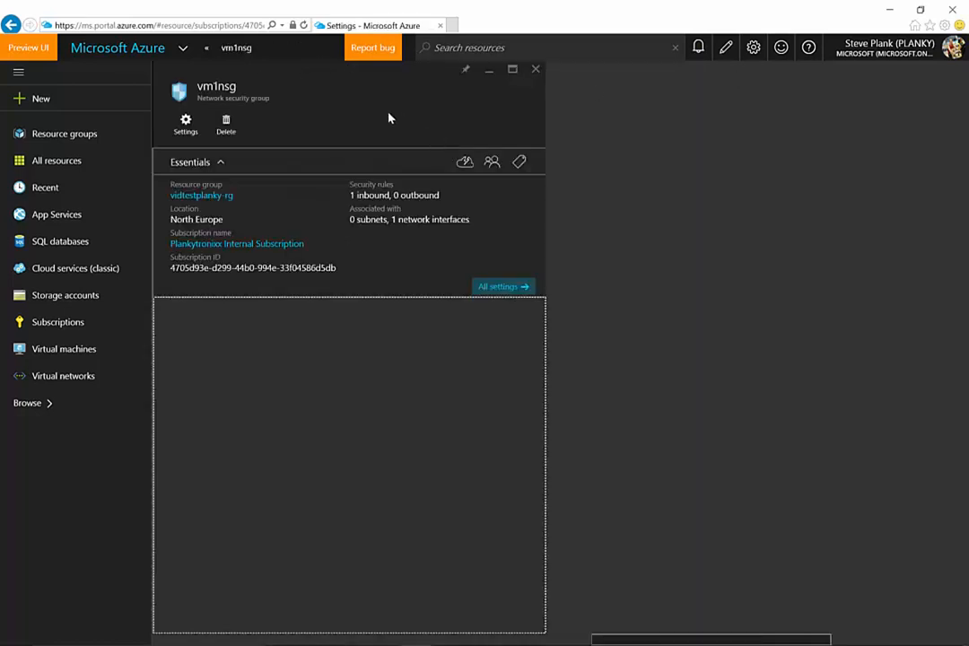
{"action": "left_click", "coordinate": [535, 71]}
{"action": "left_click", "coordinate": [354, 70]}
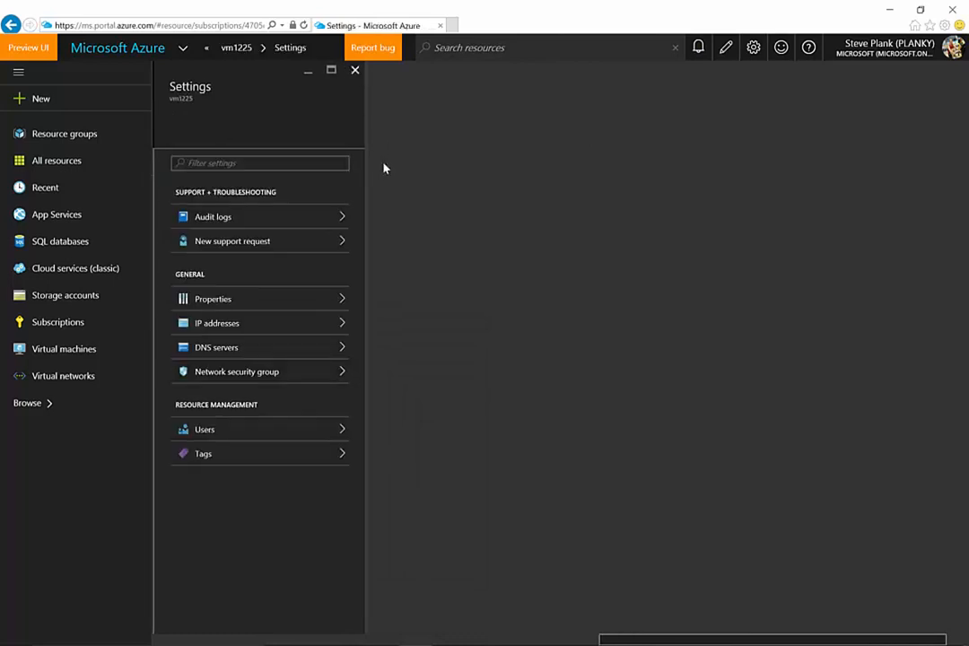
{"action": "left_click", "coordinate": [535, 70]}
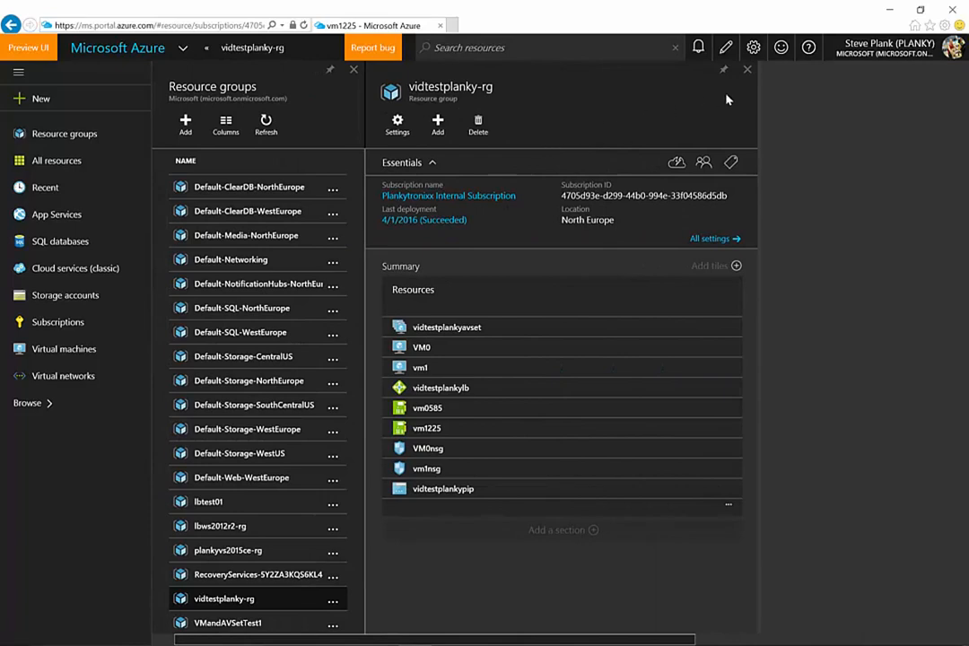
{"action": "left_click", "coordinate": [748, 70]}
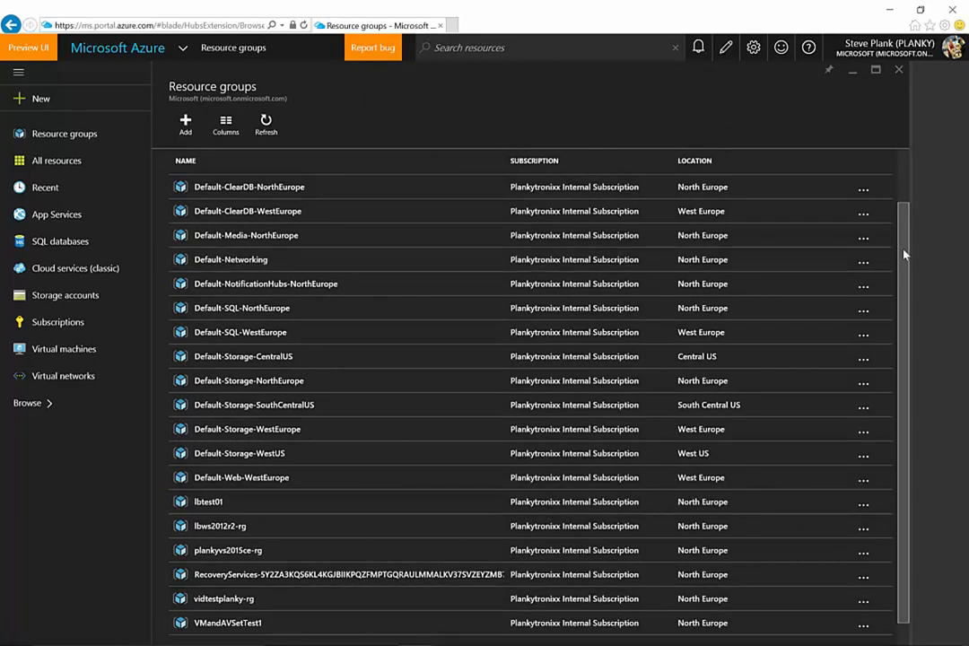
{"action": "scroll", "coordinate": [905, 243], "scroll_direction": "up", "scroll_amount": 1}
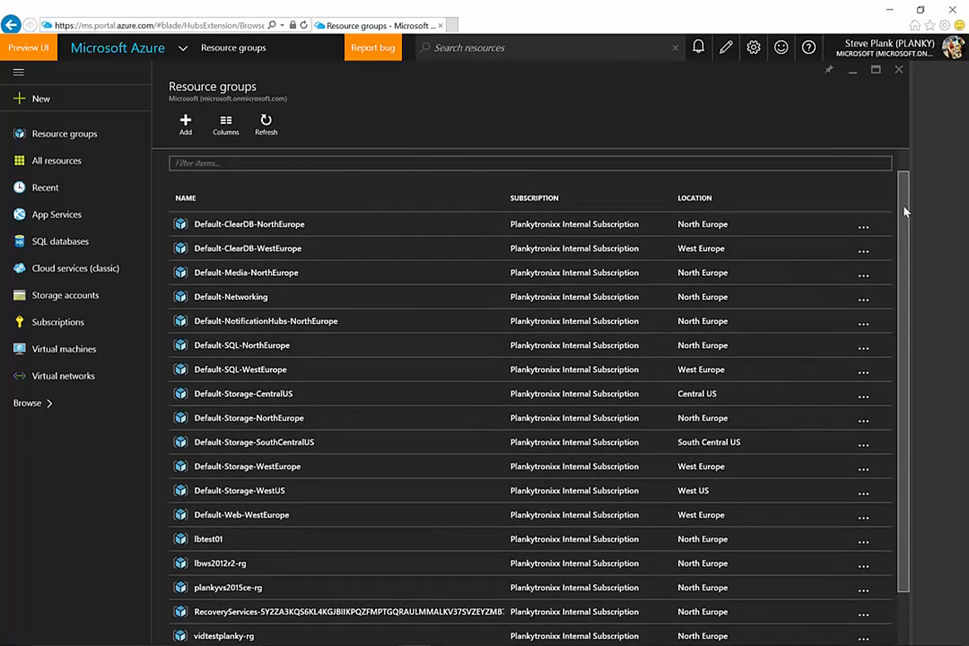
Open the public IP address vidtestplankypip in the vidtestplanky-rg resource group and copy its DNS name, allowing clipboard access
{"action": "scroll", "coordinate": [911, 270], "scroll_direction": "down", "scroll_amount": 1}
{"action": "left_click", "coordinate": [240, 604]}
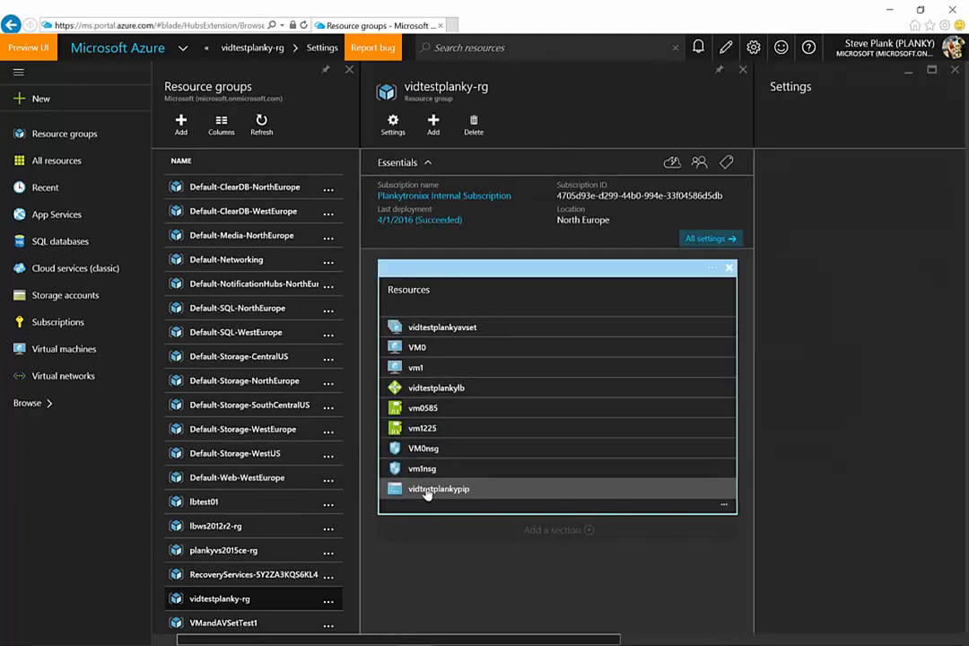
{"action": "left_click", "coordinate": [414, 493]}
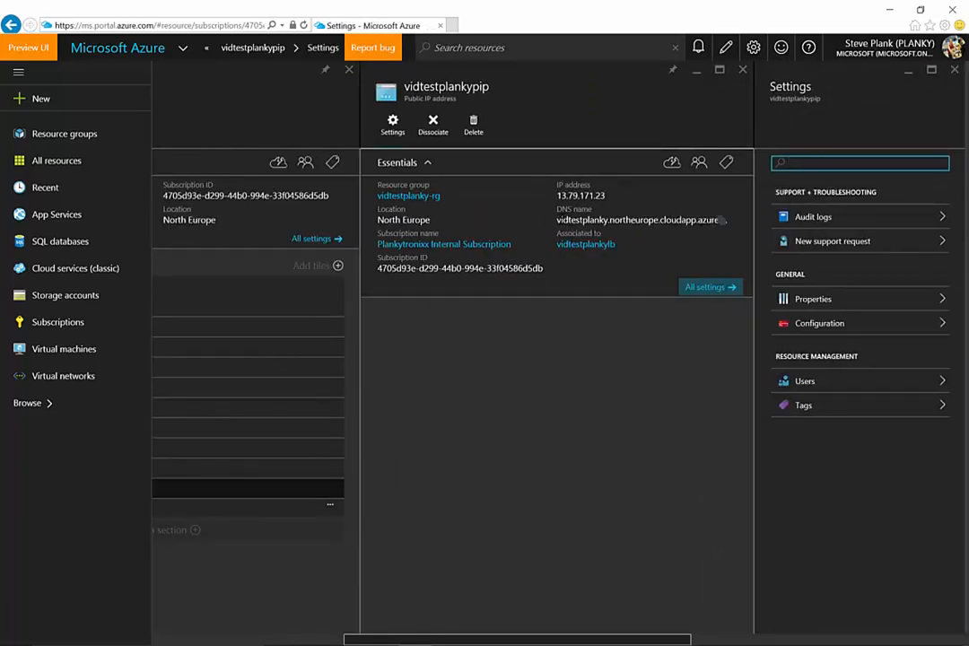
{"action": "left_click", "coordinate": [723, 221]}
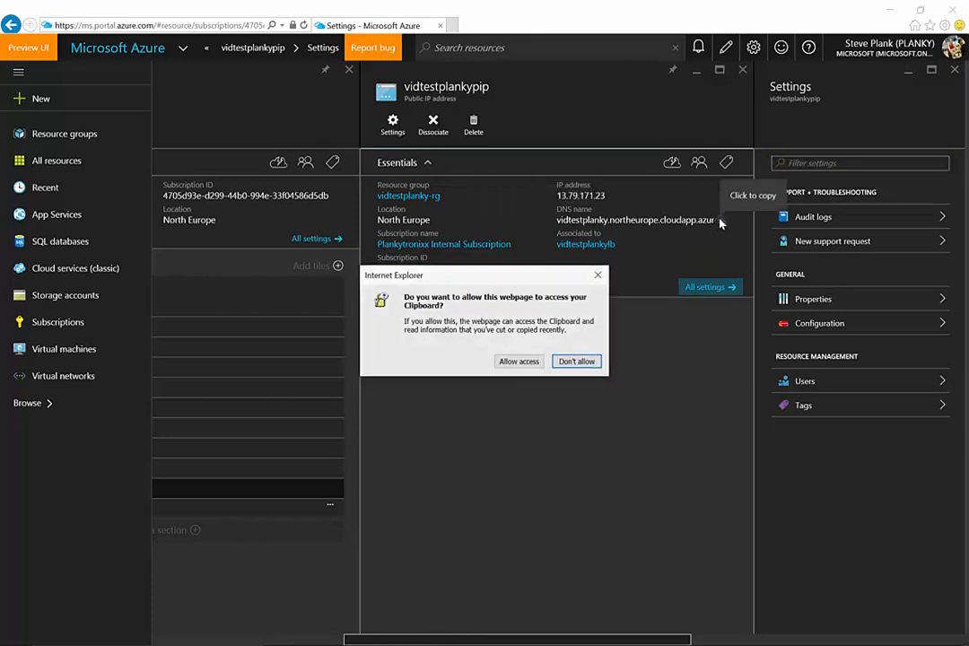
{"action": "left_click", "coordinate": [520, 361]}
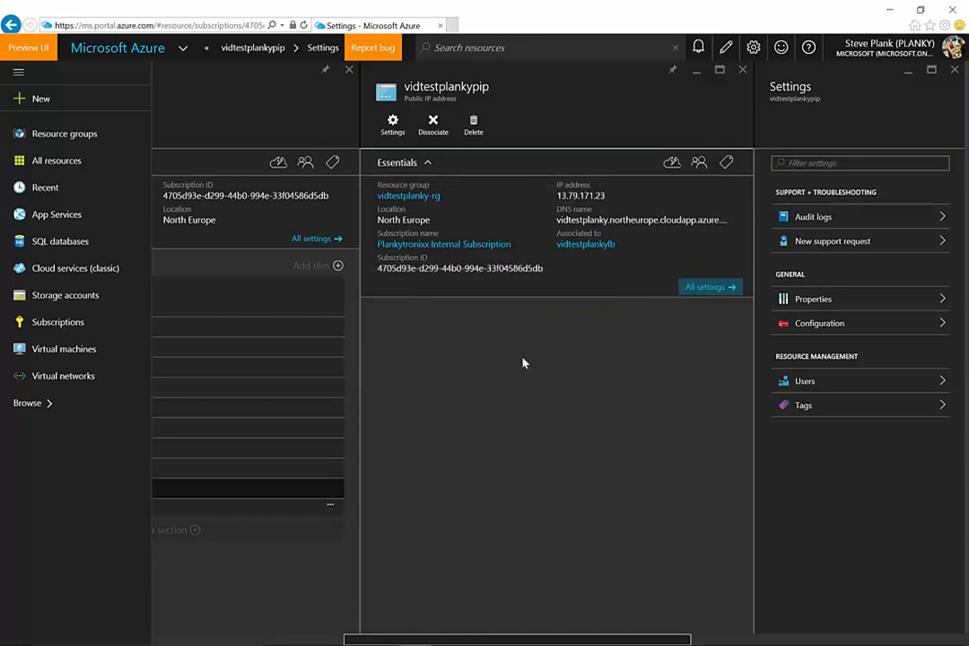
{"action": "left_click", "coordinate": [718, 225]}
{"action": "key", "text": "ctrl+c"}
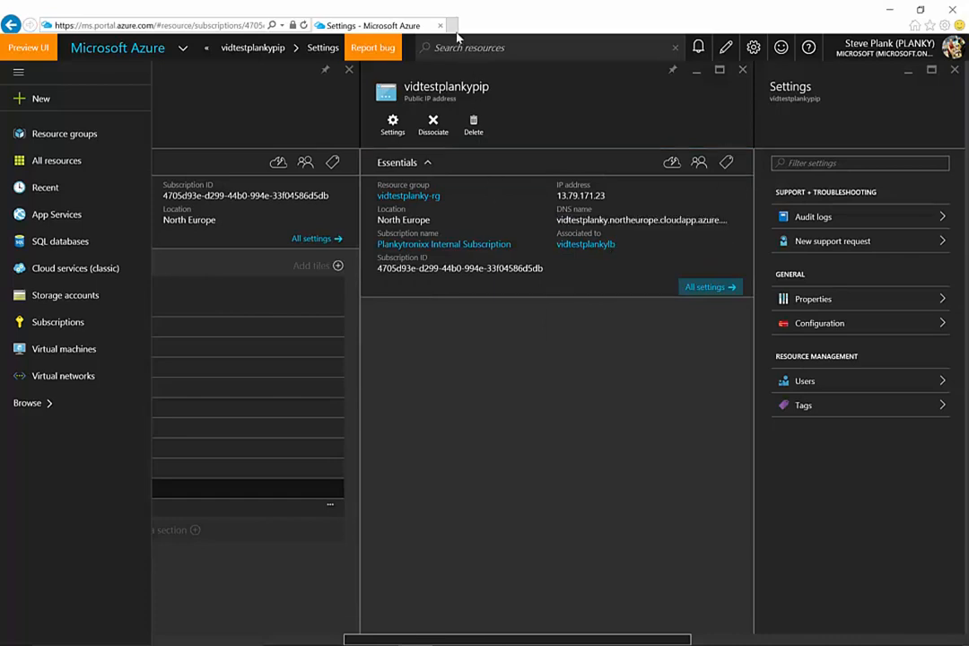
Load vidtestplanky.northeurope.cloudapp.azure.com in a new browser tab and refresh the page to test the load balancer
{"action": "key", "text": "ctrl+t"}
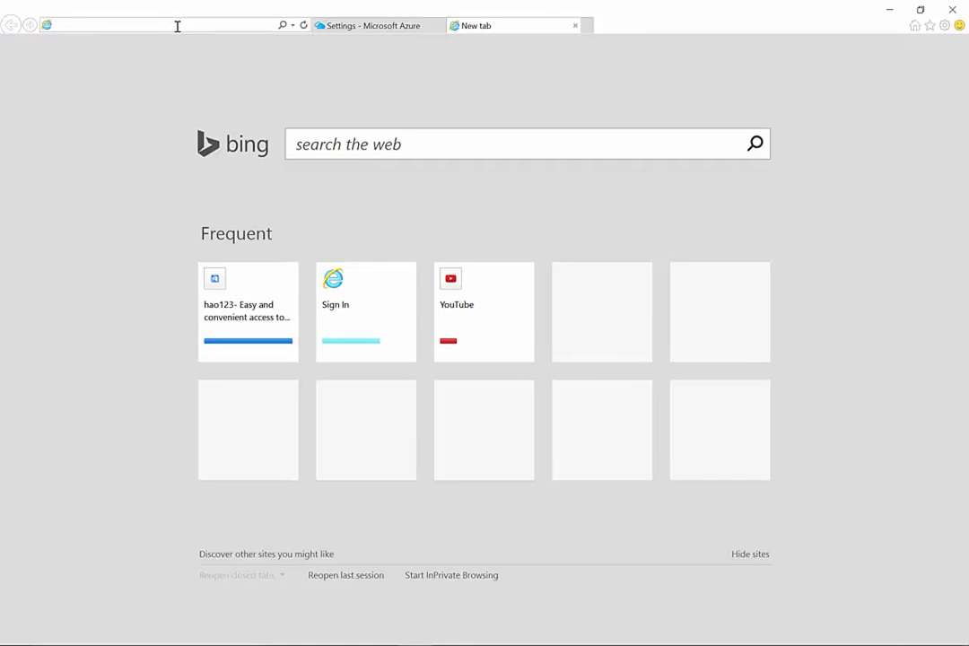
{"action": "key", "text": "ctrl+v"}
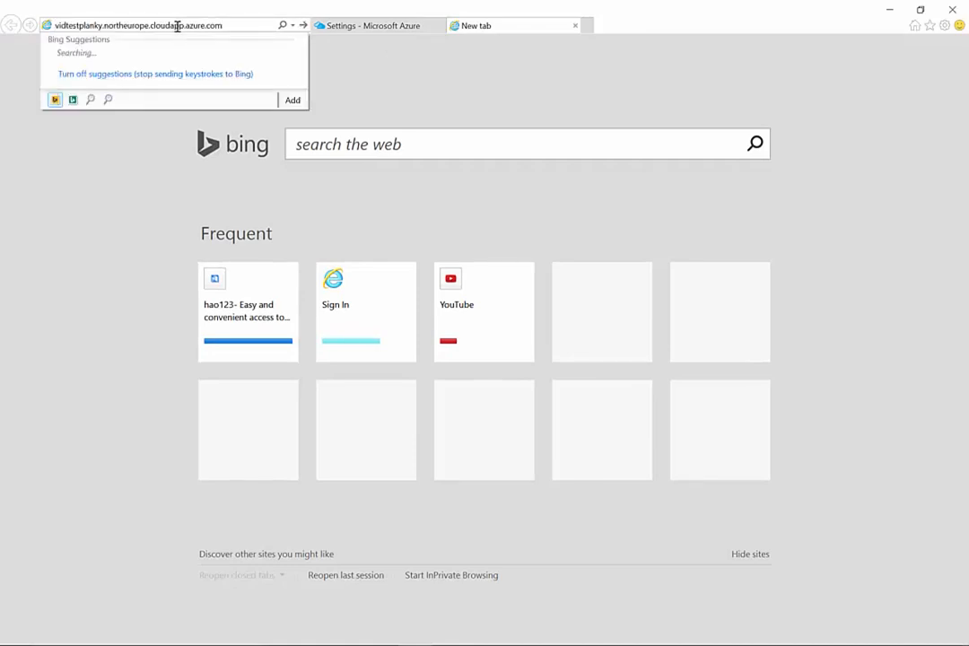
{"action": "key", "text": "Return"}
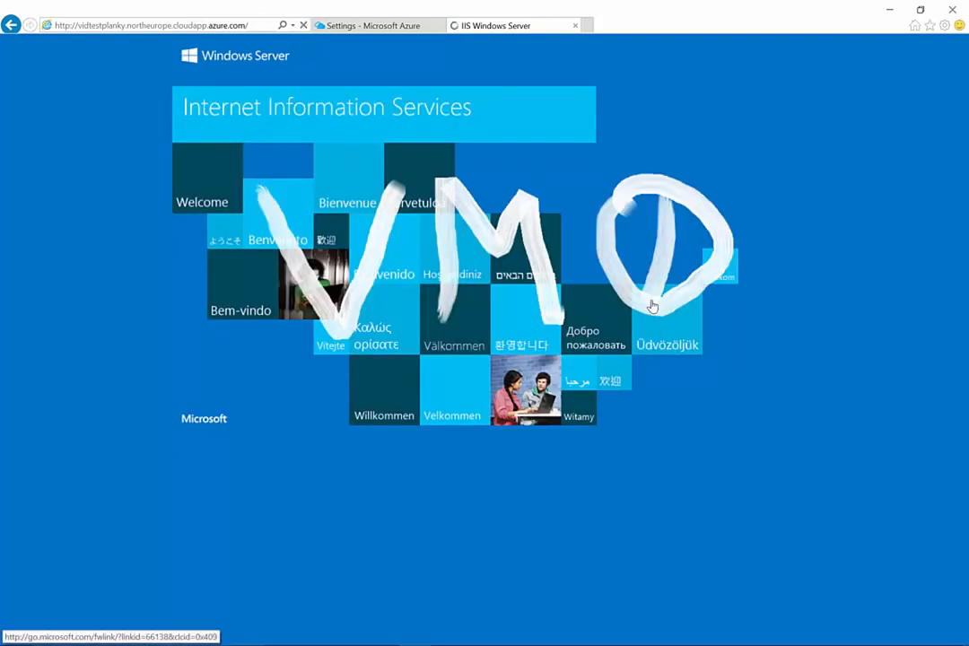
{"action": "key", "text": "F5"}
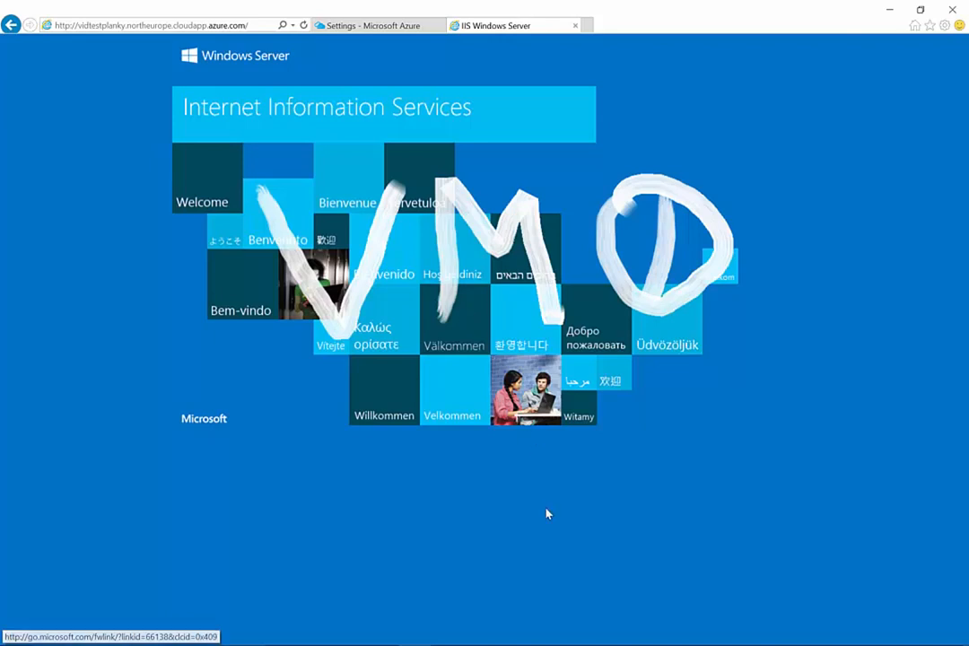
{"action": "mouse_move", "coordinate": [614, 635]}
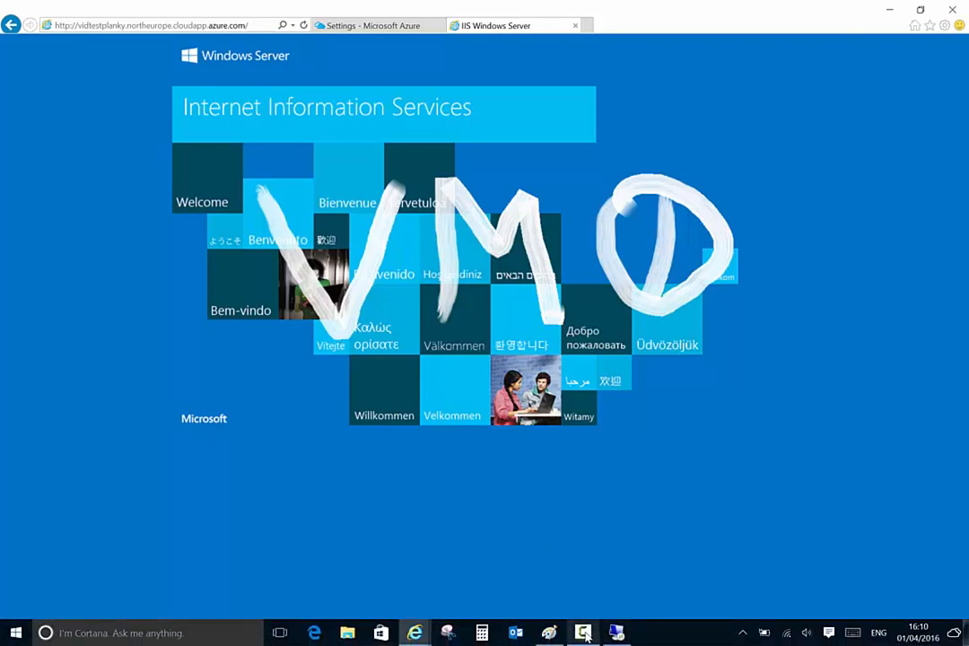
{"action": "left_click", "coordinate": [614, 634]}
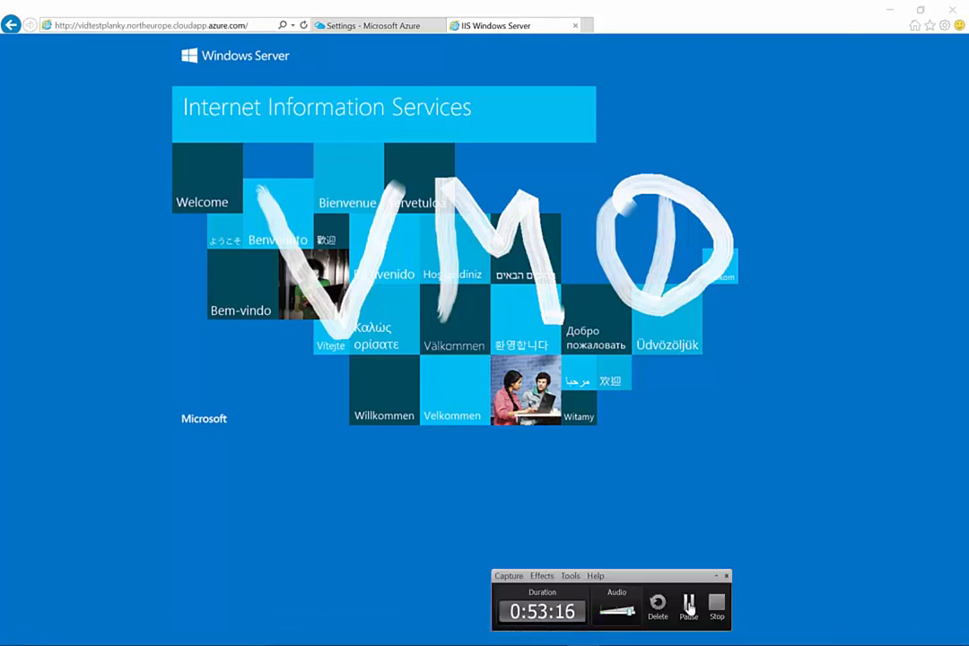
{"action": "left_click", "coordinate": [727, 561]}
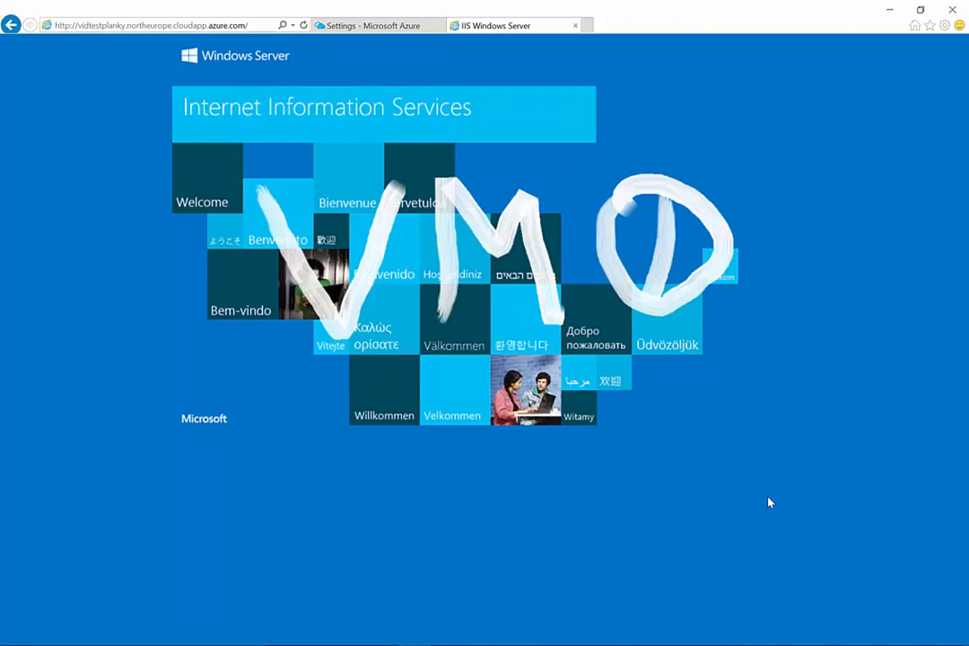
Reload the IIS page, start an InPrivate browsing window, and minimize it to get back to the regular window
{"action": "key", "text": "F5"}
{"action": "mouse_move", "coordinate": [256, 641]}
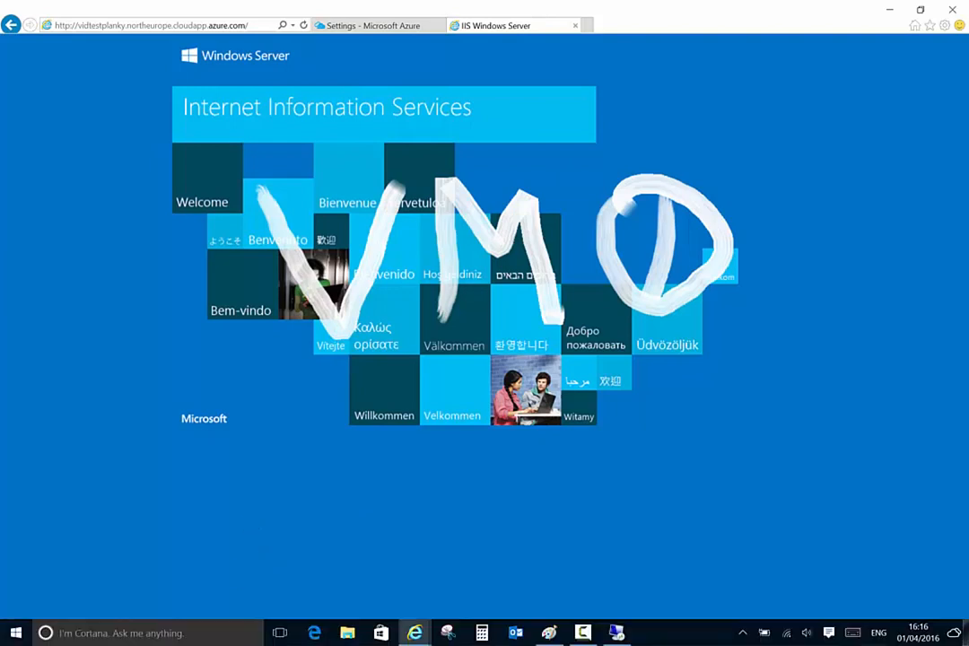
{"action": "right_click", "coordinate": [415, 633]}
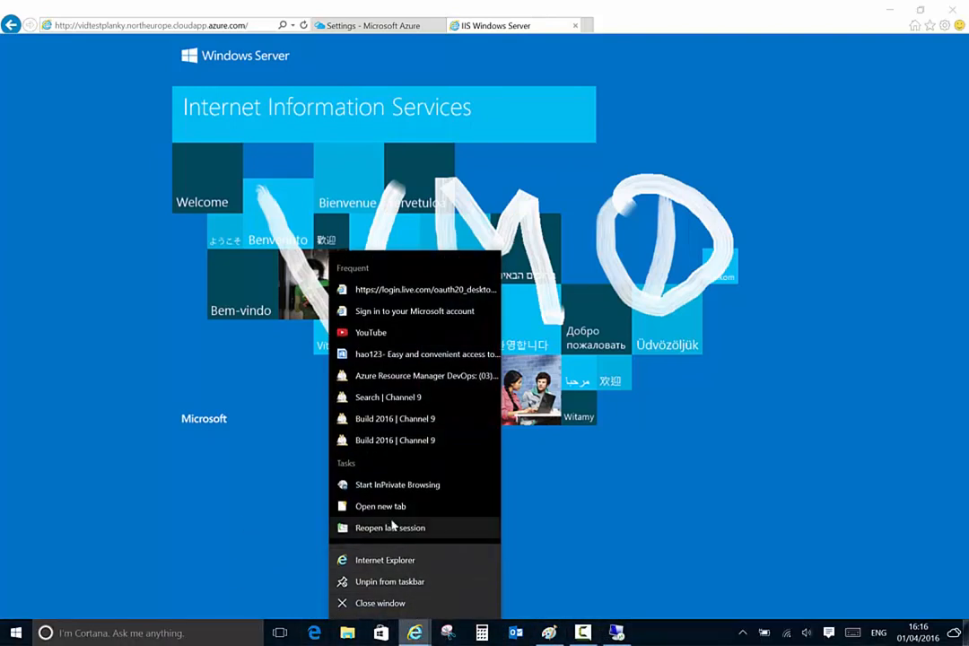
{"action": "left_click", "coordinate": [390, 487]}
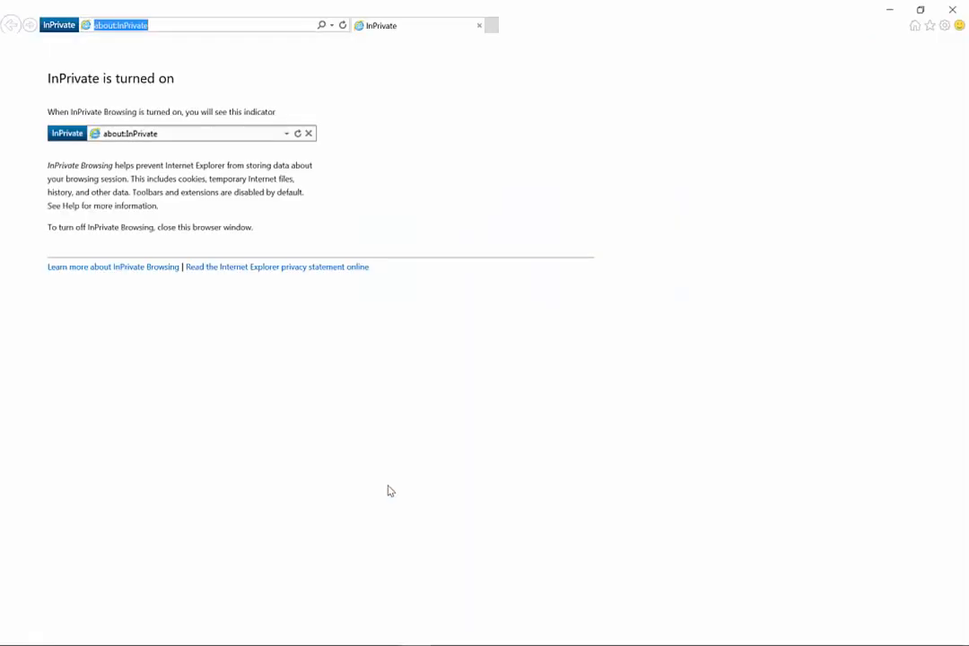
{"action": "left_click", "coordinate": [894, 13]}
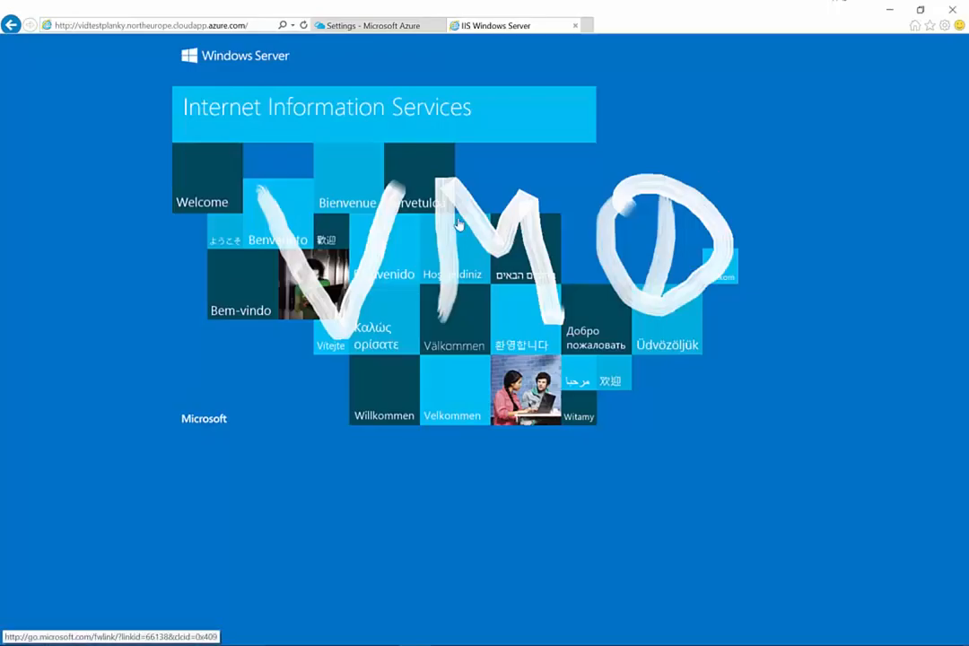
{"action": "left_click", "coordinate": [251, 30]}
{"action": "key", "text": "ctrl+c"}
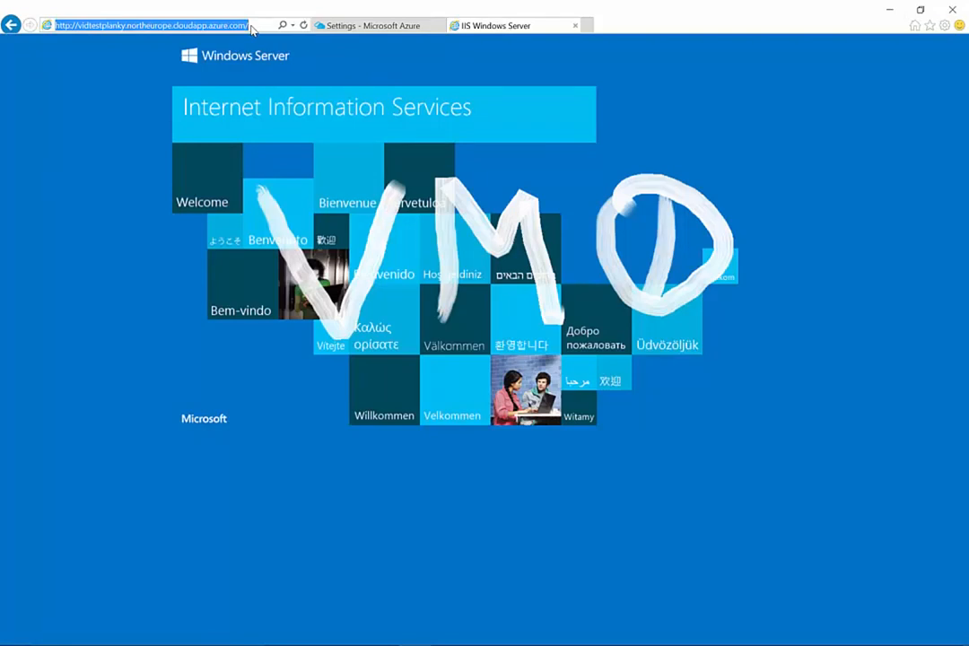
{"action": "mouse_move", "coordinate": [431, 634]}
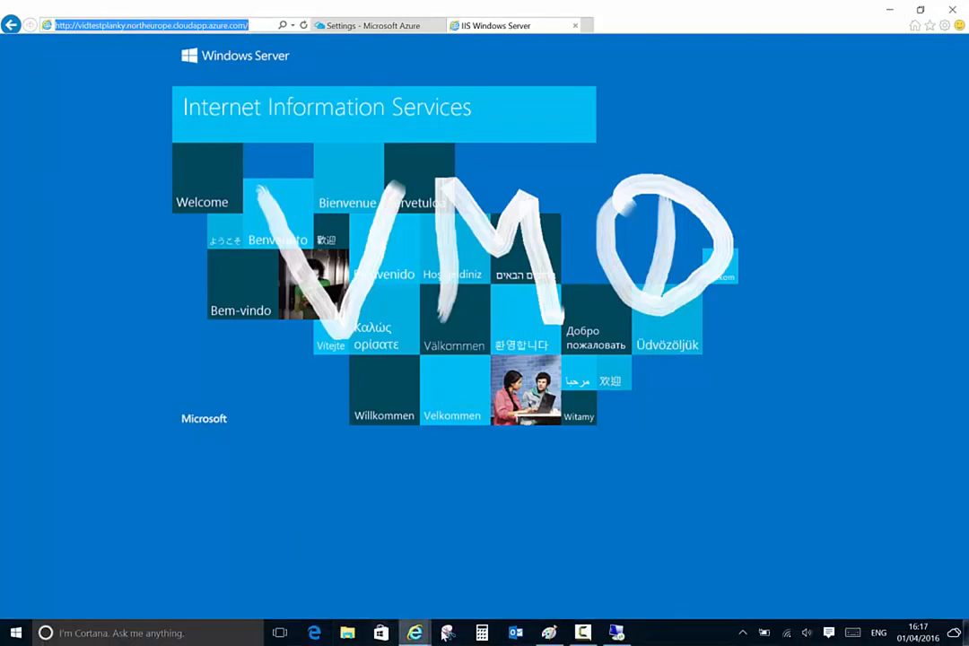
{"action": "left_click", "coordinate": [552, 570]}
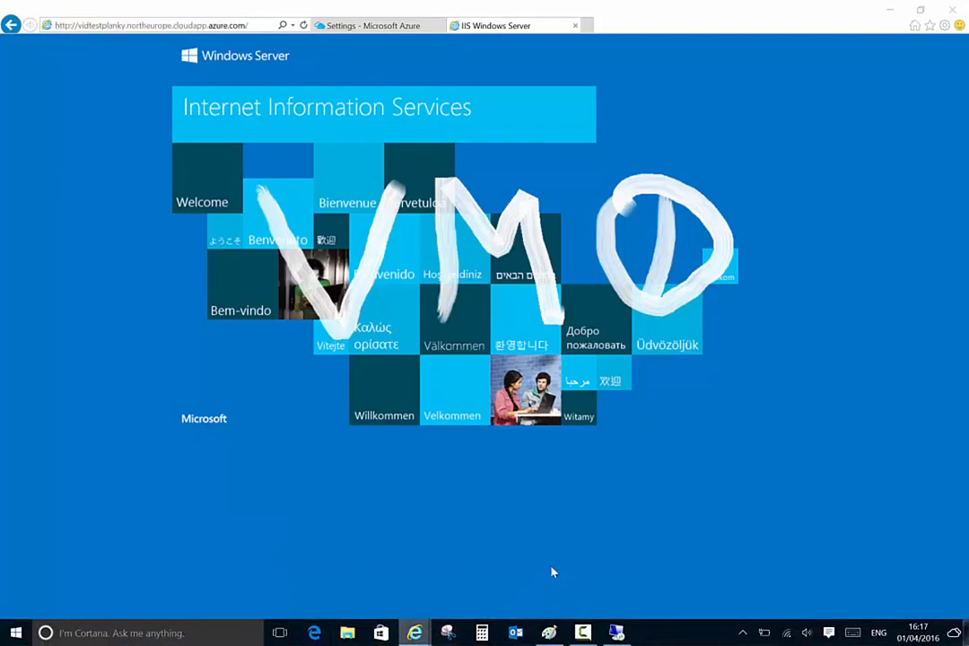
{"action": "left_click", "coordinate": [177, 26]}
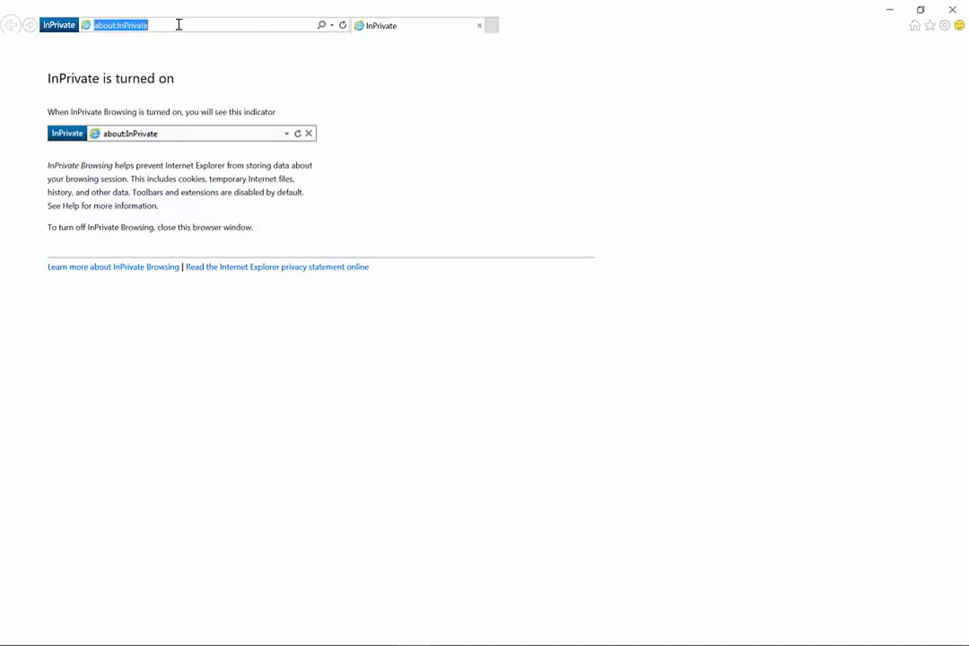
{"action": "key", "text": "ctrl+v"}
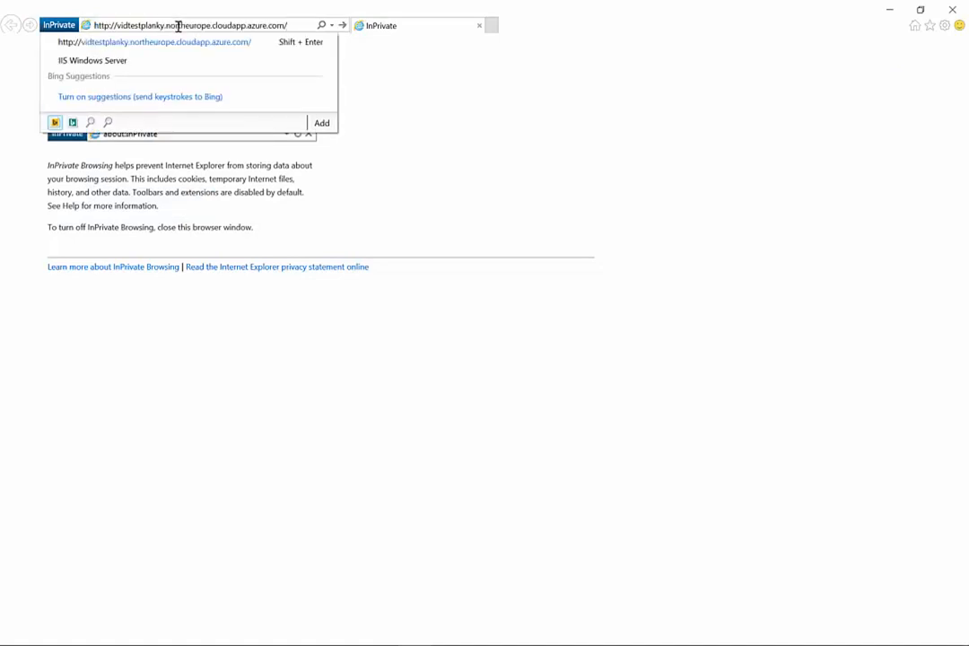
{"action": "key", "text": "Return"}
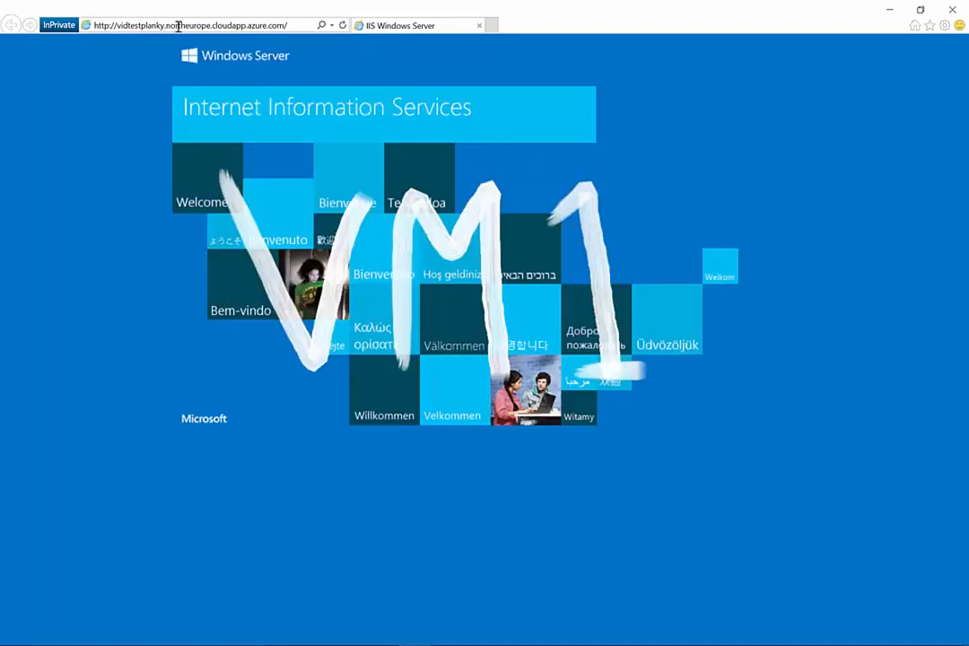
{"action": "key", "text": "Return"}
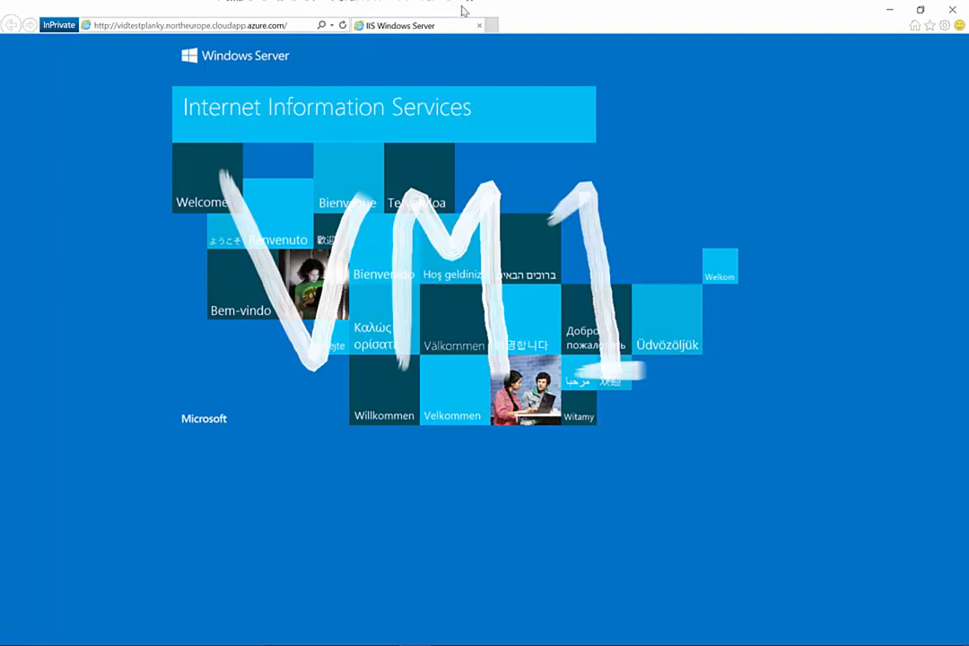
Switch to Paint and brush two black boxes, one above the other, labelled VM0 and VM1 on a blank canvas
{"action": "mouse_move", "coordinate": [549, 638]}
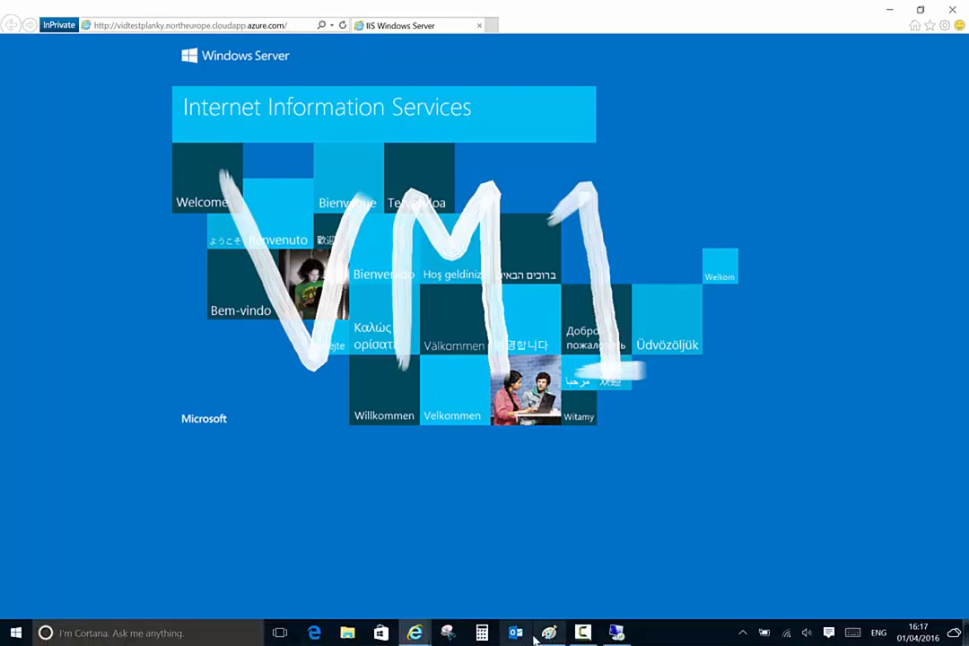
{"action": "left_click", "coordinate": [549, 633]}
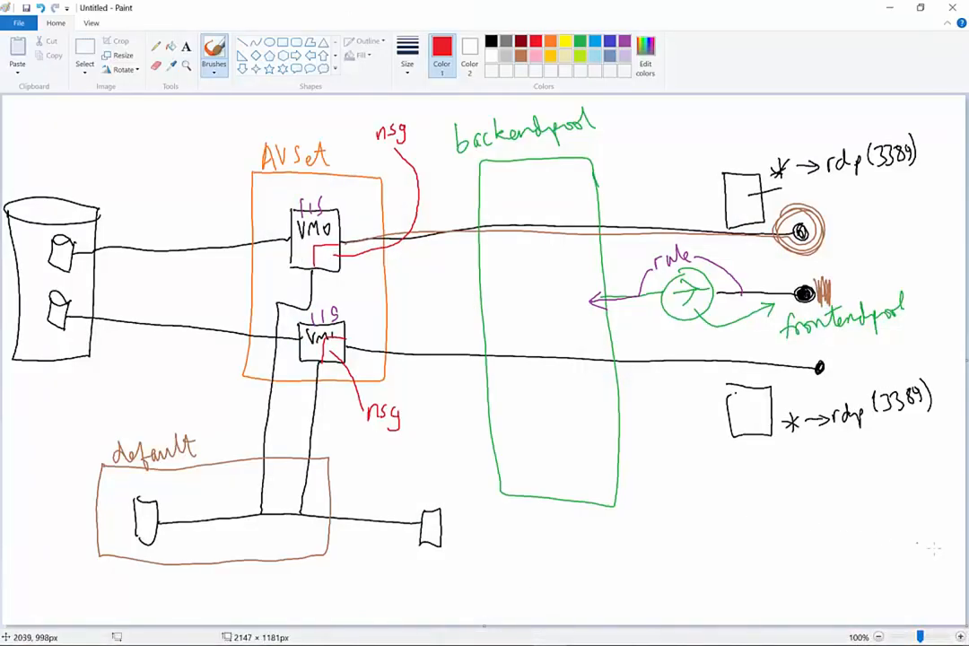
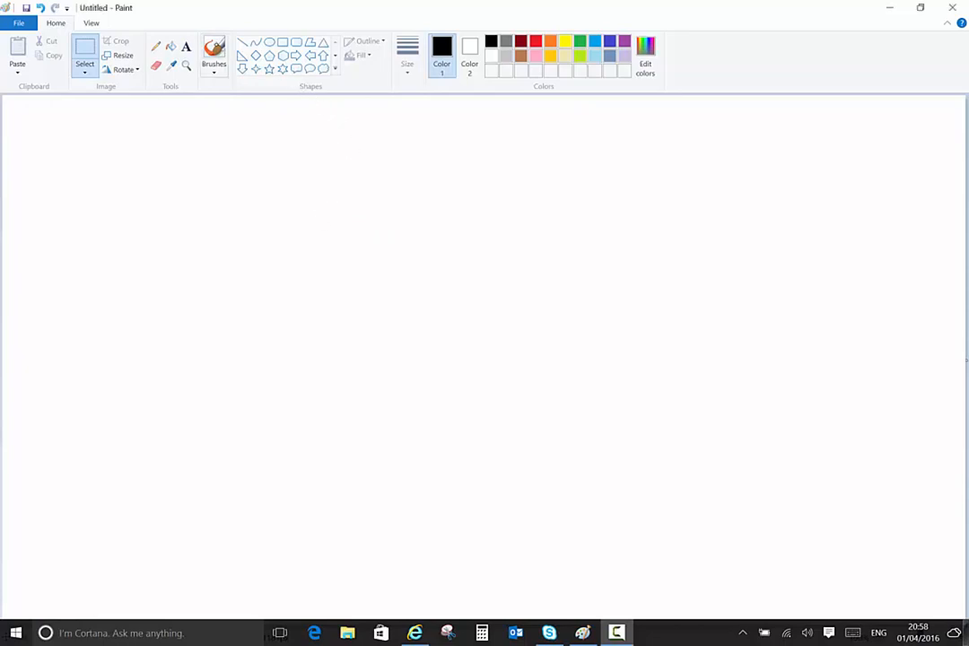
{"action": "left_click", "coordinate": [214, 54]}
{"action": "mouse_move", "coordinate": [304, 211]}
{"action": "left_mouse_down"}
{"action": "mouse_move", "coordinate": [380, 199]}
{"action": "mouse_move", "coordinate": [371, 294]}
{"action": "mouse_move", "coordinate": [302, 221]}
{"action": "mouse_move", "coordinate": [313, 258]}
{"action": "mouse_move", "coordinate": [320, 240]}
{"action": "left_mouse_up"}
{"action": "mouse_move", "coordinate": [326, 258]}
{"action": "left_mouse_down"}
{"action": "mouse_move", "coordinate": [336, 241]}
{"action": "mouse_move", "coordinate": [345, 256]}
{"action": "left_mouse_up"}
{"action": "mouse_move", "coordinate": [361, 239]}
{"action": "left_mouse_down"}
{"action": "mouse_move", "coordinate": [351, 253]}
{"action": "mouse_move", "coordinate": [361, 241]}
{"action": "left_mouse_up"}
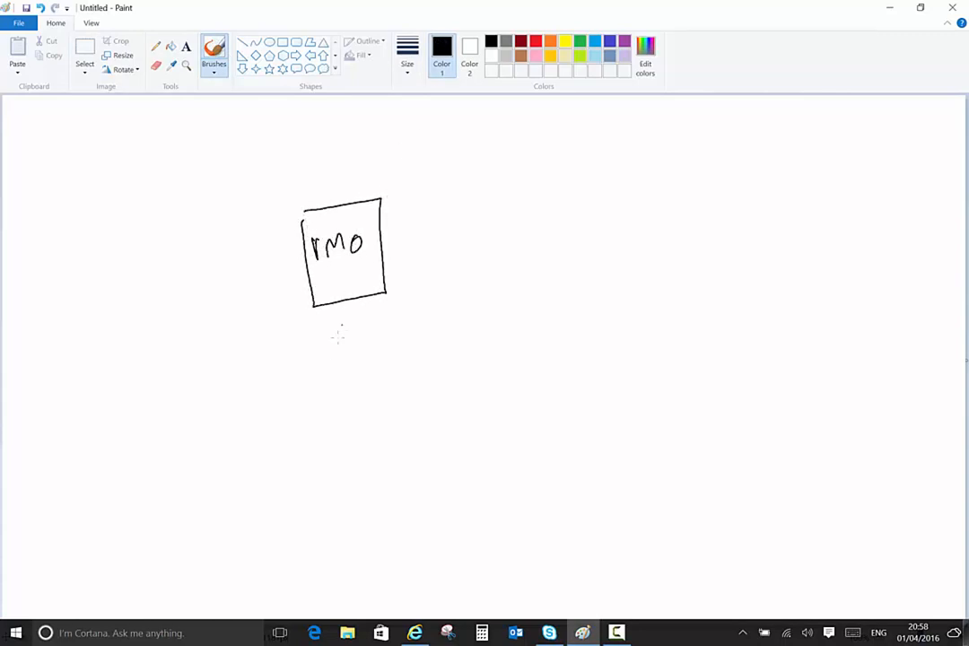
{"action": "mouse_move", "coordinate": [323, 363]}
{"action": "left_mouse_down"}
{"action": "mouse_move", "coordinate": [391, 416]}
{"action": "mouse_move", "coordinate": [322, 411]}
{"action": "mouse_move", "coordinate": [319, 362]}
{"action": "mouse_move", "coordinate": [370, 398]}
{"action": "left_mouse_up"}
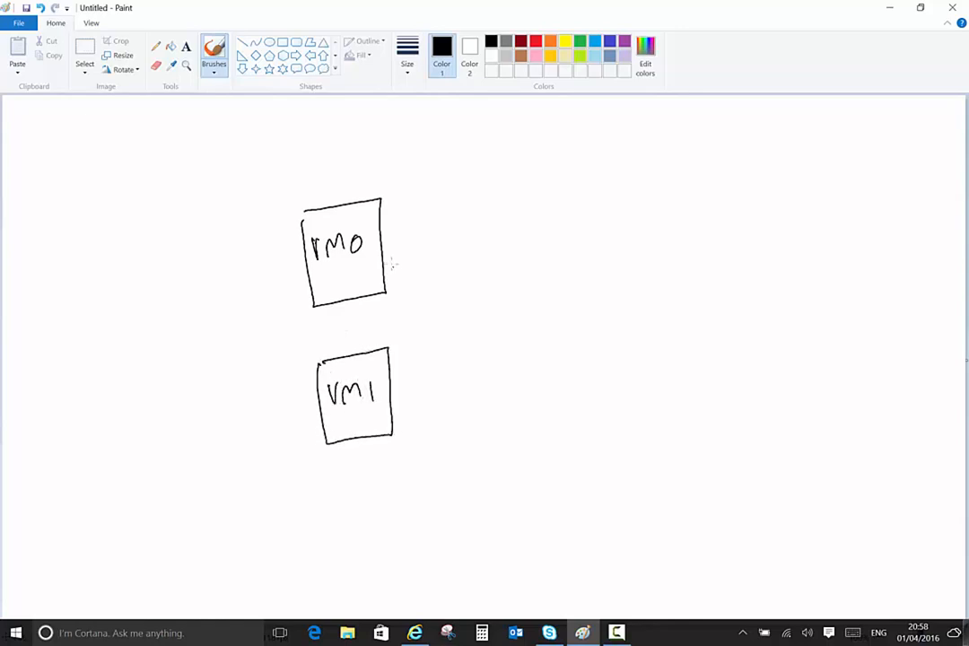
Draw a green load balancer circle with lines joining it to VM0 and VM1 and one line leading outward
{"action": "left_click", "coordinate": [579, 41]}
{"action": "left_click_drag", "start_coordinate": [384, 259], "coordinate": [483, 304]}
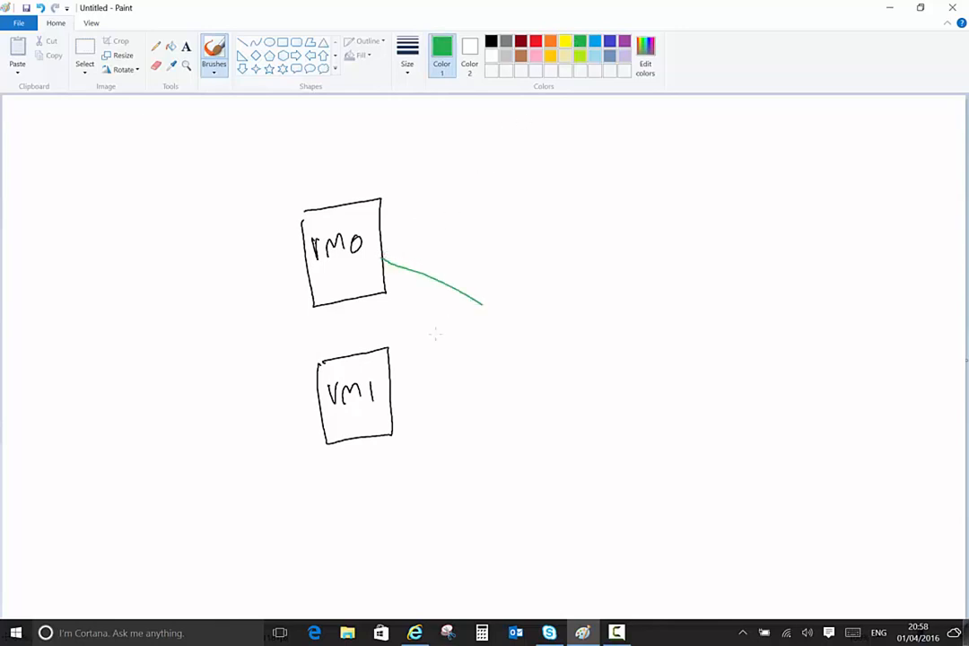
{"action": "mouse_move", "coordinate": [392, 376]}
{"action": "left_mouse_down"}
{"action": "mouse_move", "coordinate": [503, 302]}
{"action": "mouse_move", "coordinate": [580, 292]}
{"action": "left_mouse_up"}
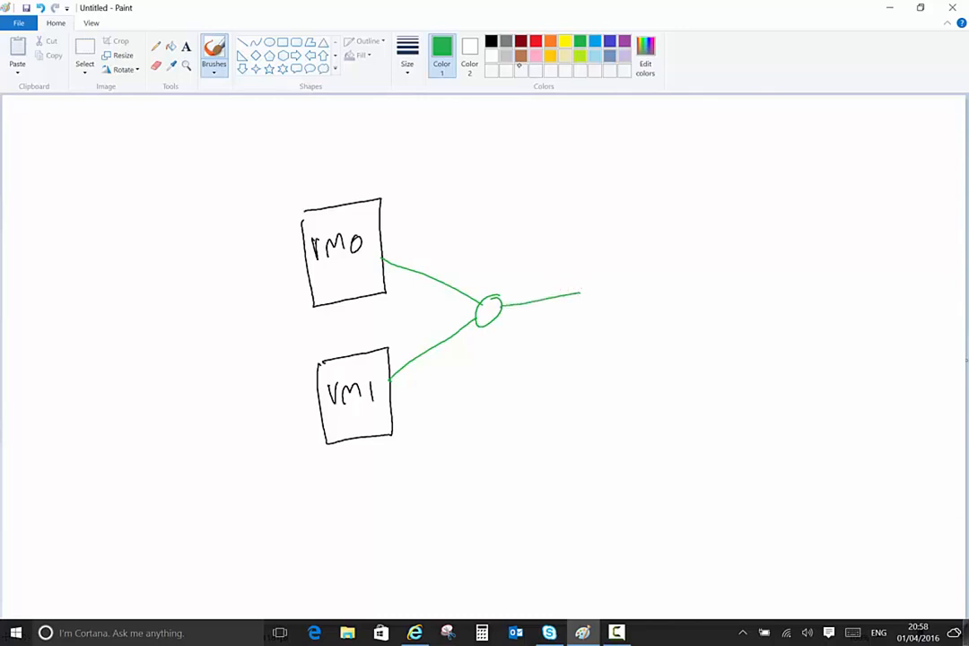
Draw a black cloud at the outer end of the green line and a purple laptop inside the cloud
{"action": "left_click", "coordinate": [491, 41]}
{"action": "mouse_move", "coordinate": [662, 151]}
{"action": "left_mouse_down"}
{"action": "mouse_move", "coordinate": [632, 154]}
{"action": "mouse_move", "coordinate": [583, 259]}
{"action": "mouse_move", "coordinate": [592, 339]}
{"action": "mouse_move", "coordinate": [650, 414]}
{"action": "mouse_move", "coordinate": [770, 361]}
{"action": "mouse_move", "coordinate": [791, 278]}
{"action": "mouse_move", "coordinate": [752, 211]}
{"action": "mouse_move", "coordinate": [691, 143]}
{"action": "mouse_move", "coordinate": [670, 139]}
{"action": "left_mouse_up"}
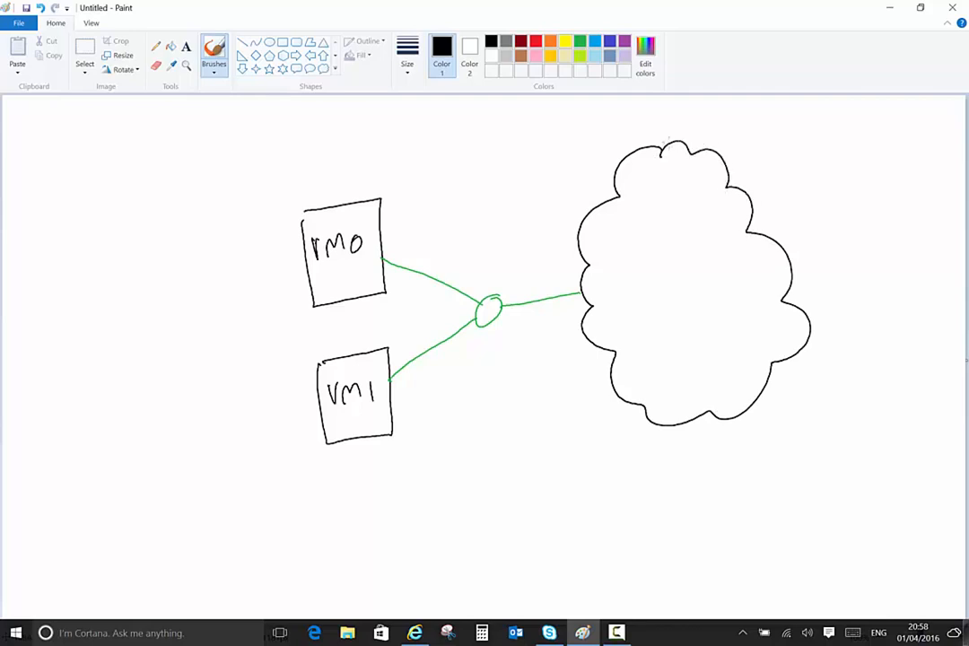
{"action": "left_click", "coordinate": [625, 41]}
{"action": "left_click_drag", "start_coordinate": [664, 244], "coordinate": [692, 240]}
{"action": "mouse_move", "coordinate": [666, 247]}
{"action": "left_mouse_down"}
{"action": "mouse_move", "coordinate": [667, 270]}
{"action": "mouse_move", "coordinate": [731, 277]}
{"action": "mouse_move", "coordinate": [691, 266]}
{"action": "left_mouse_up"}
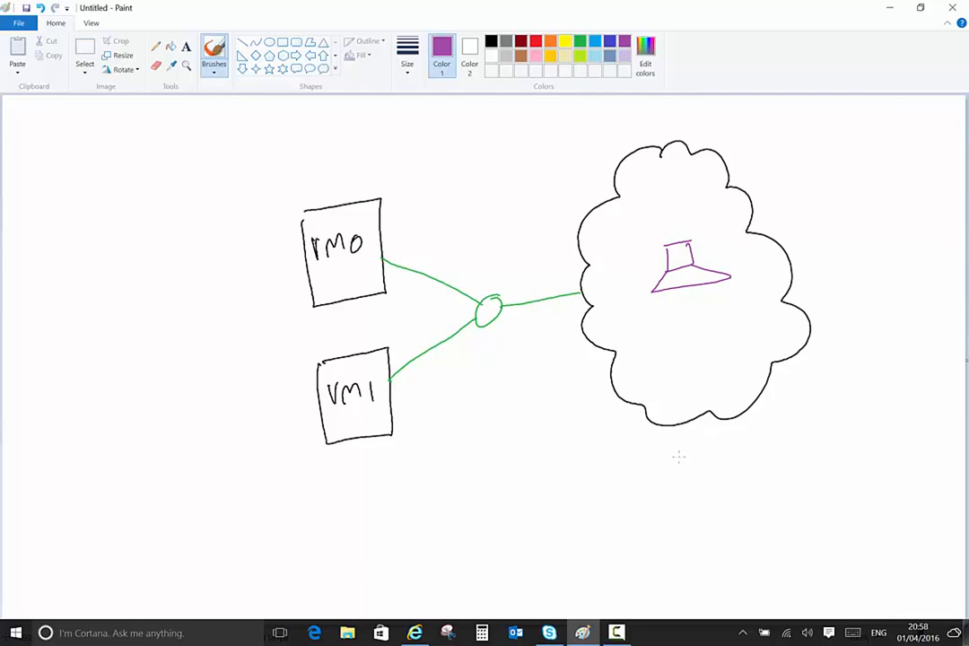
Handwrite "Shopping basket" in purple below the cloud, with "1. quantity" underneath it
{"action": "left_click_drag", "start_coordinate": [683, 444], "coordinate": [679, 459]}
{"action": "mouse_move", "coordinate": [692, 438]}
{"action": "left_mouse_down"}
{"action": "mouse_move", "coordinate": [701, 459]}
{"action": "mouse_move", "coordinate": [714, 460]}
{"action": "left_mouse_up"}
{"action": "mouse_move", "coordinate": [718, 447]}
{"action": "left_mouse_down"}
{"action": "mouse_move", "coordinate": [735, 460]}
{"action": "mouse_move", "coordinate": [745, 449]}
{"action": "mouse_move", "coordinate": [762, 465]}
{"action": "left_mouse_up"}
{"action": "mouse_move", "coordinate": [777, 422]}
{"action": "left_mouse_down"}
{"action": "mouse_move", "coordinate": [777, 442]}
{"action": "mouse_move", "coordinate": [831, 436]}
{"action": "left_mouse_up"}
{"action": "mouse_move", "coordinate": [836, 413]}
{"action": "left_mouse_down"}
{"action": "mouse_move", "coordinate": [838, 437]}
{"action": "mouse_move", "coordinate": [843, 419]}
{"action": "left_mouse_up"}
{"action": "mouse_move", "coordinate": [643, 473]}
{"action": "left_mouse_down"}
{"action": "mouse_move", "coordinate": [645, 497]}
{"action": "mouse_move", "coordinate": [682, 503]}
{"action": "mouse_move", "coordinate": [742, 483]}
{"action": "mouse_move", "coordinate": [751, 507]}
{"action": "left_mouse_up"}
{"action": "left_click", "coordinate": [654, 495]}
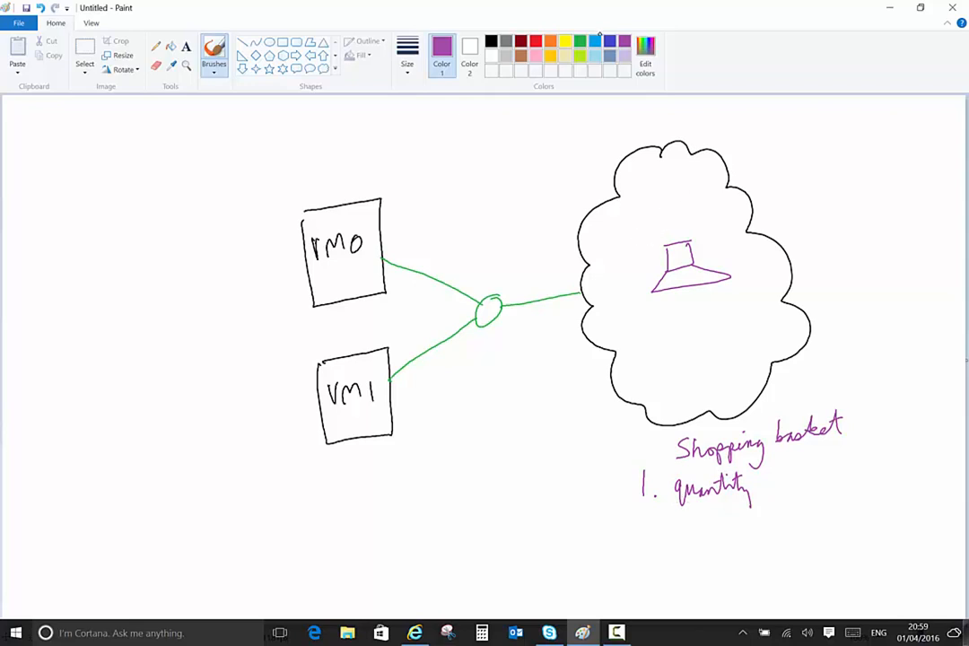
Draw a small blue square beside the laptop, then select it and move it into the VM0 box
{"action": "left_click", "coordinate": [610, 41]}
{"action": "mouse_move", "coordinate": [631, 252]}
{"action": "left_mouse_down"}
{"action": "mouse_move", "coordinate": [632, 268]}
{"action": "mouse_move", "coordinate": [648, 253]}
{"action": "mouse_move", "coordinate": [628, 249]}
{"action": "left_mouse_up"}
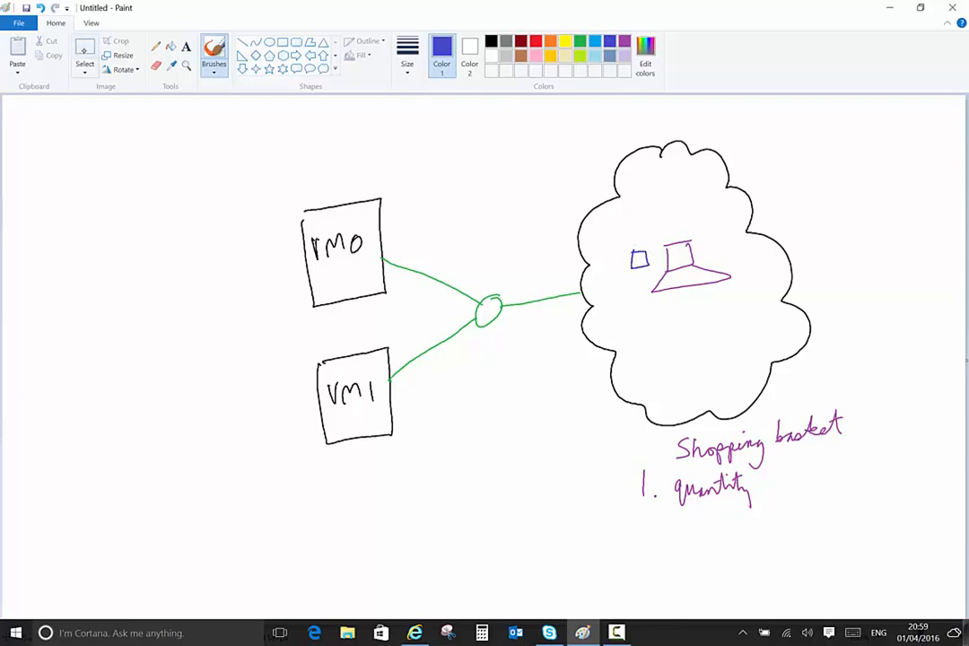
{"action": "left_click", "coordinate": [84, 54]}
{"action": "mouse_move", "coordinate": [623, 244]}
{"action": "left_mouse_down"}
{"action": "mouse_move", "coordinate": [633, 266]}
{"action": "mouse_move", "coordinate": [656, 279]}
{"action": "mouse_move", "coordinate": [626, 275]}
{"action": "mouse_move", "coordinate": [515, 313]}
{"action": "mouse_move", "coordinate": [492, 314]}
{"action": "mouse_move", "coordinate": [394, 264]}
{"action": "mouse_move", "coordinate": [330, 282]}
{"action": "left_mouse_up"}
{"action": "left_click", "coordinate": [307, 320]}
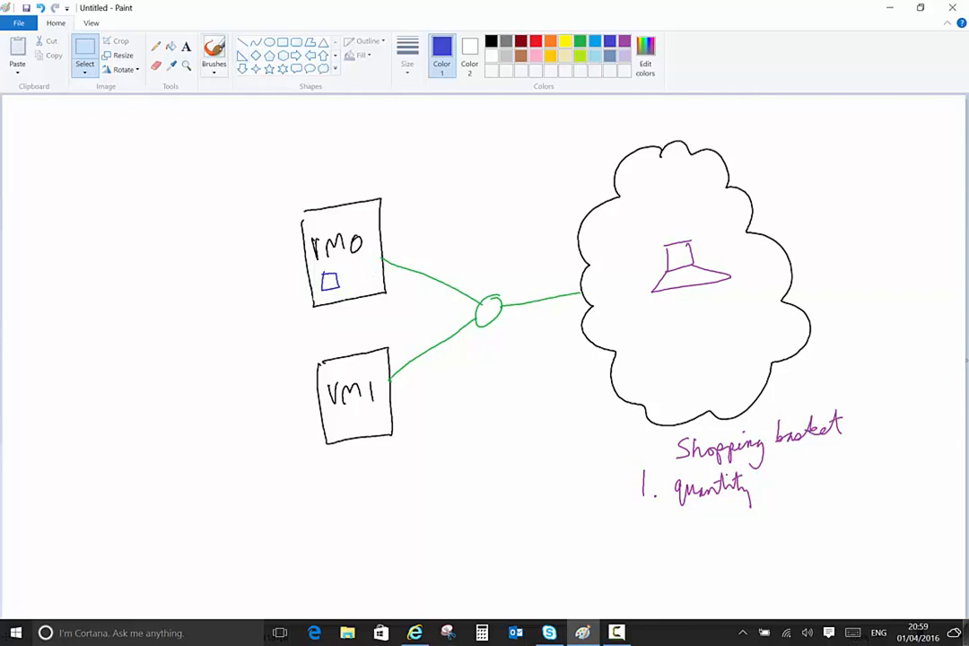
Handwrite "2. part number" in purple with the brush, below "1. quantity" in the shopping basket list
{"action": "left_click", "coordinate": [213, 54]}
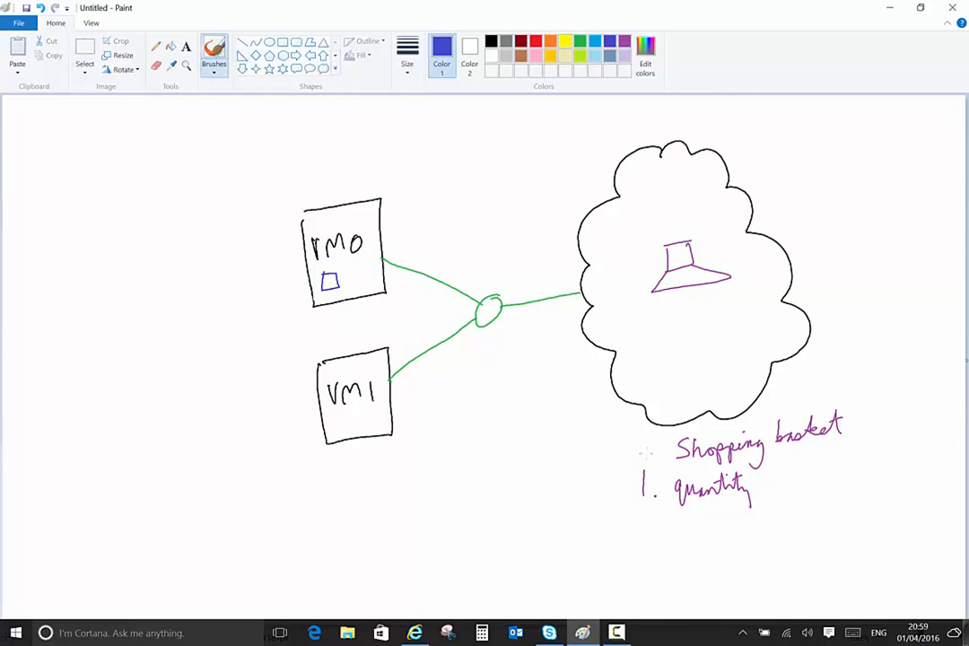
{"action": "left_click", "coordinate": [625, 41]}
{"action": "mouse_move", "coordinate": [639, 523]}
{"action": "left_mouse_down"}
{"action": "mouse_move", "coordinate": [652, 538]}
{"action": "mouse_move", "coordinate": [681, 542]}
{"action": "mouse_move", "coordinate": [688, 531]}
{"action": "left_mouse_up"}
{"action": "mouse_move", "coordinate": [691, 526]}
{"action": "left_mouse_down"}
{"action": "mouse_move", "coordinate": [698, 536]}
{"action": "mouse_move", "coordinate": [709, 526]}
{"action": "left_mouse_up"}
{"action": "mouse_move", "coordinate": [715, 519]}
{"action": "left_mouse_down"}
{"action": "mouse_move", "coordinate": [716, 537]}
{"action": "mouse_move", "coordinate": [724, 524]}
{"action": "mouse_move", "coordinate": [810, 507]}
{"action": "mouse_move", "coordinate": [816, 518]}
{"action": "left_mouse_up"}
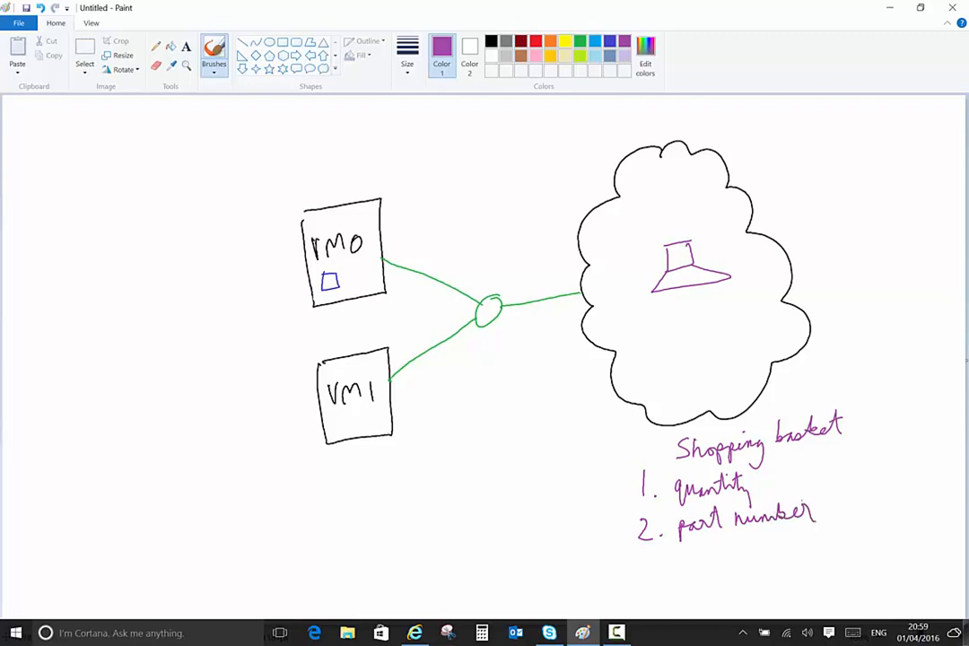
Draw a small blue square below the laptop in the cloud, then select it and move it through the load balancer into the VM1 box
{"action": "left_click", "coordinate": [610, 41]}
{"action": "mouse_move", "coordinate": [639, 314]}
{"action": "left_mouse_down"}
{"action": "mouse_move", "coordinate": [640, 341]}
{"action": "mouse_move", "coordinate": [638, 316]}
{"action": "left_mouse_up"}
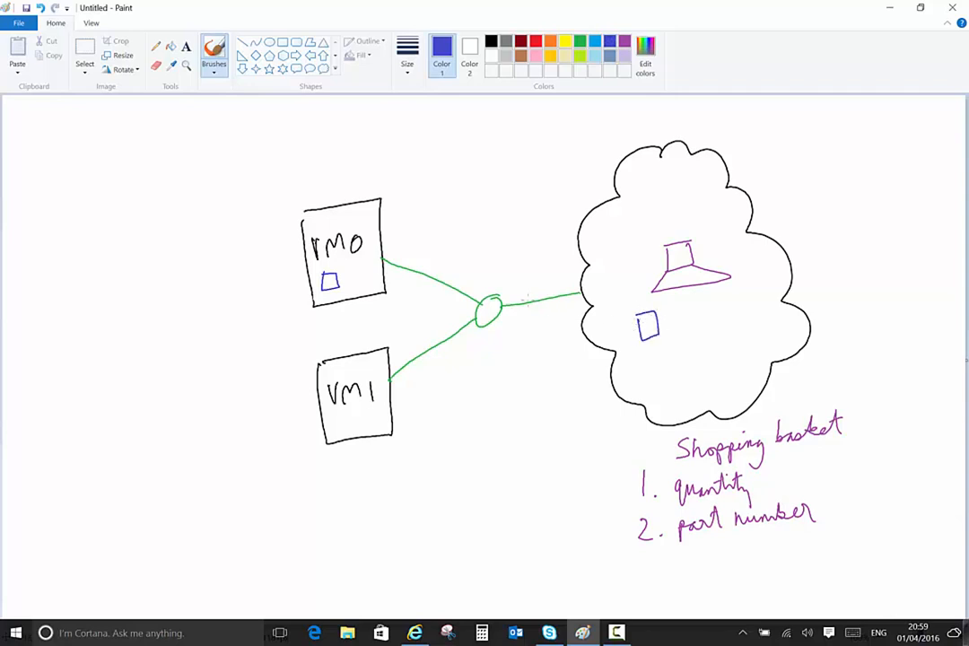
{"action": "left_click", "coordinate": [84, 49]}
{"action": "mouse_move", "coordinate": [623, 304]}
{"action": "left_mouse_down"}
{"action": "mouse_move", "coordinate": [628, 339]}
{"action": "mouse_move", "coordinate": [664, 344]}
{"action": "mouse_move", "coordinate": [623, 300]}
{"action": "mouse_move", "coordinate": [586, 294]}
{"action": "mouse_move", "coordinate": [490, 315]}
{"action": "left_mouse_up"}
{"action": "mouse_move", "coordinate": [468, 335]}
{"action": "left_mouse_down"}
{"action": "mouse_move", "coordinate": [400, 380]}
{"action": "mouse_move", "coordinate": [356, 435]}
{"action": "left_mouse_up"}
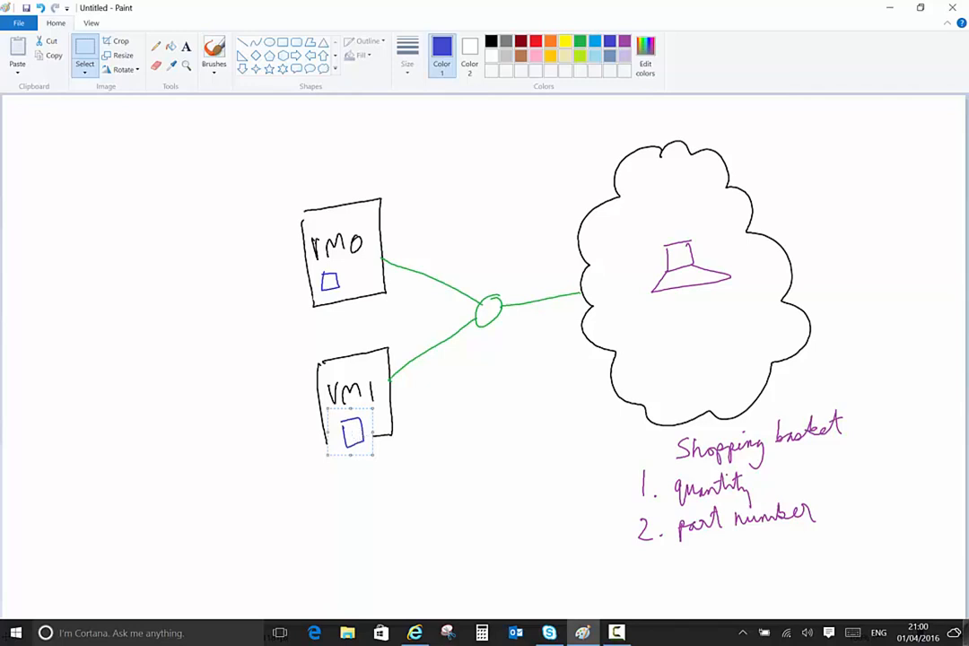
Handwrite "quantity" in purple beside the VM0 box and "part number" beside the VM1 box
{"action": "left_click", "coordinate": [625, 41]}
{"action": "left_click", "coordinate": [395, 207]}
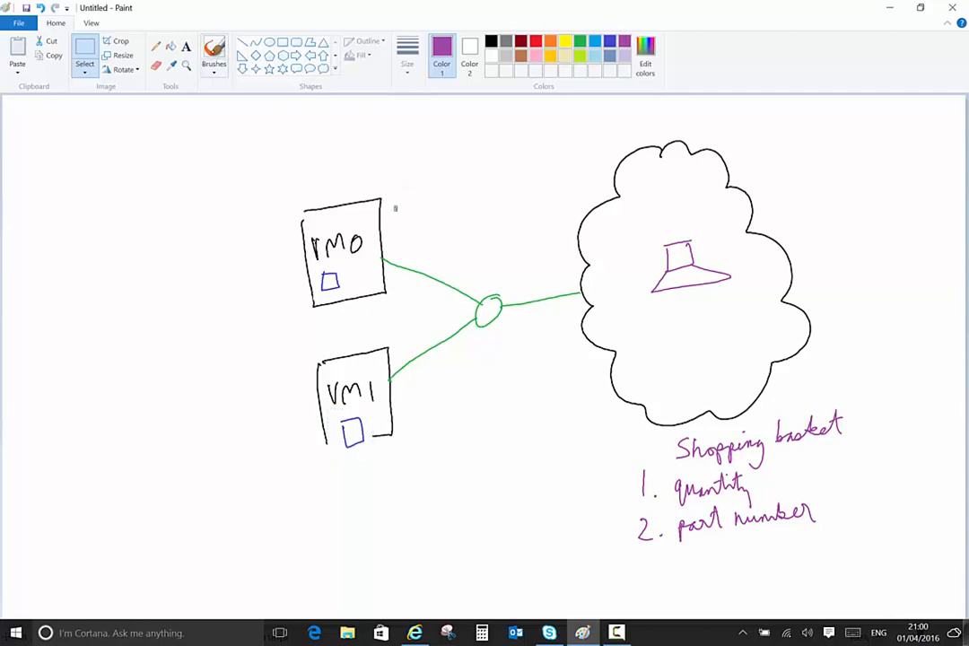
{"action": "left_click", "coordinate": [215, 54]}
{"action": "mouse_move", "coordinate": [401, 208]}
{"action": "left_mouse_down"}
{"action": "mouse_move", "coordinate": [395, 223]}
{"action": "mouse_move", "coordinate": [447, 204]}
{"action": "mouse_move", "coordinate": [465, 218]}
{"action": "left_mouse_up"}
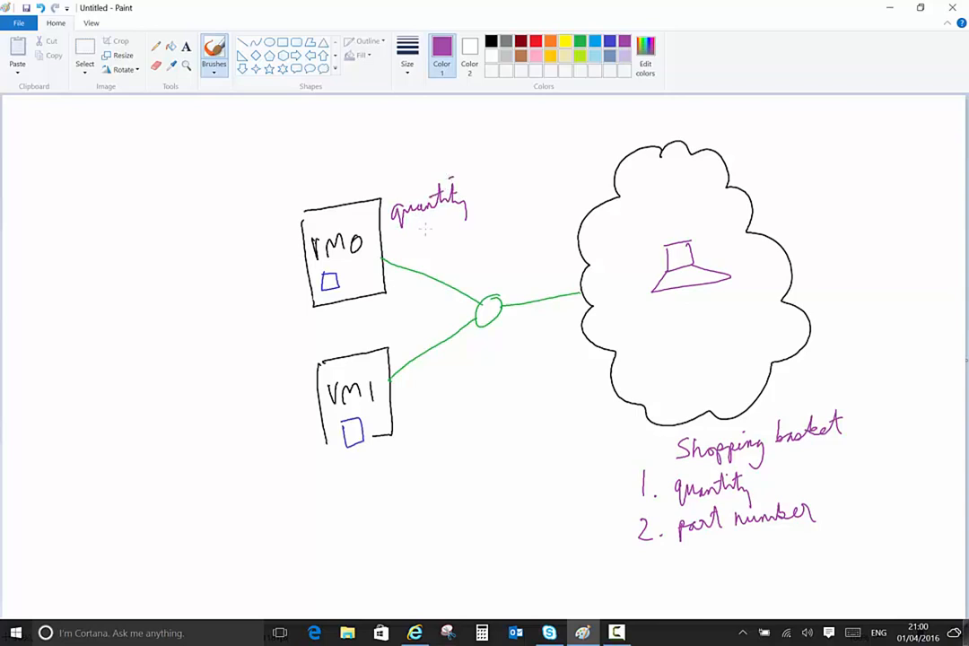
{"action": "mouse_move", "coordinate": [402, 412]}
{"action": "left_mouse_down"}
{"action": "mouse_move", "coordinate": [401, 440]}
{"action": "mouse_move", "coordinate": [449, 400]}
{"action": "mouse_move", "coordinate": [454, 410]}
{"action": "mouse_move", "coordinate": [504, 392]}
{"action": "left_mouse_up"}
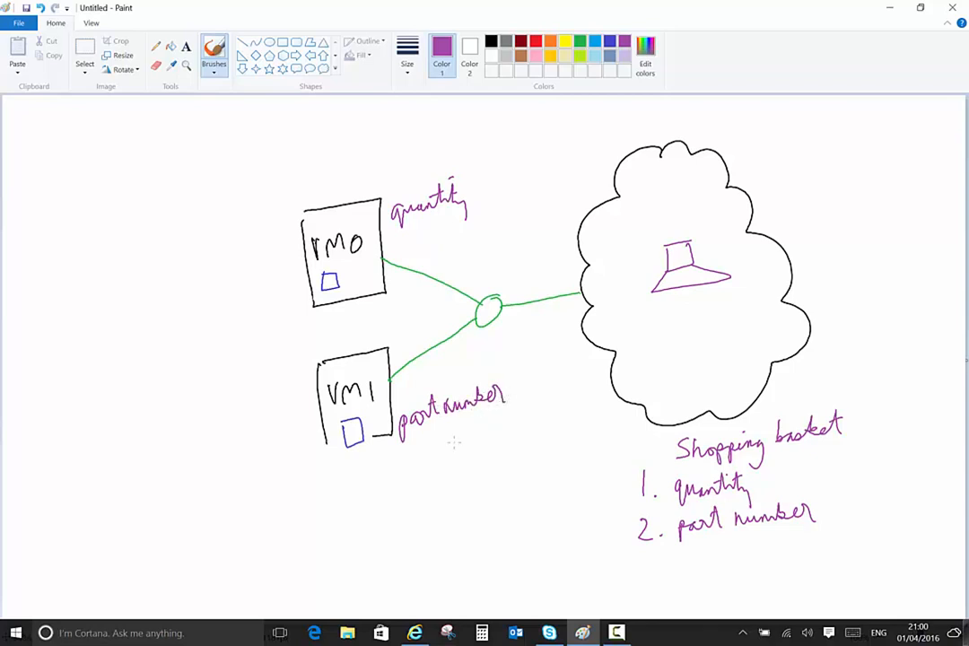
Add "3. address" and a scribbled fourth item to the purple list, and draw a second small blue square in each VM box
{"action": "mouse_move", "coordinate": [644, 553]}
{"action": "left_mouse_down"}
{"action": "mouse_move", "coordinate": [647, 572]}
{"action": "mouse_move", "coordinate": [706, 550]}
{"action": "mouse_move", "coordinate": [758, 554]}
{"action": "left_mouse_up"}
{"action": "mouse_move", "coordinate": [653, 579]}
{"action": "left_mouse_down"}
{"action": "mouse_move", "coordinate": [664, 589]}
{"action": "mouse_move", "coordinate": [775, 579]}
{"action": "left_mouse_up"}
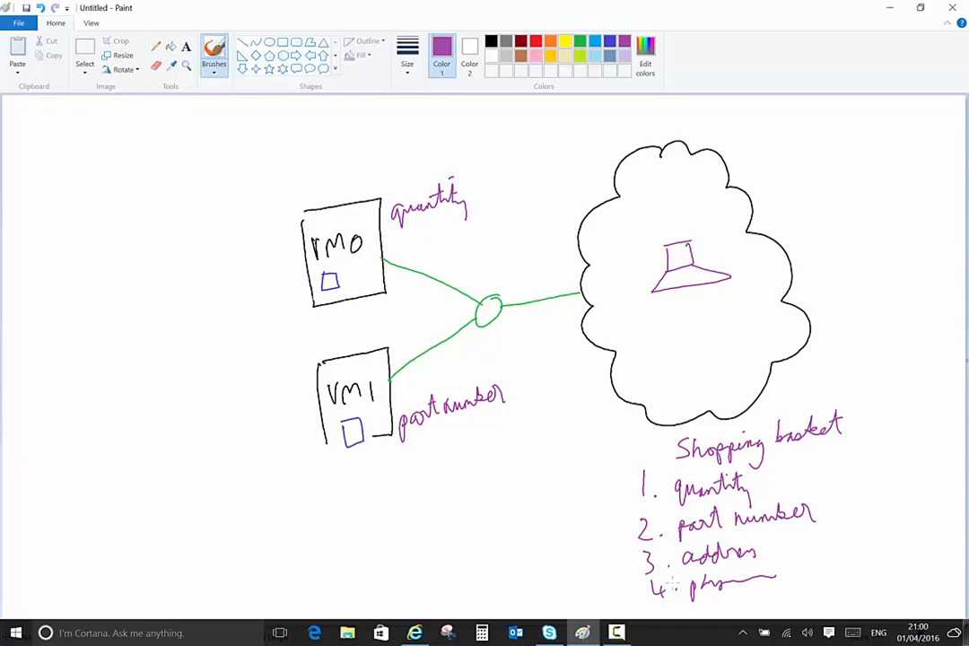
{"action": "left_click", "coordinate": [609, 42]}
{"action": "mouse_move", "coordinate": [352, 269]}
{"action": "left_mouse_down"}
{"action": "mouse_move", "coordinate": [361, 288]}
{"action": "mouse_move", "coordinate": [353, 270]}
{"action": "left_mouse_up"}
{"action": "mouse_move", "coordinate": [367, 415]}
{"action": "left_mouse_down"}
{"action": "mouse_move", "coordinate": [366, 437]}
{"action": "mouse_move", "coordinate": [380, 420]}
{"action": "mouse_move", "coordinate": [369, 413]}
{"action": "left_mouse_up"}
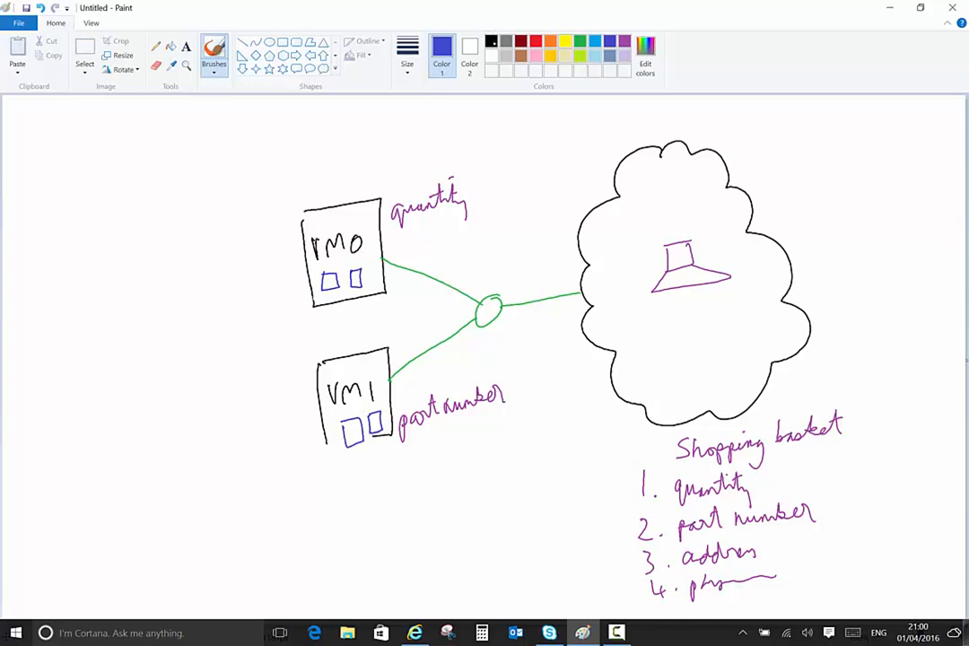
Draw black arrows leading away from VM0 and VM1 to a tall black rectangle on the side opposite the load balancer
{"action": "left_click", "coordinate": [492, 39]}
{"action": "mouse_move", "coordinate": [306, 272]}
{"action": "left_mouse_down"}
{"action": "mouse_move", "coordinate": [249, 307]}
{"action": "mouse_move", "coordinate": [261, 321]}
{"action": "left_mouse_up"}
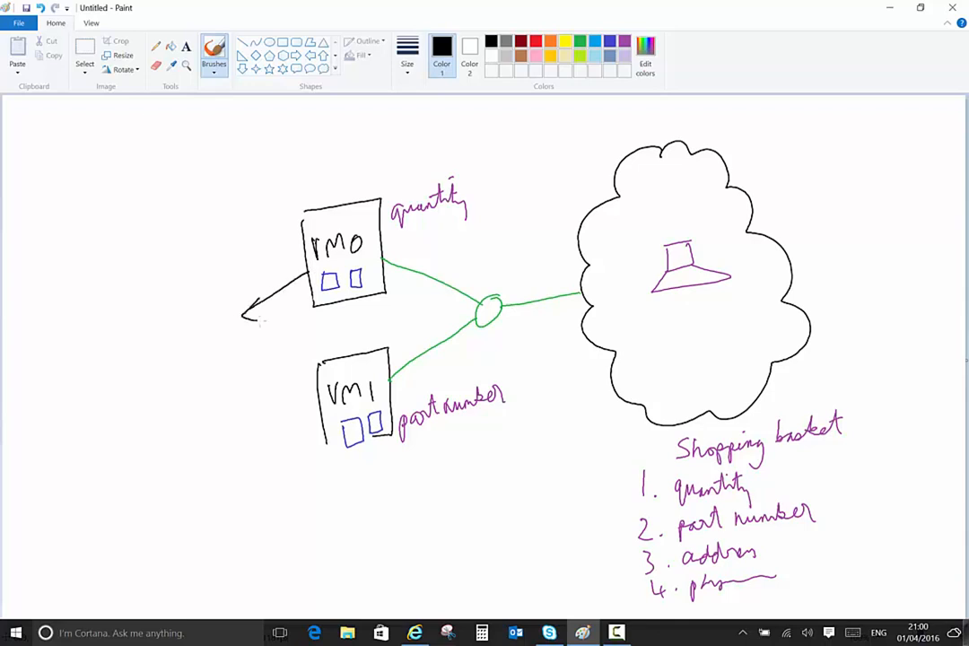
{"action": "mouse_move", "coordinate": [316, 404]}
{"action": "left_mouse_down"}
{"action": "mouse_move", "coordinate": [245, 389]}
{"action": "mouse_move", "coordinate": [255, 401]}
{"action": "left_mouse_up"}
{"action": "mouse_move", "coordinate": [229, 227]}
{"action": "left_mouse_down"}
{"action": "mouse_move", "coordinate": [240, 444]}
{"action": "mouse_move", "coordinate": [190, 458]}
{"action": "mouse_move", "coordinate": [103, 458]}
{"action": "mouse_move", "coordinate": [83, 229]}
{"action": "mouse_move", "coordinate": [229, 227]}
{"action": "left_mouse_up"}
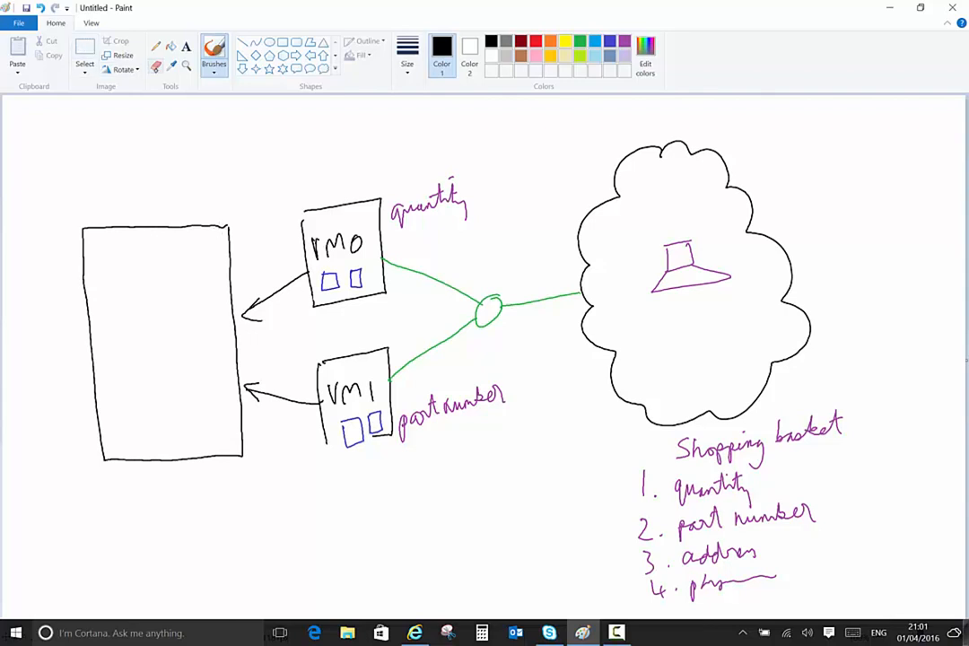
Erase the blue squares from both VM boxes and redraw the lower edge of the VM1 box in black
{"action": "left_click", "coordinate": [156, 65]}
{"action": "mouse_move", "coordinate": [331, 278]}
{"action": "left_mouse_down"}
{"action": "mouse_move", "coordinate": [331, 290]}
{"action": "mouse_move", "coordinate": [359, 279]}
{"action": "left_mouse_up"}
{"action": "mouse_move", "coordinate": [345, 417]}
{"action": "left_mouse_down"}
{"action": "mouse_move", "coordinate": [347, 444]}
{"action": "mouse_move", "coordinate": [350, 424]}
{"action": "mouse_move", "coordinate": [357, 435]}
{"action": "mouse_move", "coordinate": [355, 418]}
{"action": "mouse_move", "coordinate": [359, 426]}
{"action": "mouse_move", "coordinate": [350, 448]}
{"action": "mouse_move", "coordinate": [379, 415]}
{"action": "left_mouse_up"}
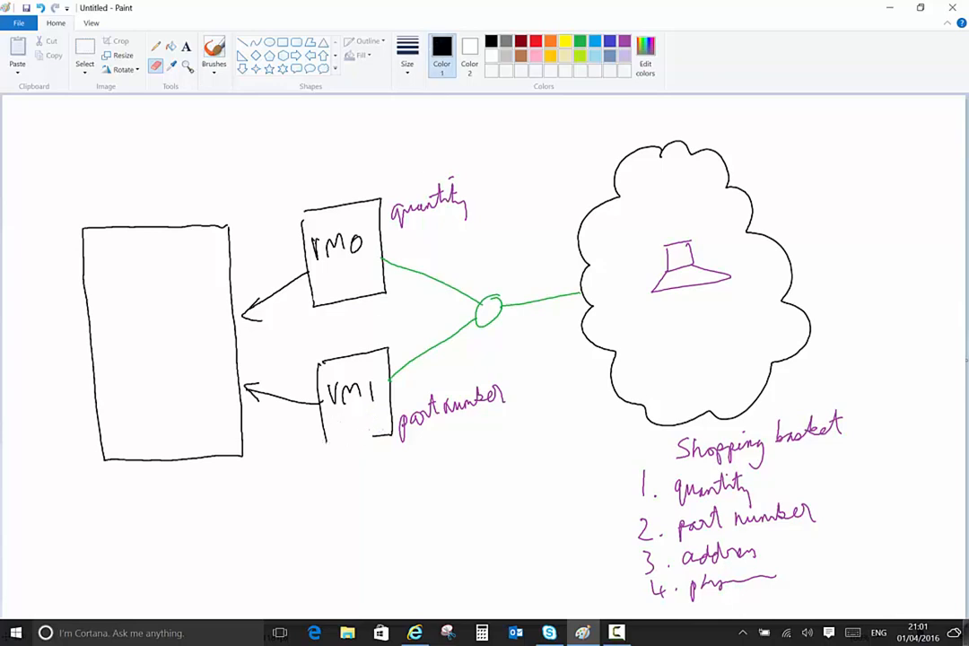
{"action": "left_click", "coordinate": [214, 54]}
{"action": "left_click_drag", "start_coordinate": [329, 440], "coordinate": [377, 438]}
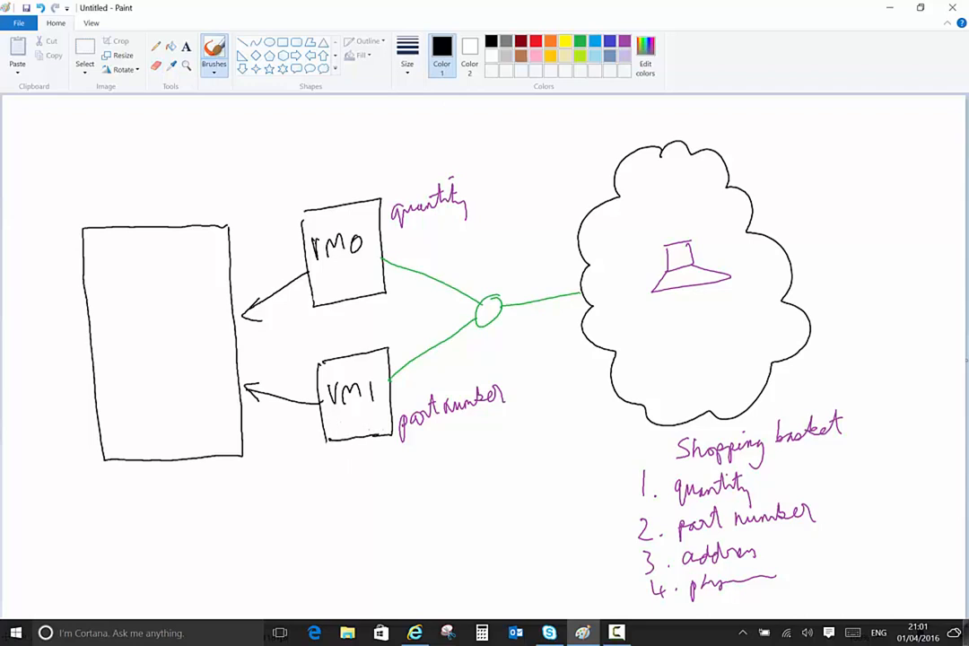
Mark "quantity" with a blue dash, draw a small blue rectangle below the laptop, and move it into the tall black rectangle
{"action": "left_click", "coordinate": [610, 41]}
{"action": "left_click_drag", "start_coordinate": [753, 481], "coordinate": [771, 480]}
{"action": "mouse_move", "coordinate": [629, 314]}
{"action": "left_mouse_down"}
{"action": "mouse_move", "coordinate": [630, 339]}
{"action": "mouse_move", "coordinate": [645, 338]}
{"action": "left_mouse_up"}
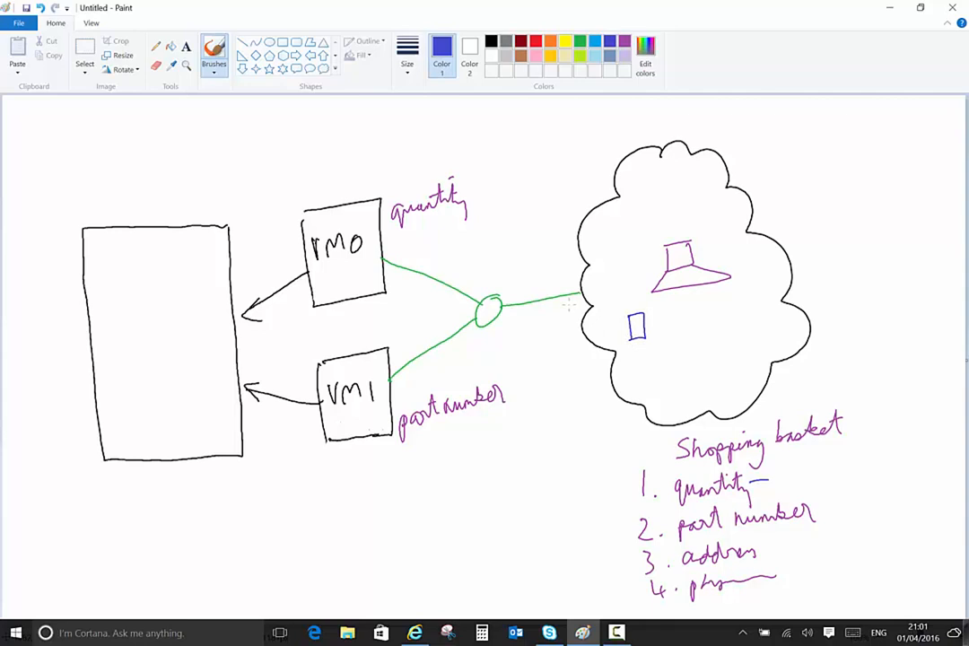
{"action": "left_click", "coordinate": [85, 50]}
{"action": "mouse_move", "coordinate": [621, 312]}
{"action": "left_mouse_down"}
{"action": "mouse_move", "coordinate": [634, 348]}
{"action": "mouse_move", "coordinate": [648, 345]}
{"action": "mouse_move", "coordinate": [618, 310]}
{"action": "mouse_move", "coordinate": [560, 290]}
{"action": "mouse_move", "coordinate": [494, 313]}
{"action": "mouse_move", "coordinate": [407, 271]}
{"action": "mouse_move", "coordinate": [358, 267]}
{"action": "mouse_move", "coordinate": [264, 297]}
{"action": "mouse_move", "coordinate": [171, 309]}
{"action": "mouse_move", "coordinate": [126, 304]}
{"action": "left_mouse_up"}
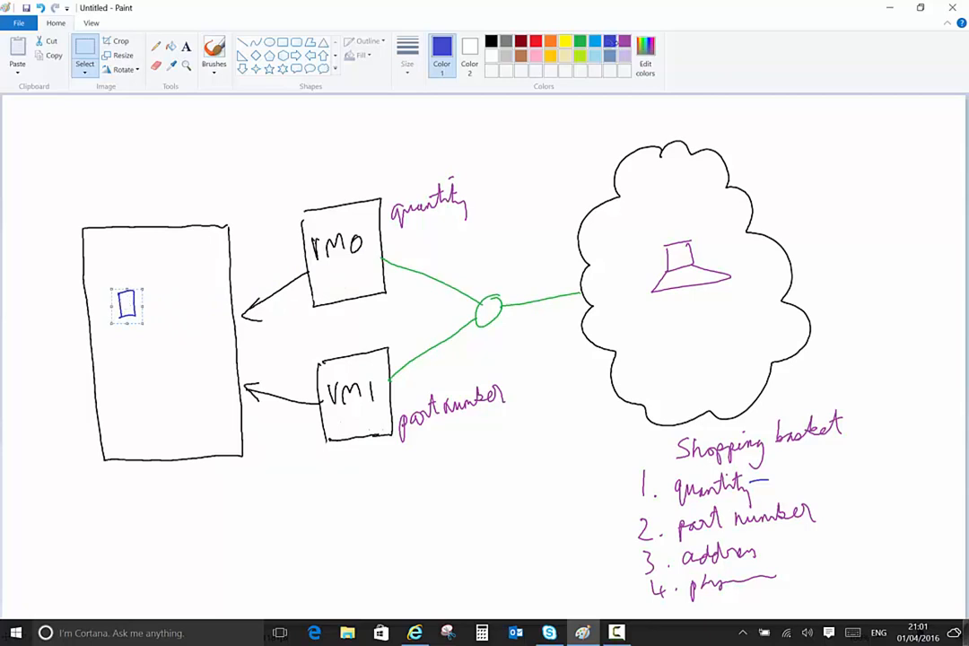
Circle the 2 before "part number" in blue, draw a blue square in the cloud, and move it below the first one in the tall rectangle
{"action": "left_click", "coordinate": [633, 539]}
{"action": "left_click", "coordinate": [220, 52]}
{"action": "left_click_drag", "start_coordinate": [658, 513], "coordinate": [660, 517]}
{"action": "mouse_move", "coordinate": [631, 314]}
{"action": "left_mouse_down"}
{"action": "mouse_move", "coordinate": [631, 336]}
{"action": "mouse_move", "coordinate": [649, 314]}
{"action": "mouse_move", "coordinate": [632, 335]}
{"action": "left_mouse_up"}
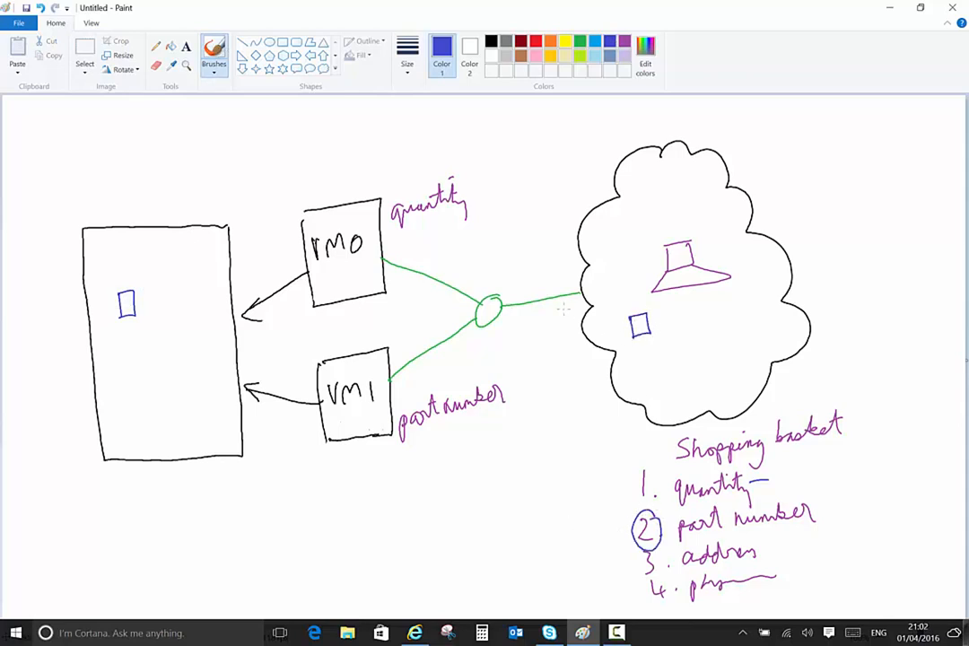
{"action": "left_click", "coordinate": [84, 52]}
{"action": "mouse_move", "coordinate": [626, 314]}
{"action": "left_mouse_down"}
{"action": "mouse_move", "coordinate": [642, 337]}
{"action": "mouse_move", "coordinate": [584, 297]}
{"action": "mouse_move", "coordinate": [495, 306]}
{"action": "mouse_move", "coordinate": [341, 417]}
{"action": "mouse_move", "coordinate": [189, 377]}
{"action": "mouse_move", "coordinate": [131, 341]}
{"action": "left_mouse_up"}
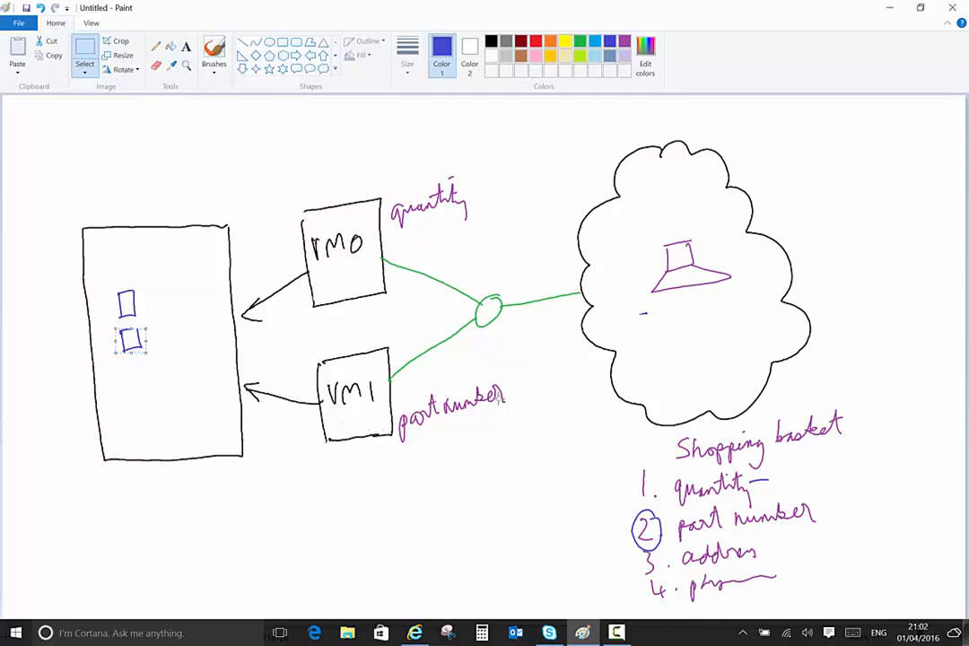
Circle the 3 before "address" in blue, draw a blue square in the cloud, and move it to third place in the tall rectangle
{"action": "left_click", "coordinate": [646, 545]}
{"action": "left_click", "coordinate": [213, 55]}
{"action": "left_click_drag", "start_coordinate": [659, 539], "coordinate": [654, 540]}
{"action": "mouse_move", "coordinate": [629, 313]}
{"action": "left_mouse_down"}
{"action": "mouse_move", "coordinate": [629, 341]}
{"action": "mouse_move", "coordinate": [647, 340]}
{"action": "mouse_move", "coordinate": [628, 340]}
{"action": "left_mouse_up"}
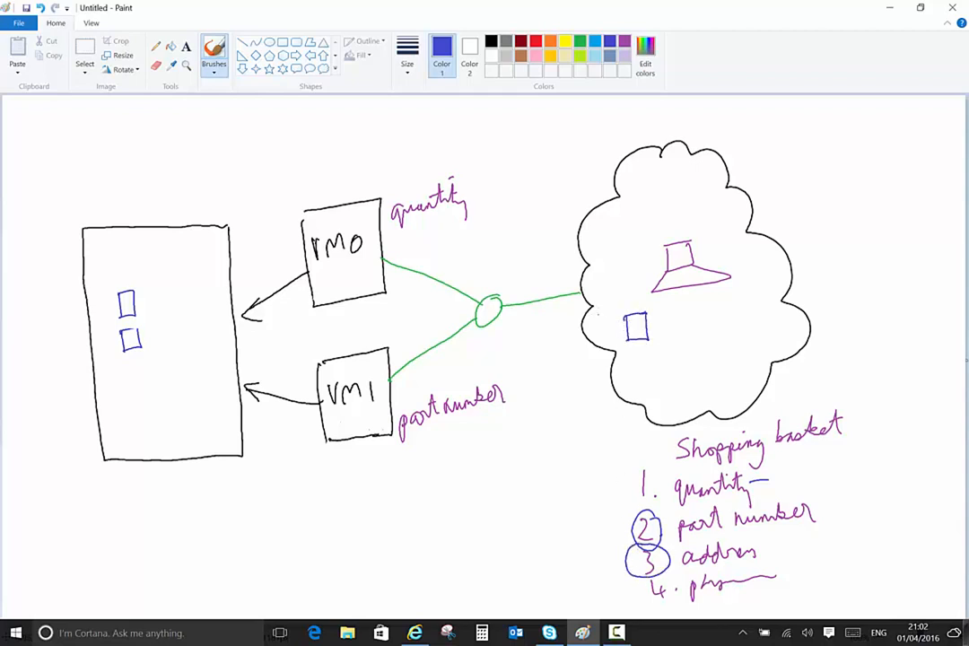
{"action": "left_click", "coordinate": [84, 49]}
{"action": "left_click_drag", "start_coordinate": [619, 334], "coordinate": [135, 382]}
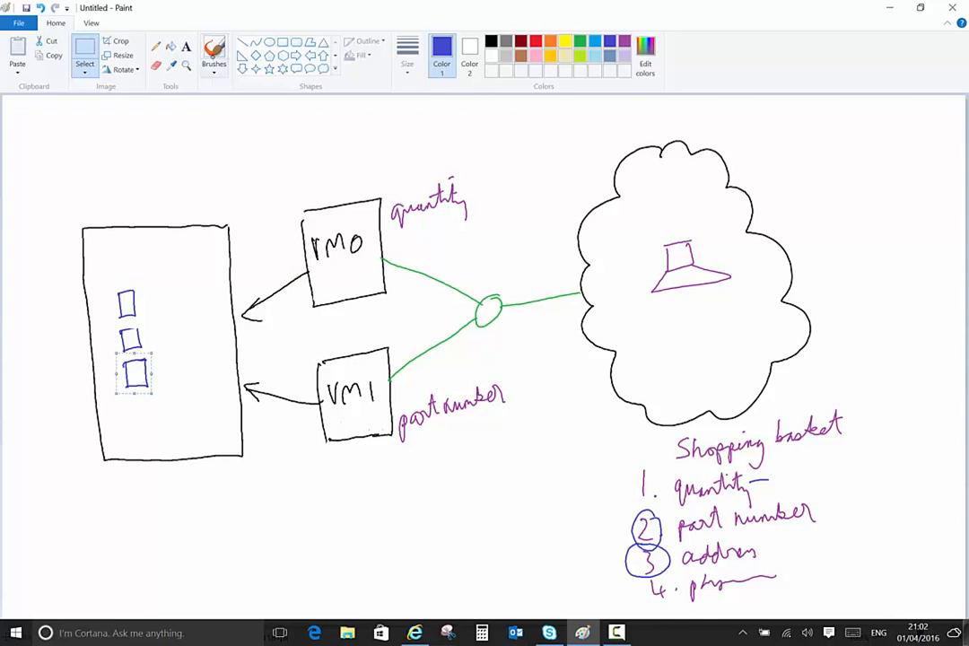
Circle the 4 in the list in blue, draw a blue square in the cloud, and move it to fourth place in the tall rectangle
{"action": "left_click", "coordinate": [214, 54]}
{"action": "mouse_move", "coordinate": [646, 579]}
{"action": "left_mouse_down"}
{"action": "mouse_move", "coordinate": [668, 575]}
{"action": "mouse_move", "coordinate": [643, 599]}
{"action": "mouse_move", "coordinate": [652, 572]}
{"action": "left_mouse_up"}
{"action": "mouse_move", "coordinate": [630, 321]}
{"action": "left_mouse_down"}
{"action": "mouse_move", "coordinate": [629, 339]}
{"action": "mouse_move", "coordinate": [642, 339]}
{"action": "left_mouse_up"}
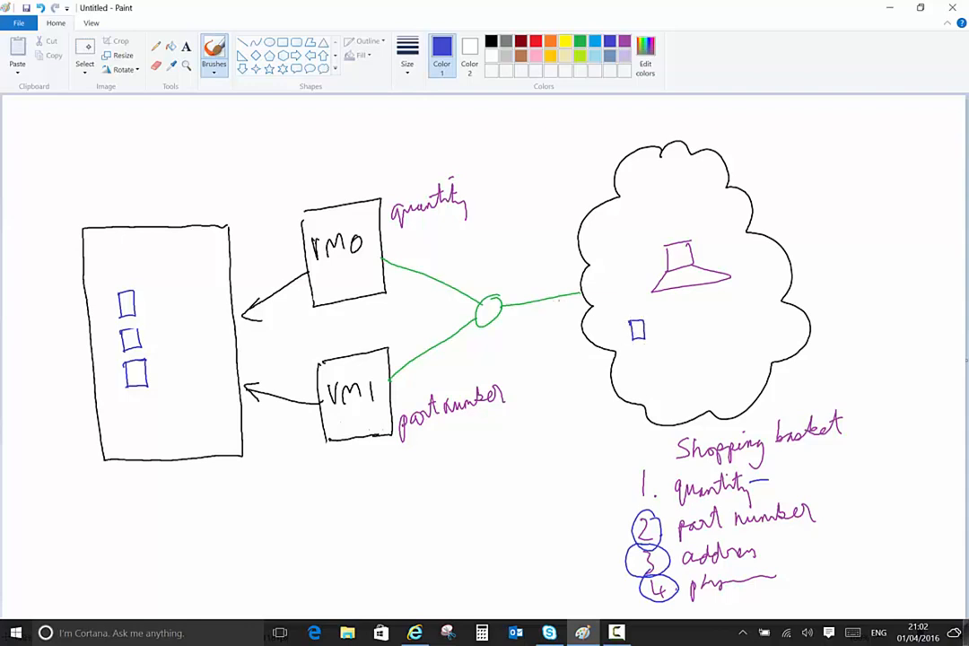
{"action": "left_click", "coordinate": [85, 54]}
{"action": "mouse_move", "coordinate": [622, 315]}
{"action": "left_mouse_down"}
{"action": "mouse_move", "coordinate": [634, 341]}
{"action": "mouse_move", "coordinate": [604, 317]}
{"action": "mouse_move", "coordinate": [549, 309]}
{"action": "mouse_move", "coordinate": [476, 324]}
{"action": "mouse_move", "coordinate": [362, 412]}
{"action": "mouse_move", "coordinate": [175, 409]}
{"action": "mouse_move", "coordinate": [144, 413]}
{"action": "mouse_move", "coordinate": [146, 424]}
{"action": "left_mouse_up"}
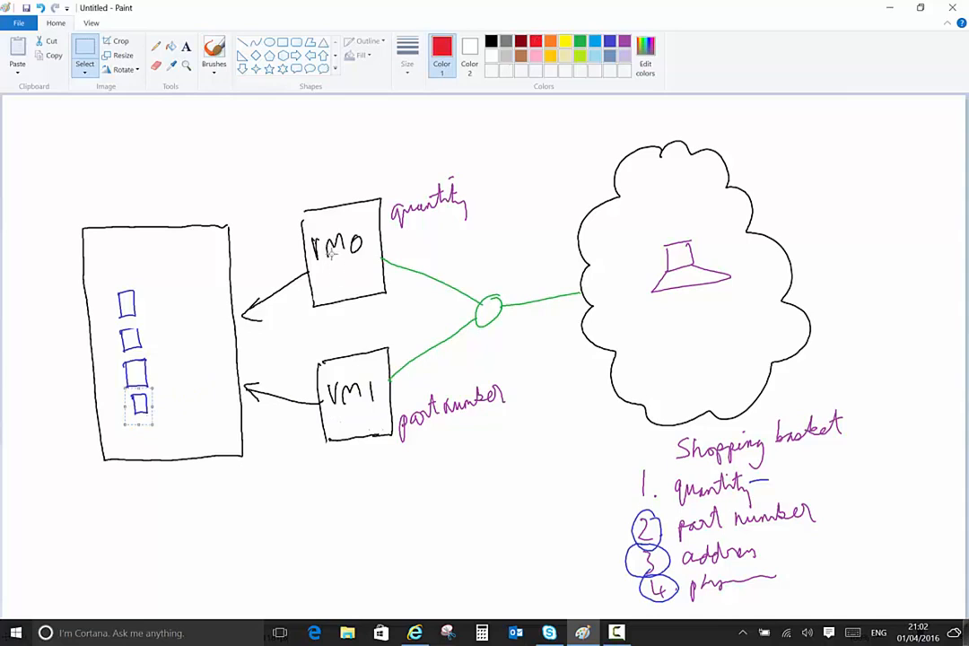
Underline VM0 in red and draw a red arrow from it to a red brace spanning the four blue squares
{"action": "left_click", "coordinate": [214, 54]}
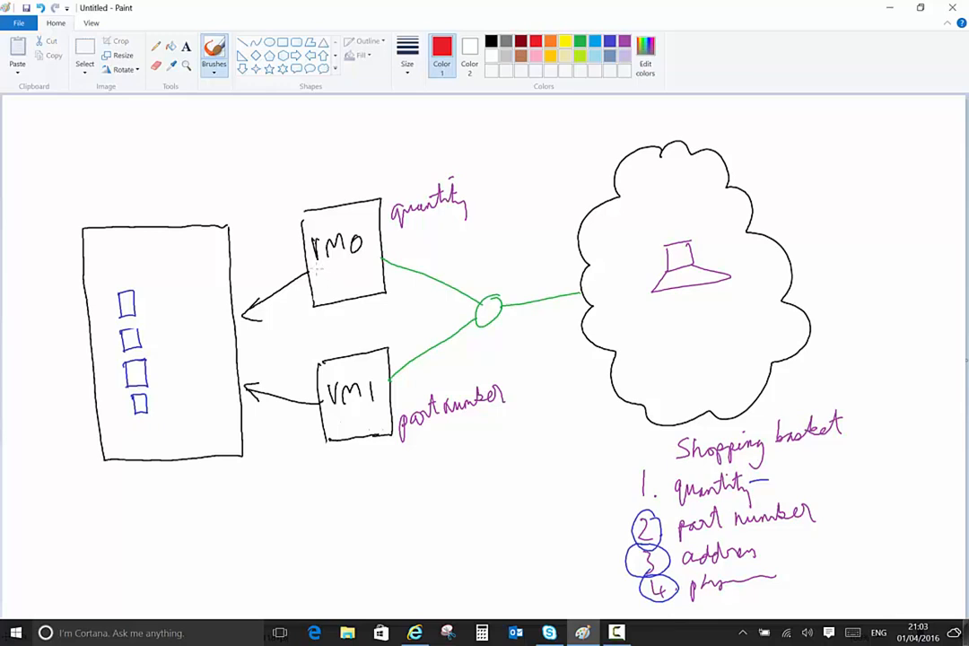
{"action": "mouse_move", "coordinate": [323, 264]}
{"action": "left_mouse_down"}
{"action": "mouse_move", "coordinate": [361, 256]}
{"action": "mouse_move", "coordinate": [192, 317]}
{"action": "left_mouse_up"}
{"action": "mouse_move", "coordinate": [133, 280]}
{"action": "left_mouse_down"}
{"action": "mouse_move", "coordinate": [159, 348]}
{"action": "mouse_move", "coordinate": [151, 429]}
{"action": "left_mouse_up"}
{"action": "left_click_drag", "start_coordinate": [163, 350], "coordinate": [185, 310]}
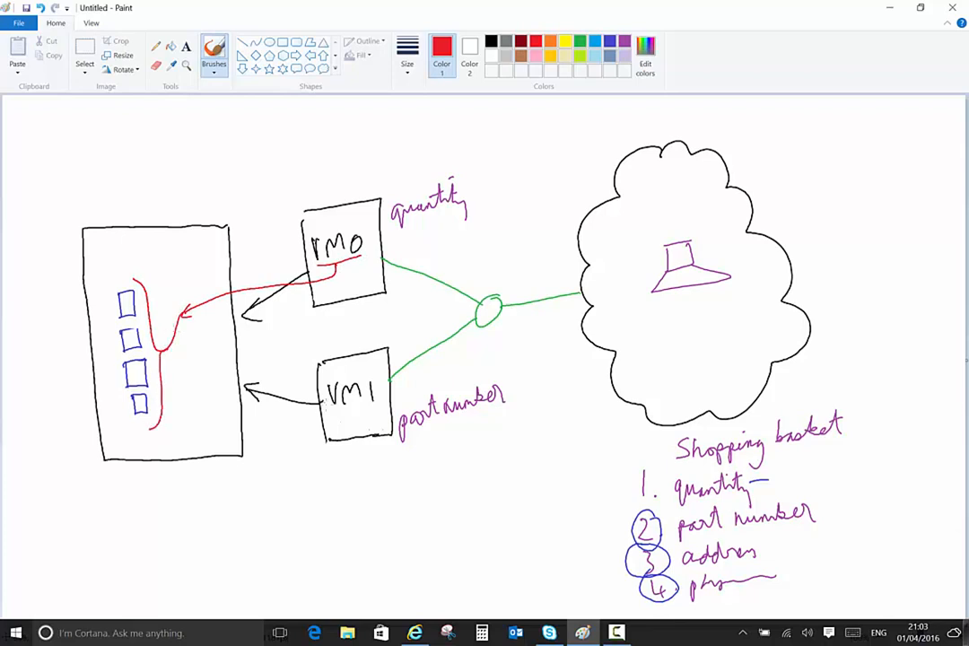
Underline VM1 in green and draw a green arrow from it to a green brace spanning the four blue squares
{"action": "left_click_drag", "start_coordinate": [331, 411], "coordinate": [362, 405]}
{"action": "left_click", "coordinate": [581, 41]}
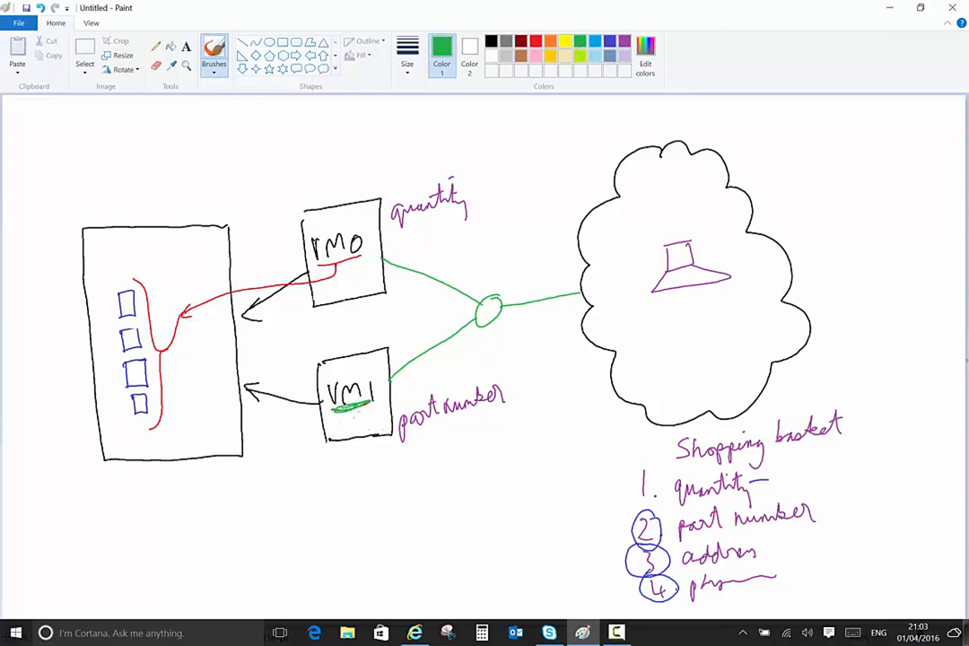
{"action": "mouse_move", "coordinate": [330, 409]}
{"action": "left_mouse_down"}
{"action": "mouse_move", "coordinate": [285, 429]}
{"action": "mouse_move", "coordinate": [191, 350]}
{"action": "left_mouse_up"}
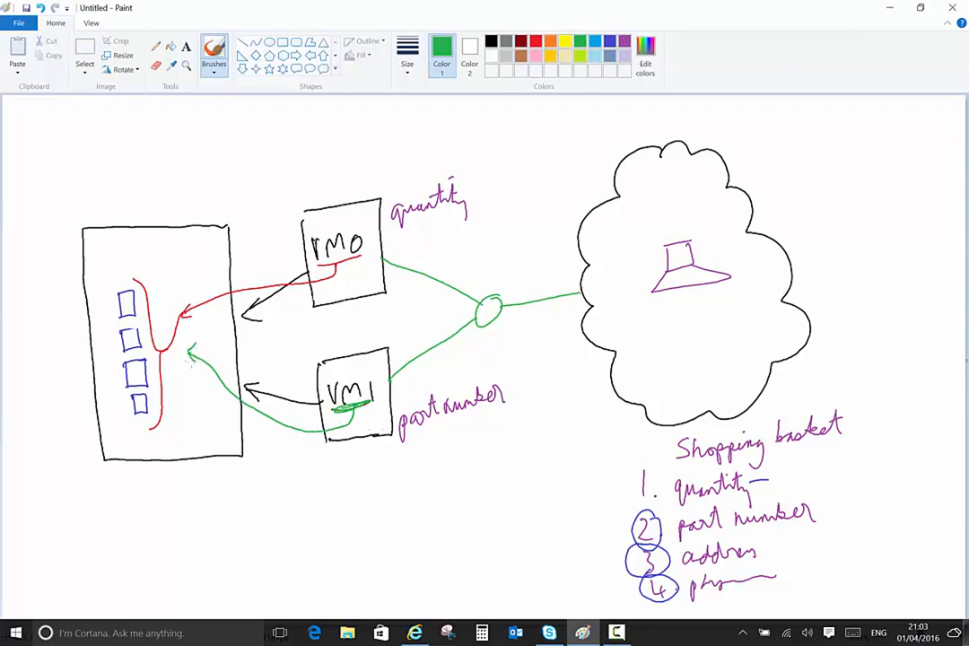
{"action": "mouse_move", "coordinate": [154, 279]}
{"action": "left_mouse_down"}
{"action": "mouse_move", "coordinate": [172, 325]}
{"action": "mouse_move", "coordinate": [166, 433]}
{"action": "left_mouse_up"}
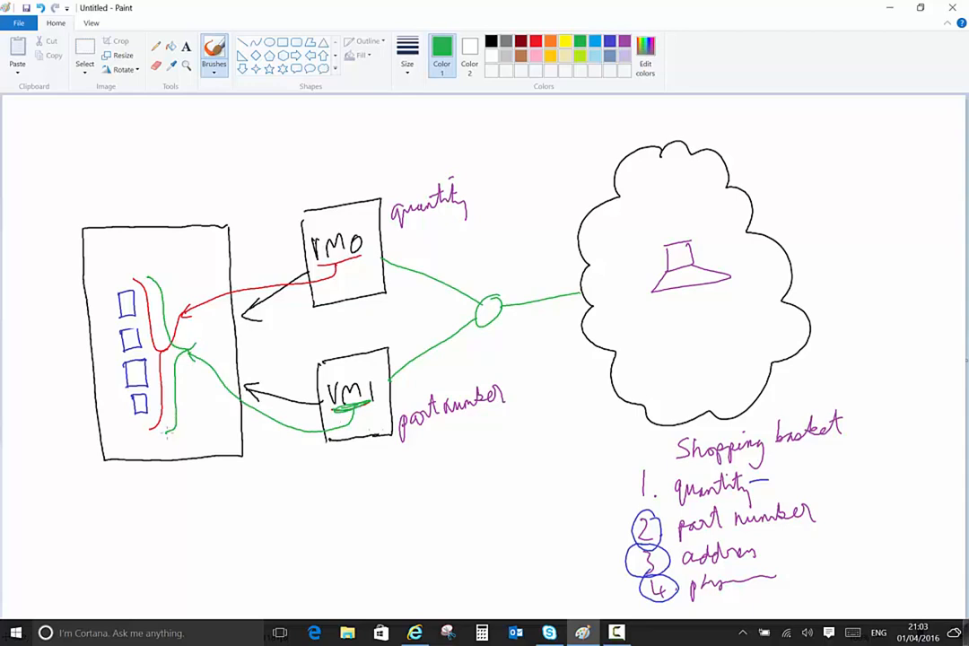
Draw an orange dashed outline all the way around the tall black rectangle
{"action": "left_click", "coordinate": [550, 41]}
{"action": "left_click_drag", "start_coordinate": [65, 215], "coordinate": [169, 208]}
{"action": "mouse_move", "coordinate": [178, 207]}
{"action": "left_mouse_down"}
{"action": "mouse_move", "coordinate": [238, 208]}
{"action": "mouse_move", "coordinate": [240, 225]}
{"action": "left_mouse_up"}
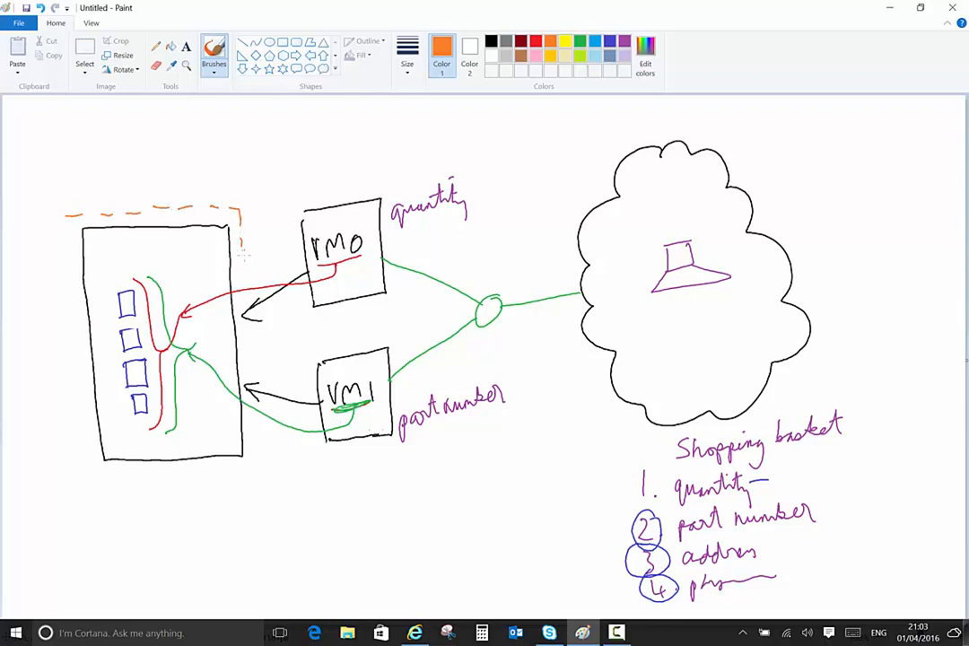
{"action": "left_click_drag", "start_coordinate": [251, 310], "coordinate": [254, 420]}
{"action": "left_click_drag", "start_coordinate": [256, 435], "coordinate": [237, 473]}
{"action": "left_click_drag", "start_coordinate": [212, 477], "coordinate": [159, 478]}
{"action": "left_click_drag", "start_coordinate": [144, 477], "coordinate": [112, 472]}
{"action": "mouse_move", "coordinate": [99, 472]}
{"action": "left_mouse_down"}
{"action": "mouse_move", "coordinate": [83, 447]}
{"action": "mouse_move", "coordinate": [85, 422]}
{"action": "left_mouse_up"}
{"action": "left_click_drag", "start_coordinate": [79, 389], "coordinate": [79, 377]}
{"action": "left_click_drag", "start_coordinate": [76, 357], "coordinate": [63, 275]}
{"action": "left_click_drag", "start_coordinate": [63, 245], "coordinate": [62, 233]}
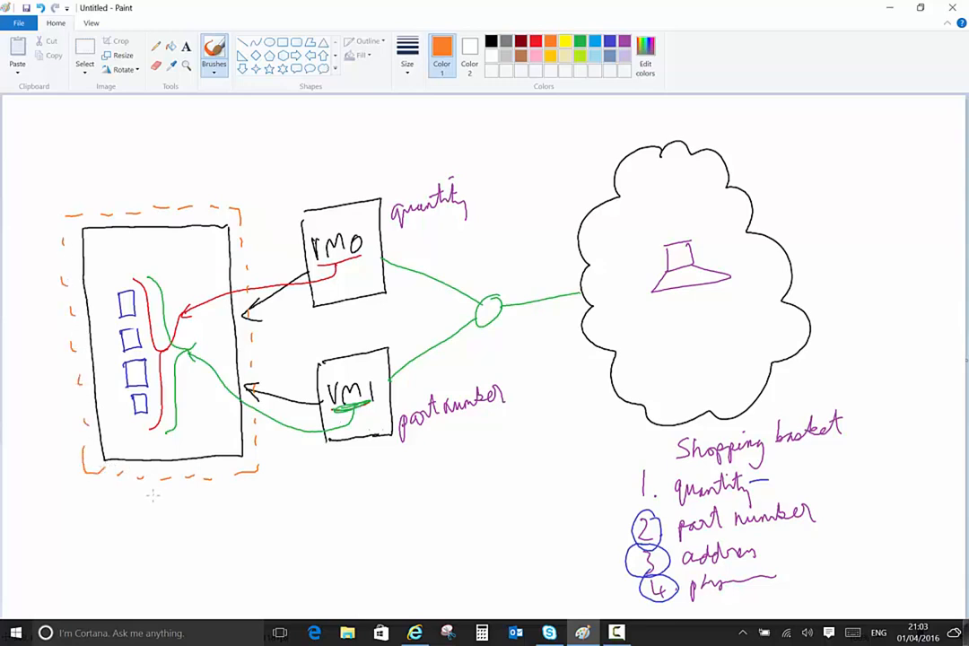
Draw two orange cylinders below the dashed outline and handwrite "TABLES" beside the second one
{"action": "left_click_drag", "start_coordinate": [127, 499], "coordinate": [120, 550]}
{"action": "left_click_drag", "start_coordinate": [160, 510], "coordinate": [160, 547]}
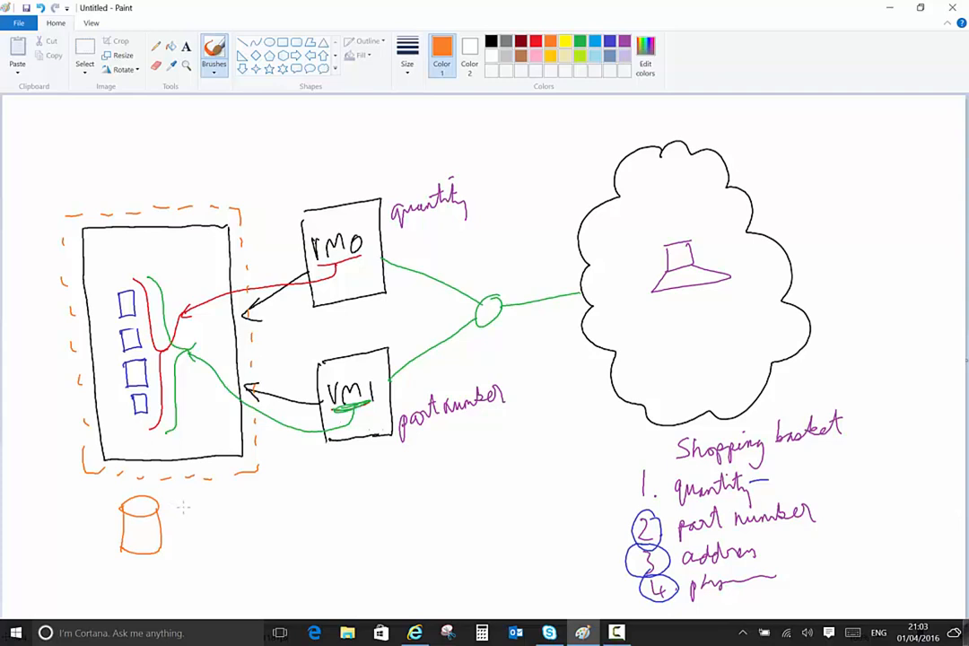
{"action": "mouse_move", "coordinate": [185, 503]}
{"action": "left_mouse_down"}
{"action": "mouse_move", "coordinate": [187, 549]}
{"action": "mouse_move", "coordinate": [211, 498]}
{"action": "mouse_move", "coordinate": [224, 545]}
{"action": "left_mouse_up"}
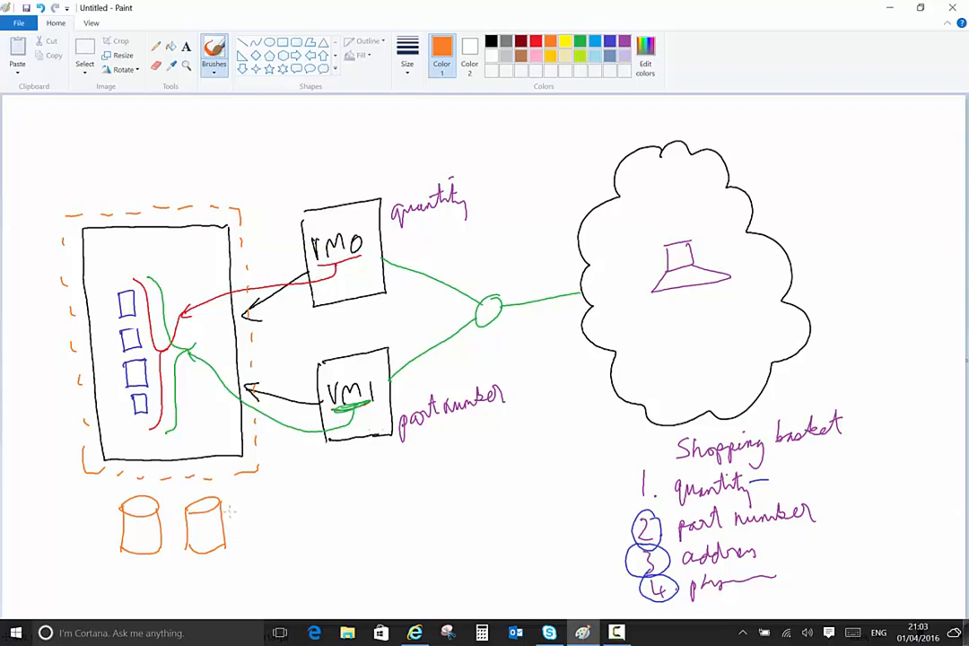
{"action": "mouse_move", "coordinate": [233, 508]}
{"action": "left_mouse_down"}
{"action": "mouse_move", "coordinate": [235, 527]}
{"action": "mouse_move", "coordinate": [279, 518]}
{"action": "left_mouse_up"}
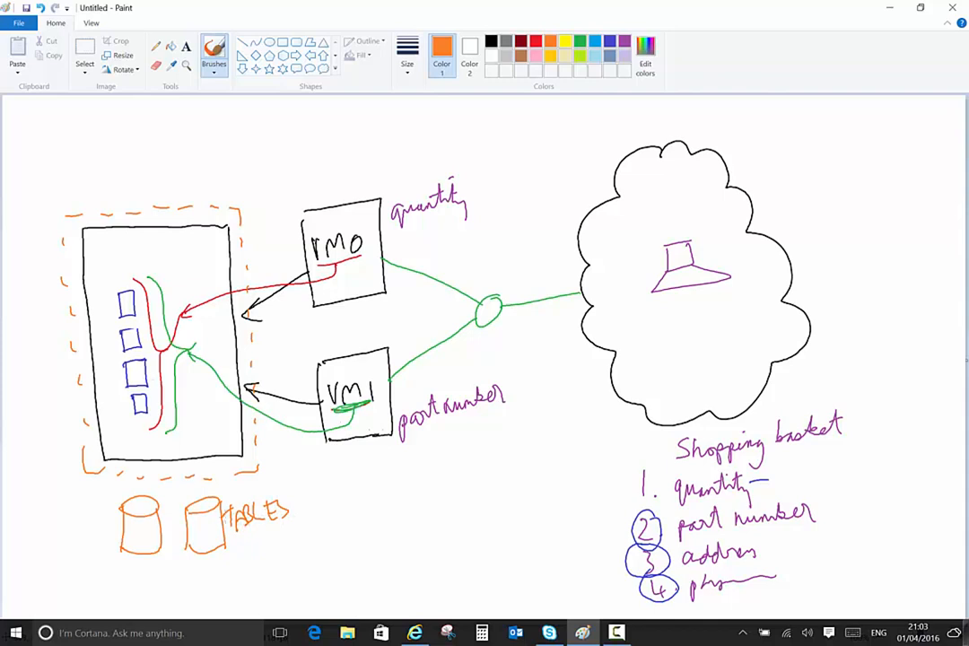
Draw an orange rectangle to the right of "TABLES" and handwrite "REDIS CACHE" beside it
{"action": "mouse_move", "coordinate": [315, 497]}
{"action": "left_mouse_down"}
{"action": "mouse_move", "coordinate": [315, 543]}
{"action": "mouse_move", "coordinate": [376, 499]}
{"action": "mouse_move", "coordinate": [375, 537]}
{"action": "left_mouse_up"}
{"action": "mouse_move", "coordinate": [315, 541]}
{"action": "left_mouse_down"}
{"action": "mouse_move", "coordinate": [375, 537]}
{"action": "mouse_move", "coordinate": [408, 511]}
{"action": "left_mouse_up"}
{"action": "left_click_drag", "start_coordinate": [414, 503], "coordinate": [416, 519]}
{"action": "left_click_drag", "start_coordinate": [425, 503], "coordinate": [424, 518]}
{"action": "mouse_move", "coordinate": [436, 503]}
{"action": "left_mouse_down"}
{"action": "mouse_move", "coordinate": [429, 518]}
{"action": "mouse_move", "coordinate": [453, 517]}
{"action": "left_mouse_up"}
{"action": "mouse_move", "coordinate": [457, 518]}
{"action": "left_mouse_down"}
{"action": "mouse_move", "coordinate": [462, 504]}
{"action": "mouse_move", "coordinate": [468, 517]}
{"action": "left_mouse_up"}
{"action": "mouse_move", "coordinate": [477, 505]}
{"action": "left_mouse_down"}
{"action": "mouse_move", "coordinate": [477, 518]}
{"action": "mouse_move", "coordinate": [483, 511]}
{"action": "left_mouse_up"}
{"action": "left_click_drag", "start_coordinate": [483, 504], "coordinate": [487, 518]}
{"action": "left_click_drag", "start_coordinate": [487, 510], "coordinate": [491, 511]}
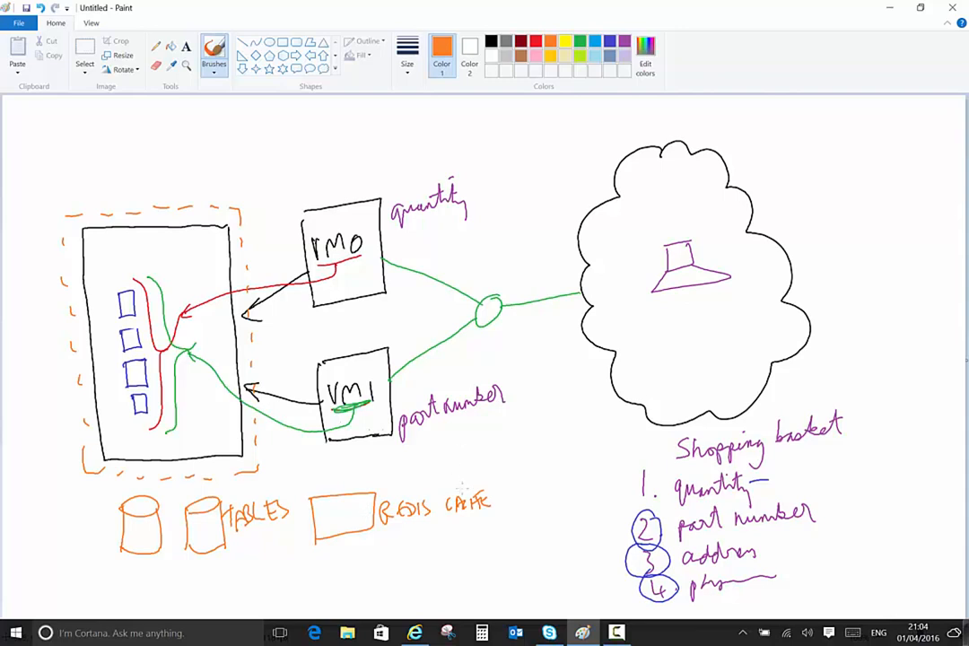
Draw an orange cylinder after "REDIS CACHE" and handwrite "BLOB" beneath it
{"action": "left_click_drag", "start_coordinate": [510, 478], "coordinate": [508, 481]}
{"action": "left_click_drag", "start_coordinate": [508, 481], "coordinate": [510, 528]}
{"action": "mouse_move", "coordinate": [549, 480]}
{"action": "left_mouse_down"}
{"action": "mouse_move", "coordinate": [550, 521]}
{"action": "mouse_move", "coordinate": [523, 555]}
{"action": "mouse_move", "coordinate": [557, 538]}
{"action": "mouse_move", "coordinate": [540, 551]}
{"action": "left_mouse_up"}
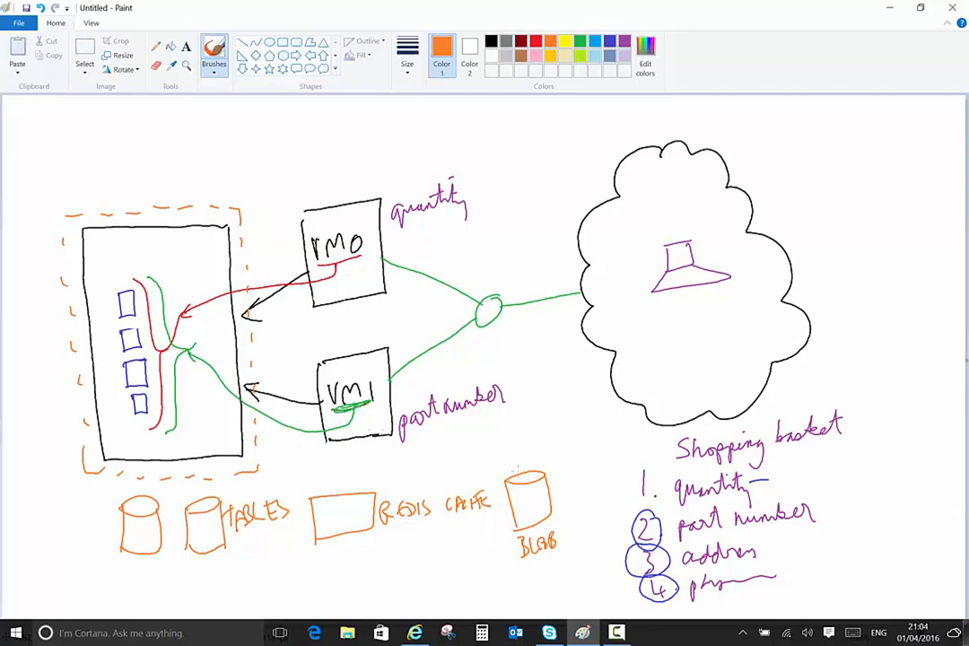
Draw a small black box inside each of VM0 and VM1, with a black arrow from each to the tall rectangle
{"action": "left_click", "coordinate": [491, 42]}
{"action": "mouse_move", "coordinate": [312, 286]}
{"action": "left_mouse_down"}
{"action": "mouse_move", "coordinate": [347, 284]}
{"action": "mouse_move", "coordinate": [312, 285]}
{"action": "mouse_move", "coordinate": [246, 321]}
{"action": "mouse_move", "coordinate": [267, 331]}
{"action": "left_mouse_up"}
{"action": "mouse_move", "coordinate": [318, 359]}
{"action": "left_mouse_down"}
{"action": "mouse_move", "coordinate": [339, 357]}
{"action": "mouse_move", "coordinate": [351, 376]}
{"action": "mouse_move", "coordinate": [253, 363]}
{"action": "mouse_move", "coordinate": [267, 358]}
{"action": "left_mouse_up"}
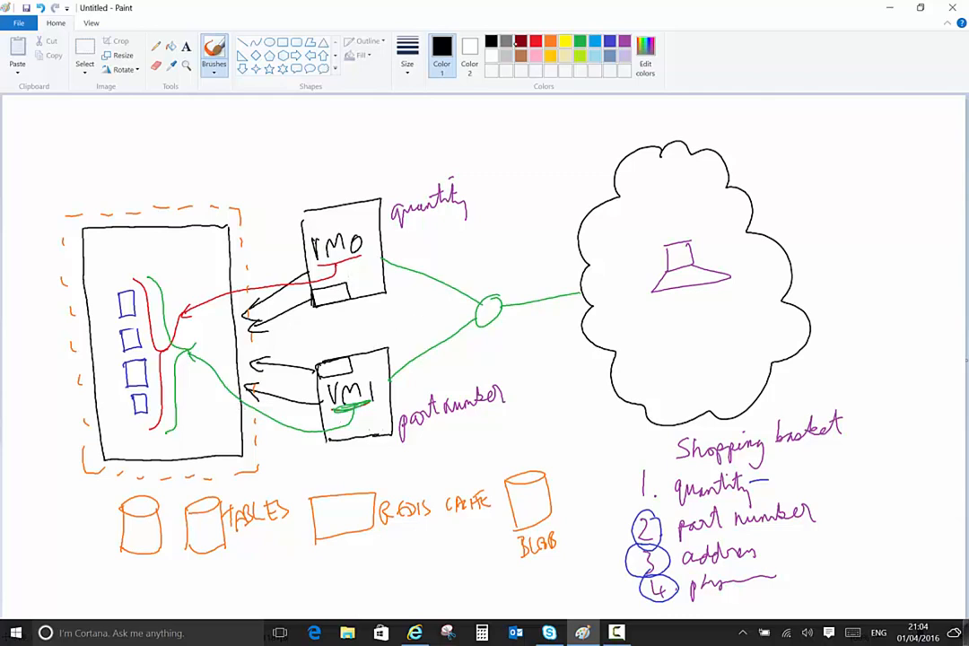
Draw a large grey block arrow outline from beside the VMs across the load balancer into the cloud
{"action": "left_click", "coordinate": [505, 41]}
{"action": "mouse_move", "coordinate": [446, 240]}
{"action": "left_mouse_down"}
{"action": "mouse_move", "coordinate": [413, 305]}
{"action": "mouse_move", "coordinate": [451, 382]}
{"action": "mouse_move", "coordinate": [628, 352]}
{"action": "mouse_move", "coordinate": [703, 358]}
{"action": "mouse_move", "coordinate": [763, 252]}
{"action": "mouse_move", "coordinate": [686, 191]}
{"action": "mouse_move", "coordinate": [632, 223]}
{"action": "mouse_move", "coordinate": [409, 242]}
{"action": "left_mouse_up"}
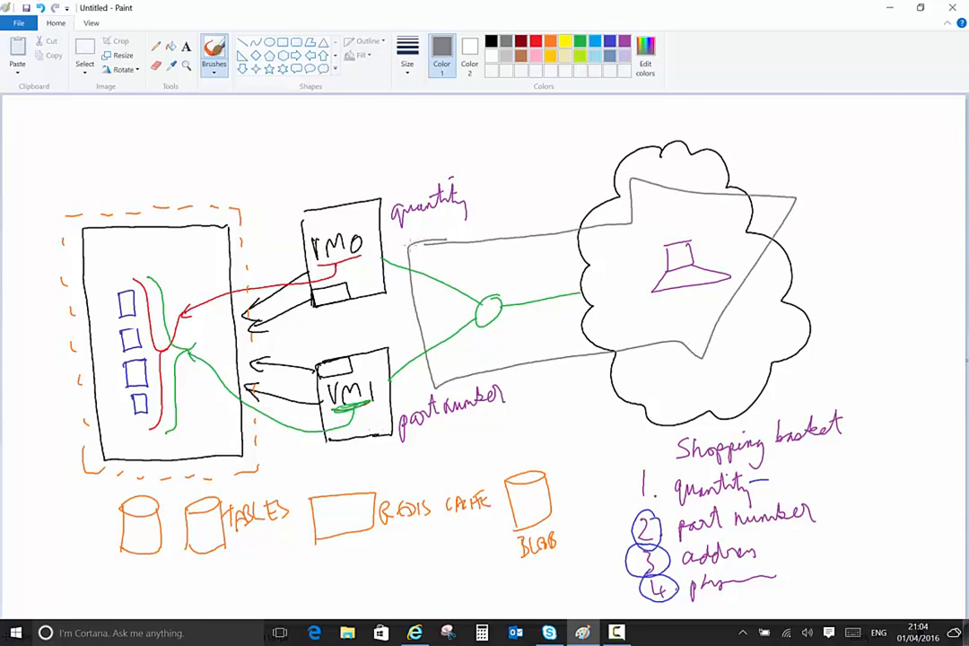
Draw a large grey ellipse enclosing the dashed rectangle and the orange cylinders beneath it
{"action": "mouse_move", "coordinate": [39, 254]}
{"action": "left_mouse_down"}
{"action": "mouse_move", "coordinate": [116, 166]}
{"action": "mouse_move", "coordinate": [269, 287]}
{"action": "mouse_move", "coordinate": [285, 449]}
{"action": "mouse_move", "coordinate": [84, 507]}
{"action": "mouse_move", "coordinate": [46, 232]}
{"action": "left_mouse_up"}
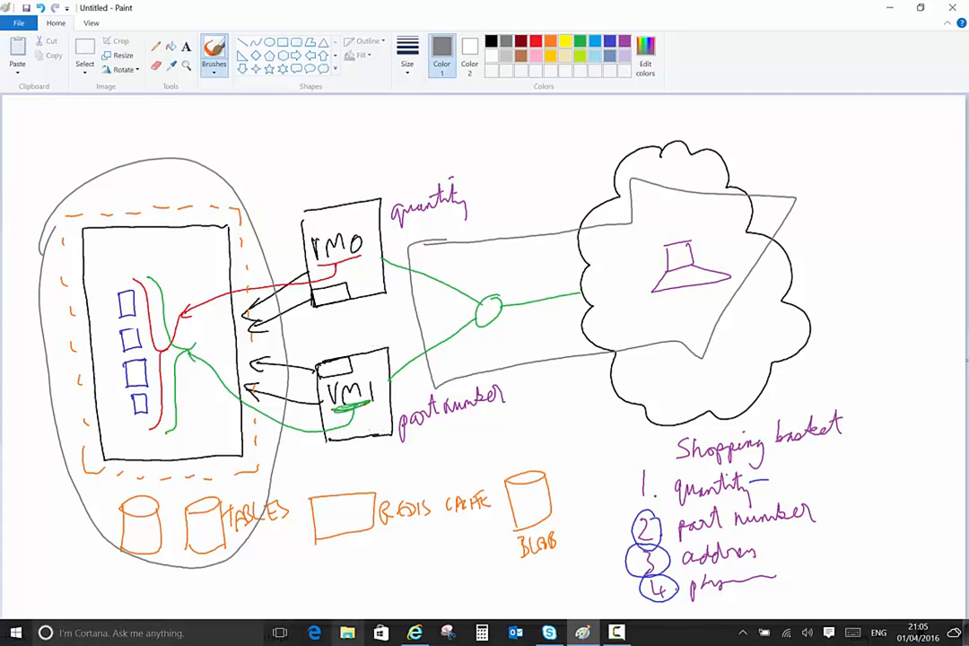
Switch to the Azure portal in Internet Explorer and open the export template of the vidtestplanky-rg resource group
{"action": "left_click", "coordinate": [415, 633]}
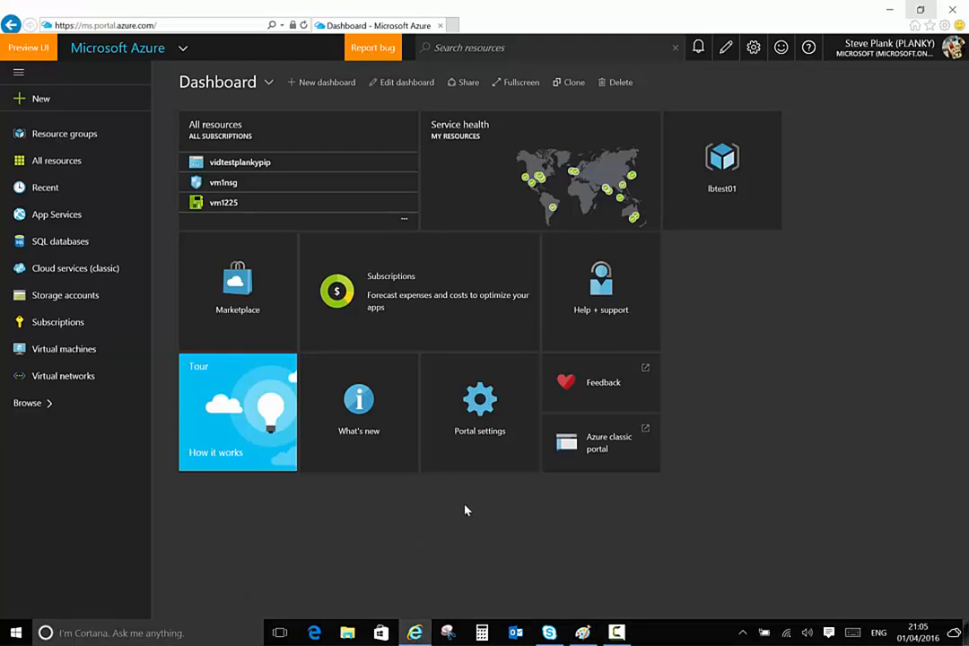
{"action": "left_click", "coordinate": [72, 136]}
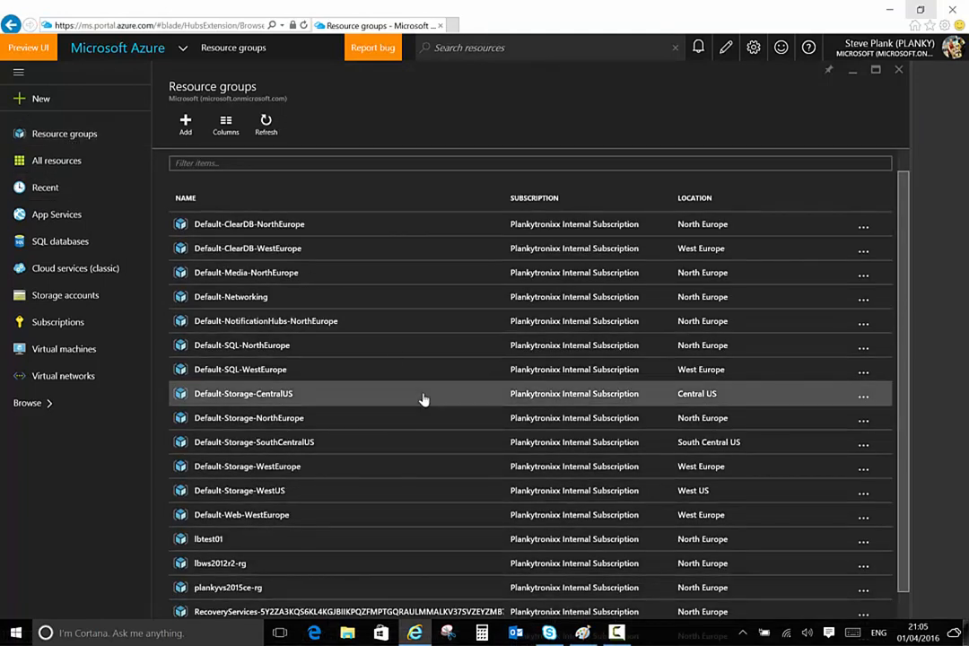
{"action": "scroll", "coordinate": [423, 397], "scroll_direction": "down", "scroll_amount": 1}
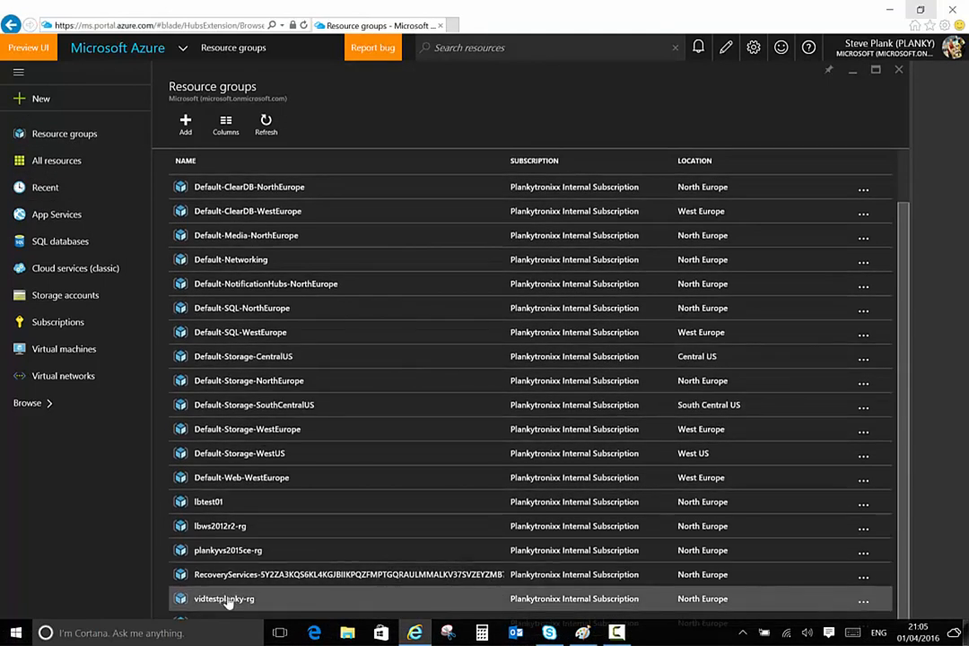
{"action": "left_click", "coordinate": [330, 552]}
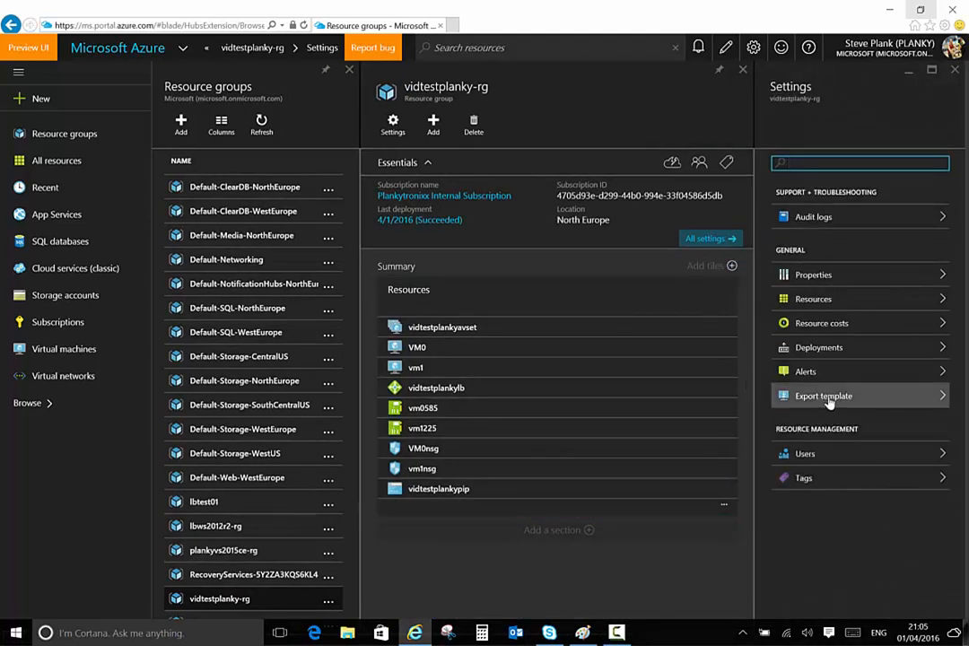
{"action": "left_click", "coordinate": [905, 402]}
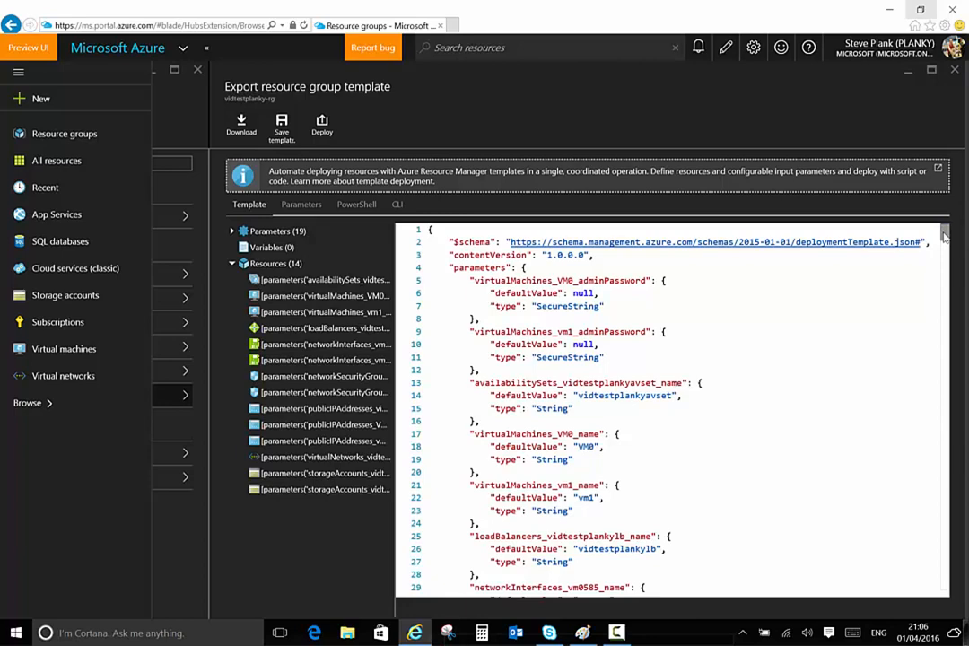
Examine the opening of the template JSON, highlighting the $schema line, the contentVersion line and the parameter definitions
{"action": "scroll", "coordinate": [946, 251], "scroll_direction": "down", "scroll_amount": 3}
{"action": "scroll", "coordinate": [945, 251], "scroll_direction": "up", "scroll_amount": 3}
{"action": "left_click_drag", "start_coordinate": [449, 242], "coordinate": [827, 242]}
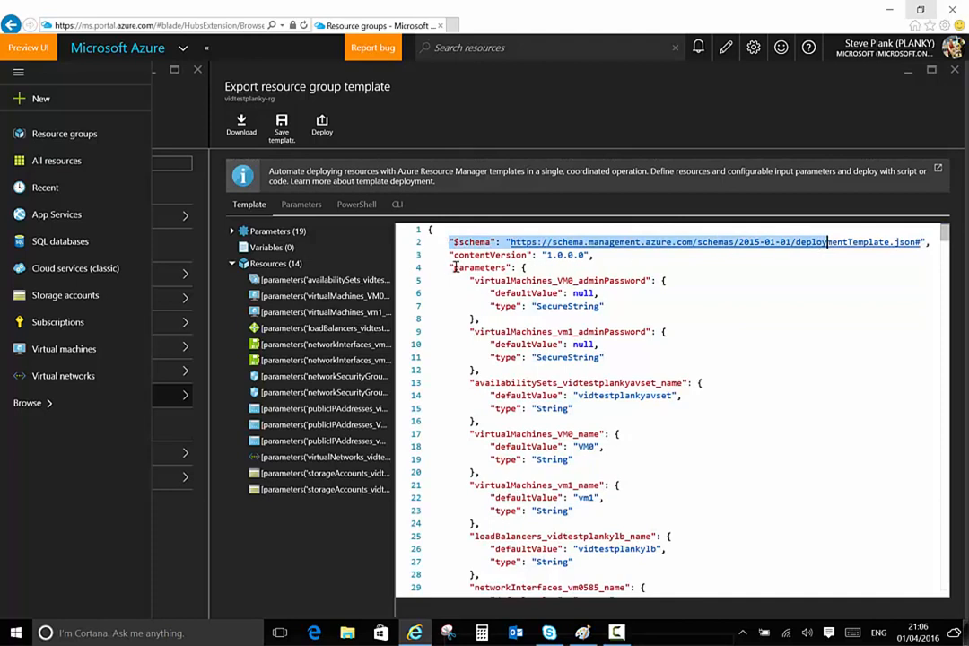
{"action": "left_click_drag", "start_coordinate": [448, 255], "coordinate": [601, 254]}
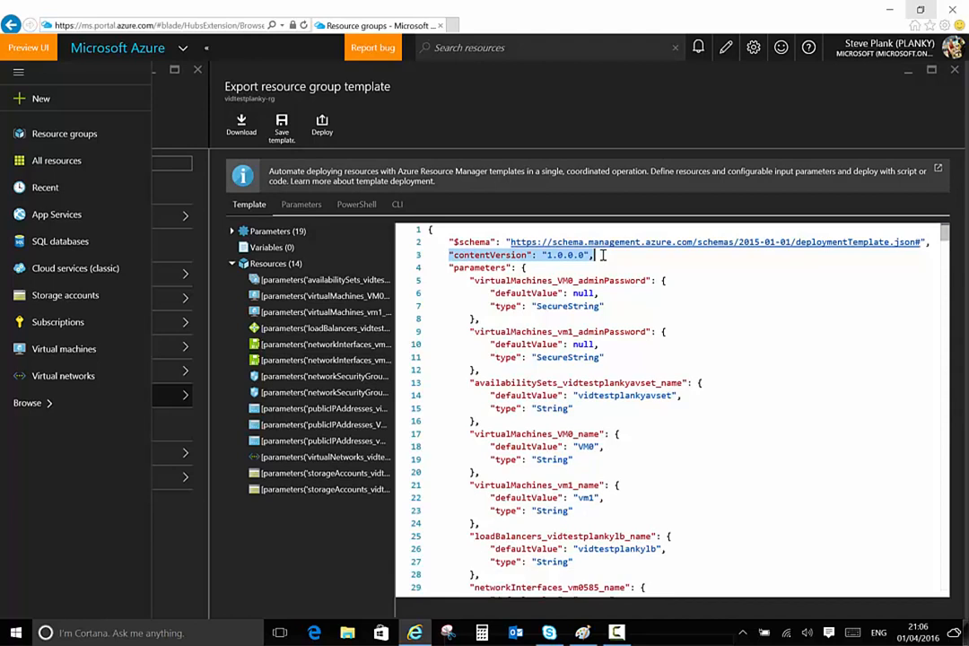
{"action": "left_click_drag", "start_coordinate": [443, 267], "coordinate": [482, 318]}
{"action": "left_click_drag", "start_coordinate": [505, 355], "coordinate": [516, 497]}
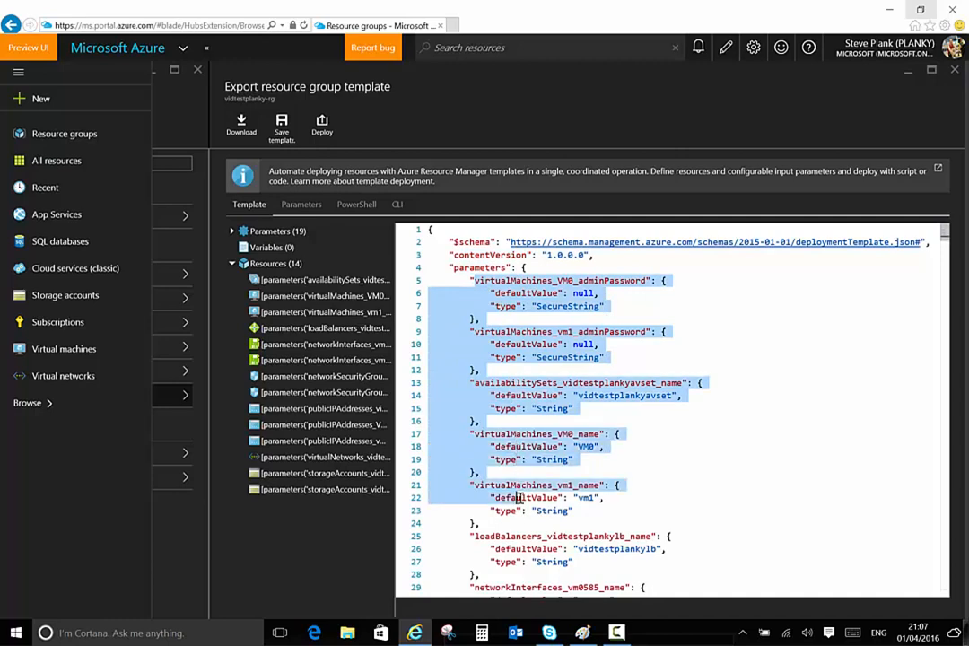
Go through the template's resource definitions, from the availability set and virtual machines to the network security groups and public IP addresses
{"action": "left_click", "coordinate": [285, 281]}
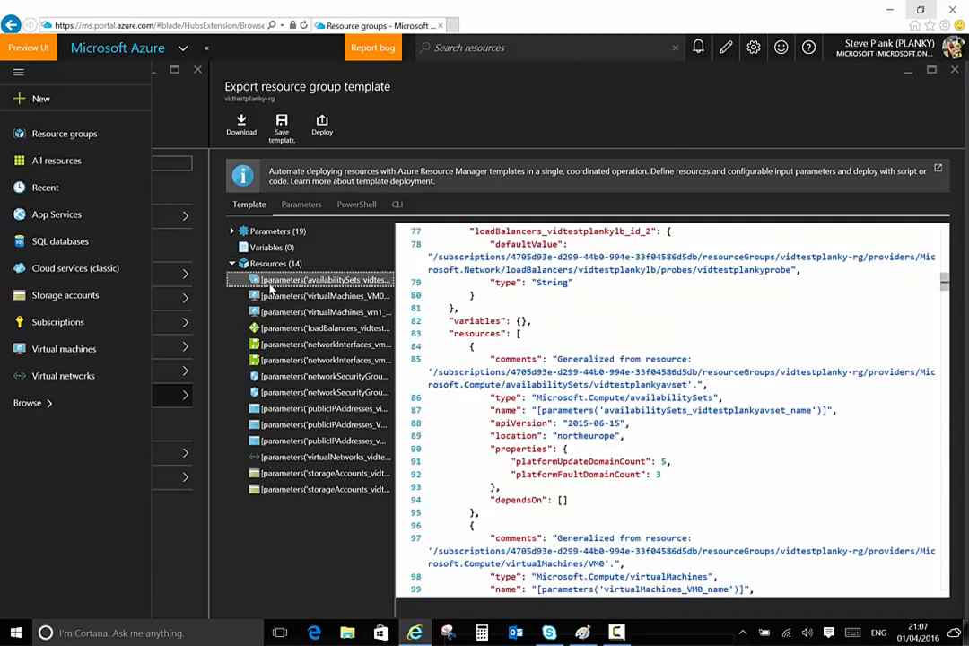
{"action": "left_click", "coordinate": [296, 296]}
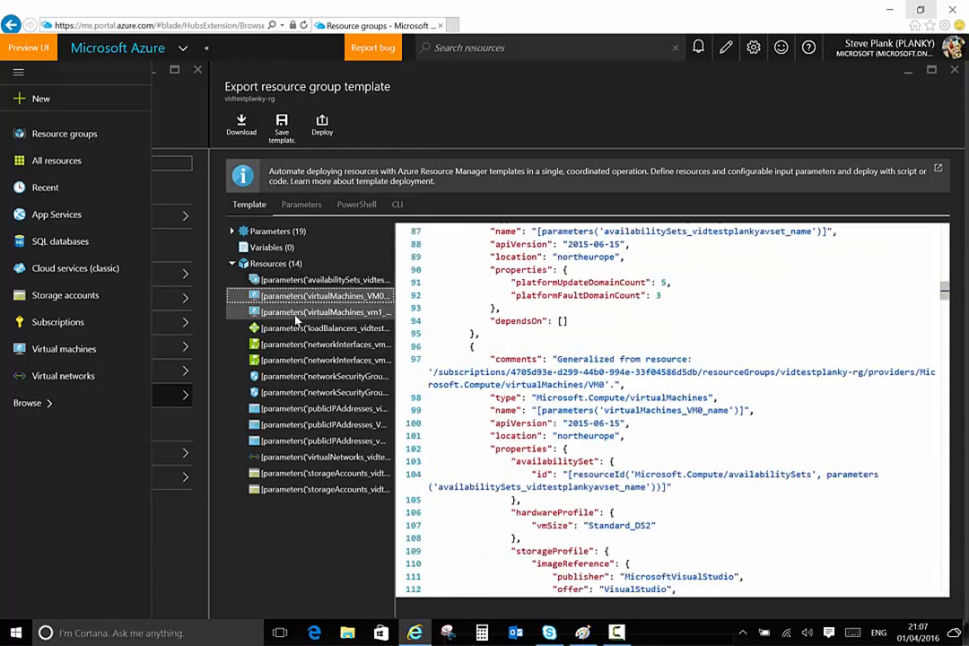
{"action": "left_click", "coordinate": [284, 311]}
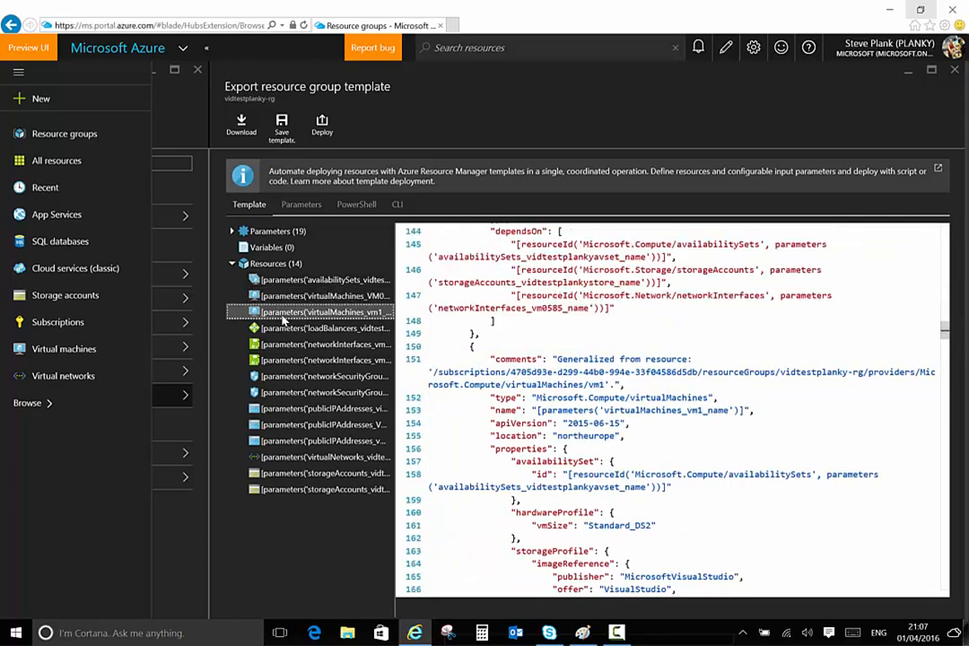
{"action": "left_click", "coordinate": [285, 328]}
{"action": "left_click", "coordinate": [284, 343]}
{"action": "left_click", "coordinate": [283, 360]}
{"action": "left_click", "coordinate": [282, 376]}
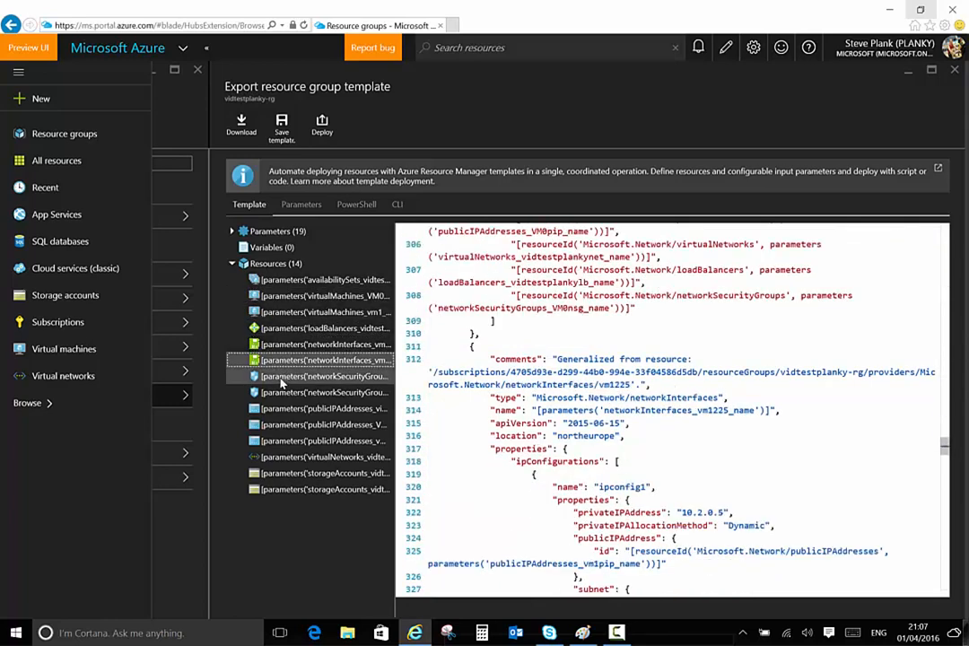
{"action": "left_click", "coordinate": [282, 393]}
{"action": "left_click", "coordinate": [281, 408]}
{"action": "left_click", "coordinate": [281, 425]}
{"action": "left_click", "coordinate": [281, 441]}
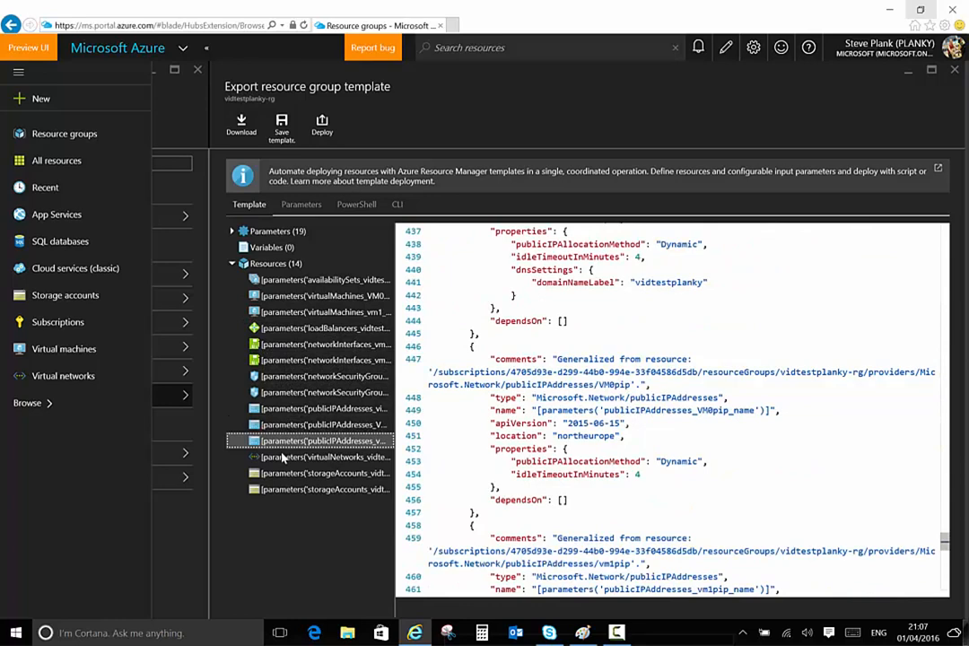
Examine the template's parameters, variables and resources sections, highlight the "variables" key, and collapse the Resources node
{"action": "left_click", "coordinate": [259, 249]}
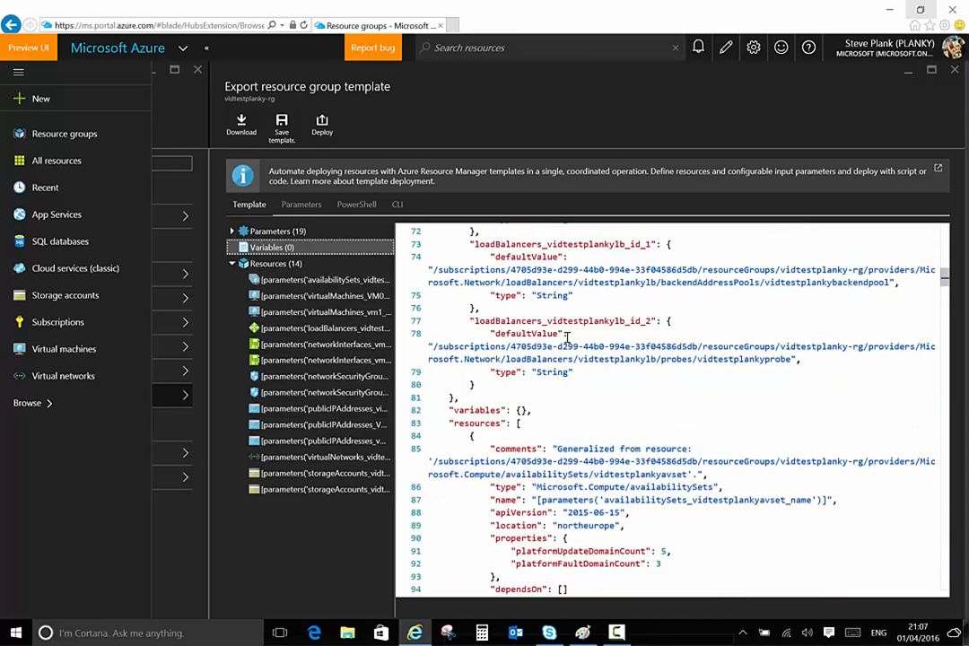
{"action": "scroll", "coordinate": [567, 337], "scroll_direction": "down", "scroll_amount": 3}
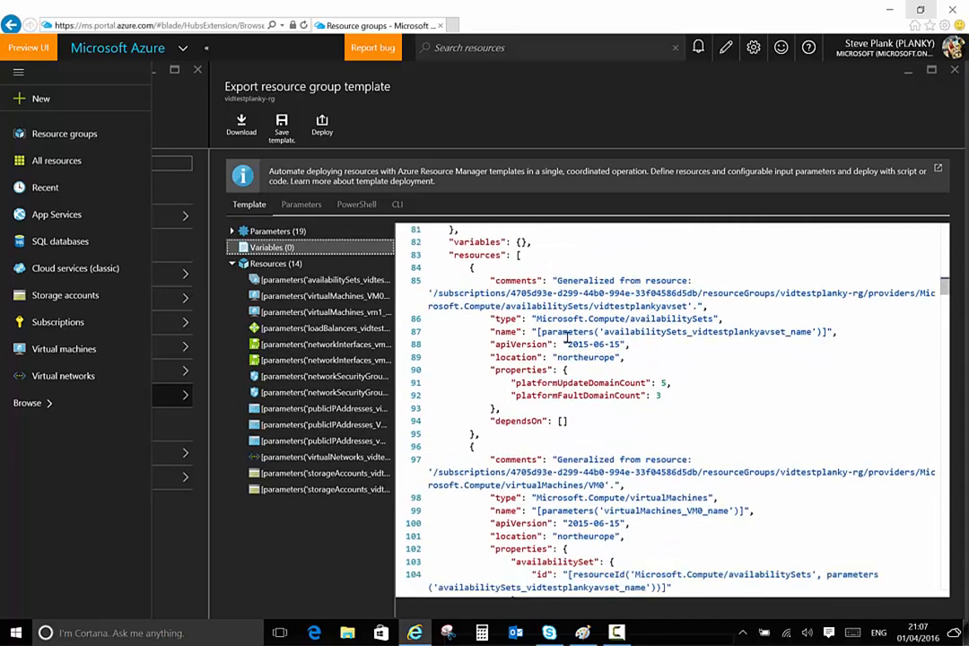
{"action": "scroll", "coordinate": [566, 337], "scroll_direction": "down", "scroll_amount": 2}
{"action": "scroll", "coordinate": [566, 336], "scroll_direction": "down", "scroll_amount": 2}
{"action": "scroll", "coordinate": [566, 337], "scroll_direction": "up", "scroll_amount": 20}
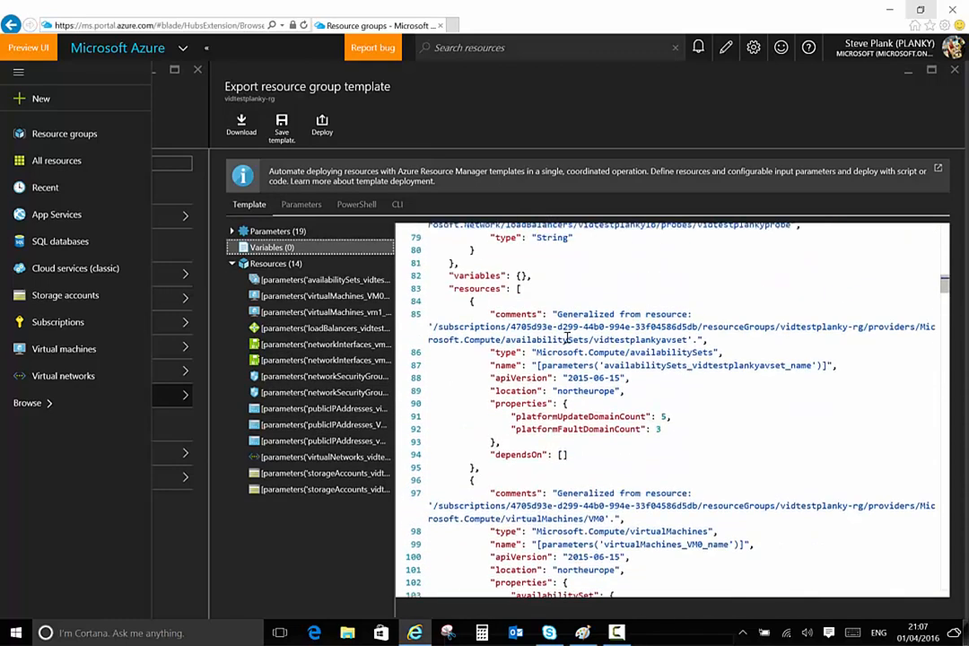
{"action": "scroll", "coordinate": [566, 337], "scroll_direction": "up", "scroll_amount": 7}
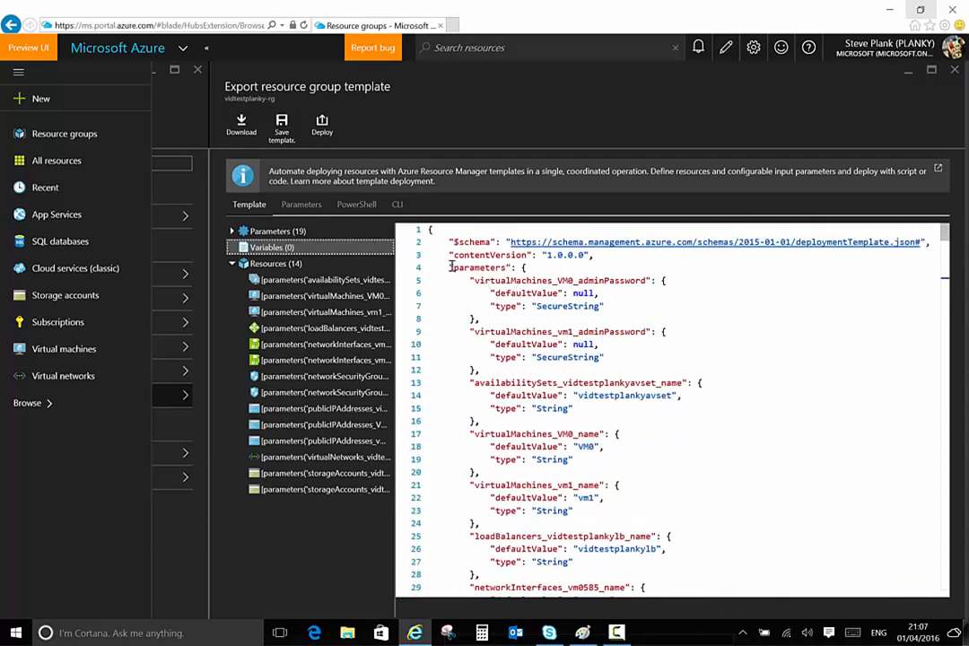
{"action": "scroll", "coordinate": [451, 268], "scroll_direction": "down", "scroll_amount": 10}
{"action": "scroll", "coordinate": [452, 267], "scroll_direction": "down", "scroll_amount": 10}
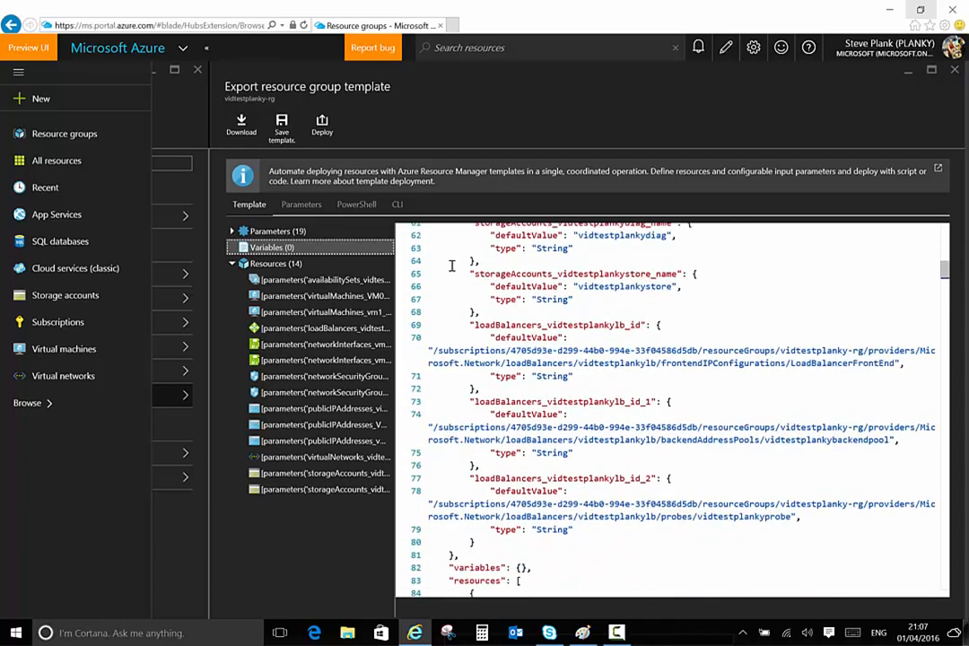
{"action": "scroll", "coordinate": [452, 267], "scroll_direction": "down", "scroll_amount": 5}
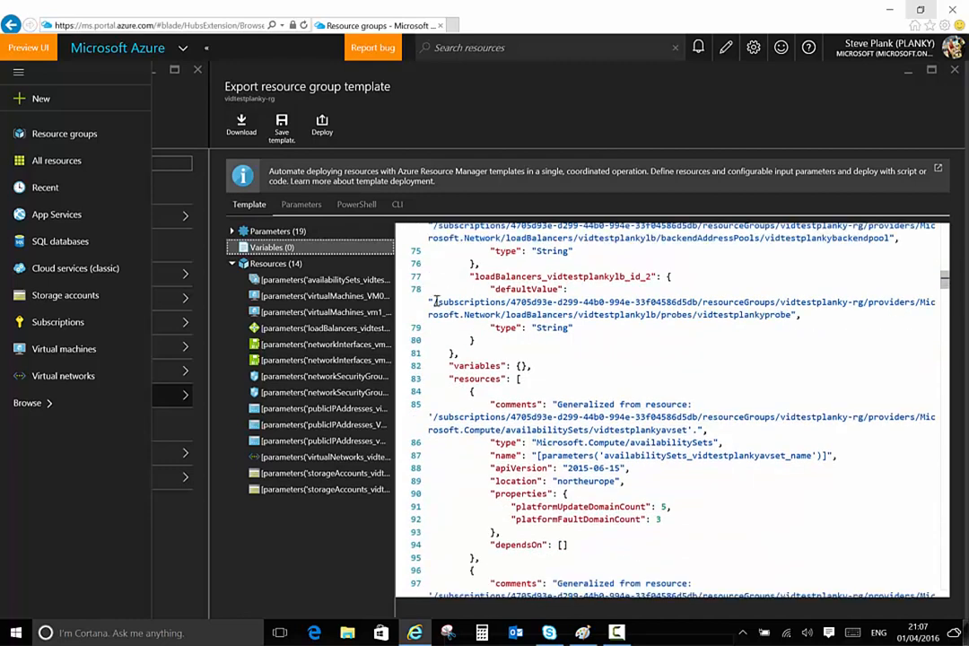
{"action": "left_click_drag", "start_coordinate": [449, 364], "coordinate": [512, 365]}
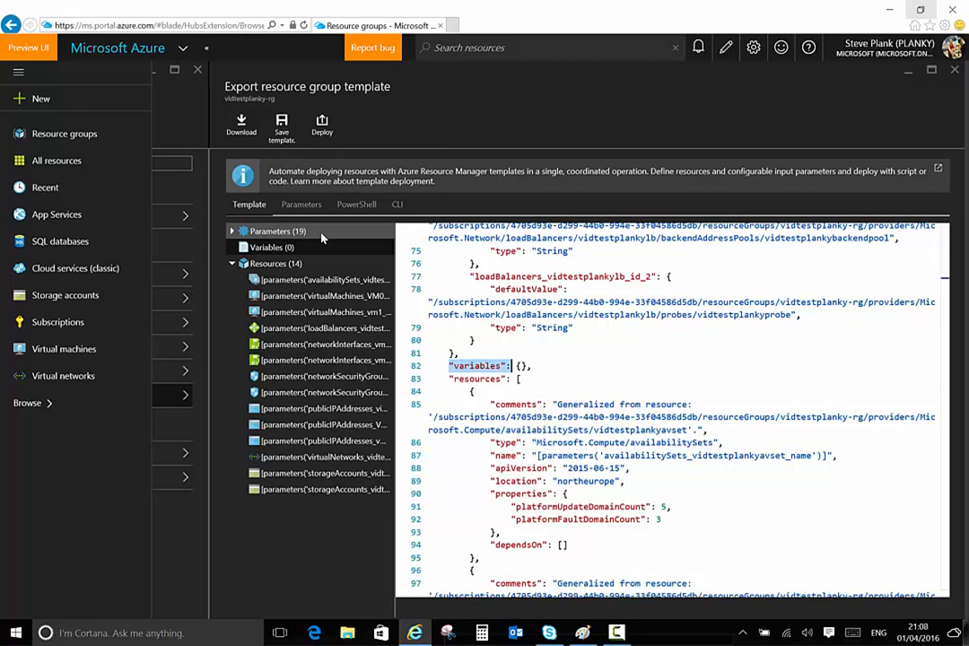
{"action": "left_click", "coordinate": [233, 264]}
{"action": "left_click", "coordinate": [271, 265]}
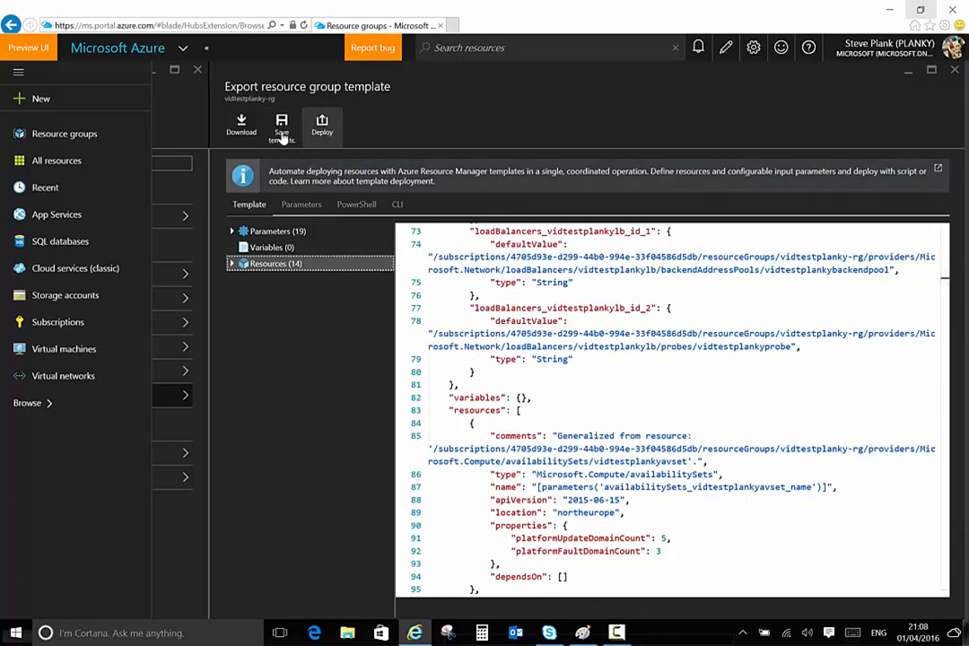
Download the exported template and save ExportedTemplate-vidtestplanky-rg.zip in the Documents\Video Edits\AzLBARM folder
{"action": "left_click", "coordinate": [243, 131]}
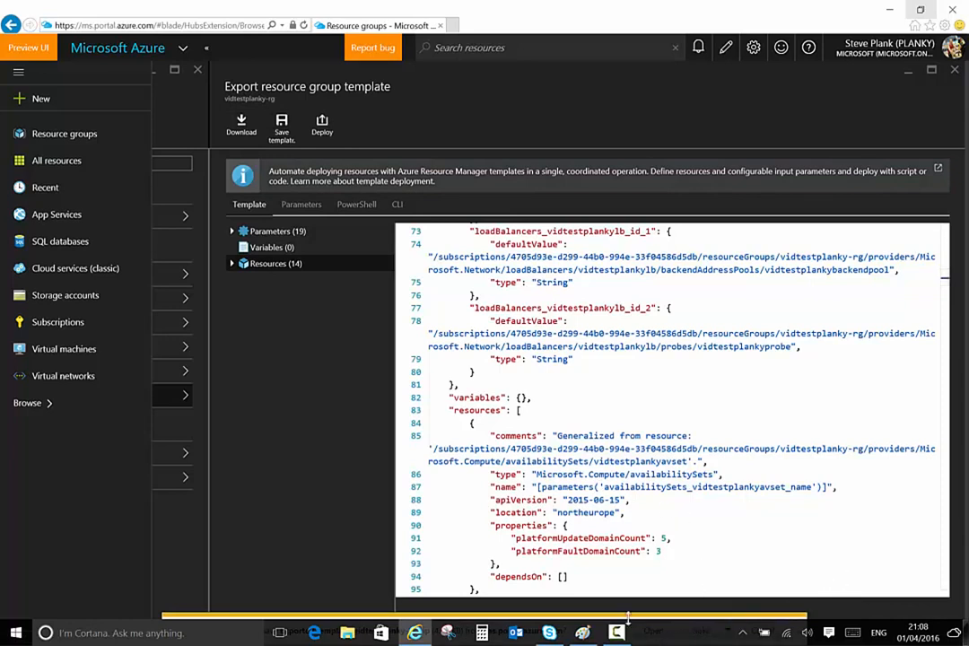
{"action": "left_click", "coordinate": [921, 8]}
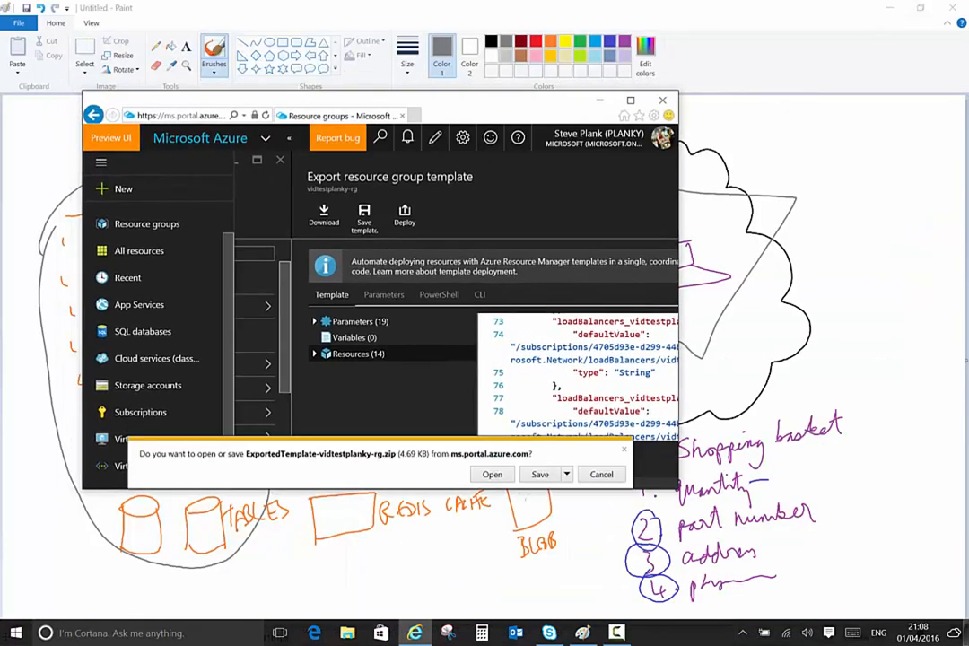
{"action": "left_click", "coordinate": [567, 474]}
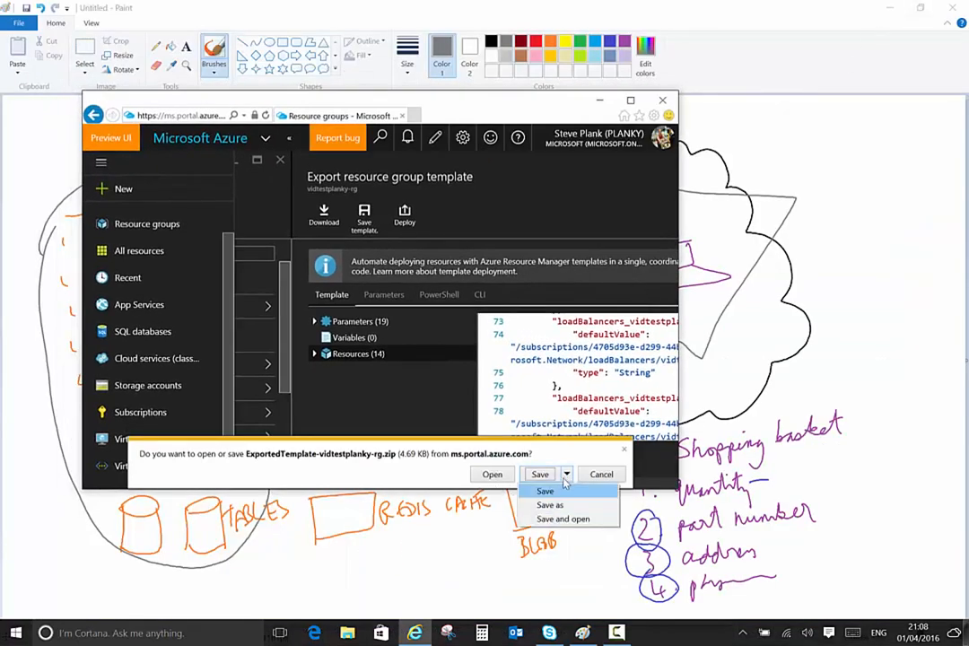
{"action": "left_click", "coordinate": [550, 505]}
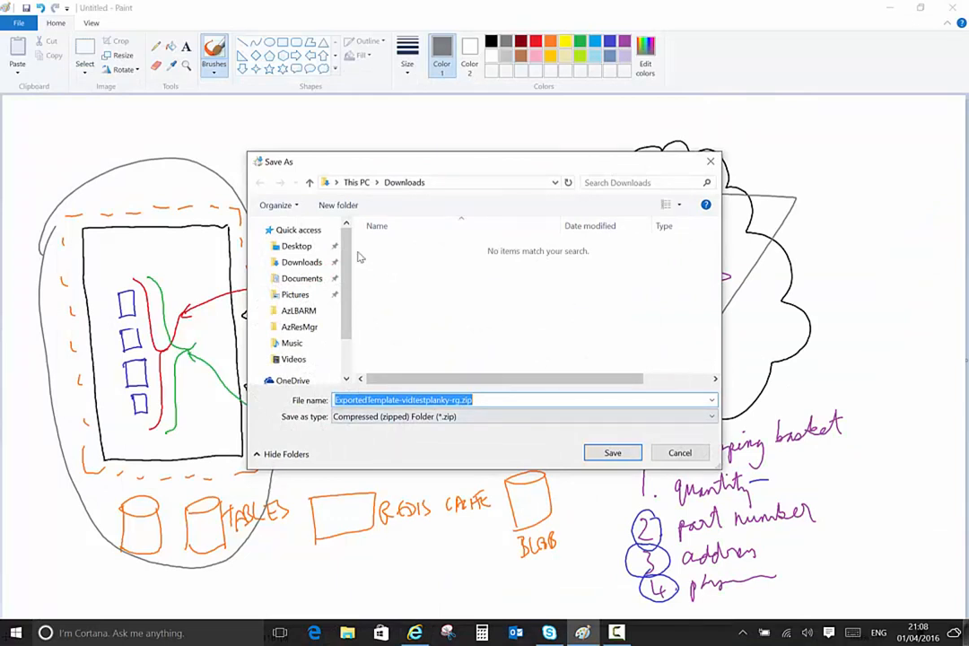
{"action": "left_click", "coordinate": [298, 279]}
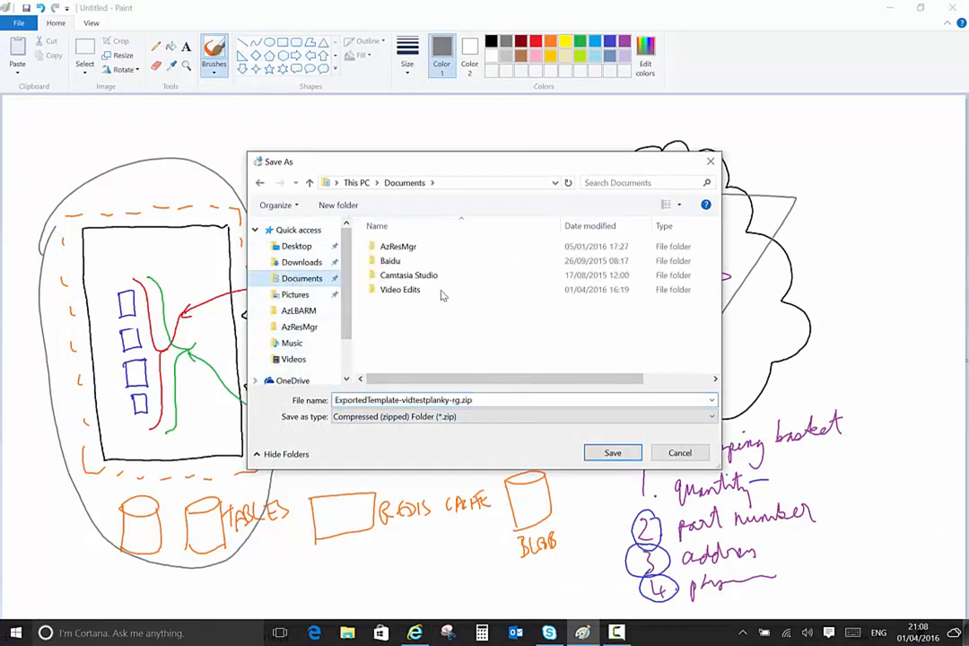
{"action": "double_click", "coordinate": [404, 292]}
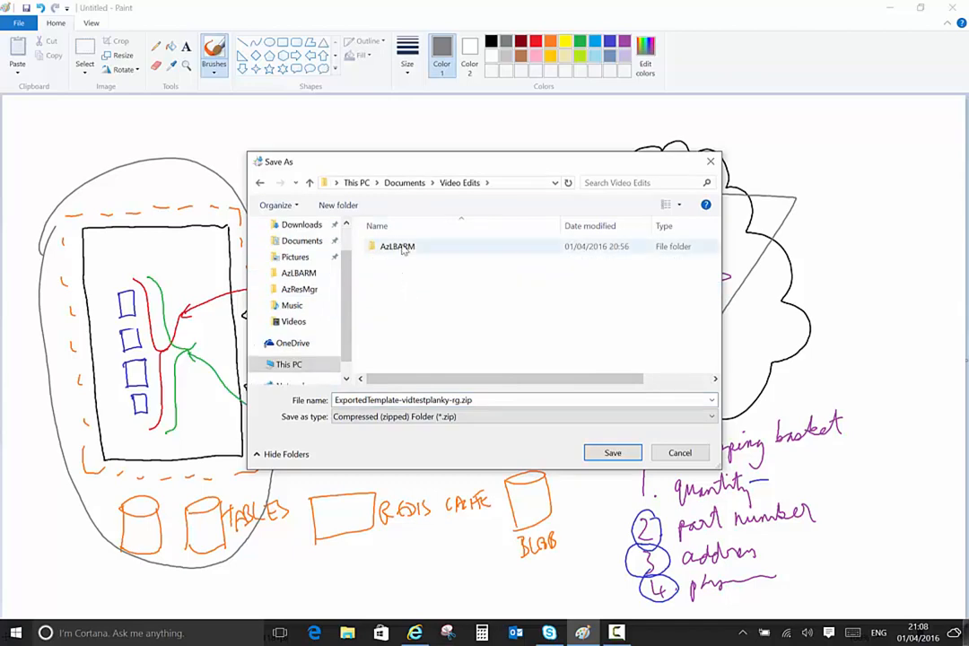
{"action": "double_click", "coordinate": [403, 250]}
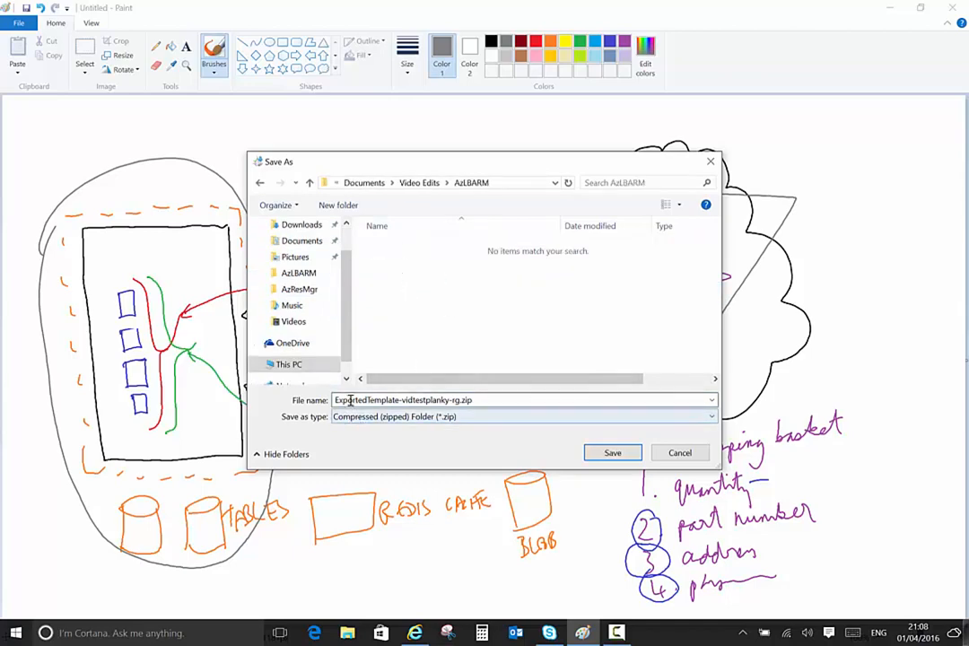
{"action": "left_click", "coordinate": [614, 452]}
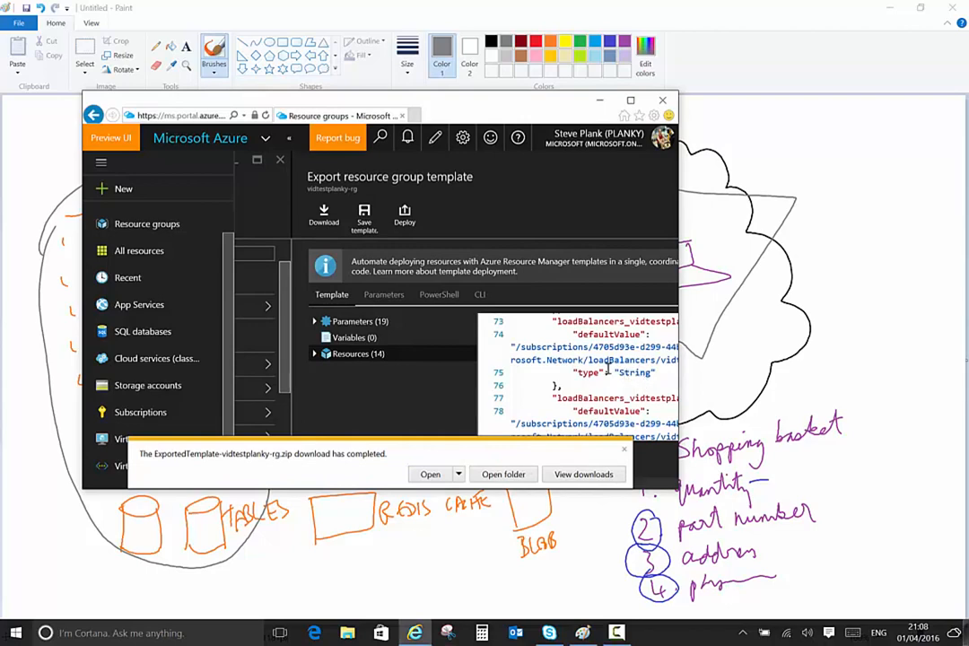
Open the download folder and extract ExportedTemplate-vidtestplanky-rg.zip to its default destination
{"action": "left_click", "coordinate": [517, 481]}
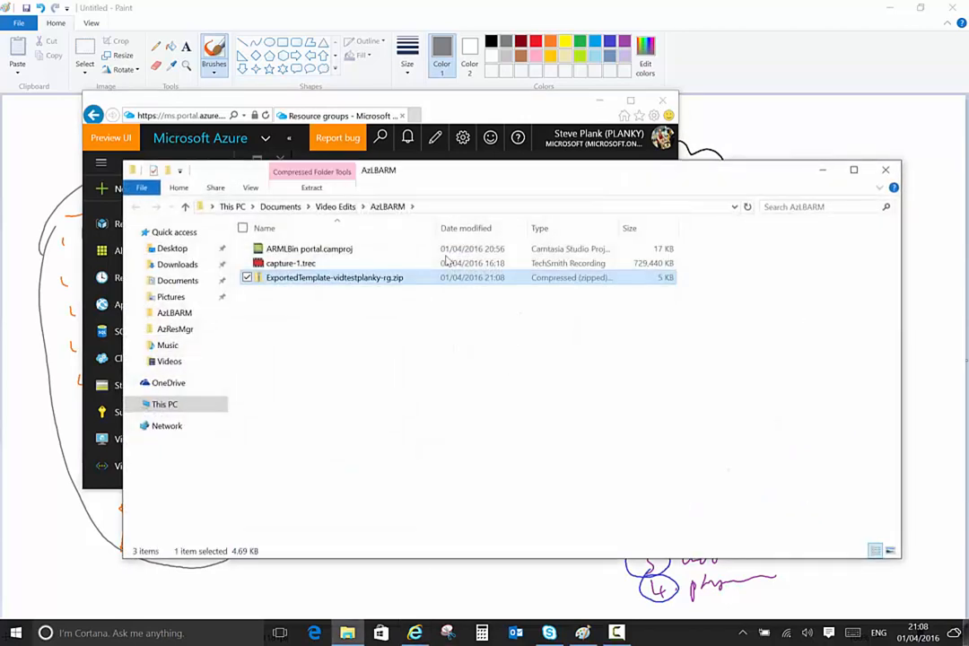
{"action": "right_click", "coordinate": [317, 284]}
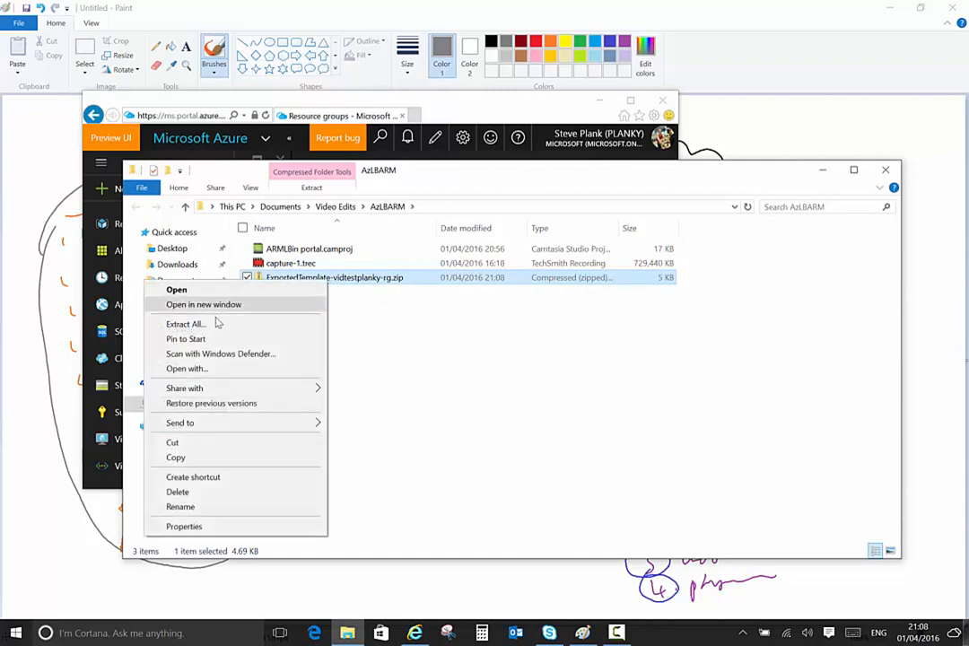
{"action": "left_click", "coordinate": [260, 324]}
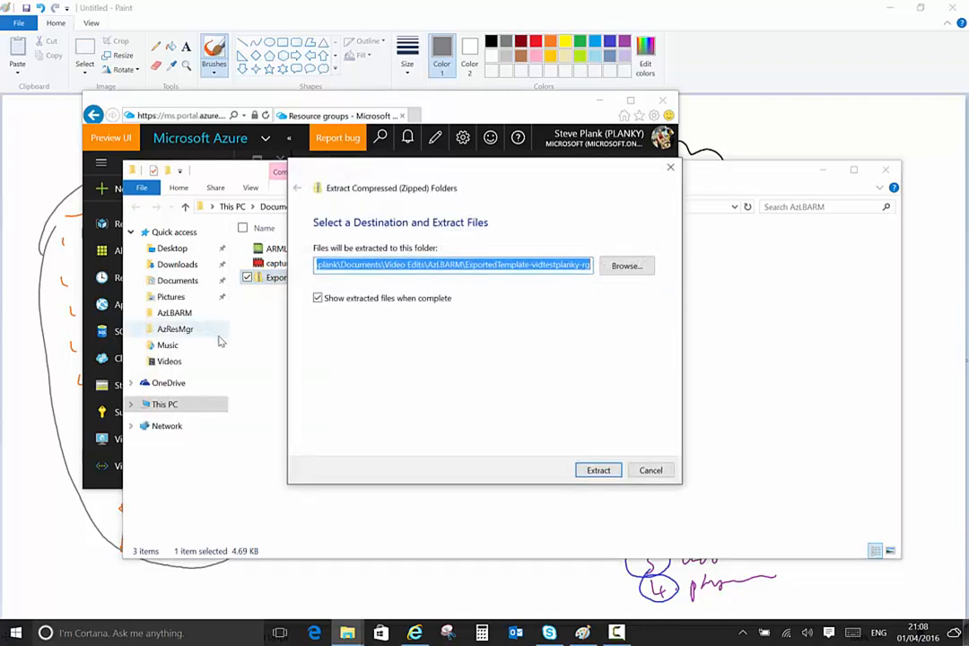
{"action": "left_click", "coordinate": [597, 470]}
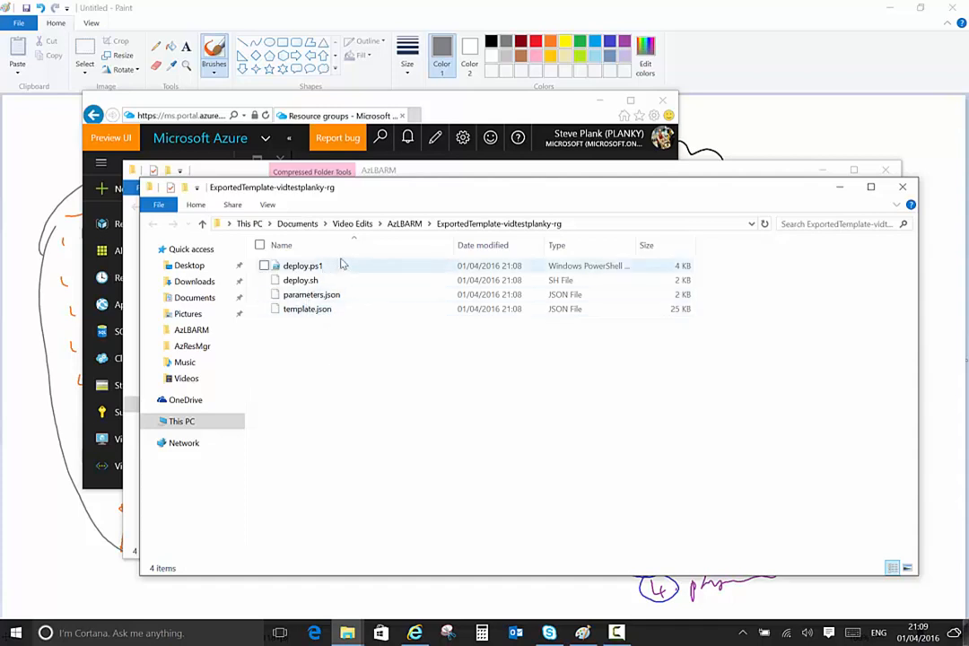
Switch to Internet Explorer, maximize its window and open channel9.msdn.com in a new tab
{"action": "left_click", "coordinate": [415, 633]}
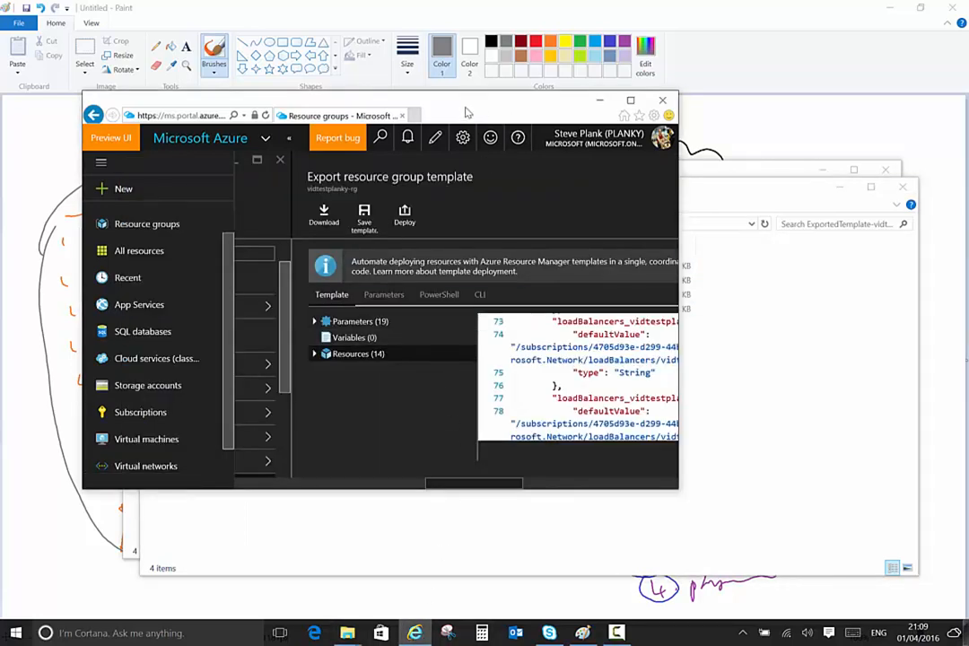
{"action": "double_click", "coordinate": [395, 96]}
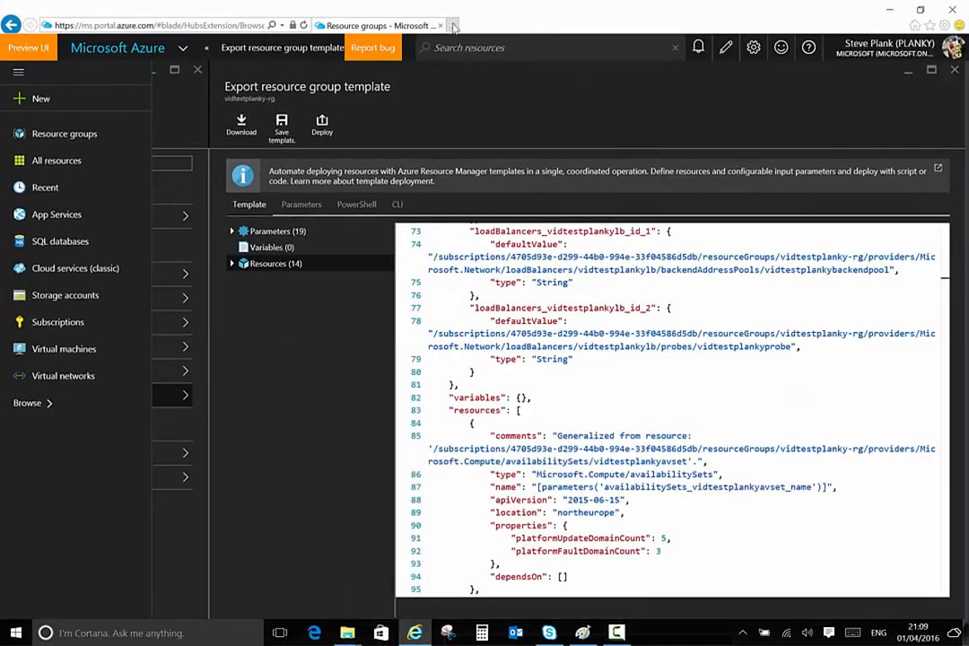
{"action": "left_click", "coordinate": [453, 26]}
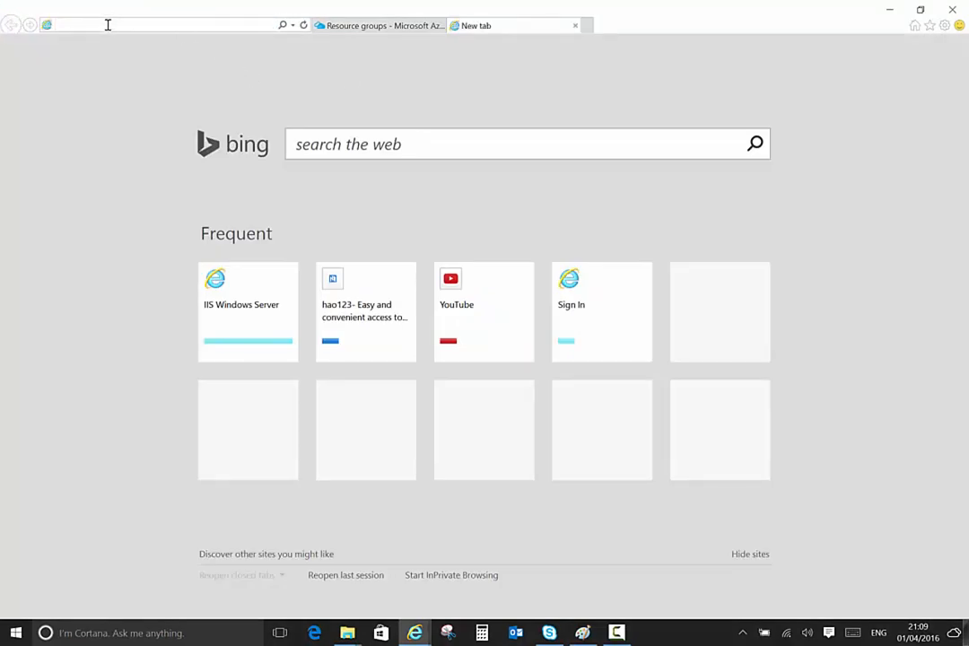
{"action": "type", "text": "channel9"}
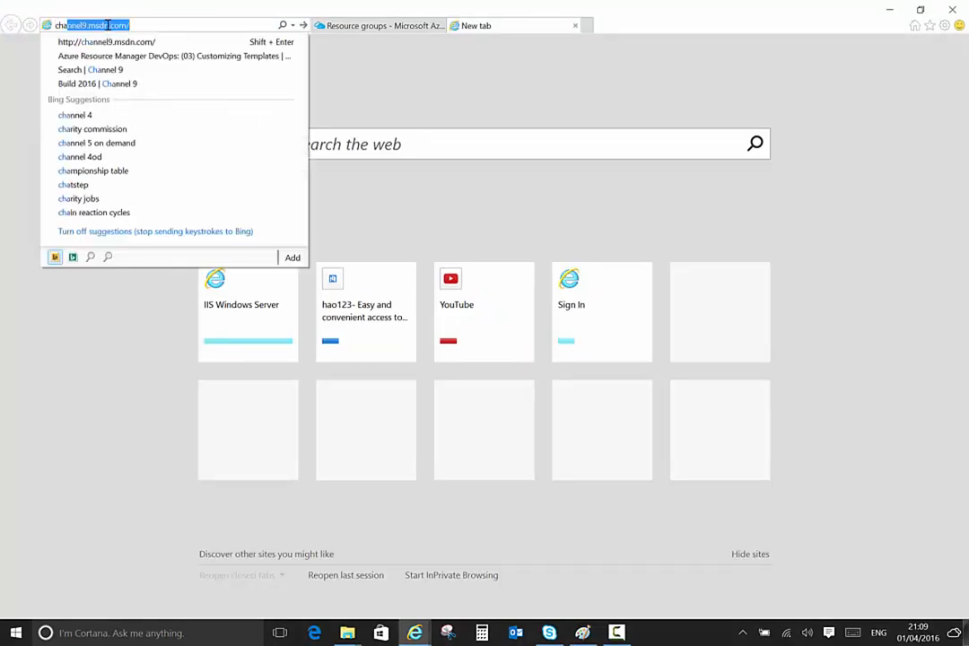
{"action": "type", "text": "."}
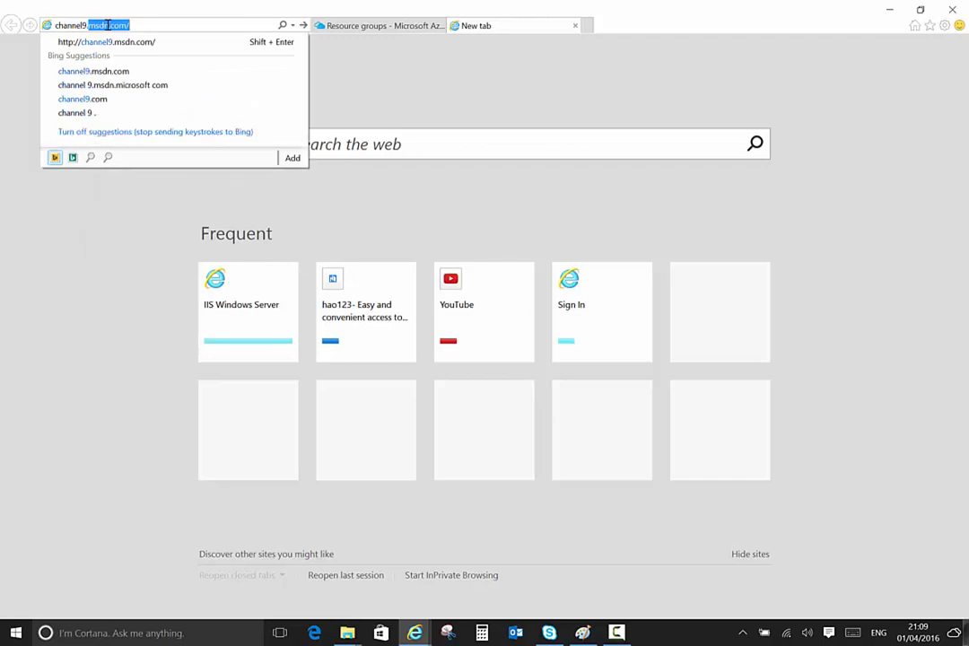
{"action": "key", "text": "Down"}
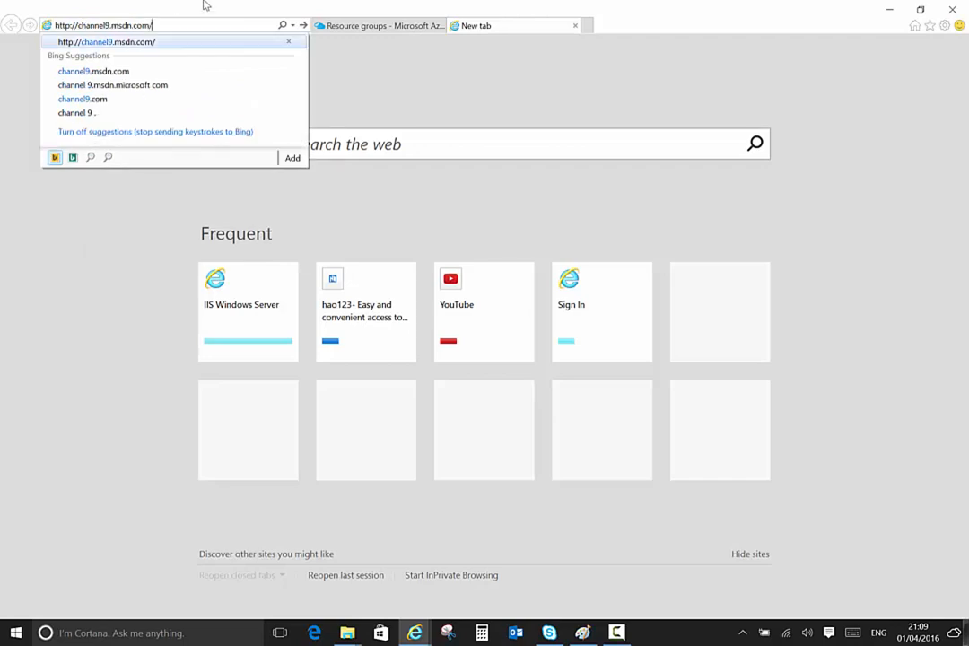
{"action": "key", "text": "Return"}
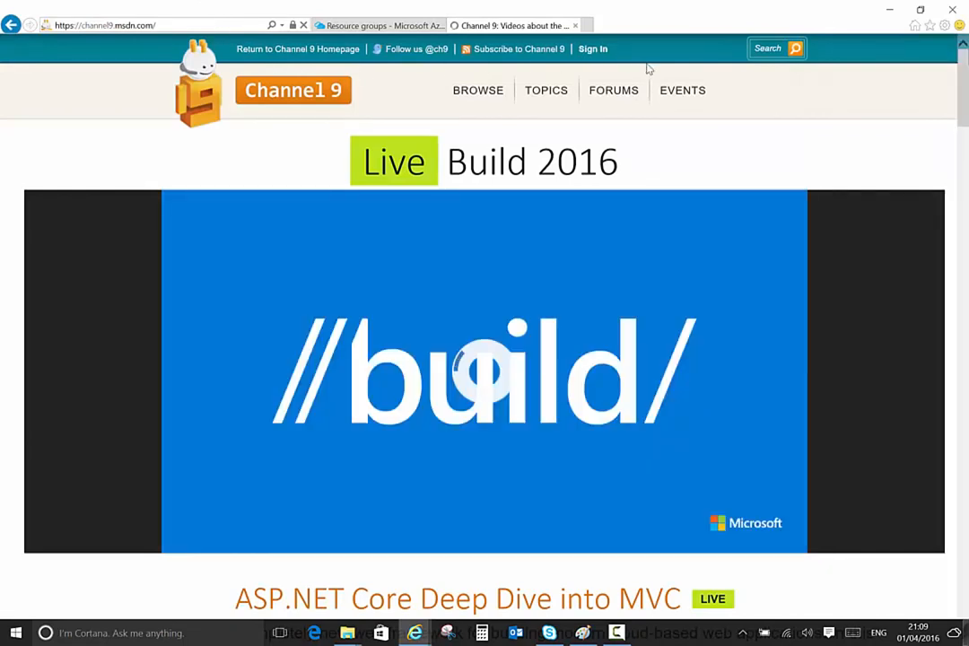
Enter "azure" as the start of a Channel 9 site search and mute the computer's speakers
{"action": "left_click", "coordinate": [770, 48]}
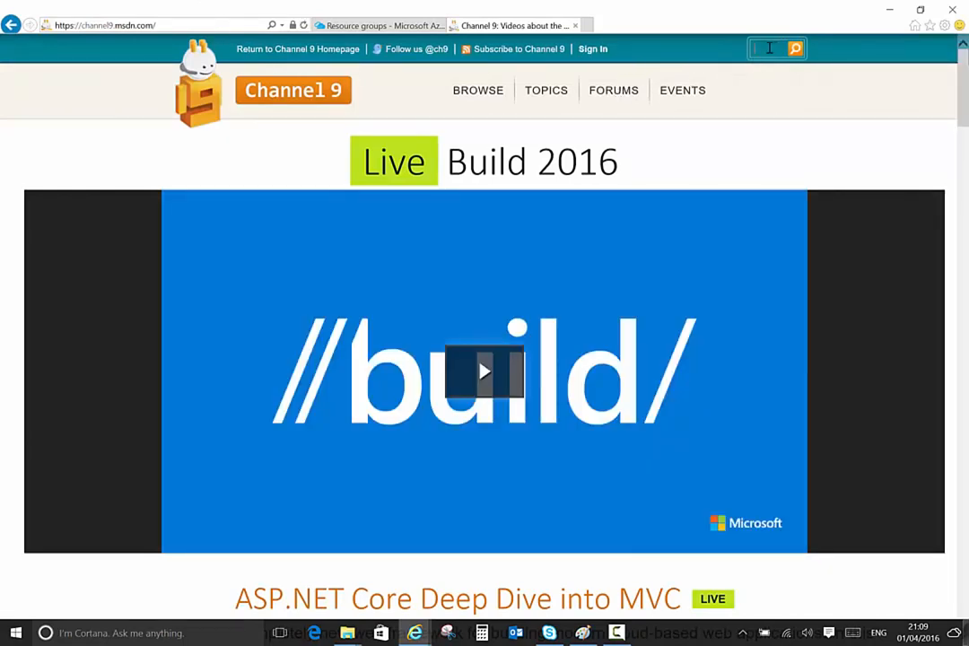
{"action": "type", "text": "azure"}
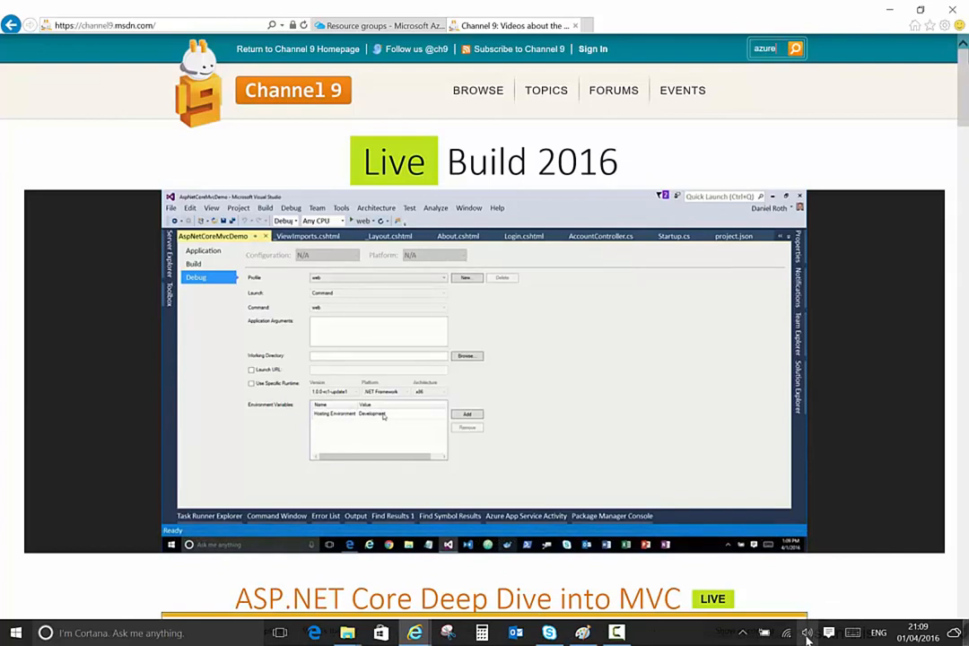
{"action": "left_click", "coordinate": [807, 635]}
{"action": "left_click", "coordinate": [748, 599]}
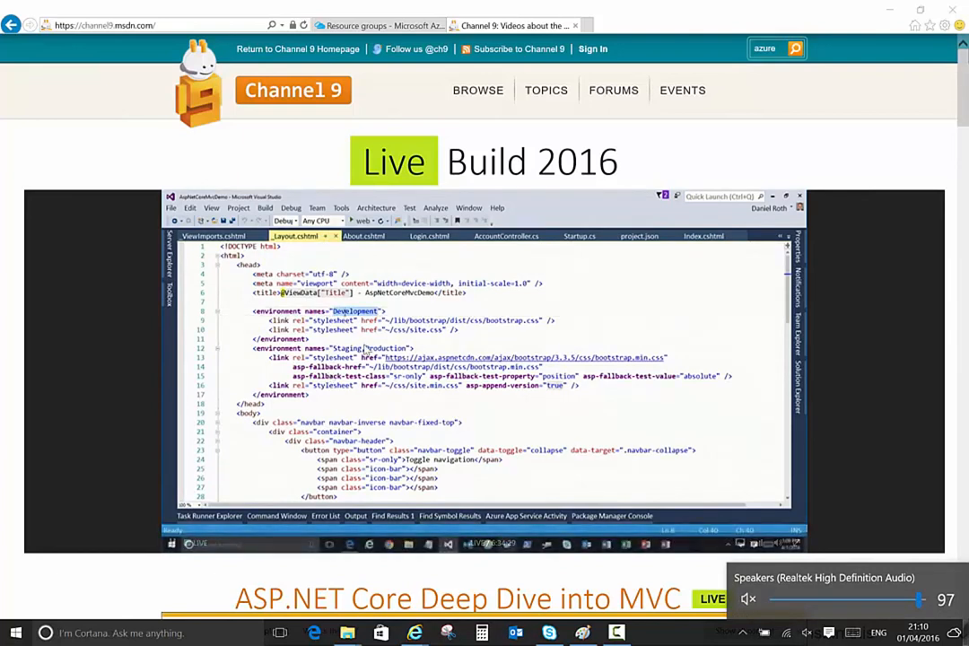
{"action": "mouse_move", "coordinate": [260, 355]}
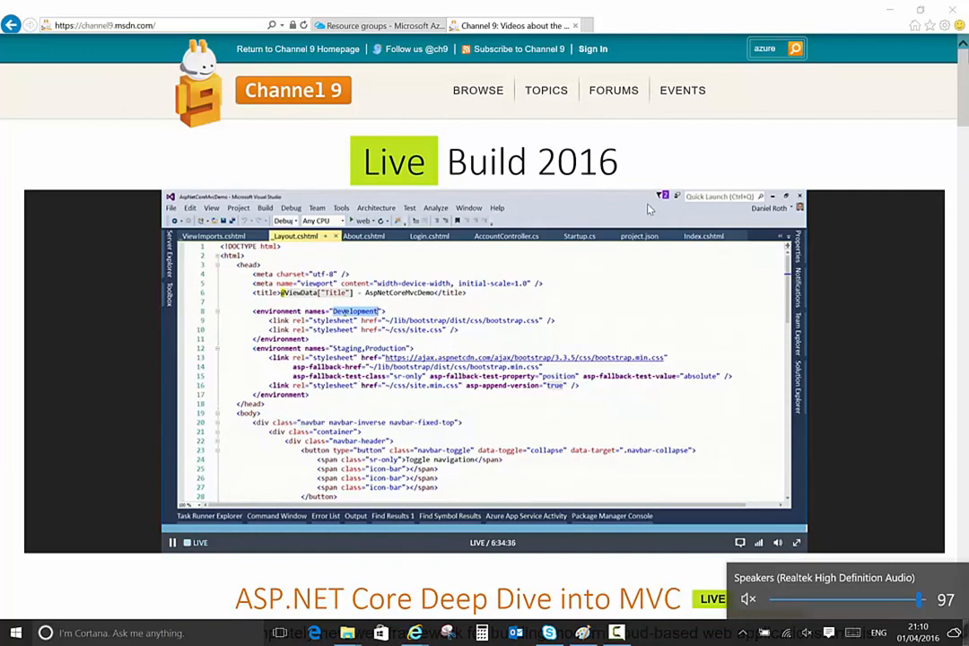
Complete the Channel 9 search as "azure resource template" and look through the resulting videos on Azure Resource Manager templates
{"action": "left_click", "coordinate": [788, 48]}
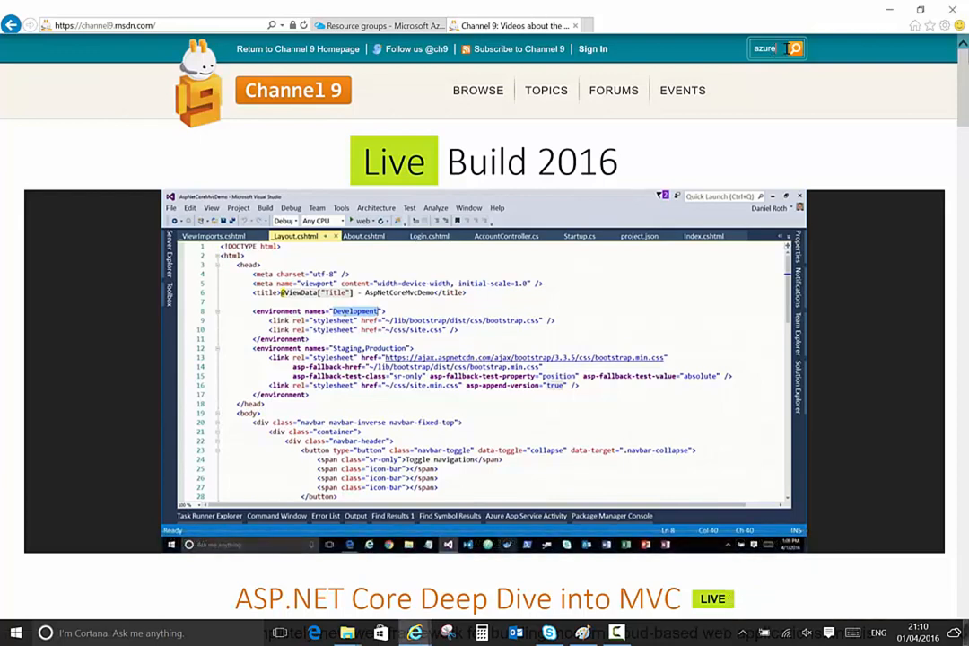
{"action": "type", "text": "resource"}
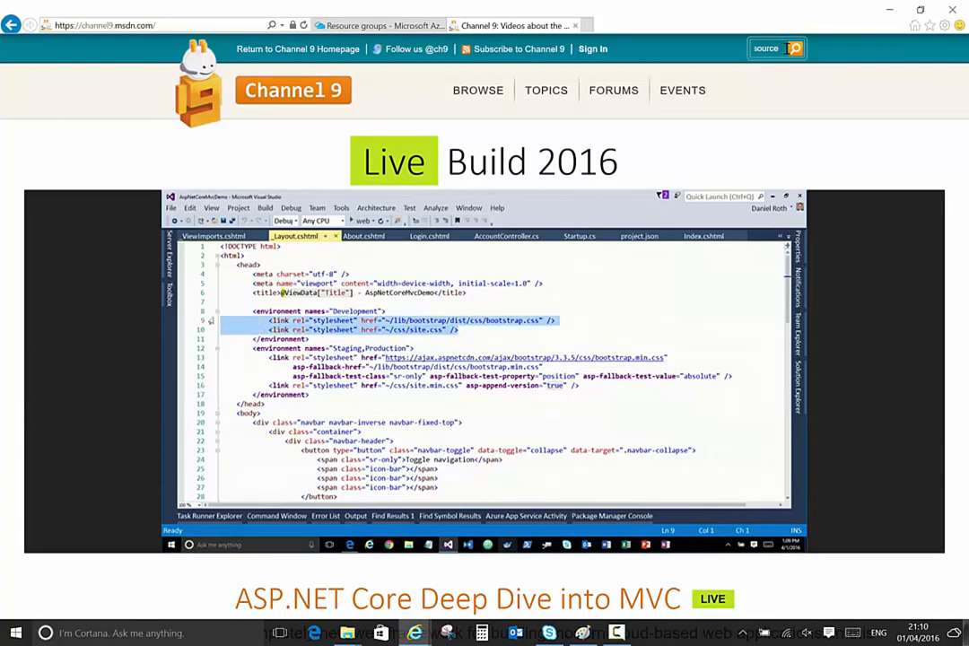
{"action": "type", "text": " template"}
{"action": "key", "text": "Return"}
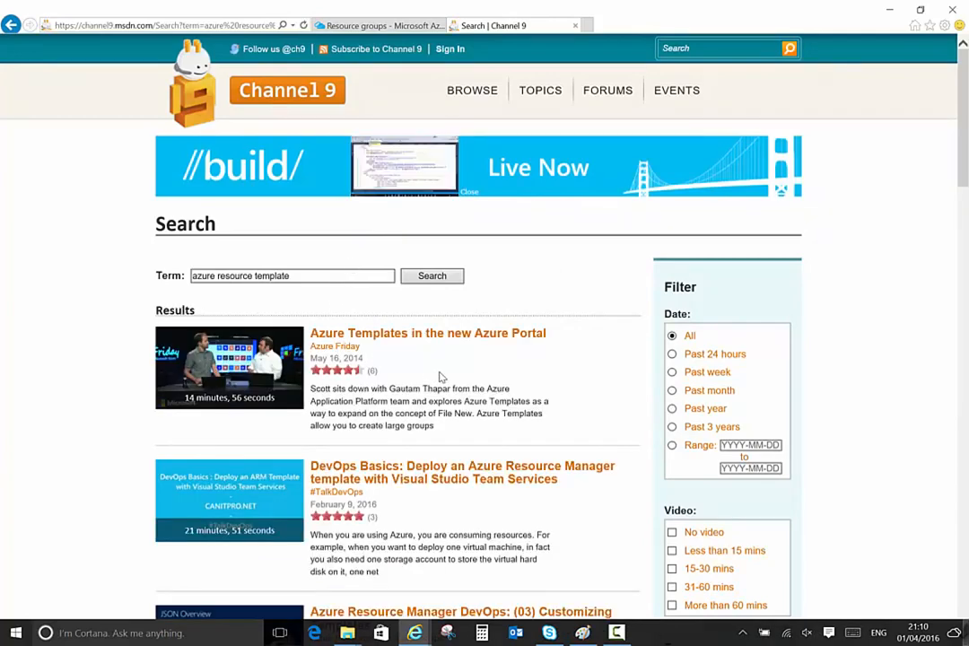
{"action": "scroll", "coordinate": [439, 377], "scroll_direction": "down", "scroll_amount": 3}
{"action": "scroll", "coordinate": [432, 334], "scroll_direction": "down", "scroll_amount": 3}
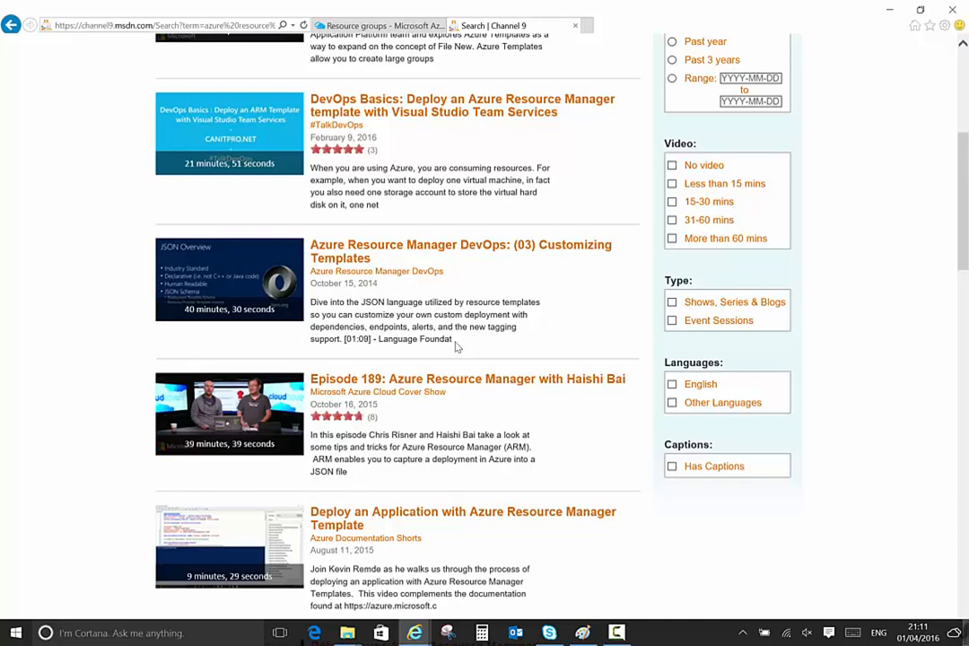
{"action": "scroll", "coordinate": [455, 347], "scroll_direction": "down", "scroll_amount": 3}
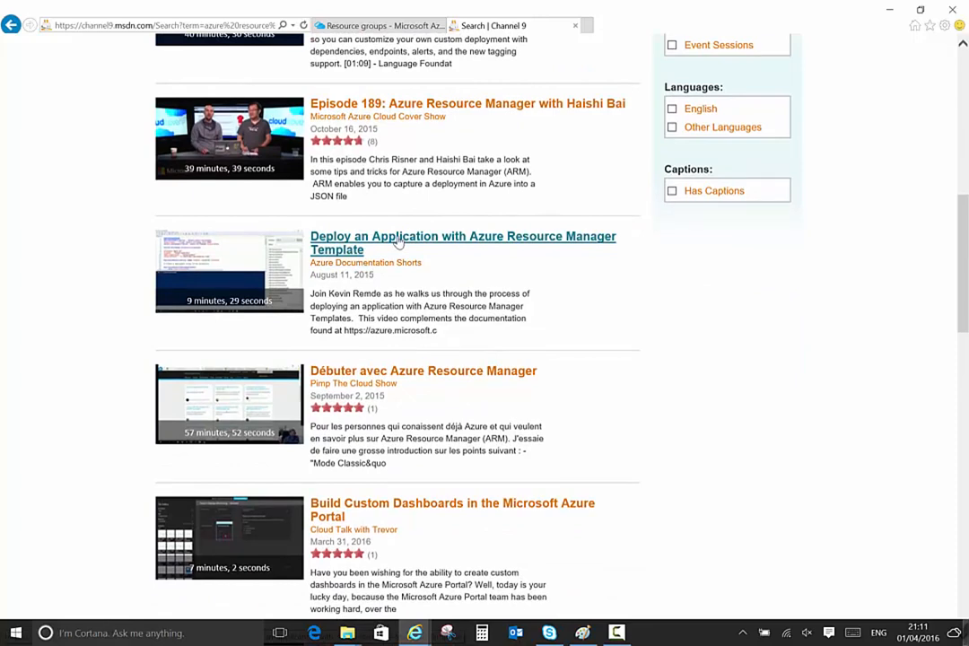
{"action": "scroll", "coordinate": [400, 241], "scroll_direction": "up", "scroll_amount": 2}
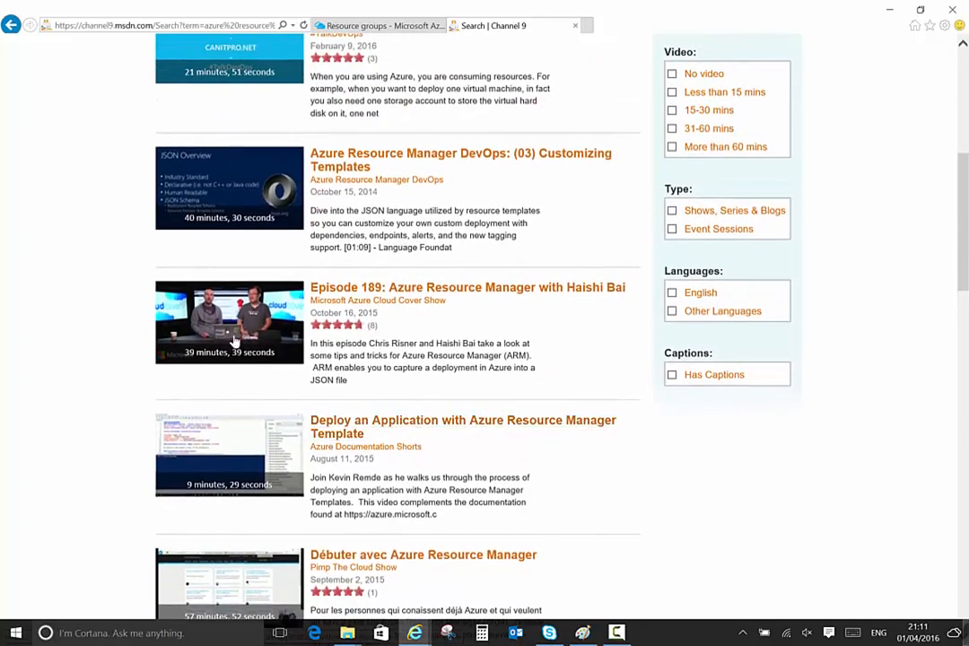